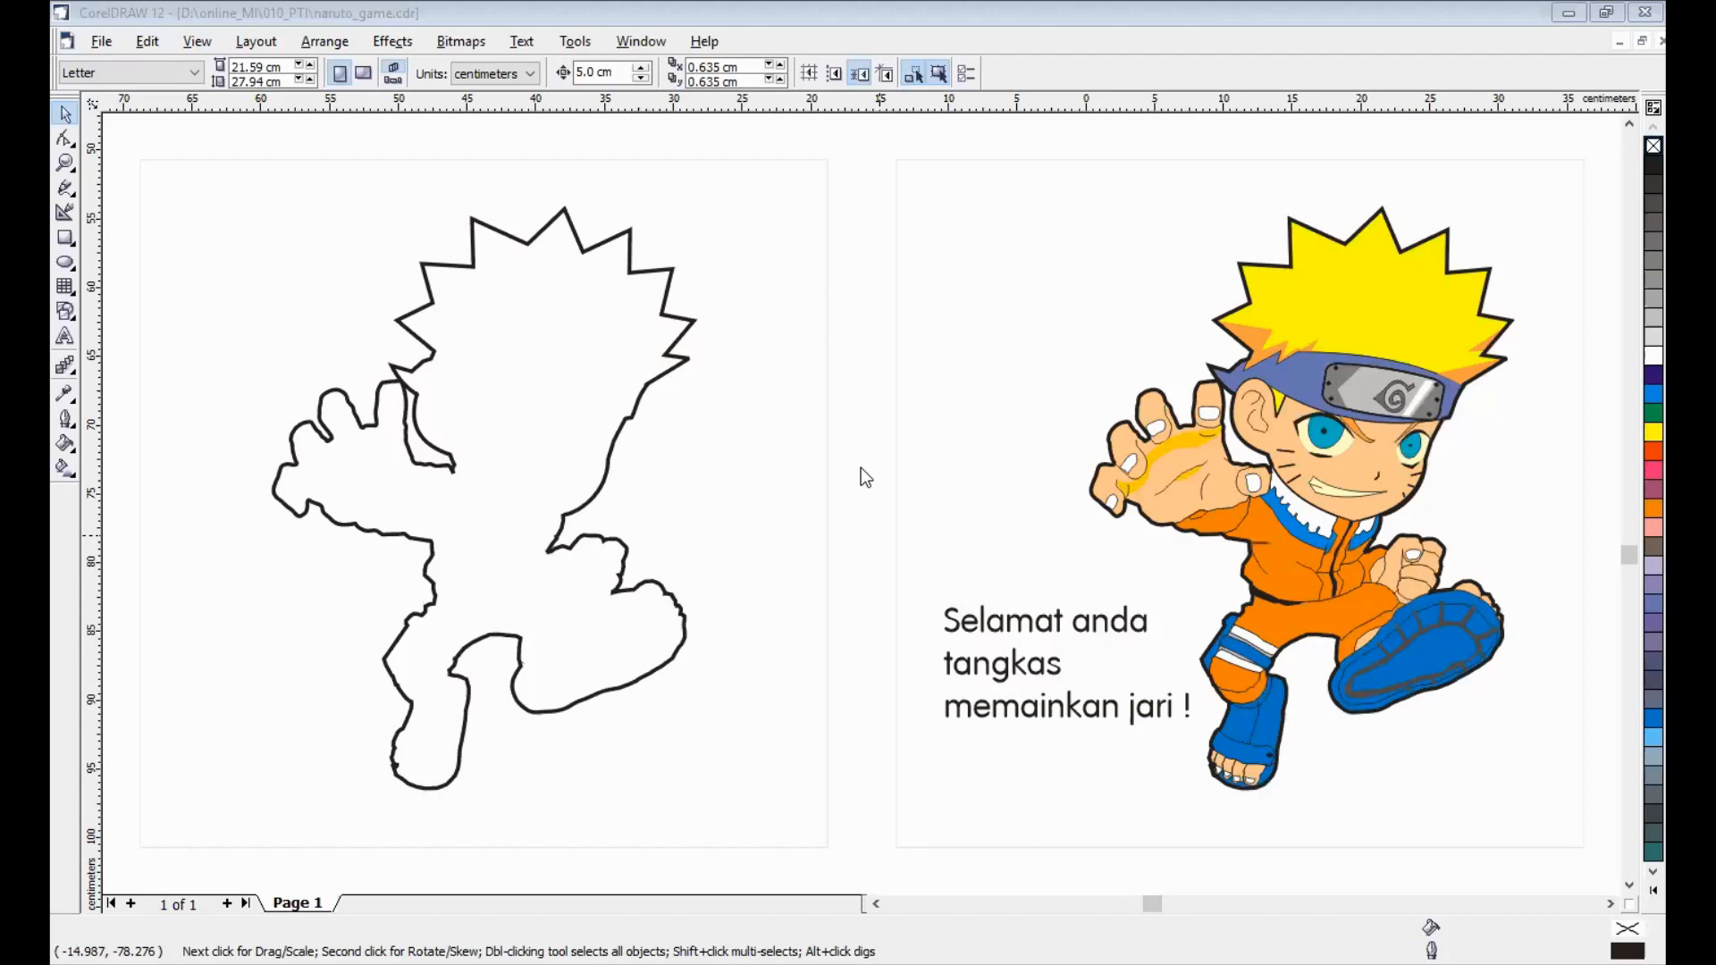
Step: Add the artistic text "you winner" above the two pictures and enlarge it to about 104 pt
left_click(863, 467)
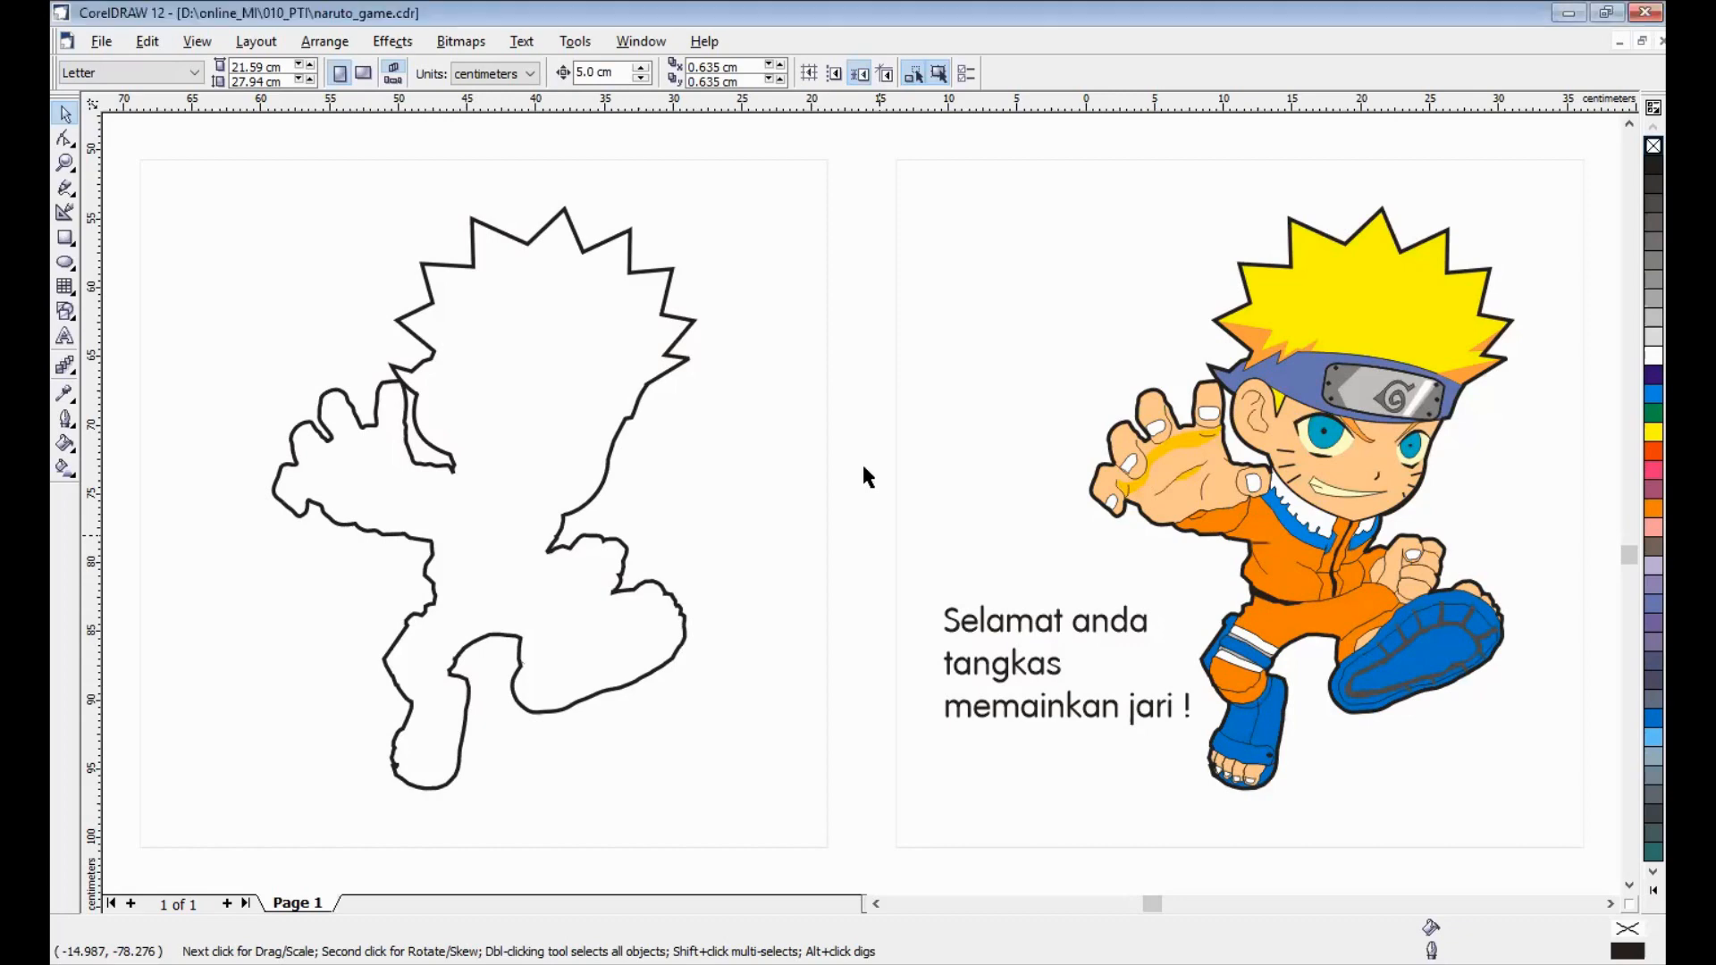
scroll(863, 468, "down", 2)
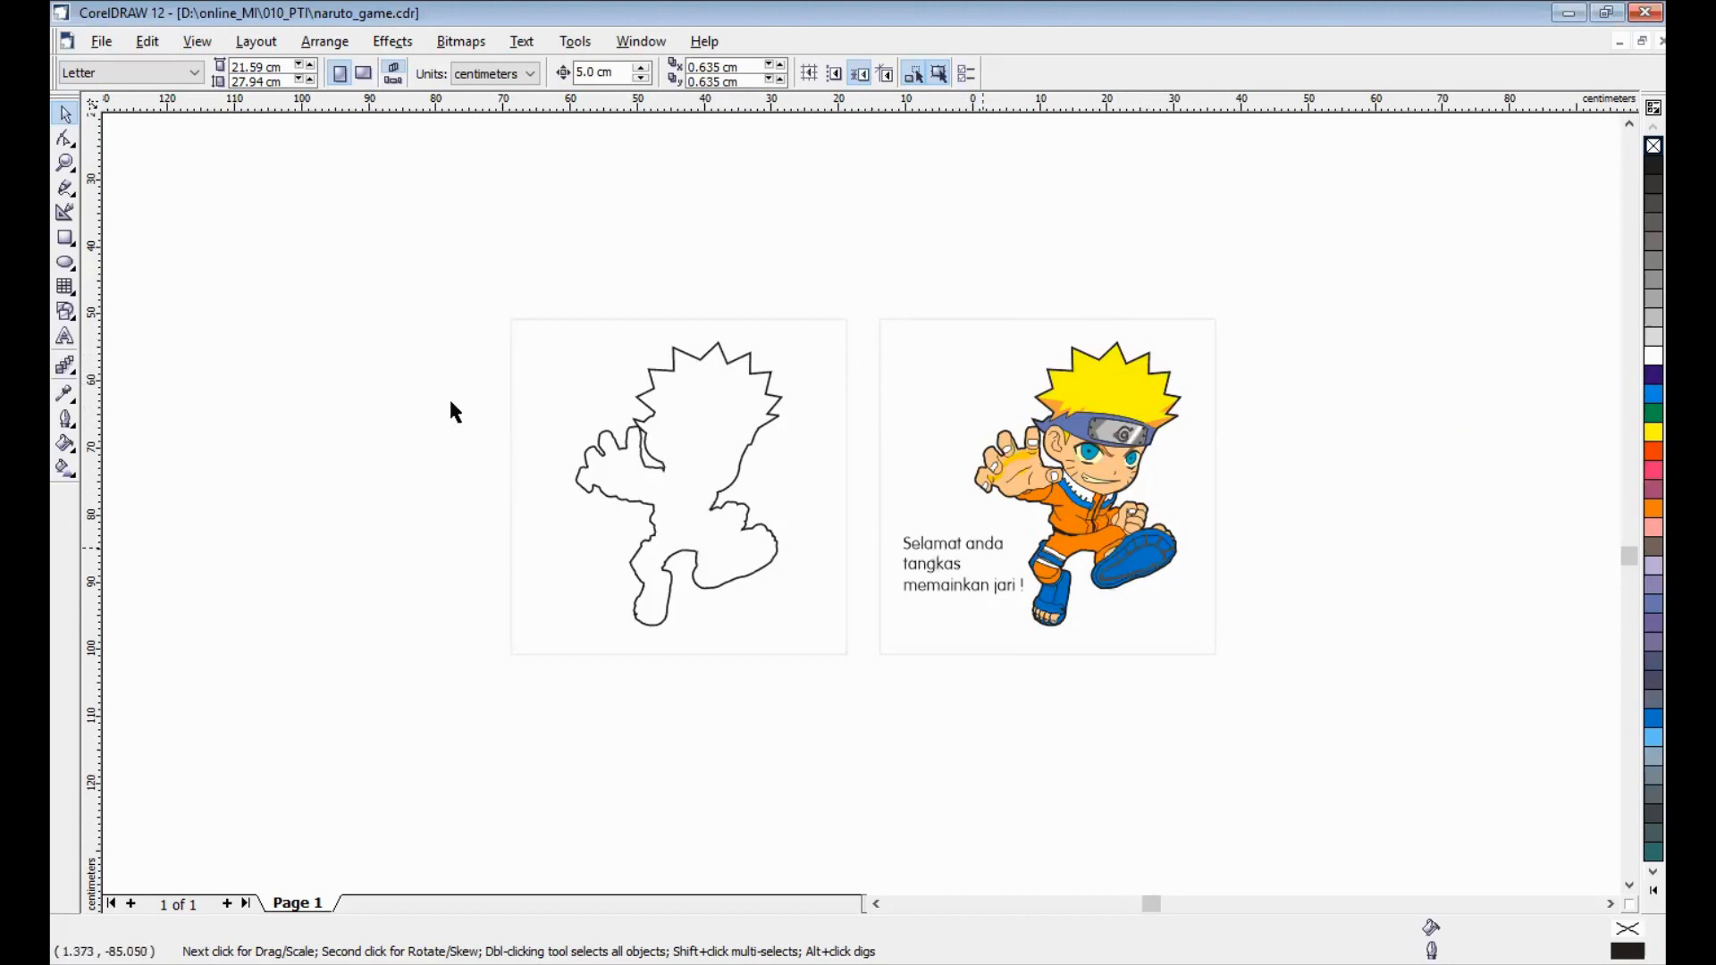
left_click(65, 336)
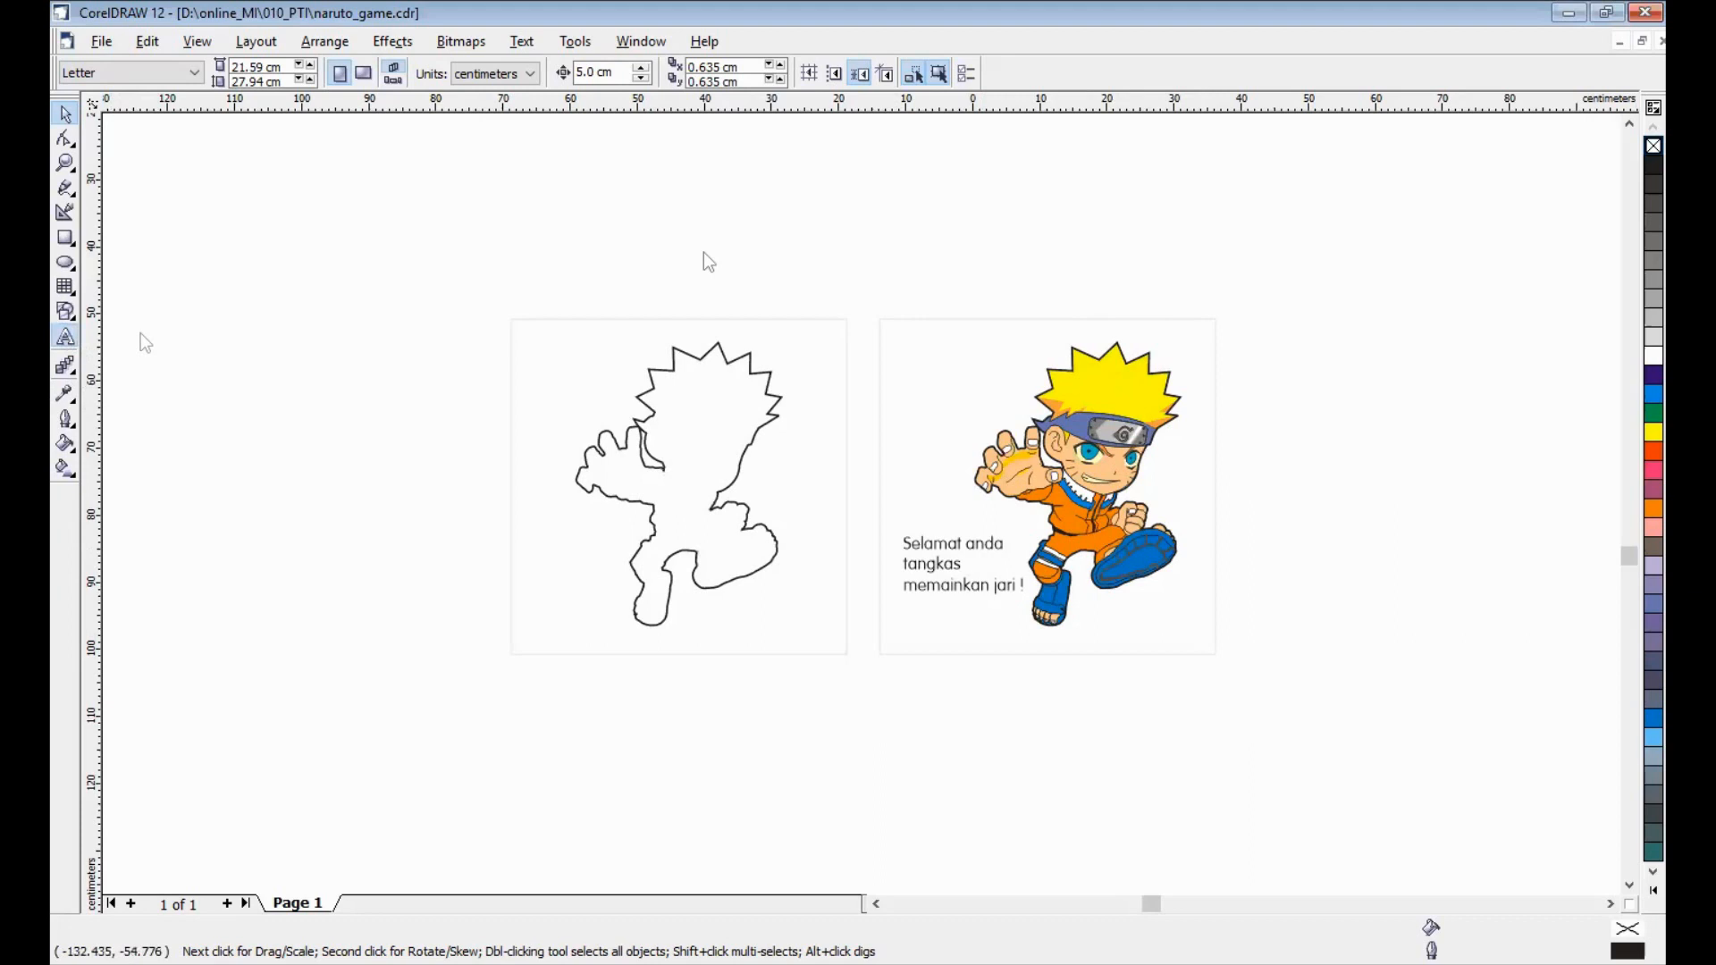
left_click(859, 272)
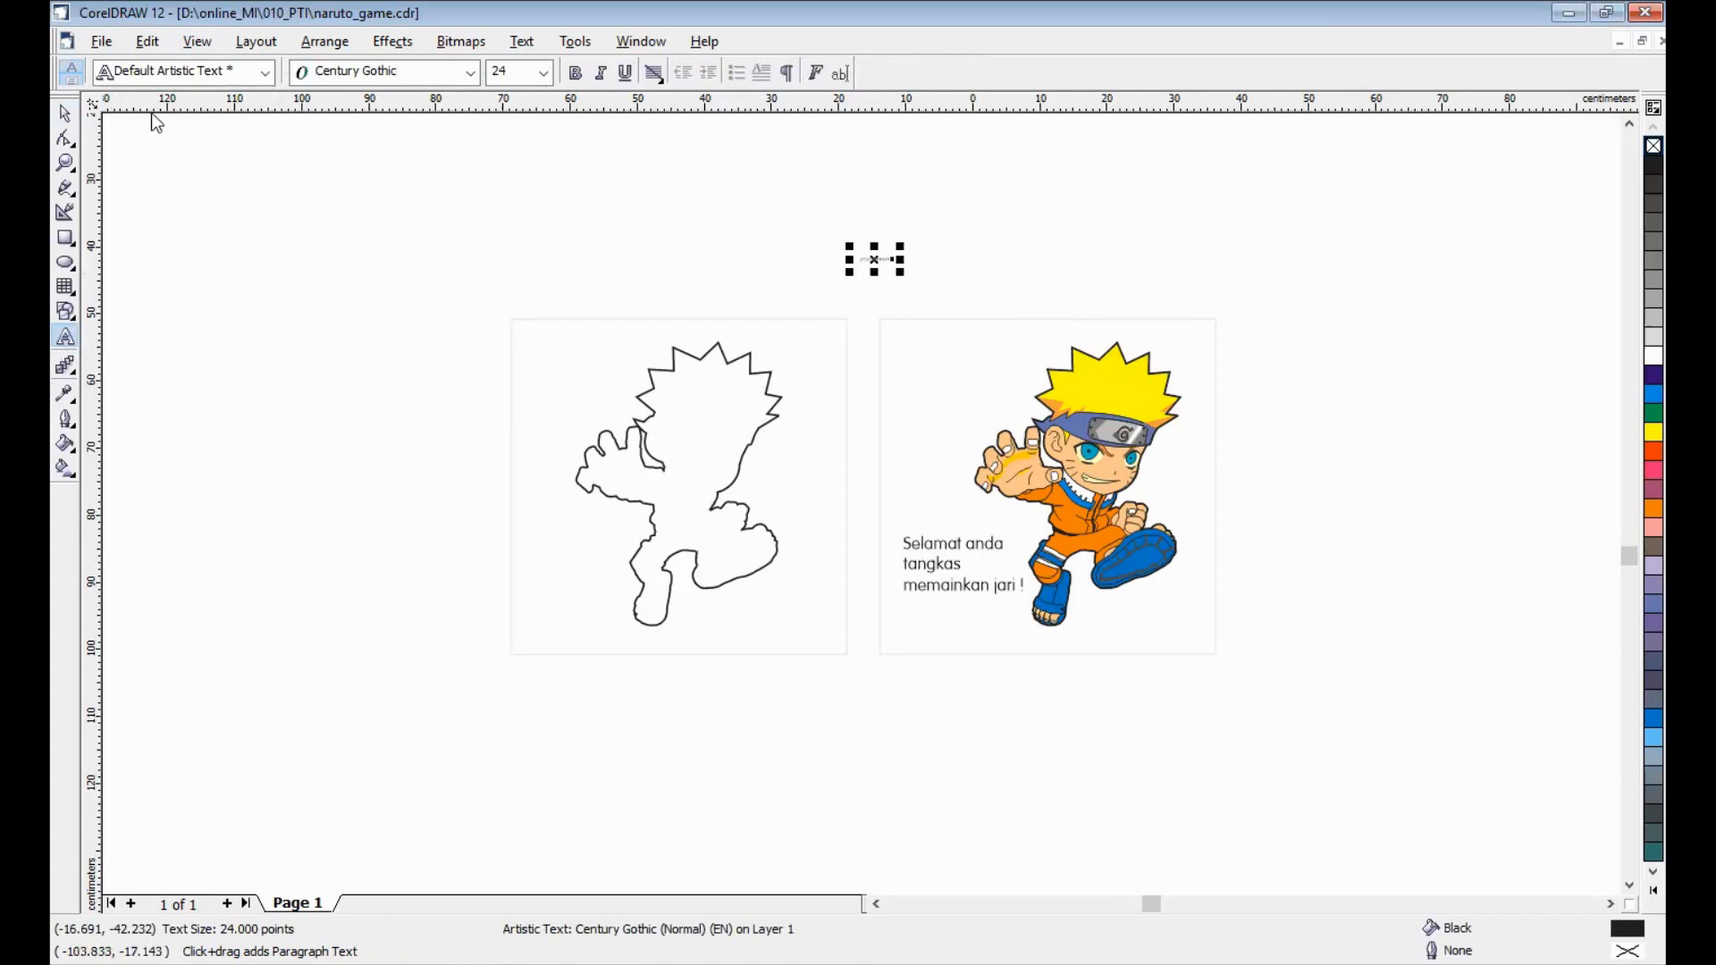
left_click(65, 114)
left_click_drag(892, 272, 999, 351)
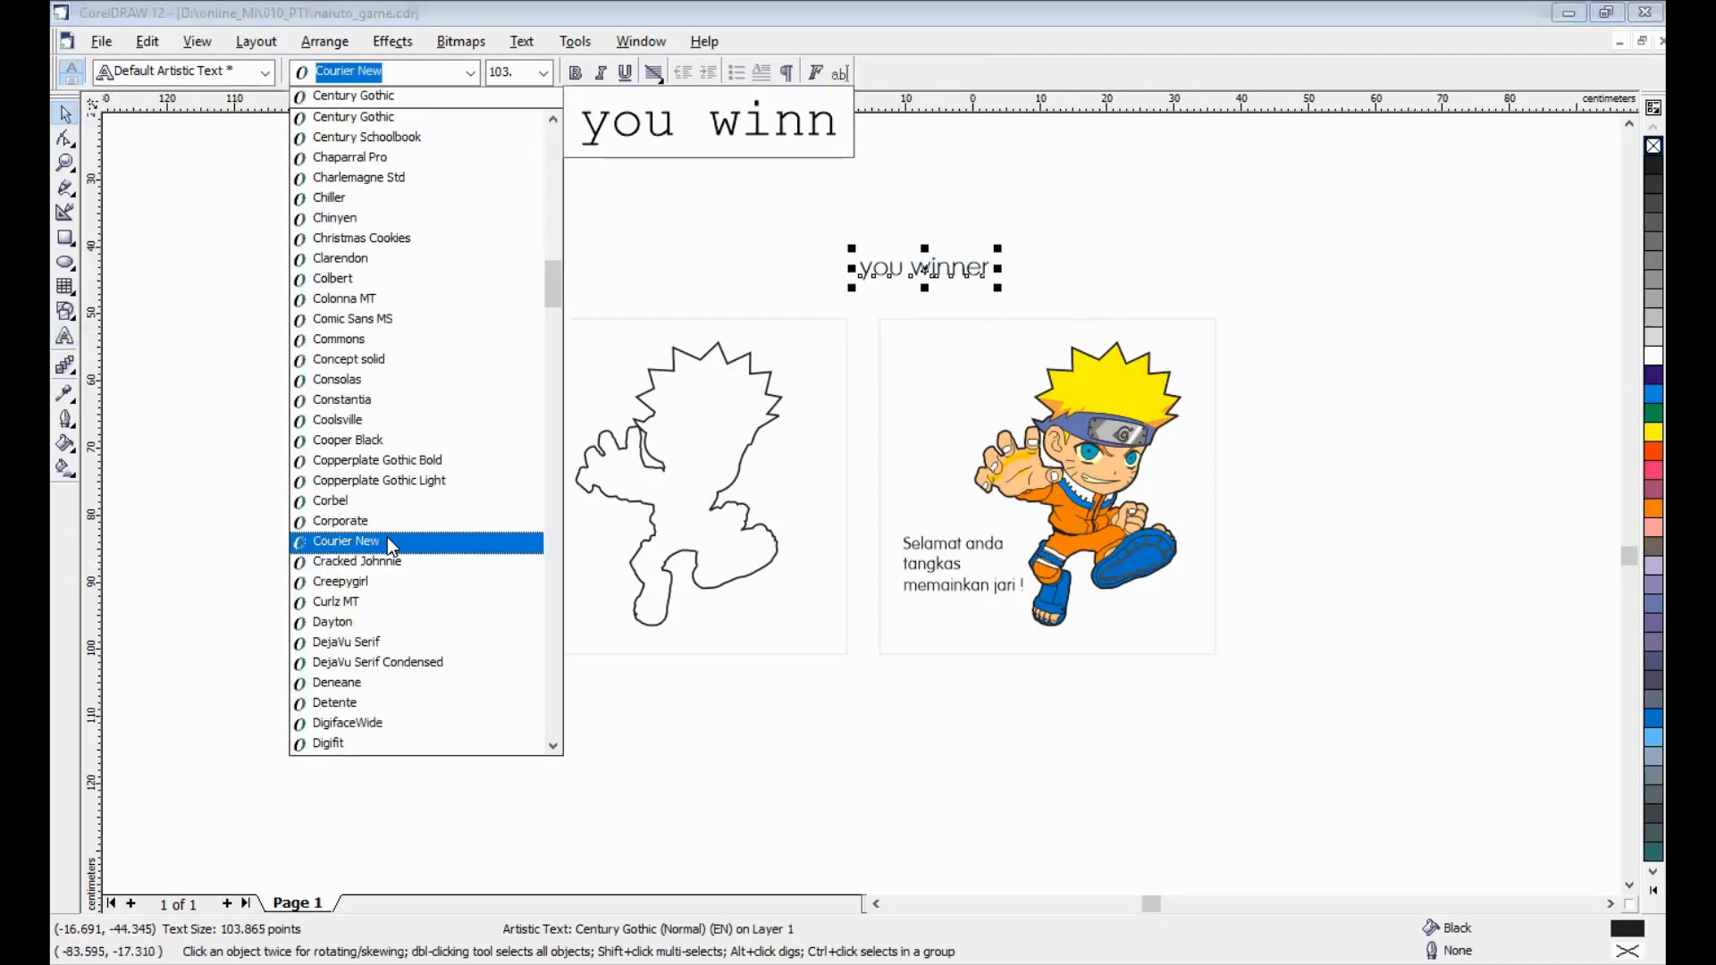
Step: Set the "you winner" text in the Valken font and move it into the coloured picture, beside the hair
type("VAG Rounded")
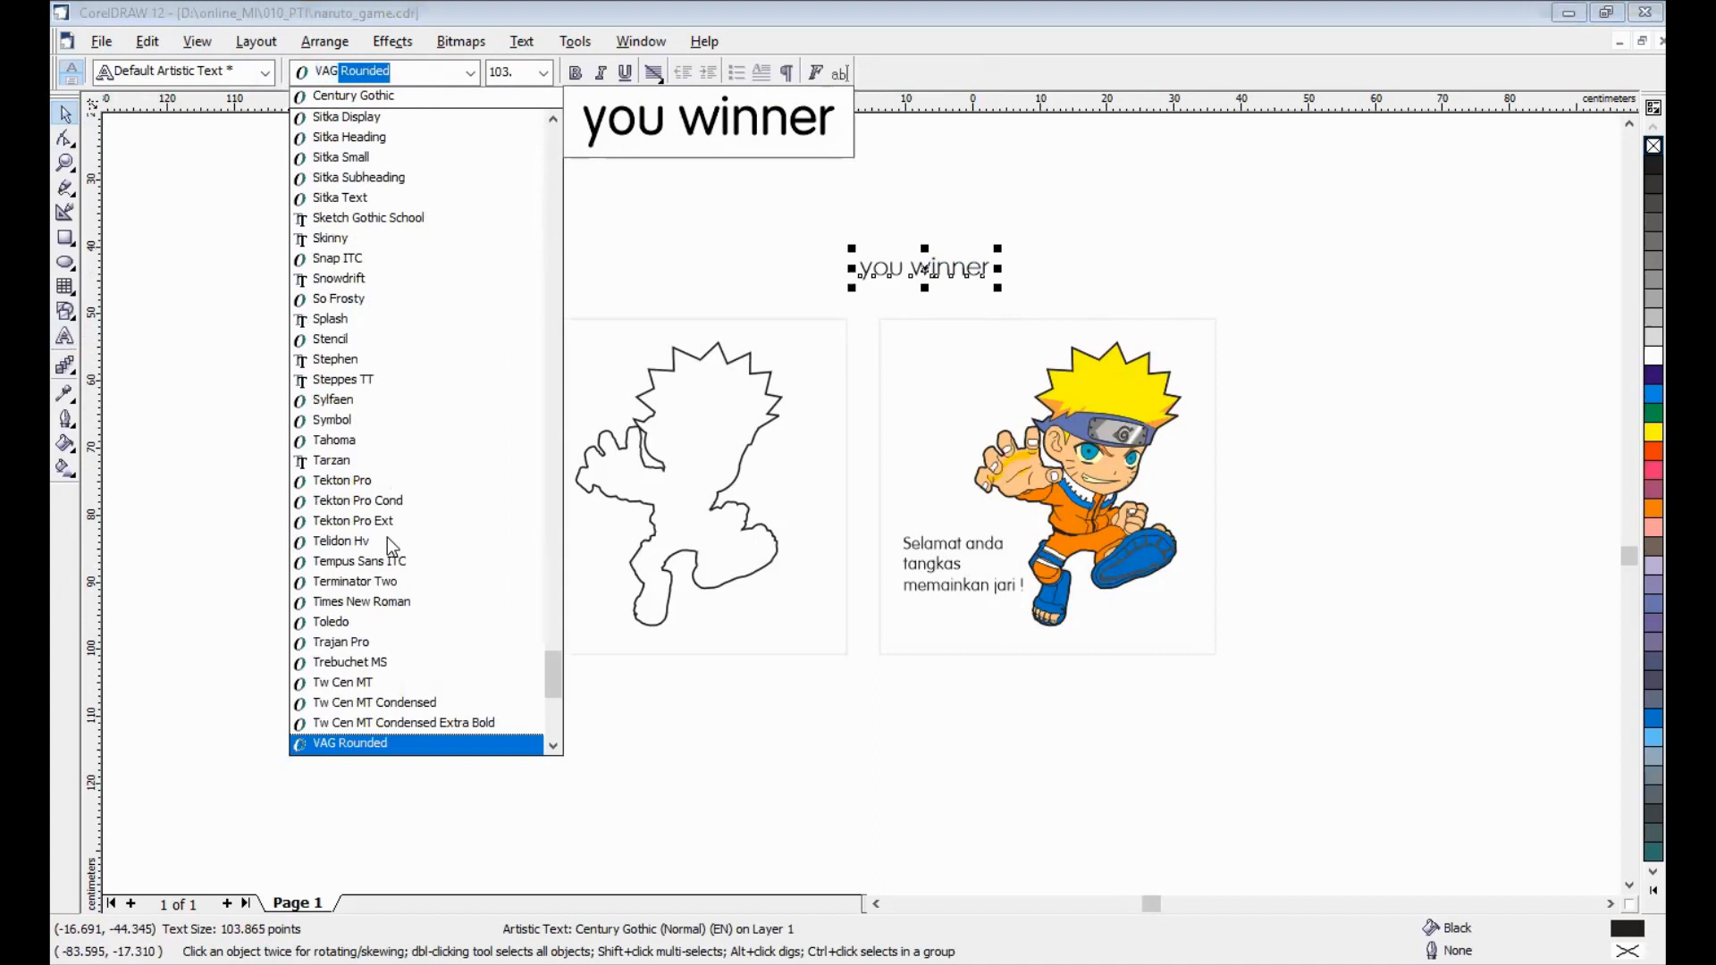
key("Down")
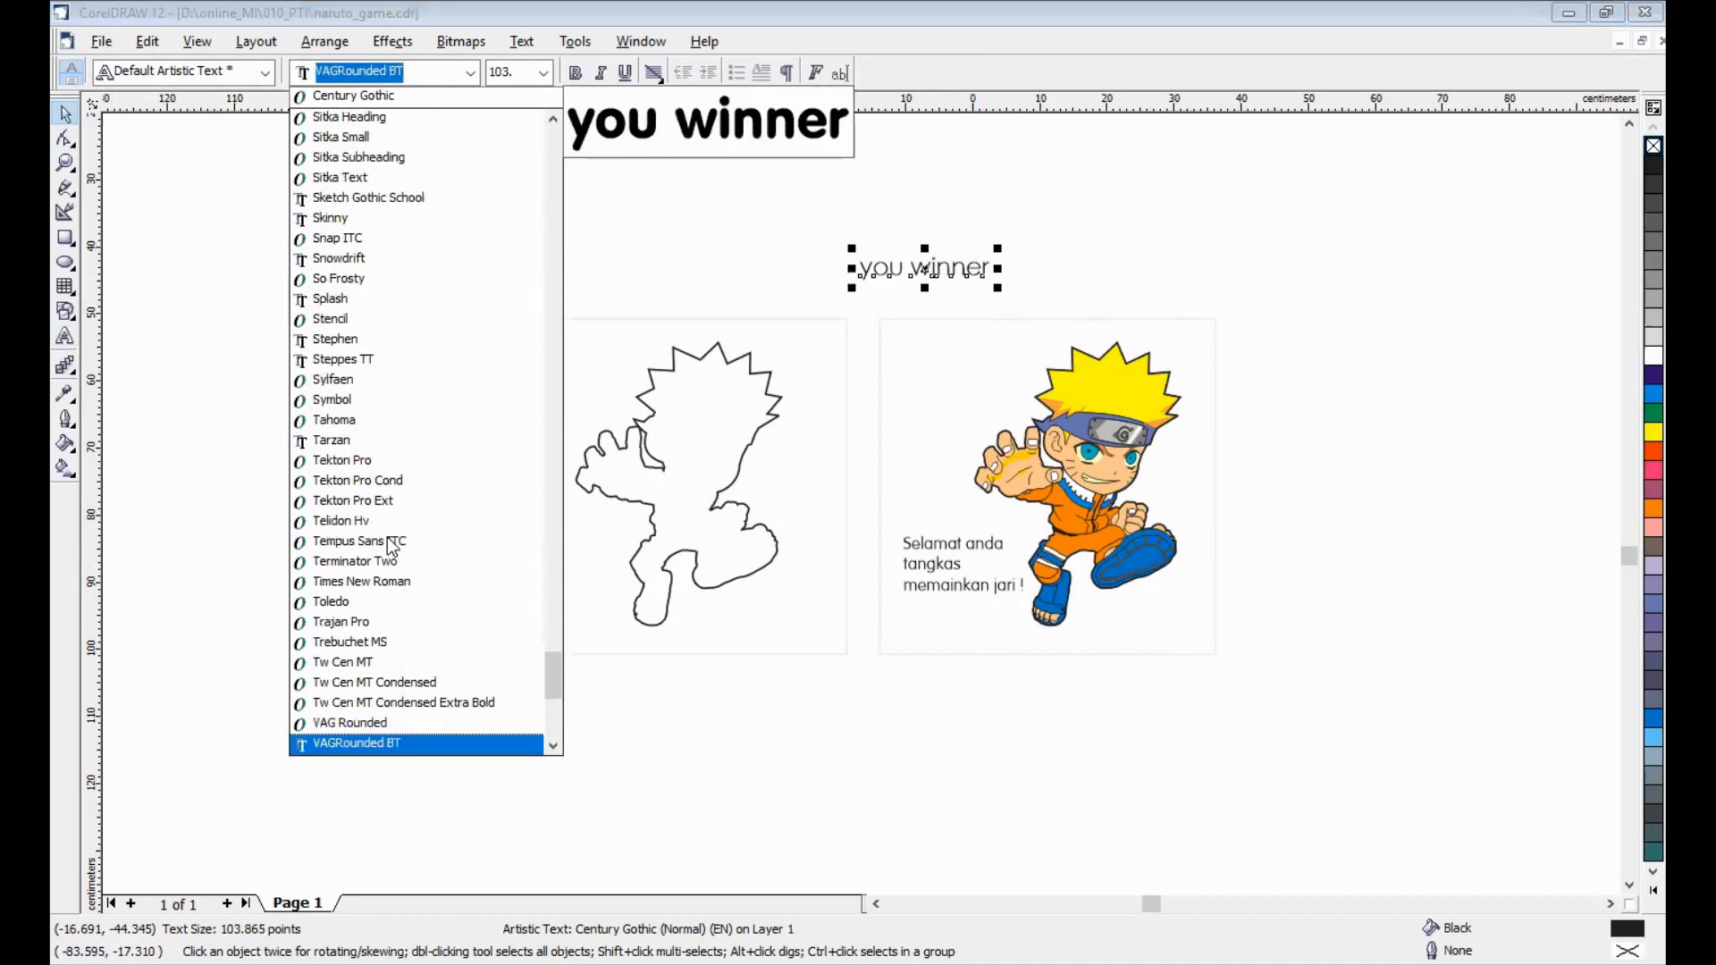
key("Down")
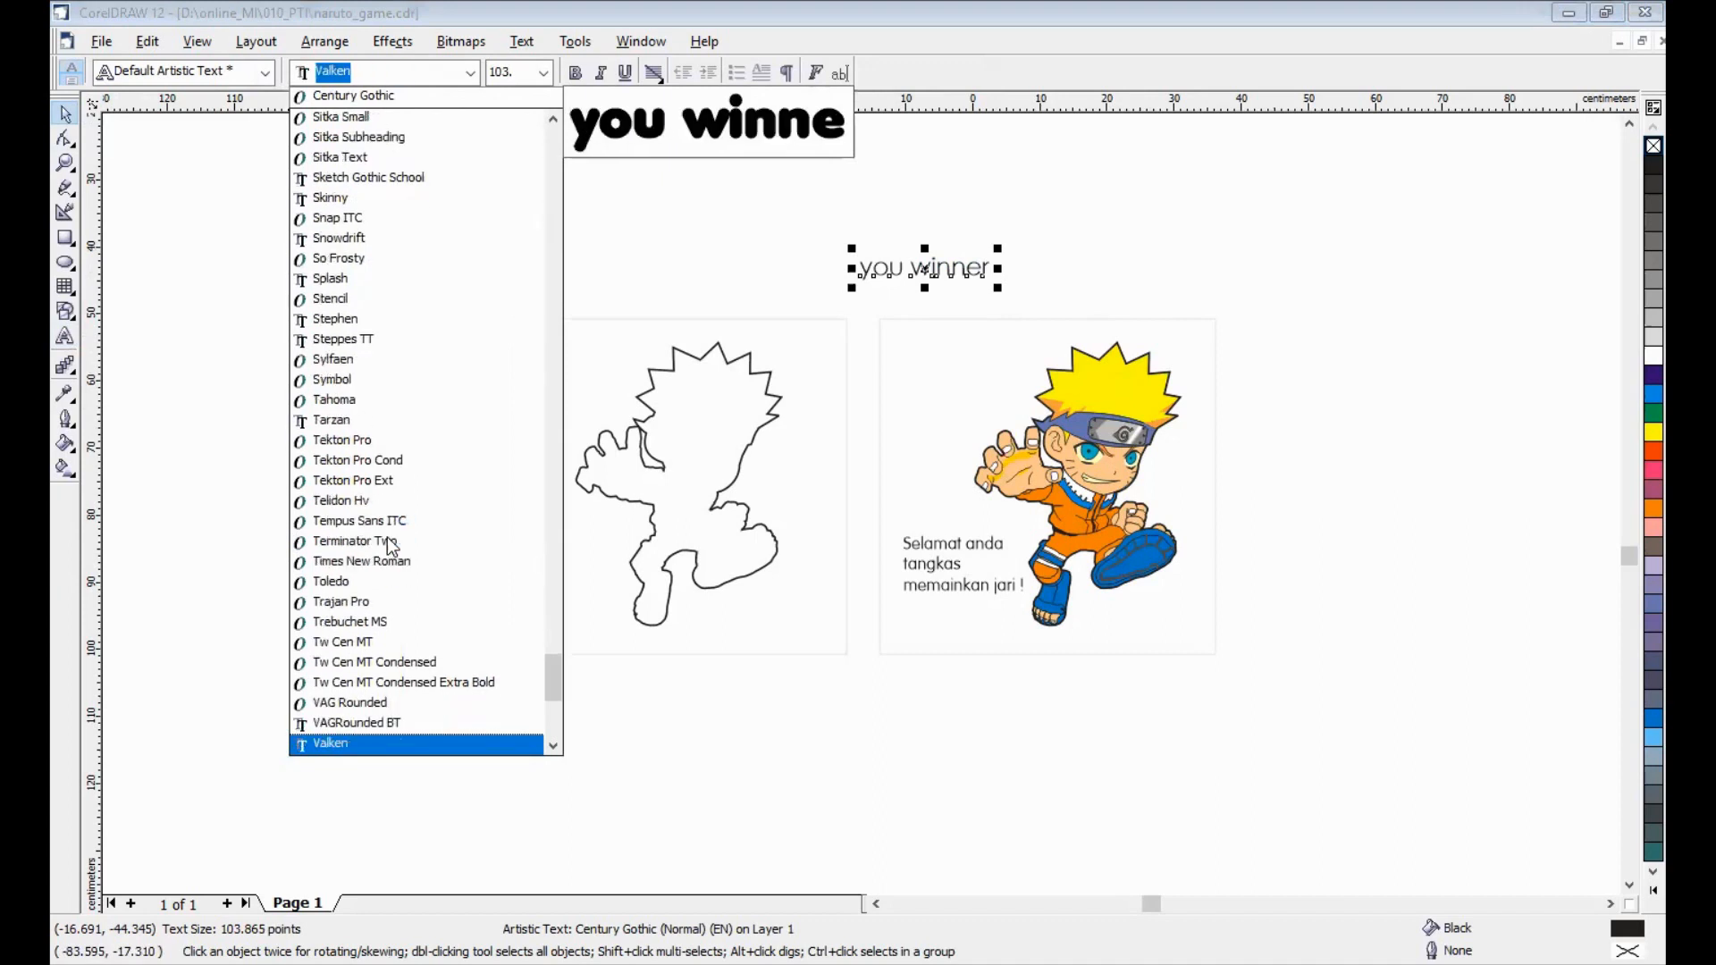
key("Return")
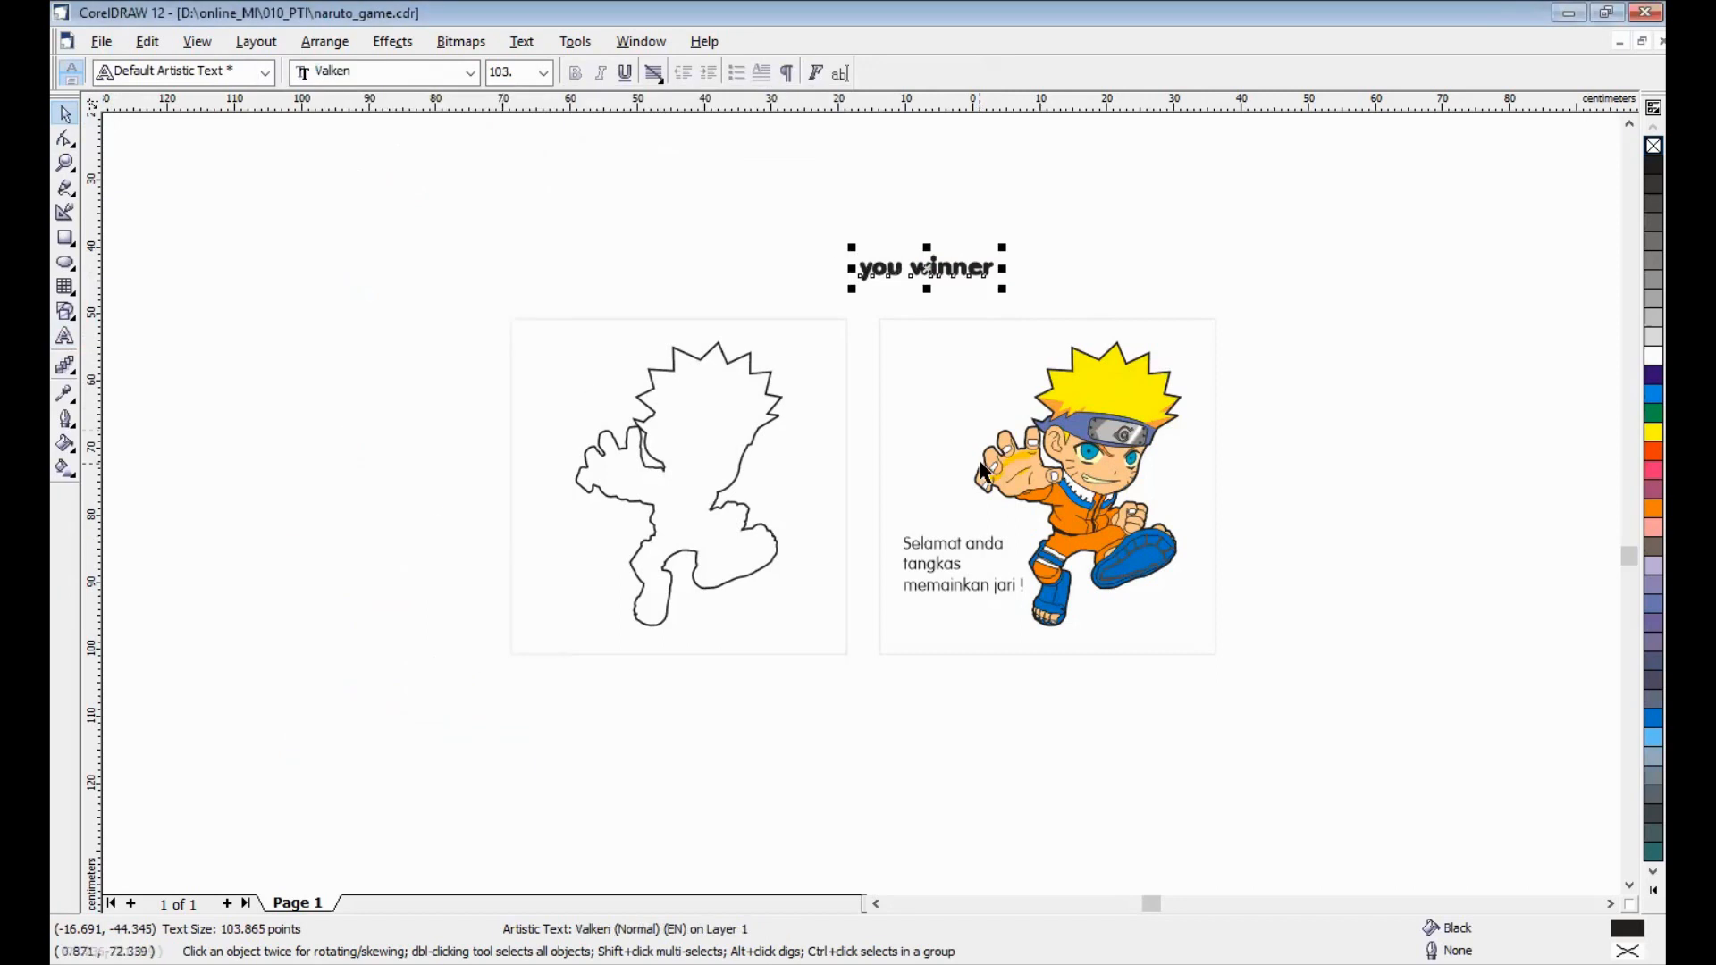
left_click_drag(930, 273, 969, 356)
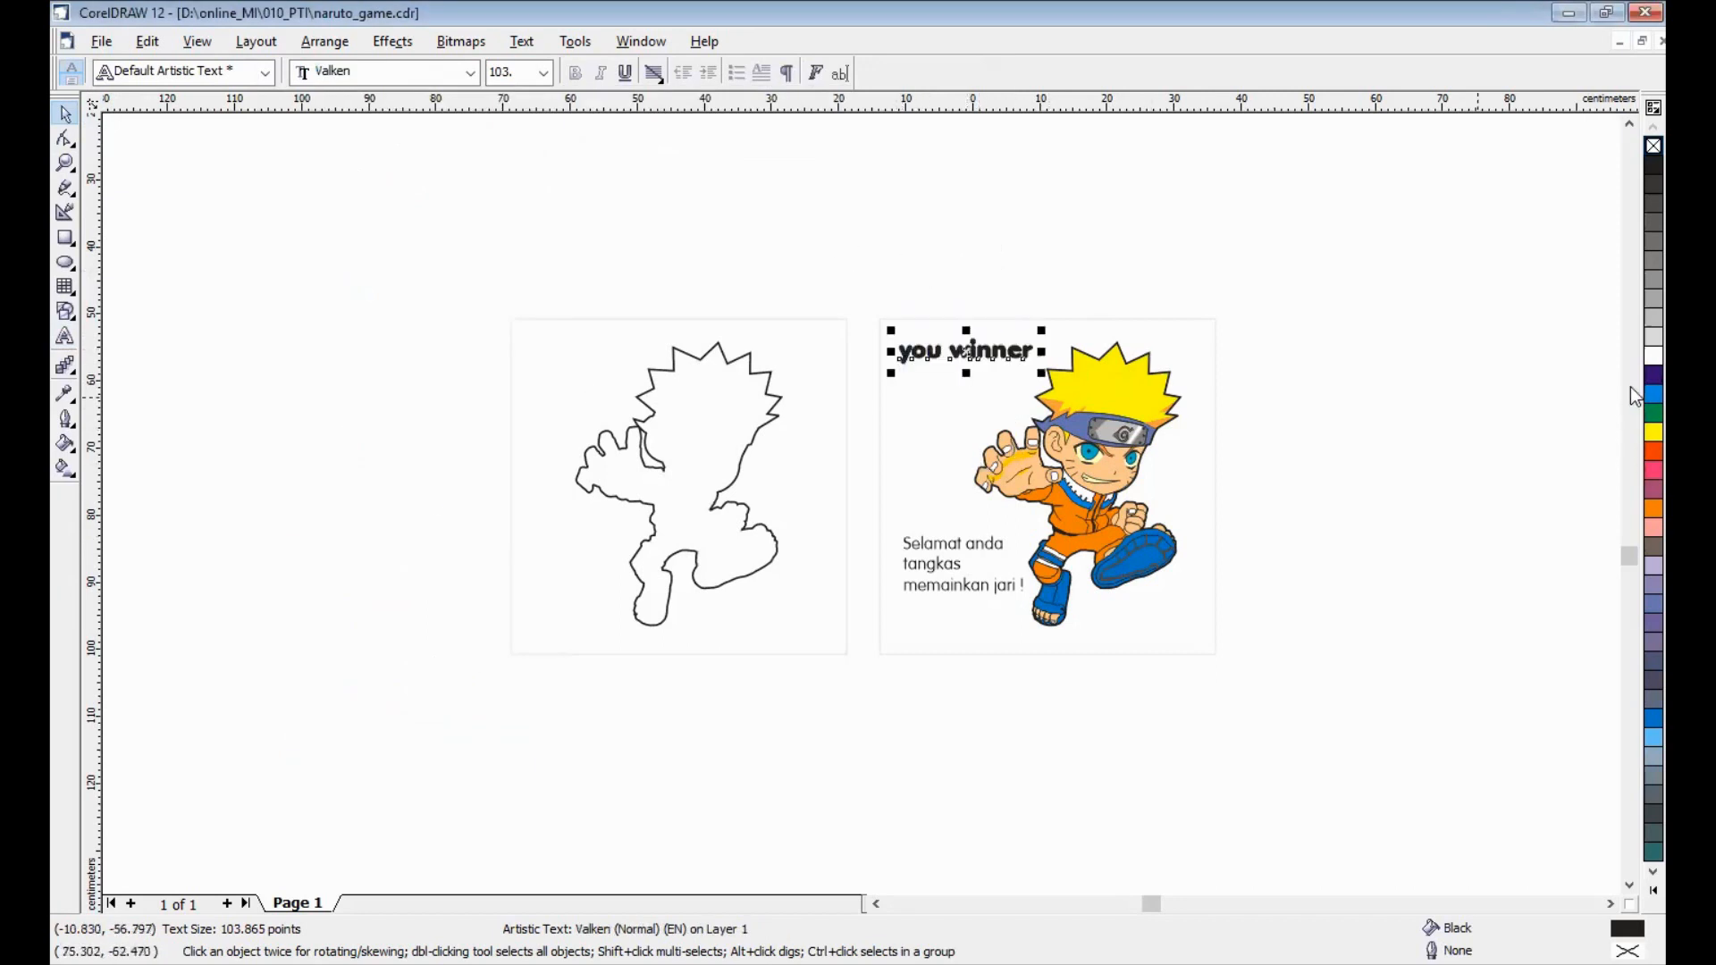
Step: Fill the "you winner" text with dark blue
left_click(1653, 394)
left_click(1376, 429)
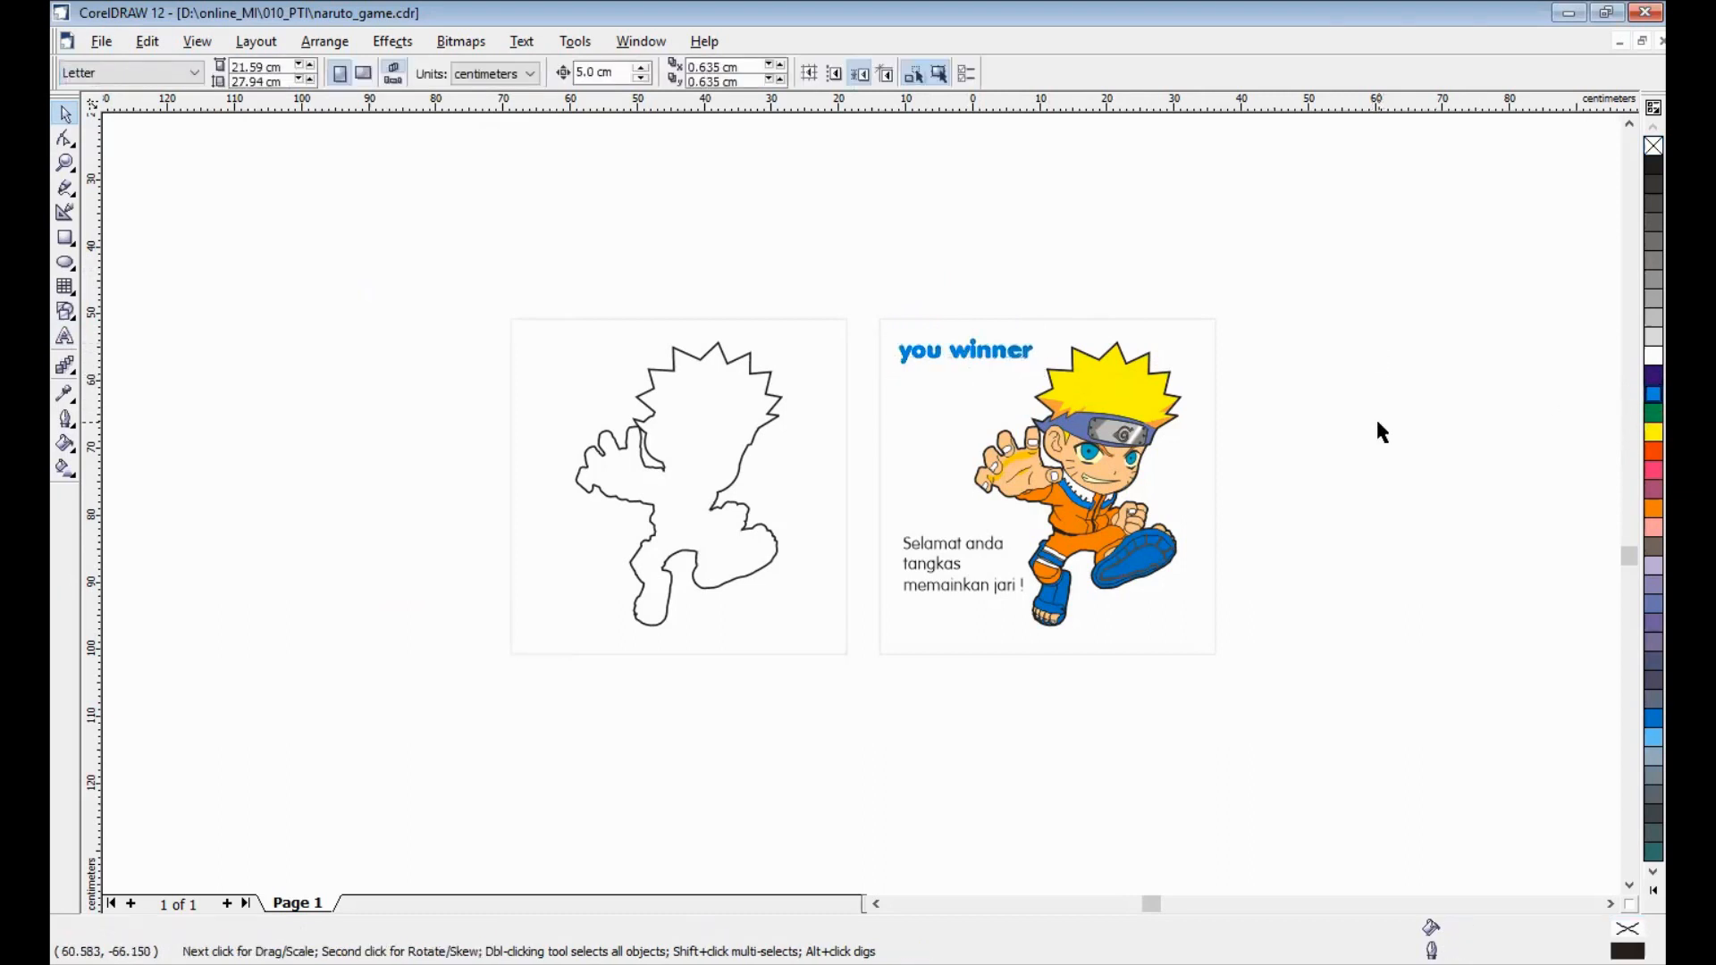
left_click(1024, 352)
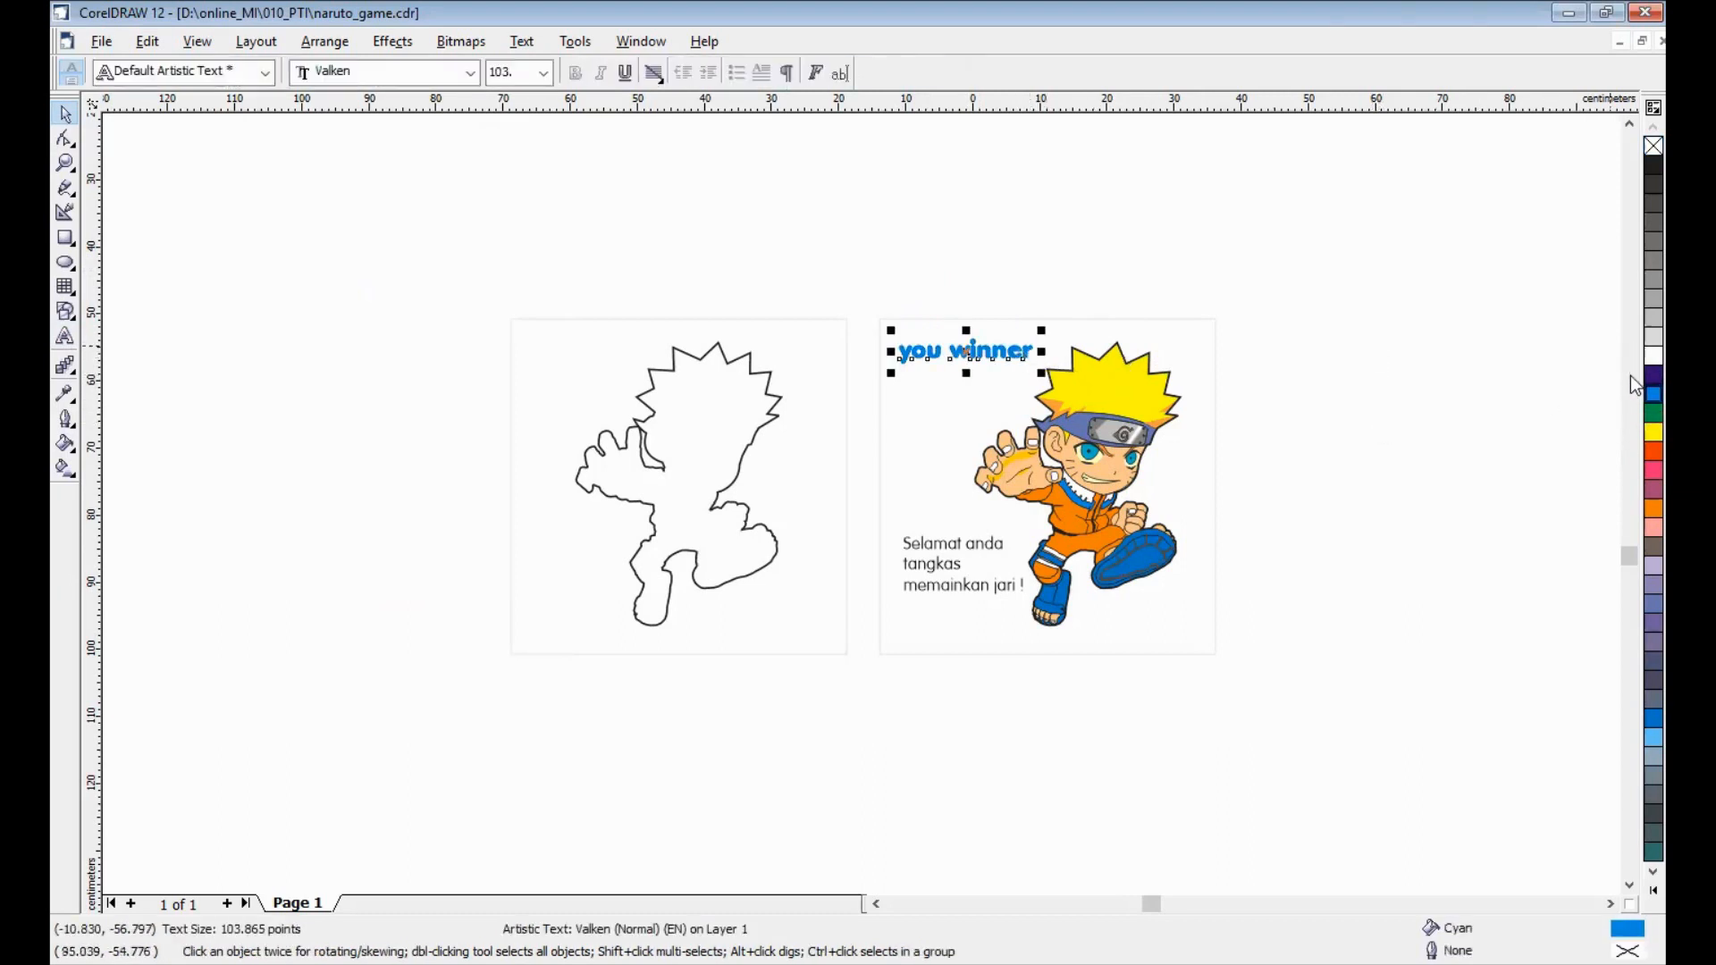
left_click(1649, 375)
left_click(1376, 353)
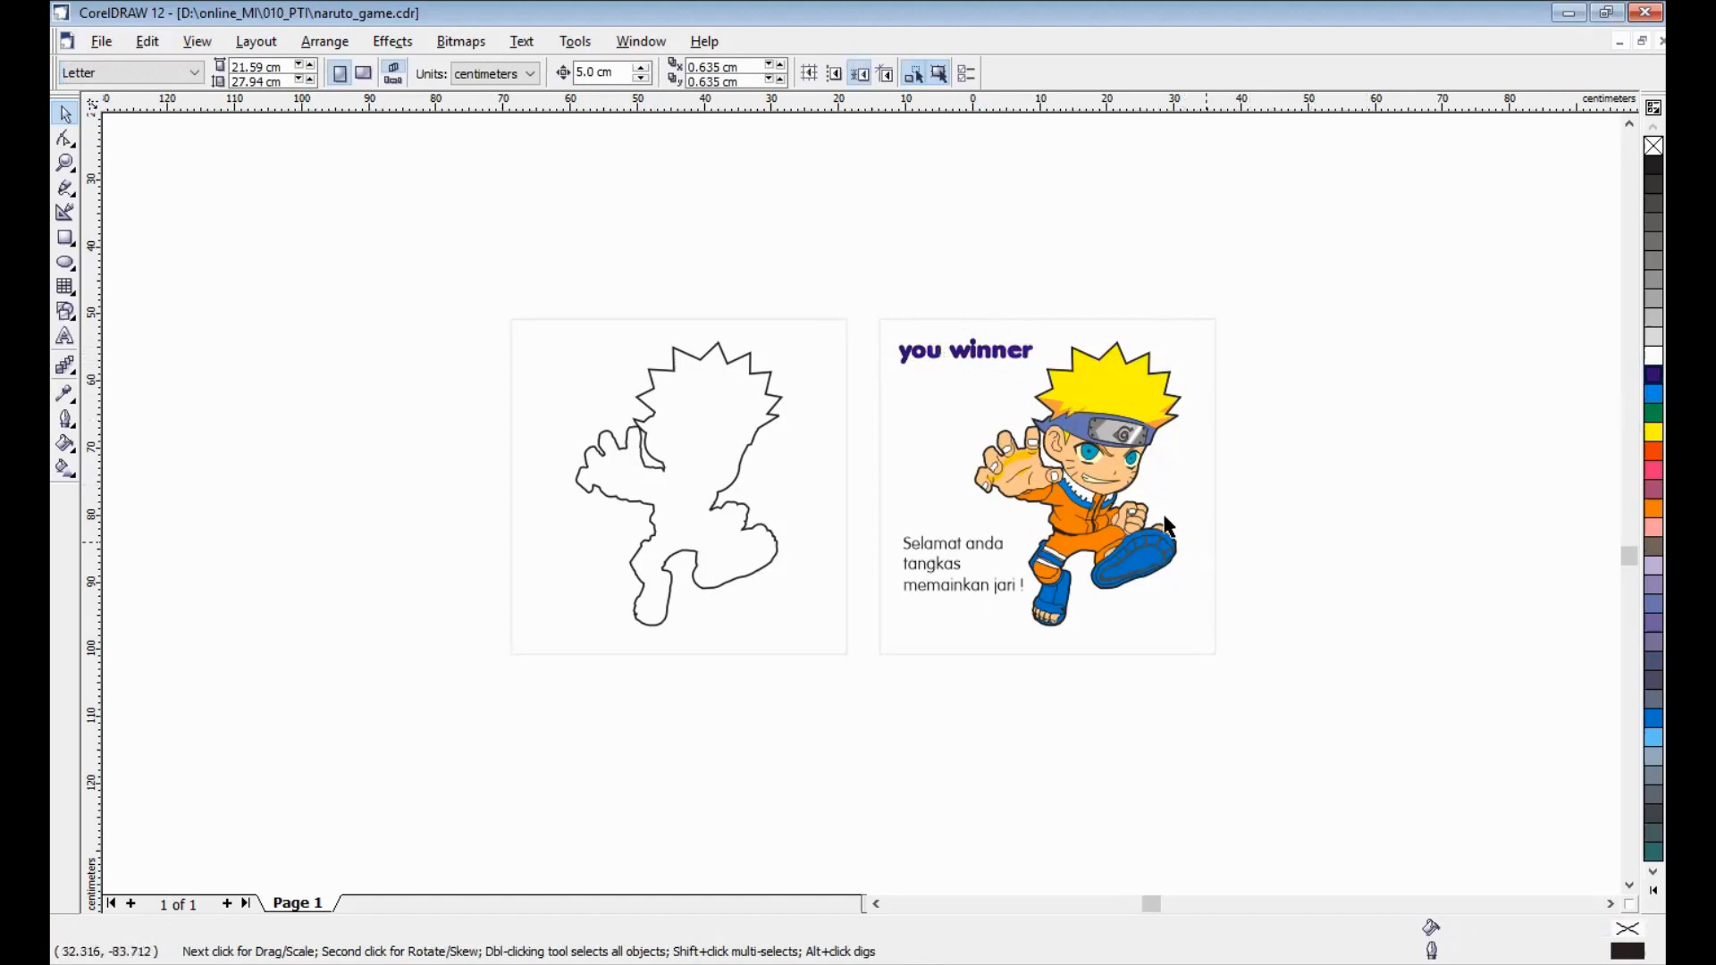
Step: Align the "you winner" heading and the "Selamat anda tangkas memainkan jari !" text along their left edges
left_click(927, 357)
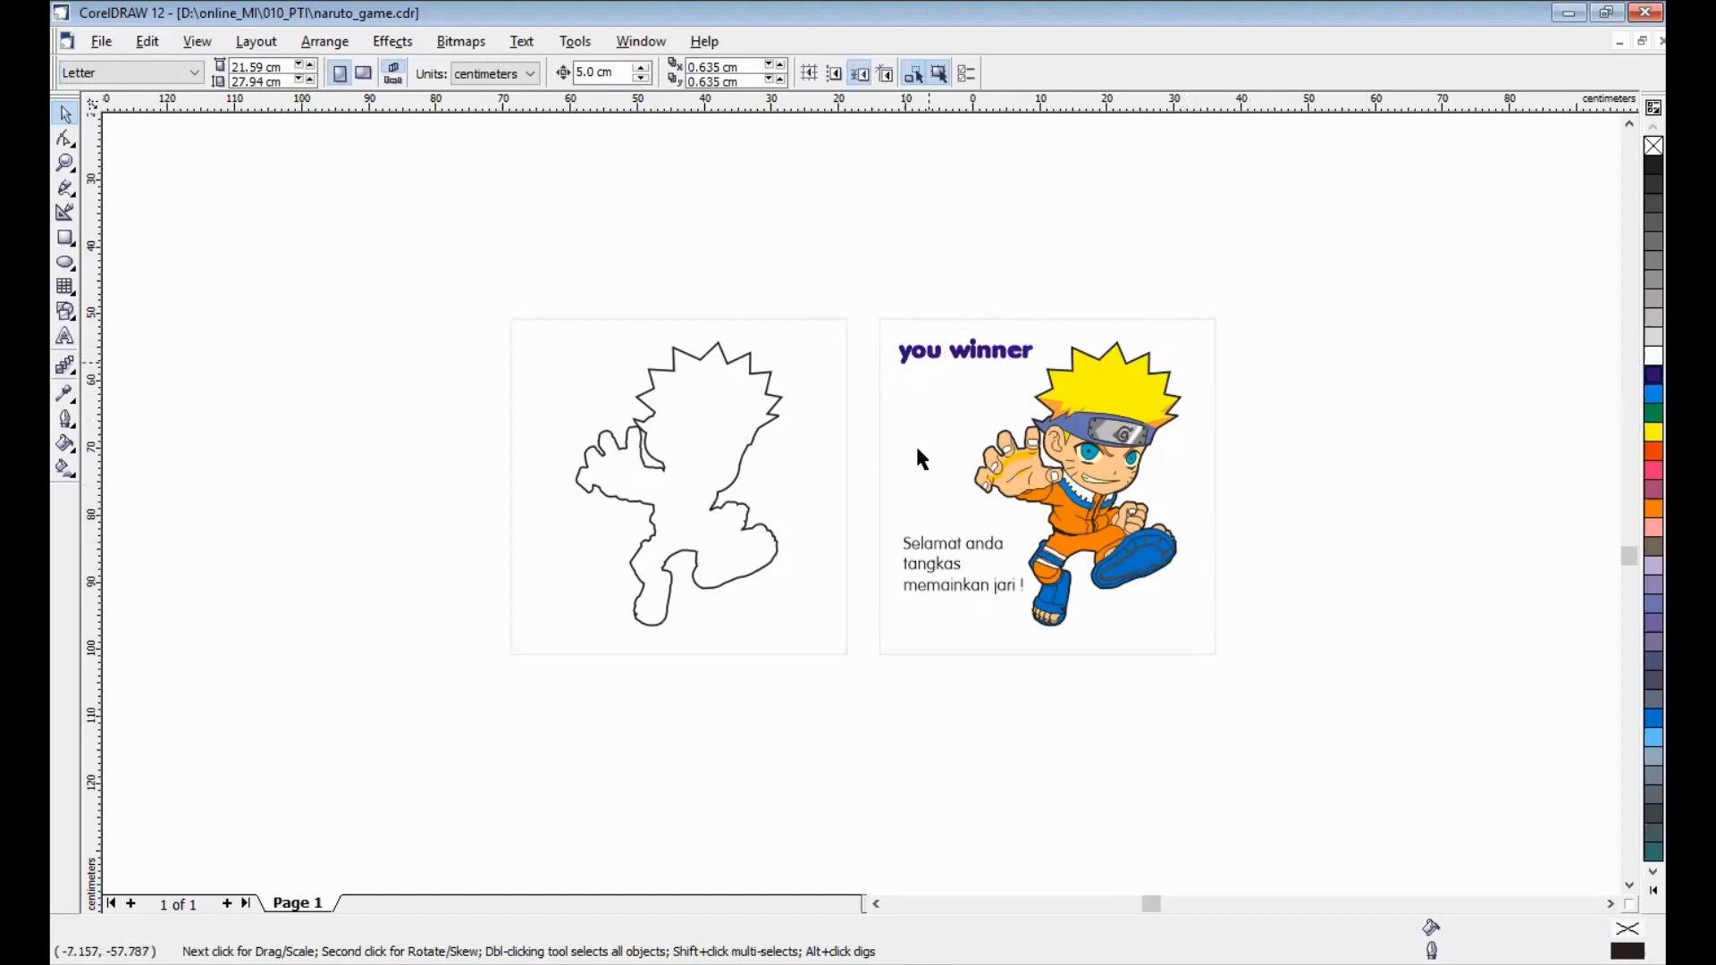
left_click(923, 548, "shift")
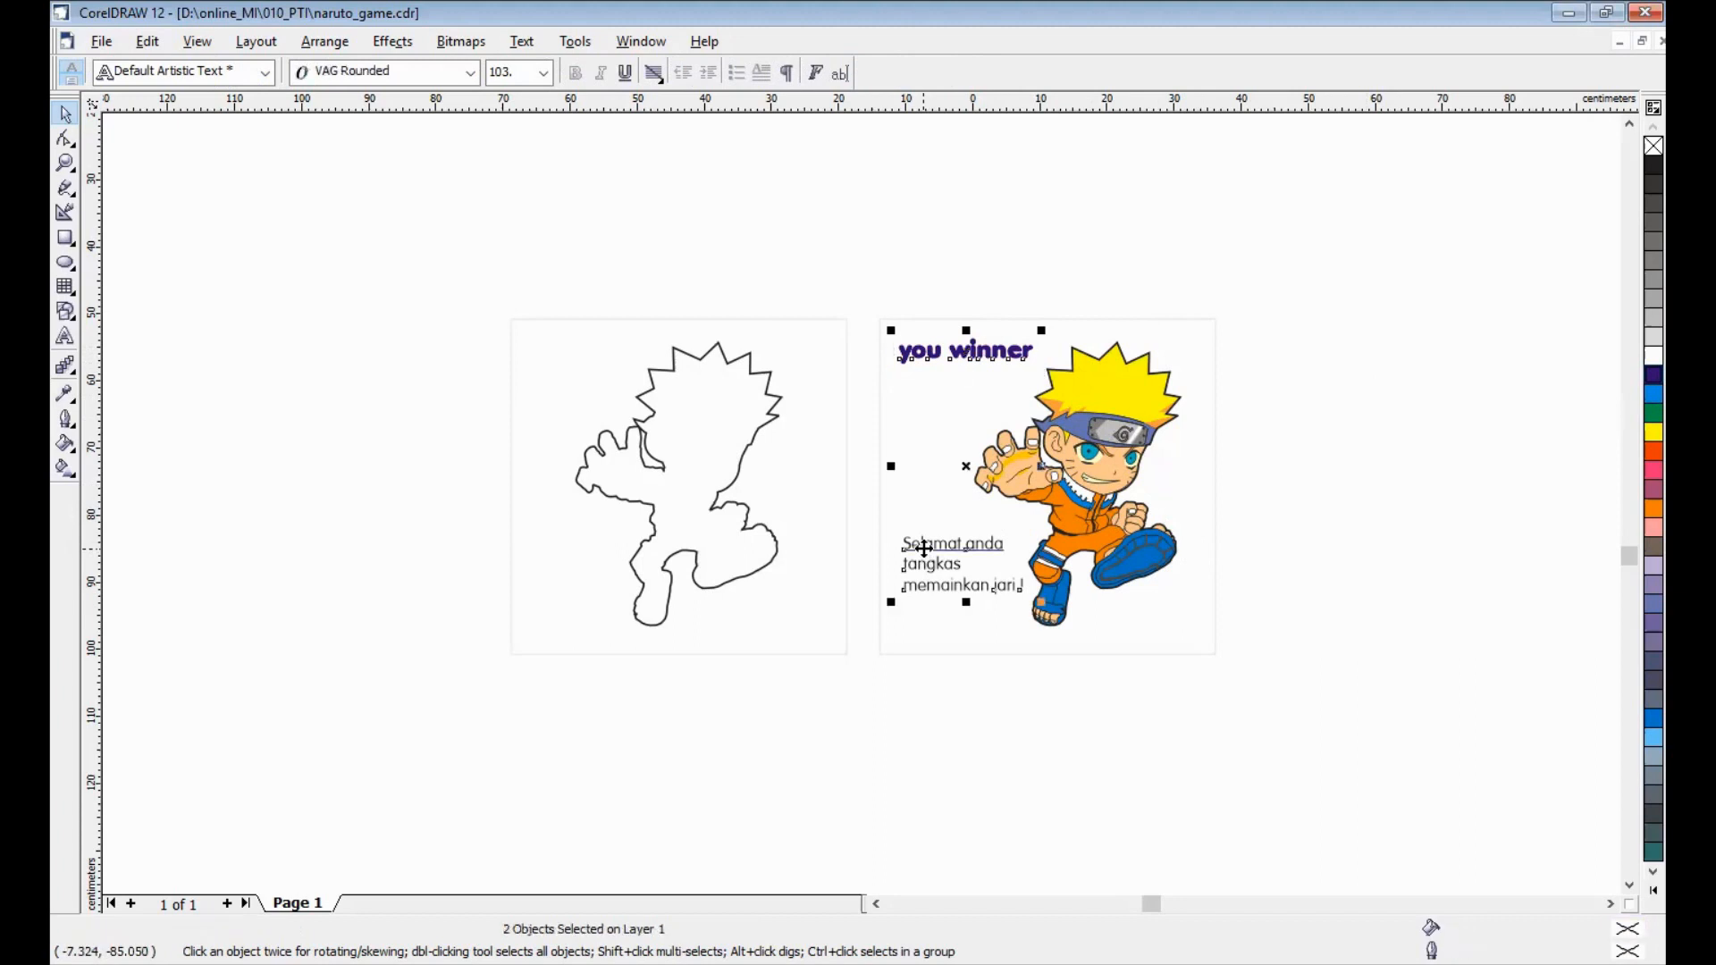
key("alt+a")
key("a")
key("a")
left_click(831, 459)
left_click(901, 615)
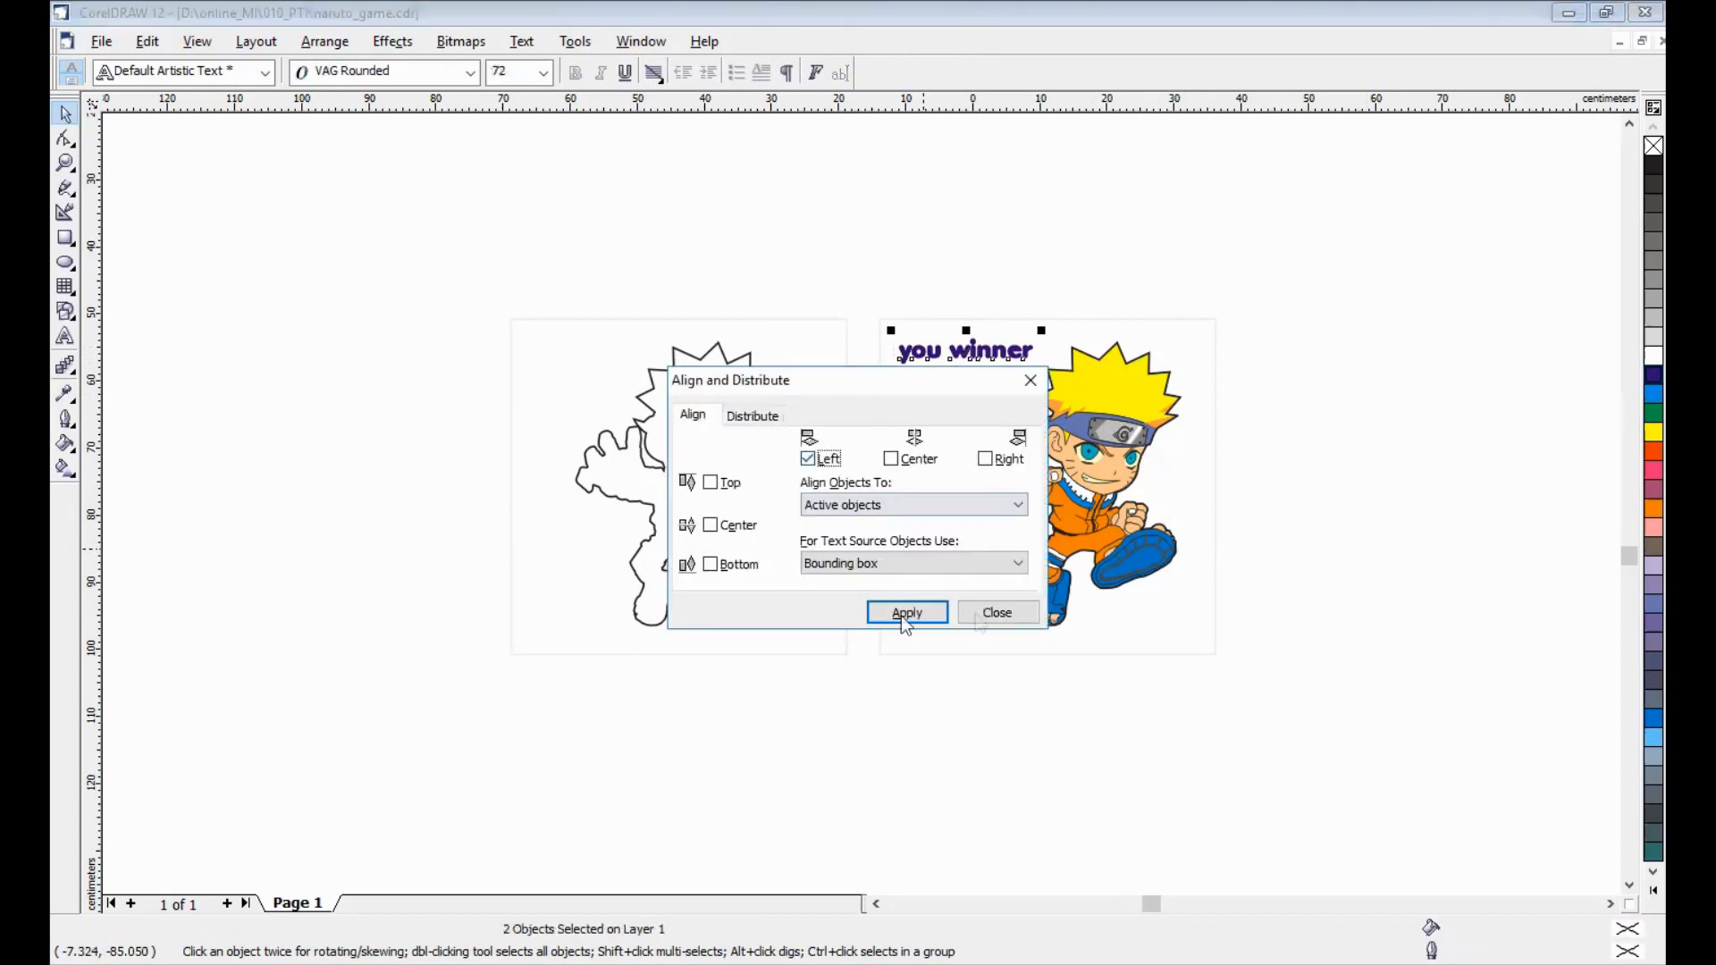
left_click(976, 615)
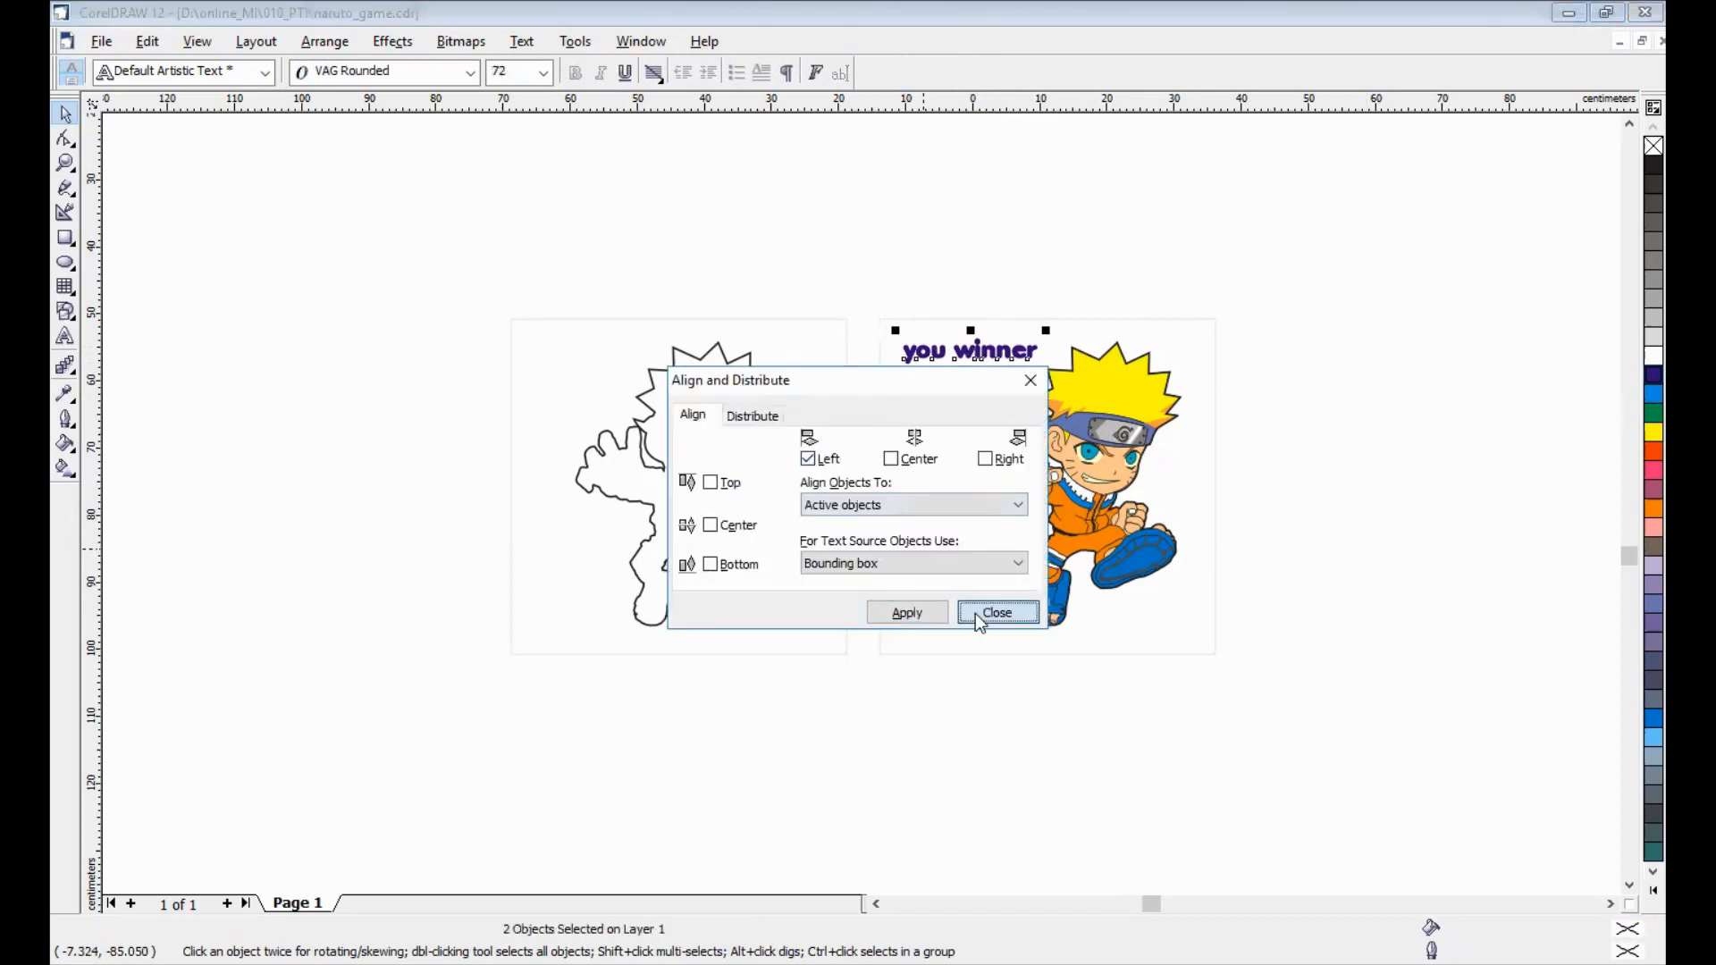
left_click(971, 709)
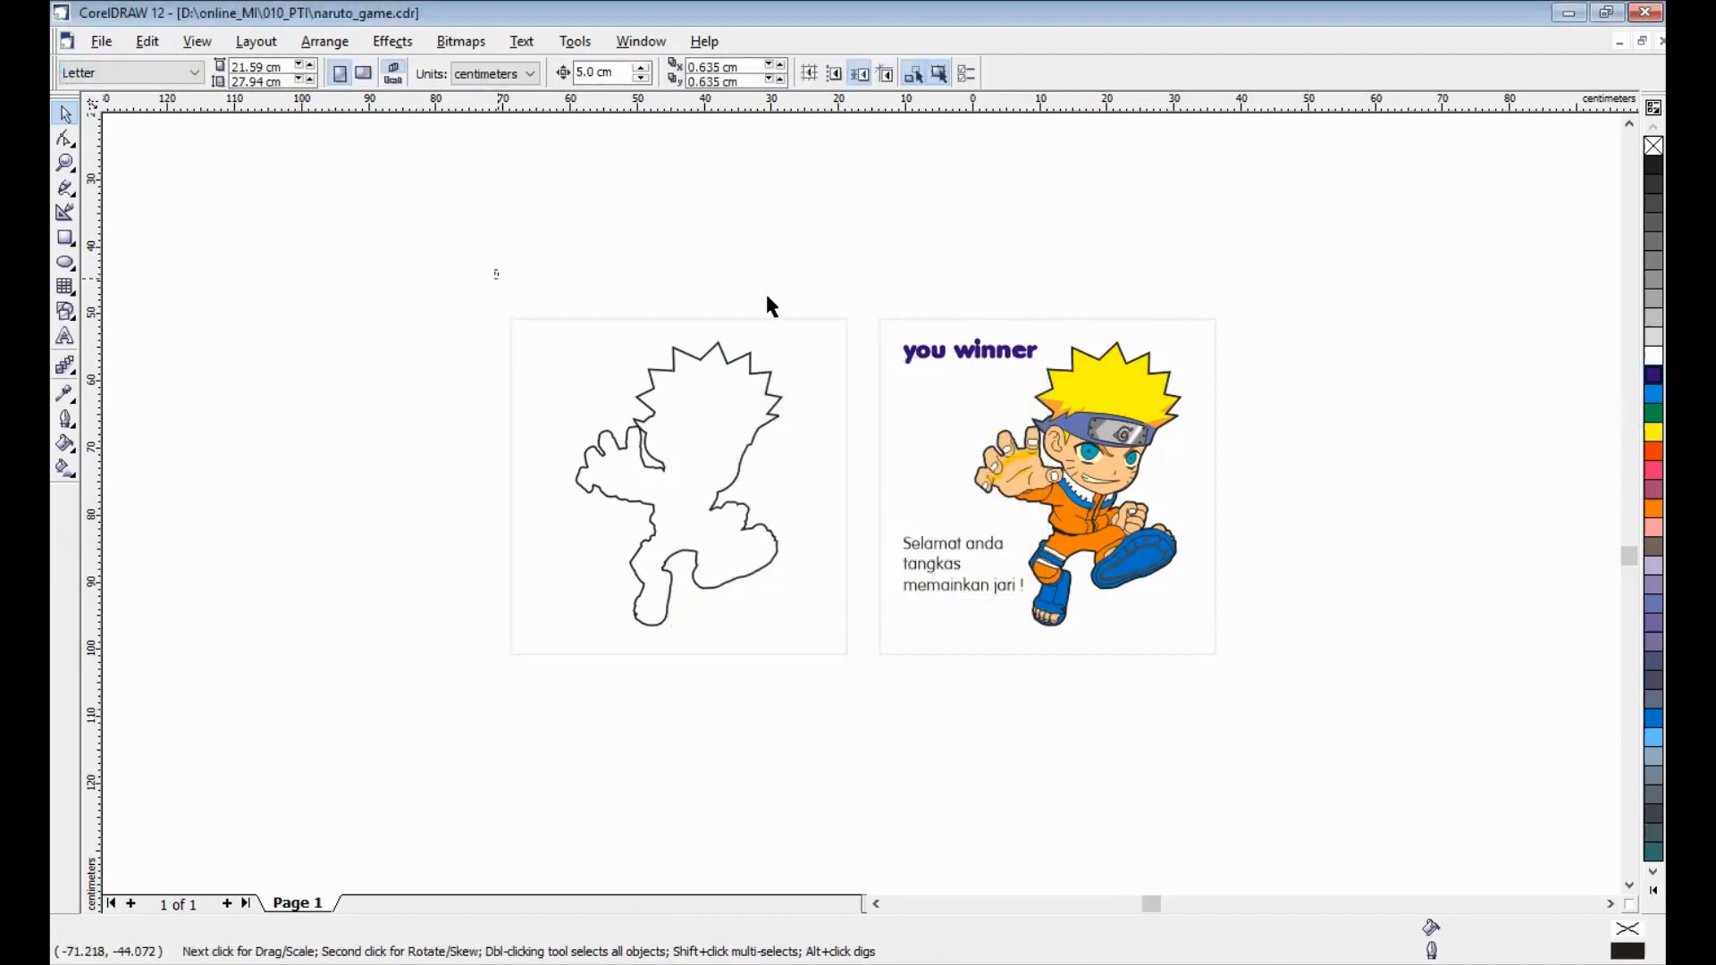
Step: Export only the coloured character picture with both of its texts as the JPEG 002_naruto_game at 300 dpi in 24-bit RGB
left_click_drag(865, 265, 1329, 722)
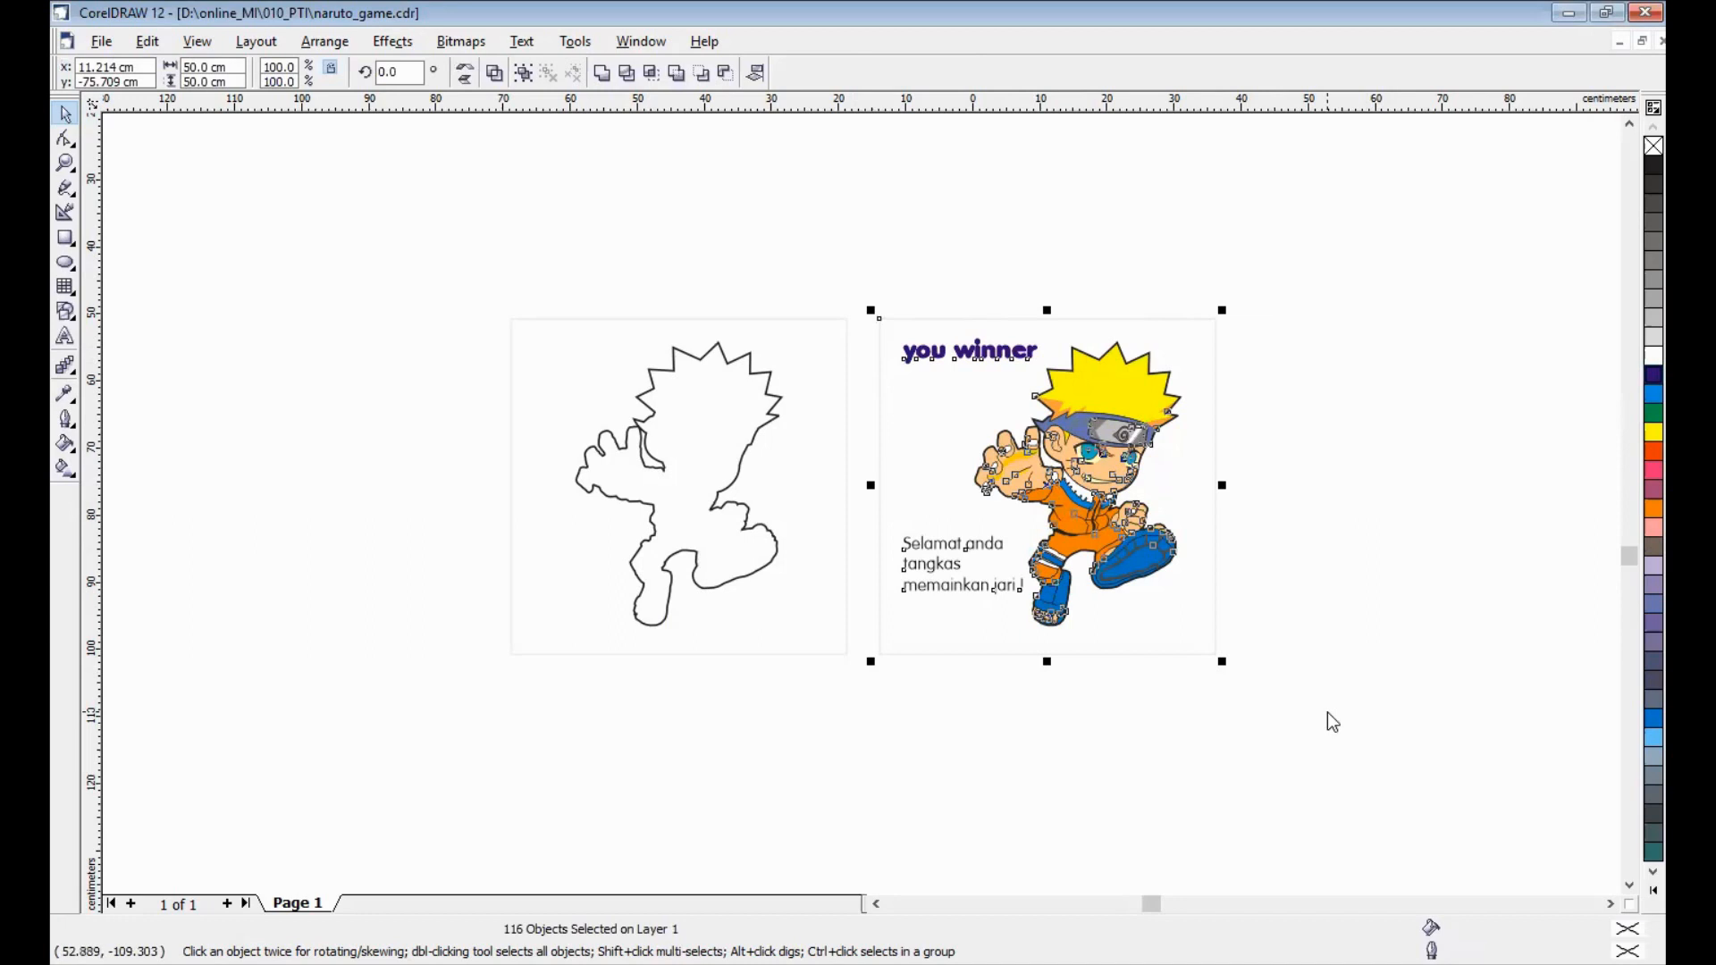
key("ctrl+e")
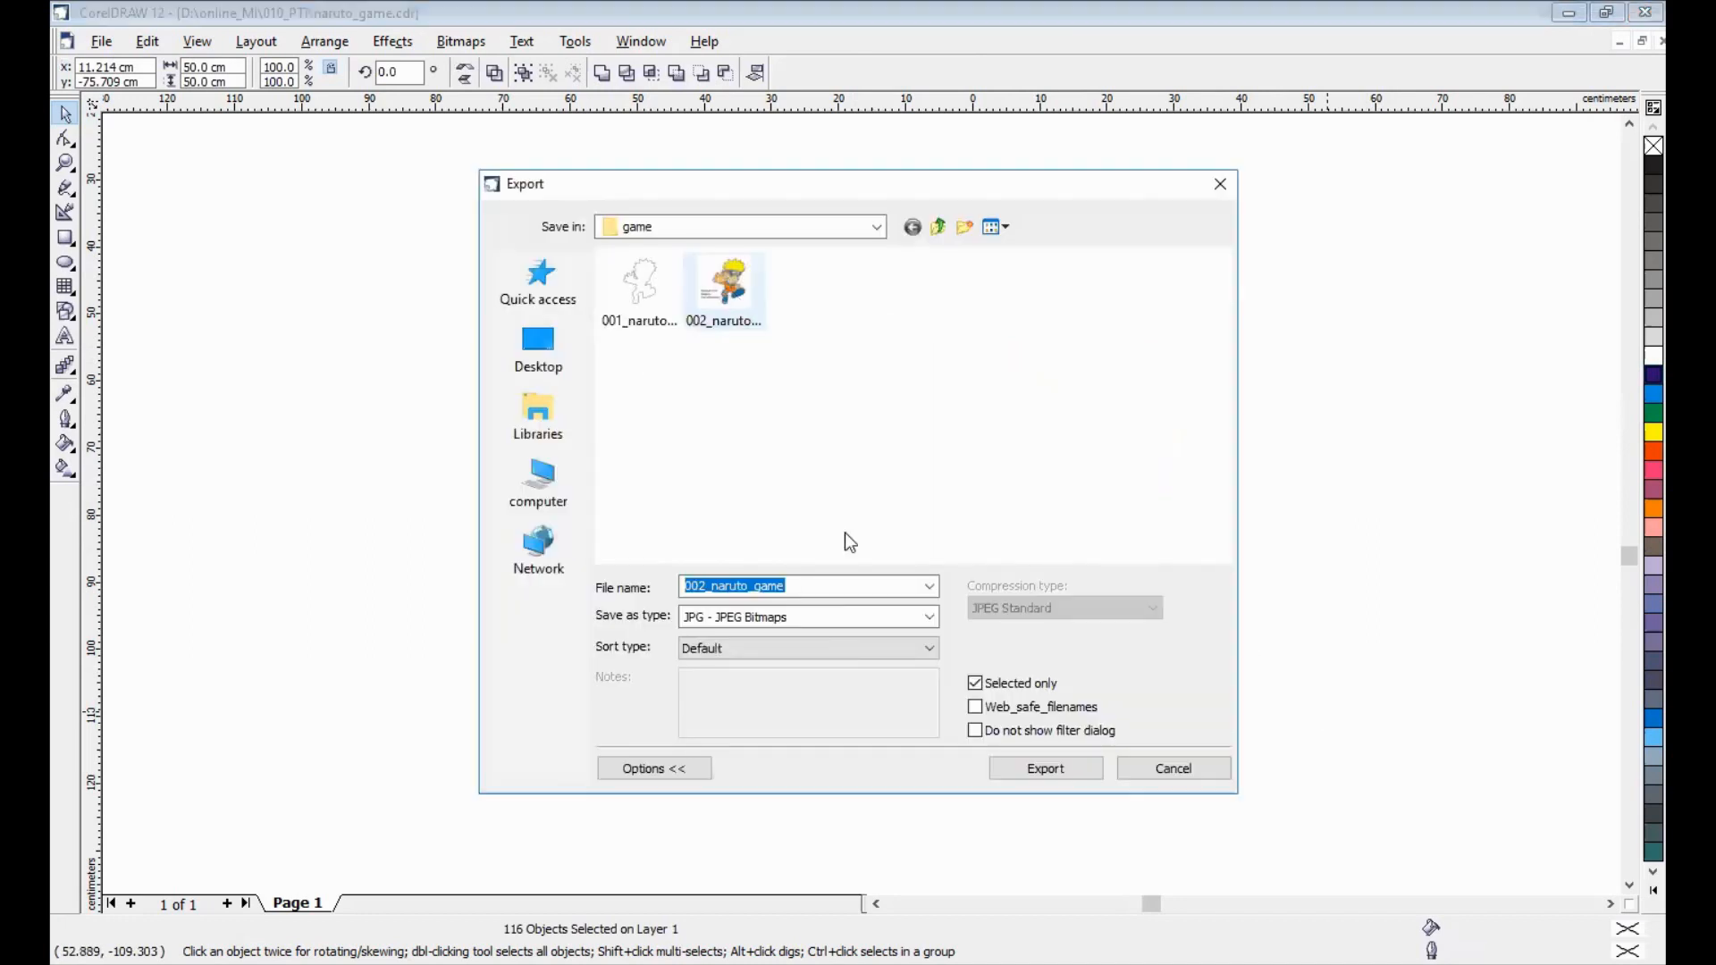
left_click(1037, 770)
left_click(1037, 770)
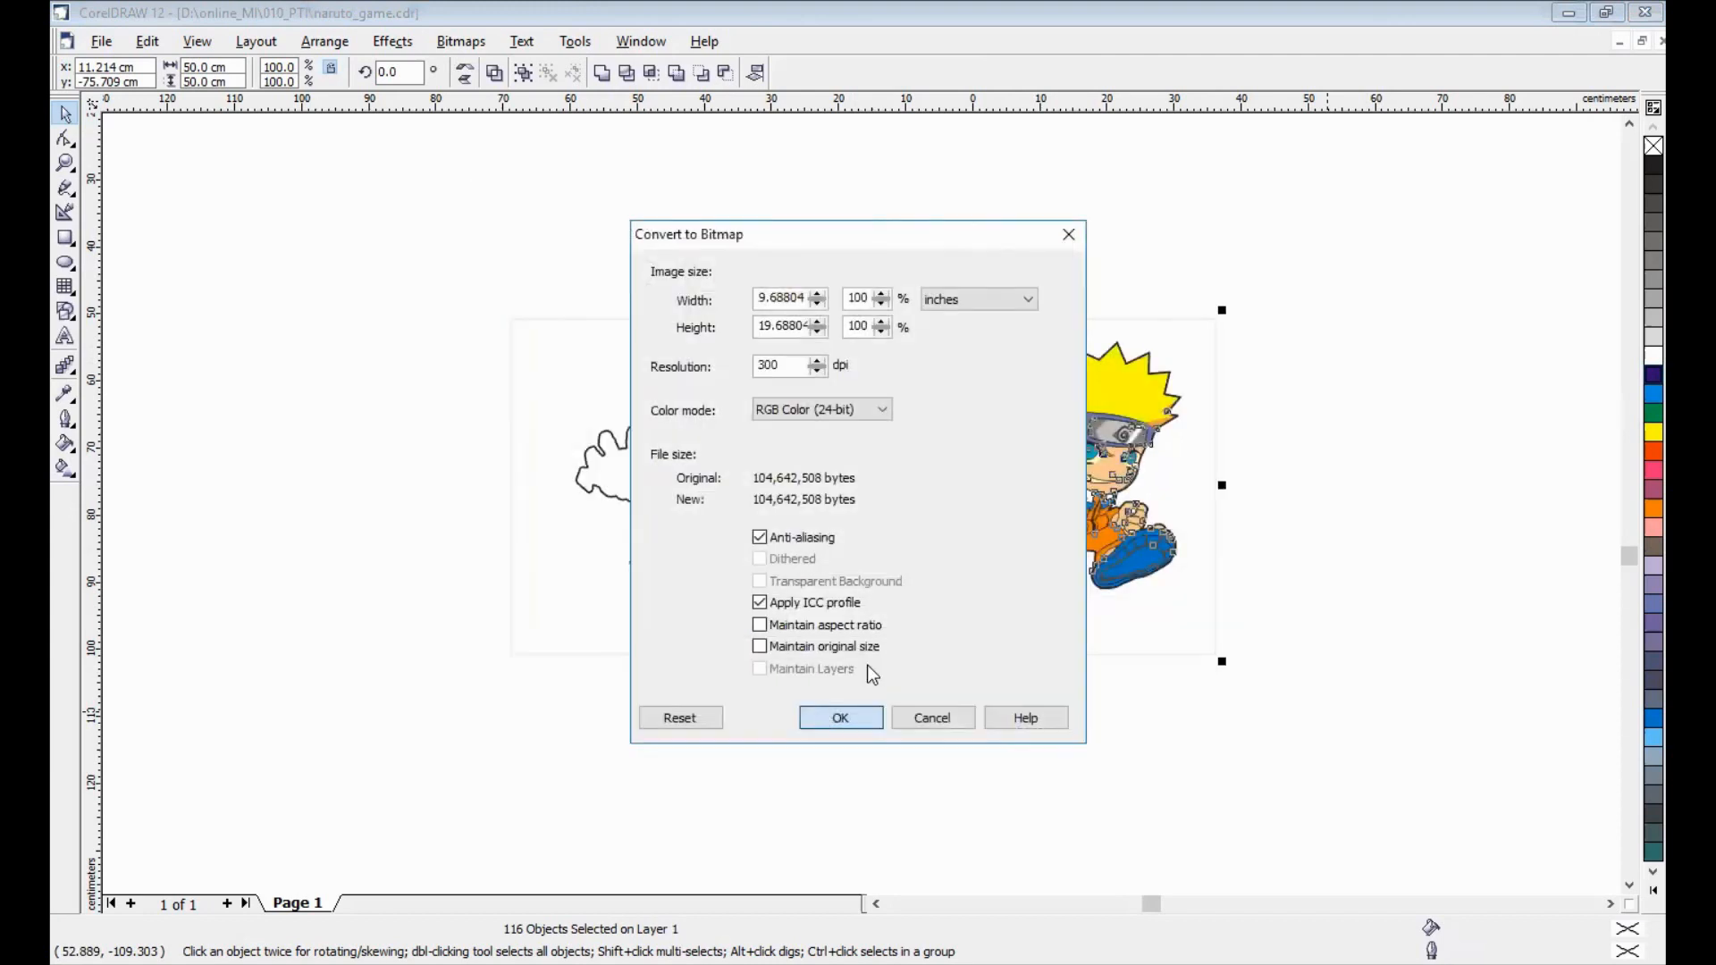
key("Escape")
left_click(1338, 444)
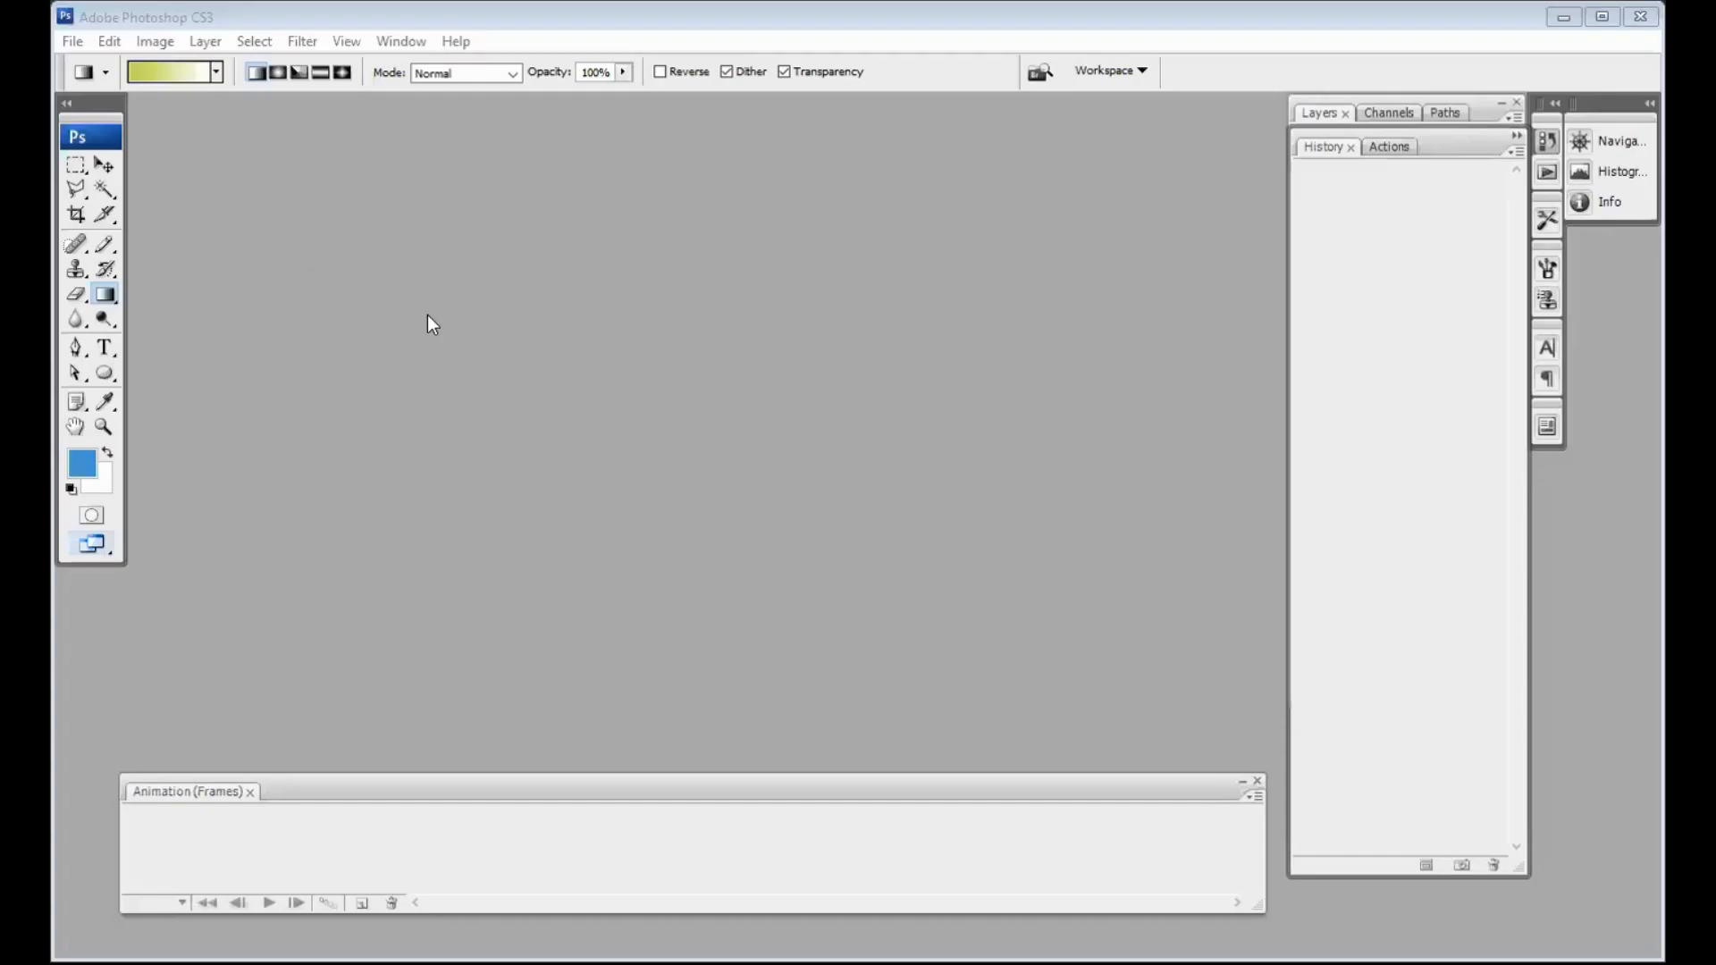
Step: Switch to Photoshop and open the images 001_naruto_game and 002_naruto_game together from the game folder
left_click(196, 762)
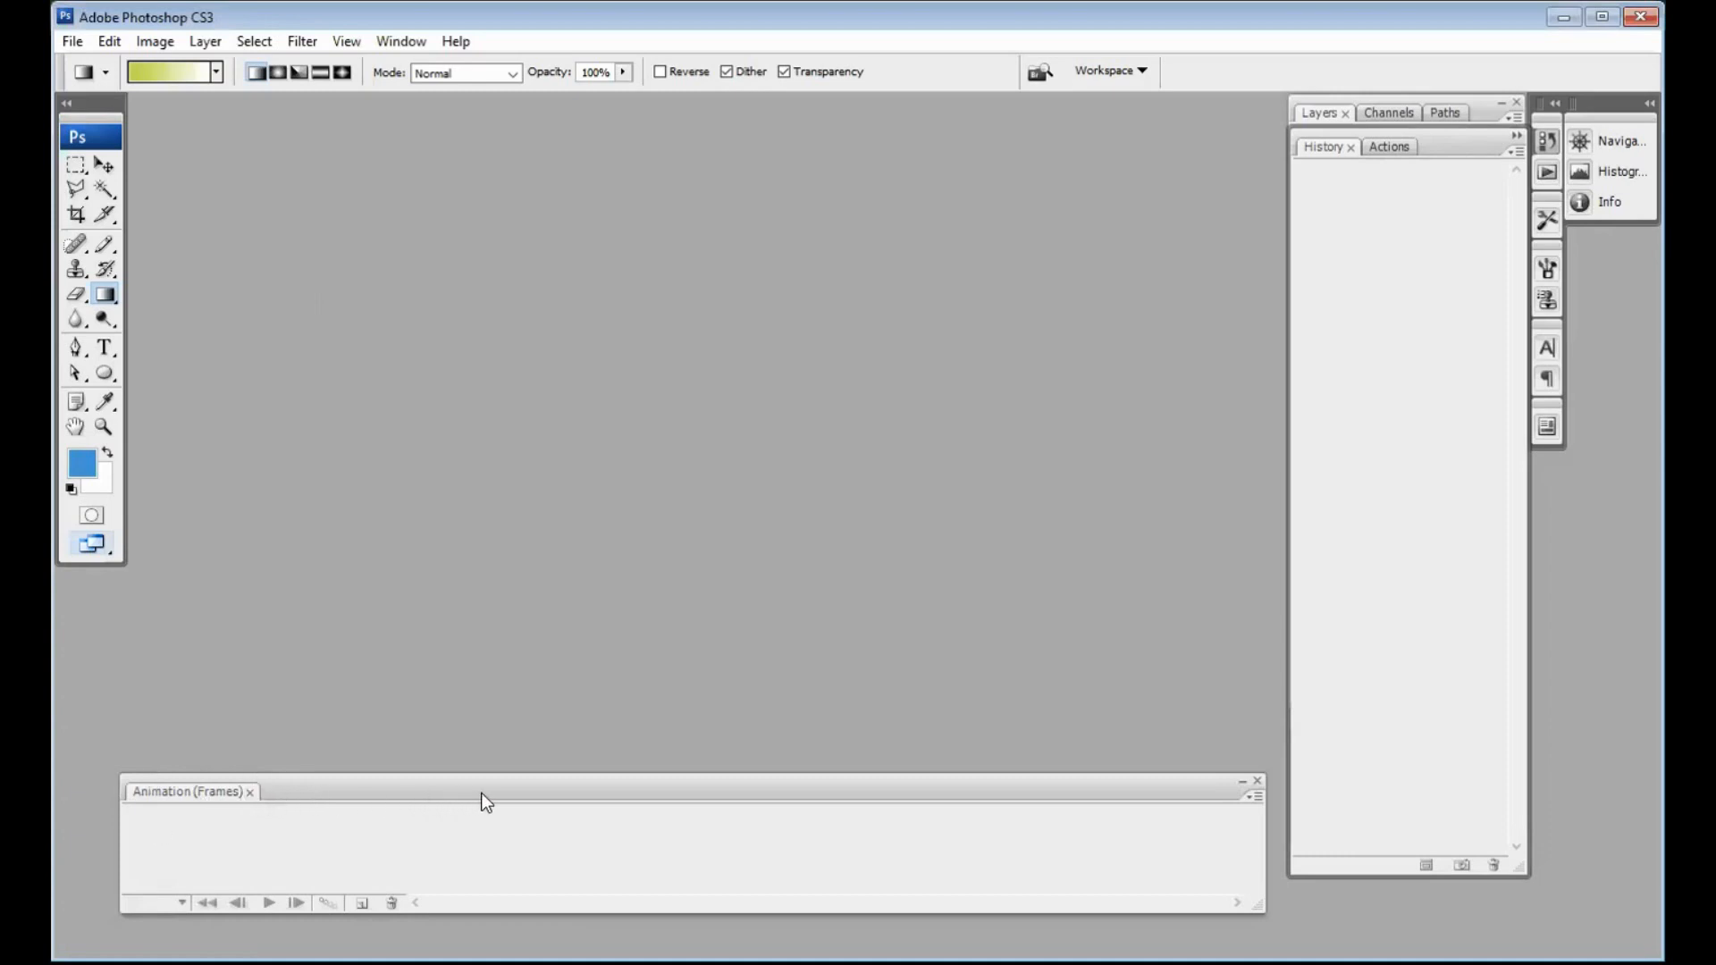
double_click(663, 371)
left_click(559, 231)
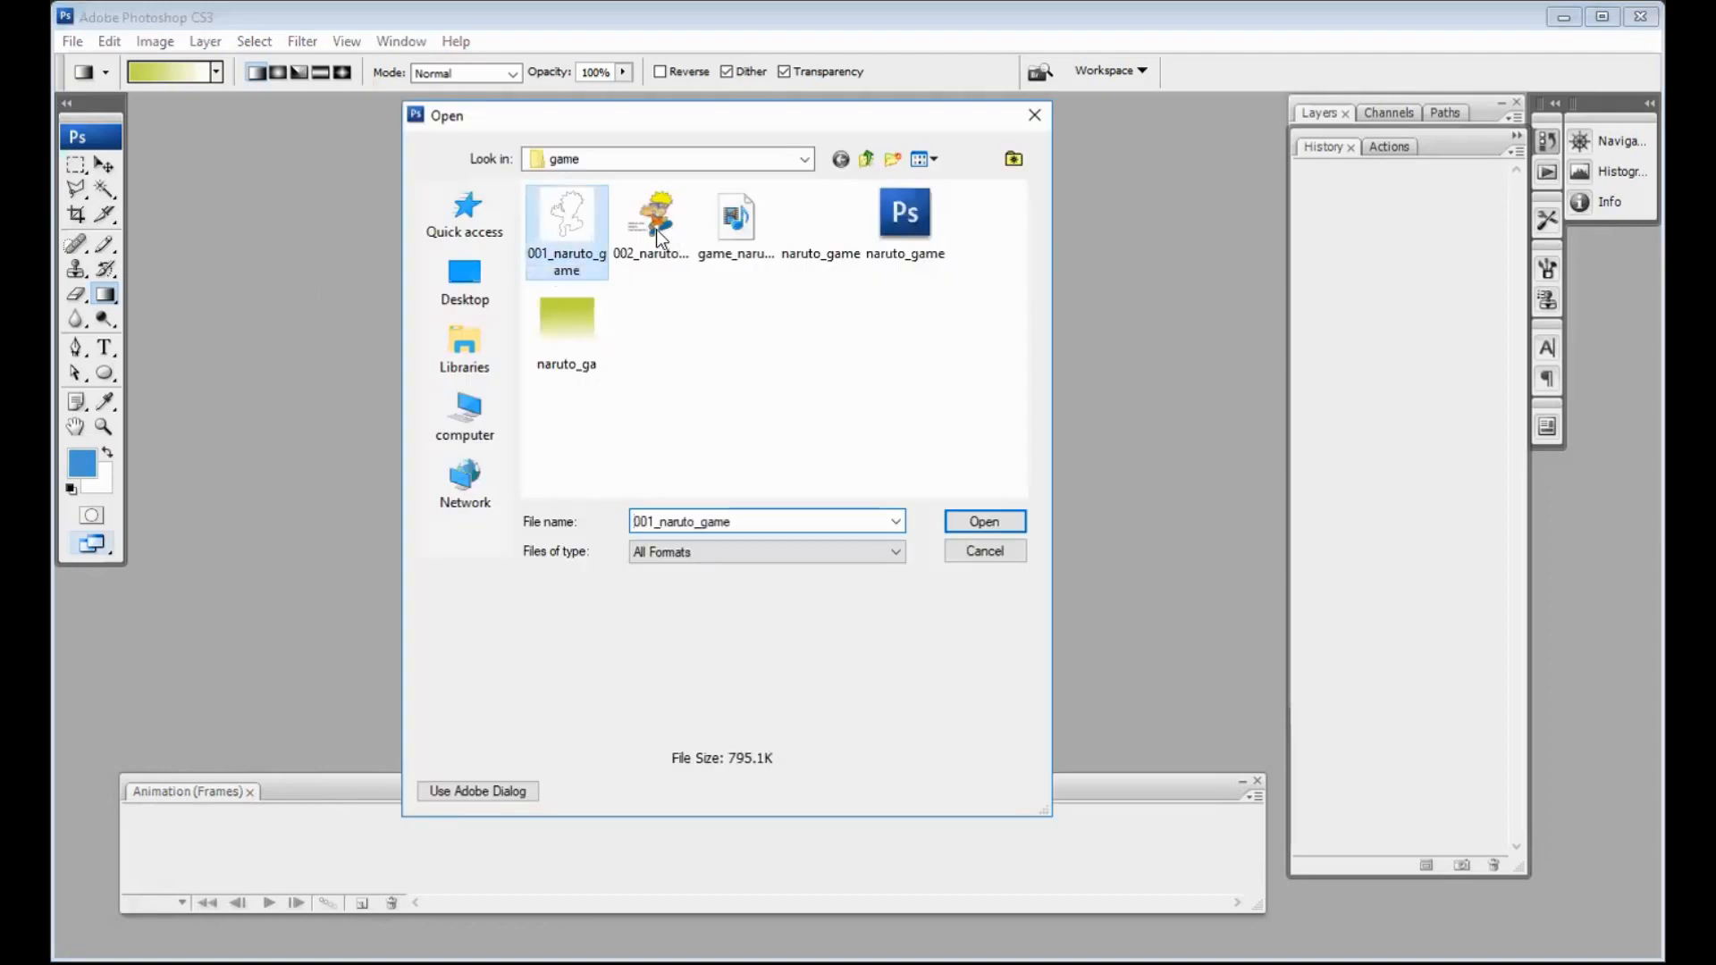
left_click(656, 229, "ctrl")
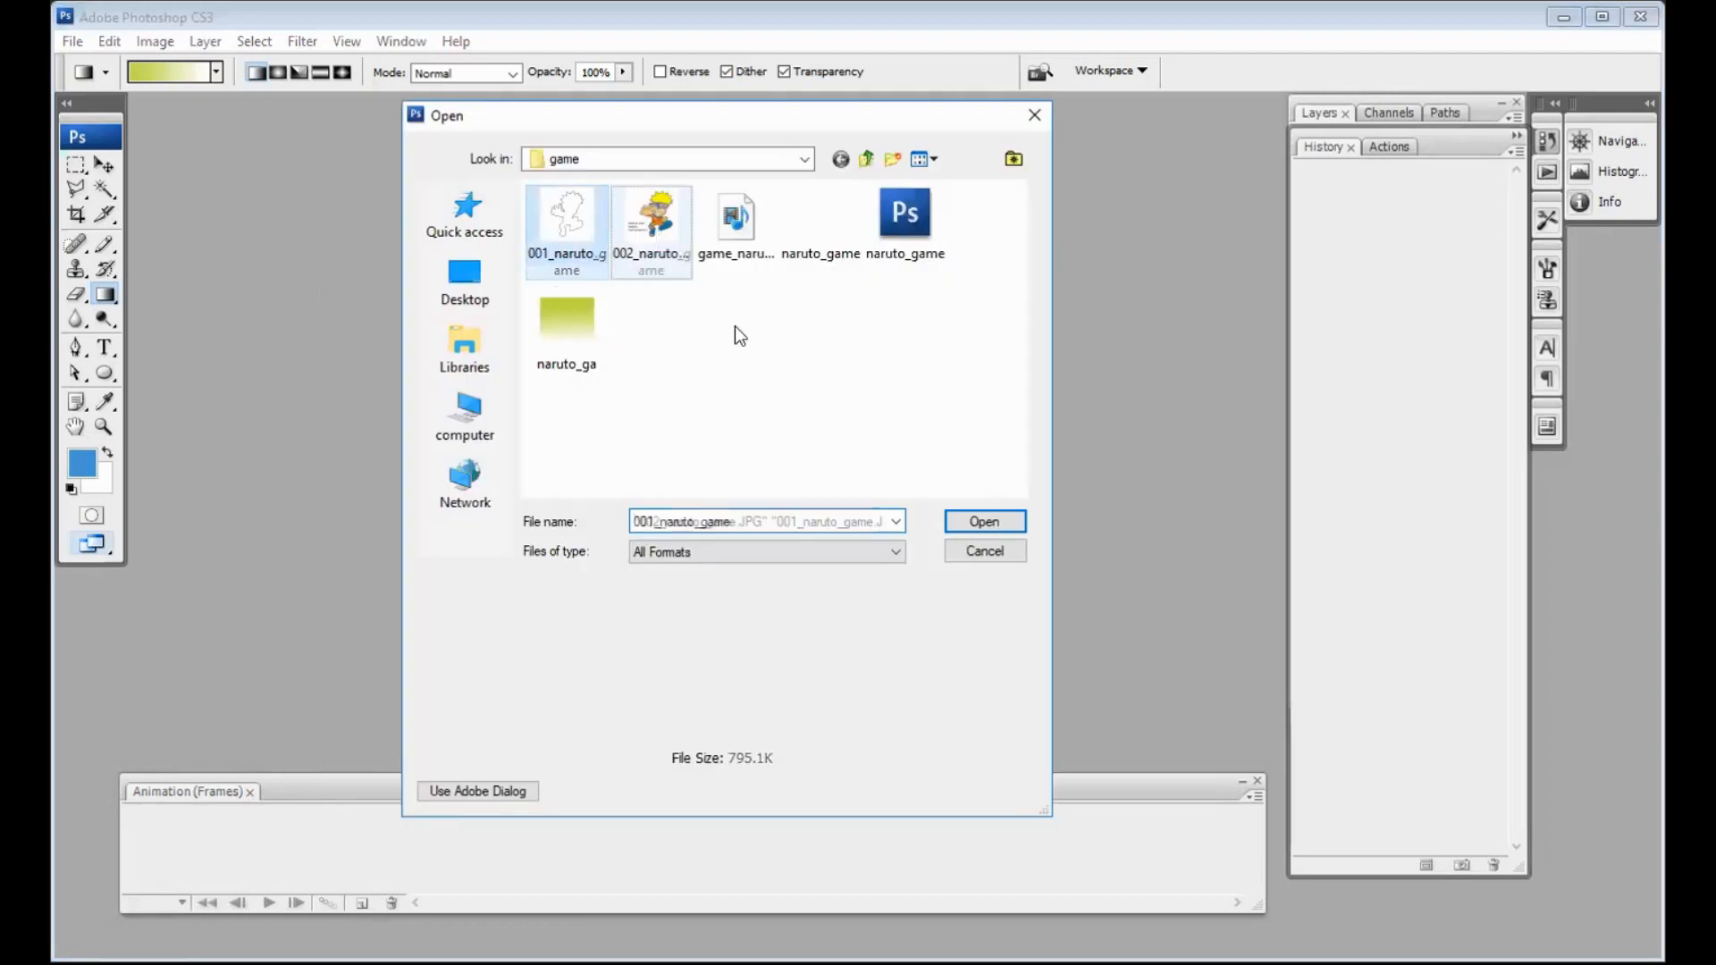
left_click(983, 521)
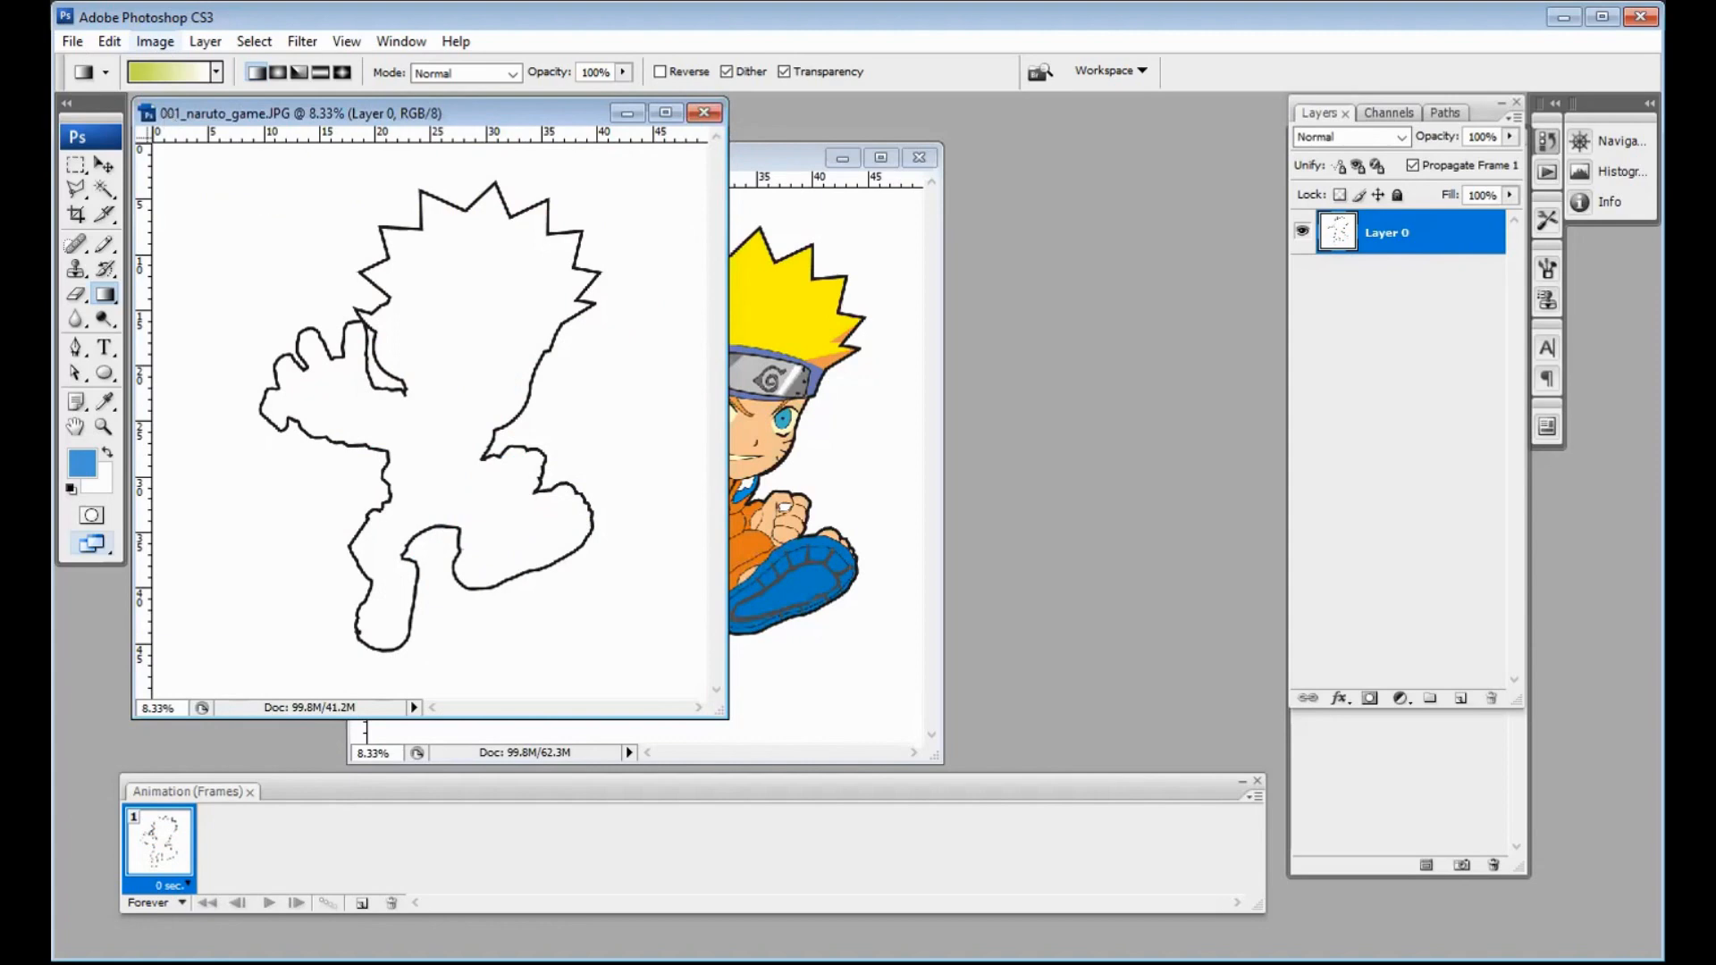
Step: Resize the outline image 001_naruto_game.JPG to a width of 800 pixels with constrained proportions
key("ctrl+alt+i")
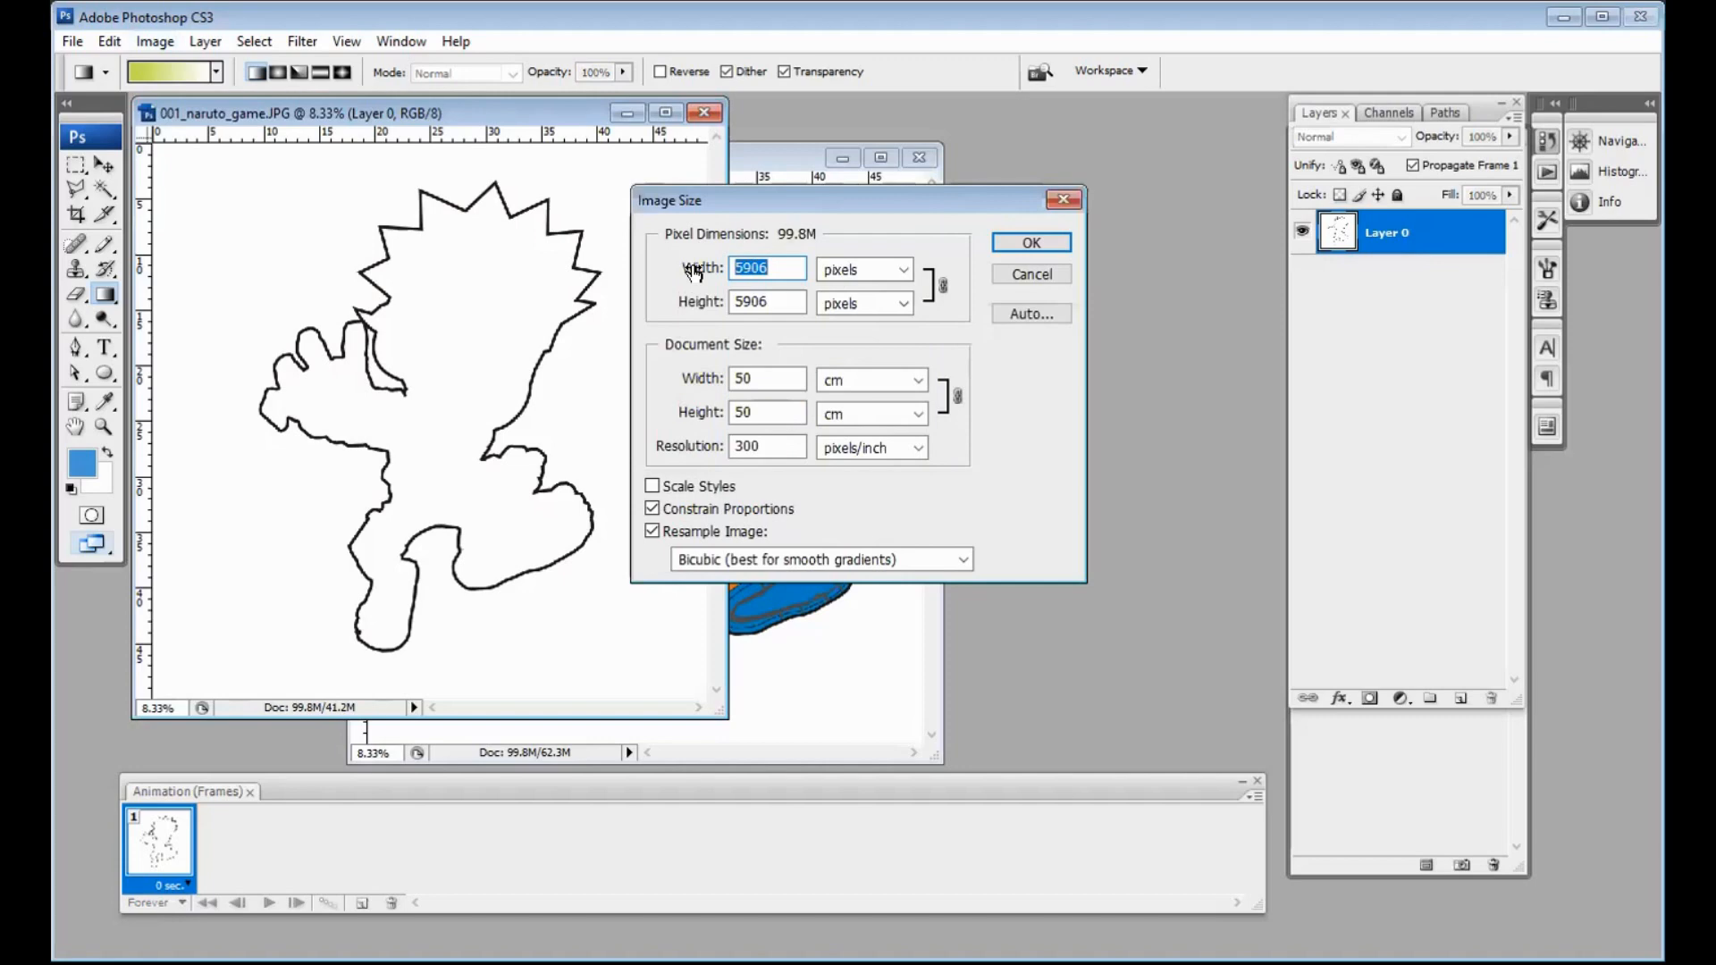
type("800")
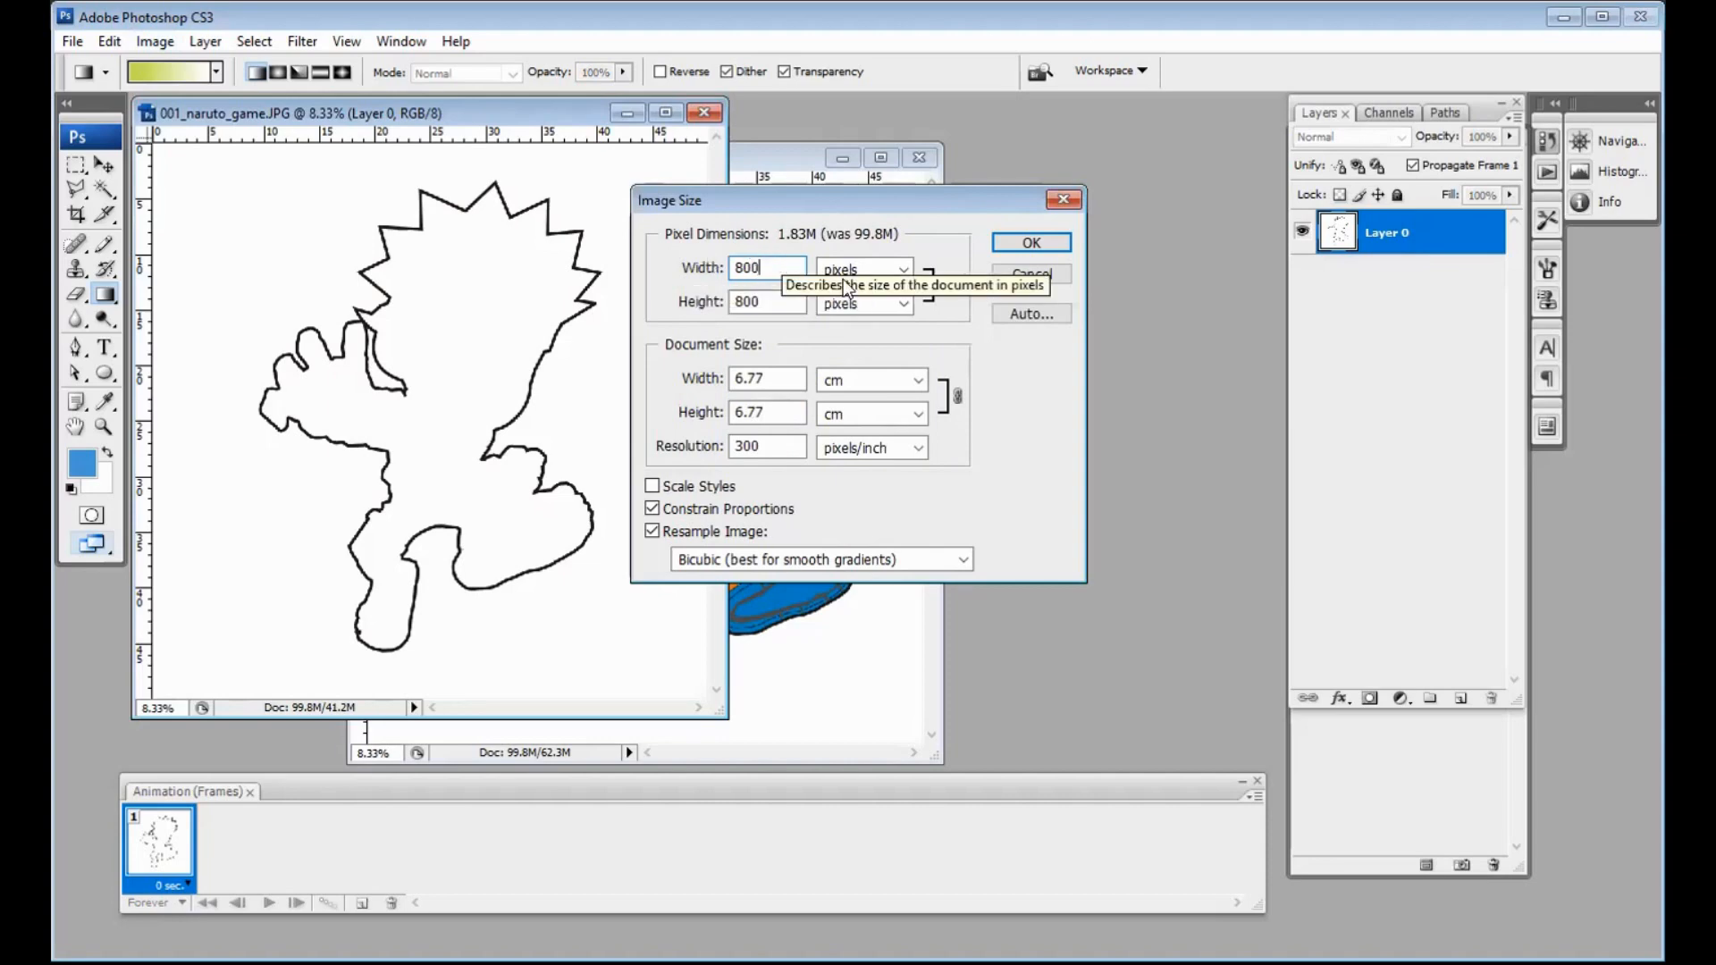
left_click(1036, 245)
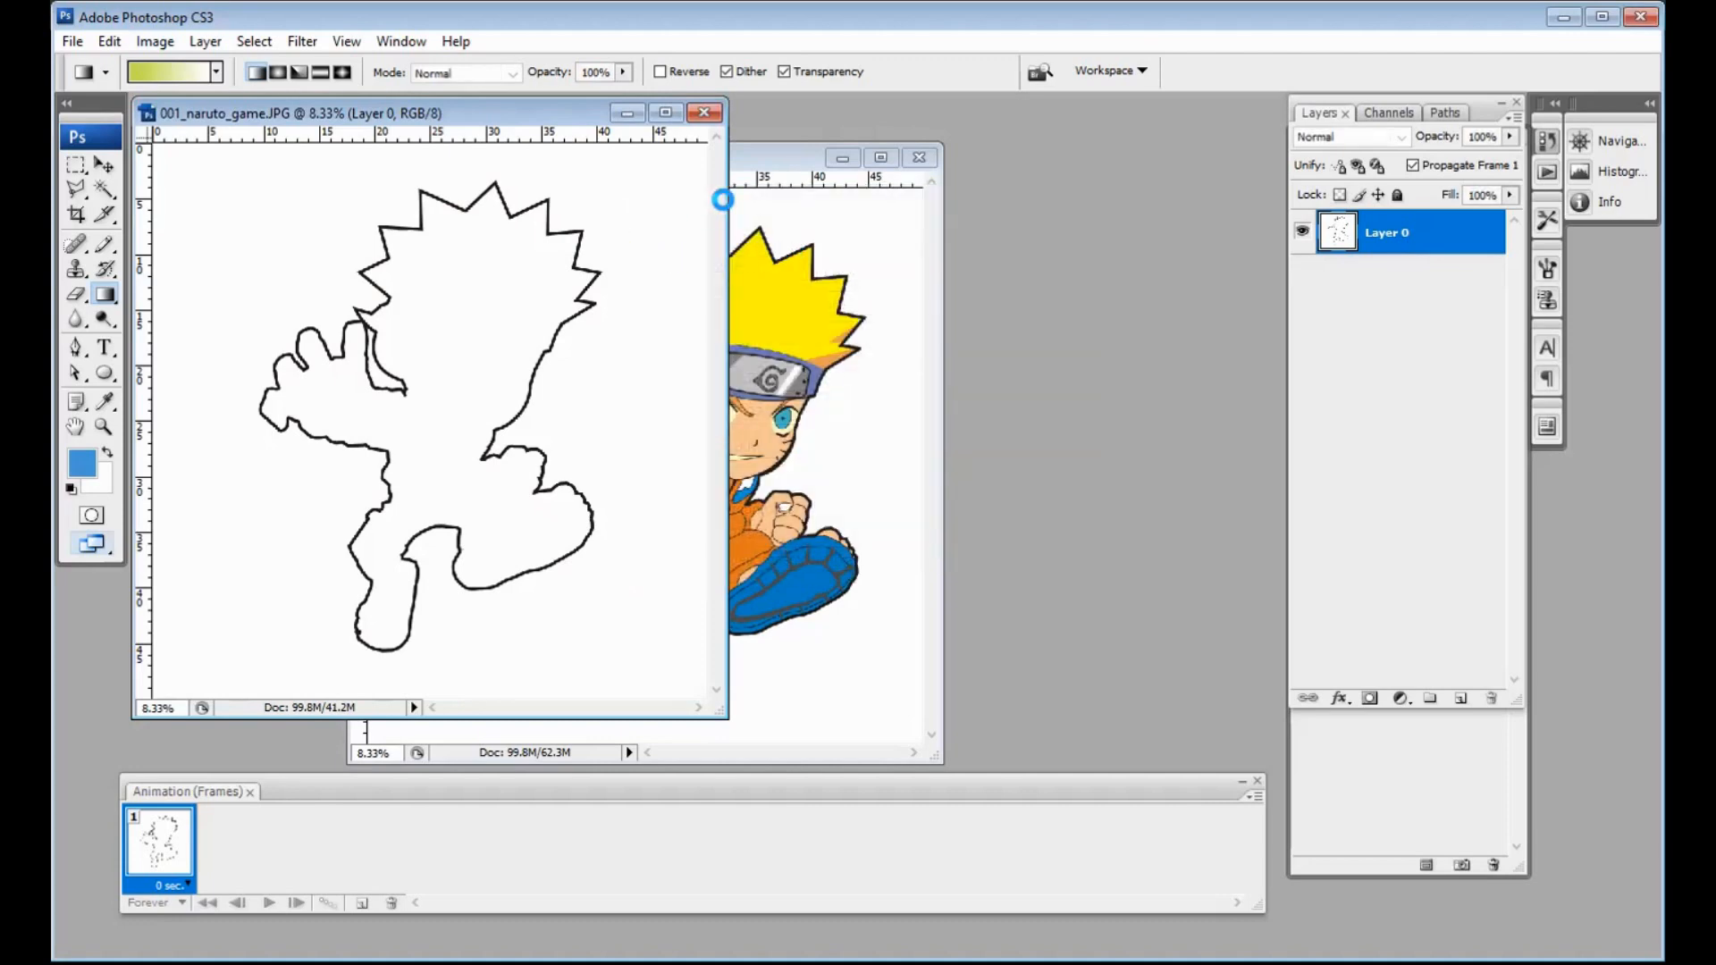
Step: Resize the coloured image 002_naruto_game.JPG to a width of 800 pixels with constrained proportions
left_click(610, 158)
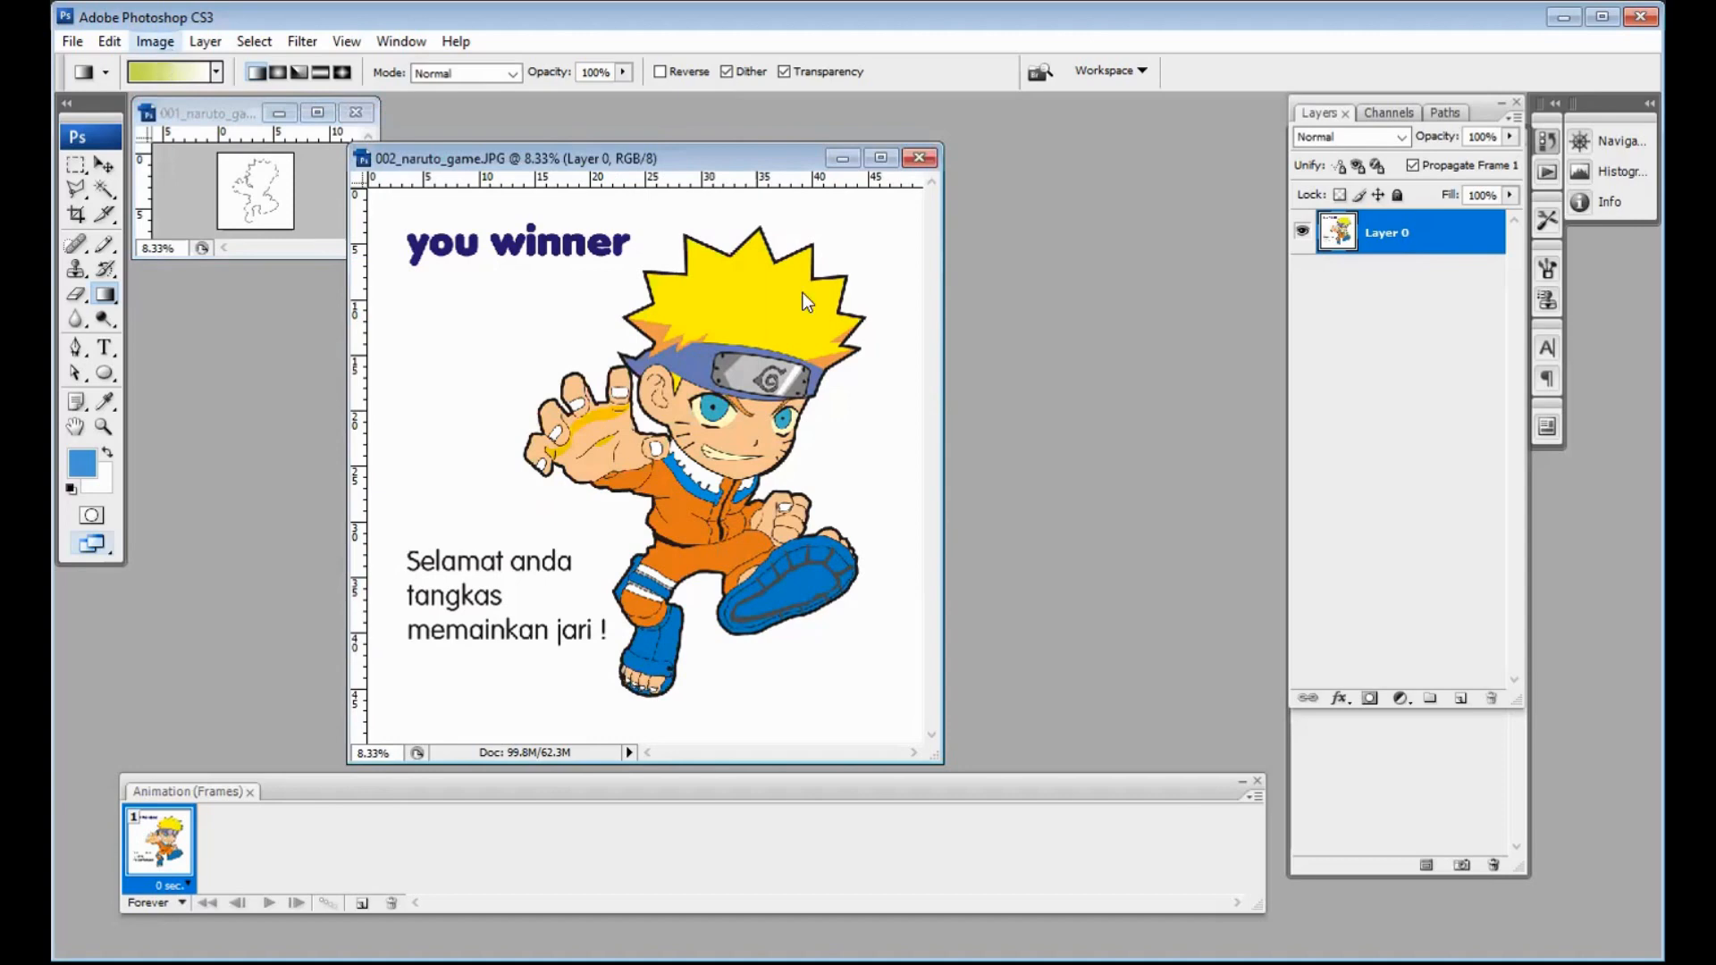
key("ctrl+alt+i")
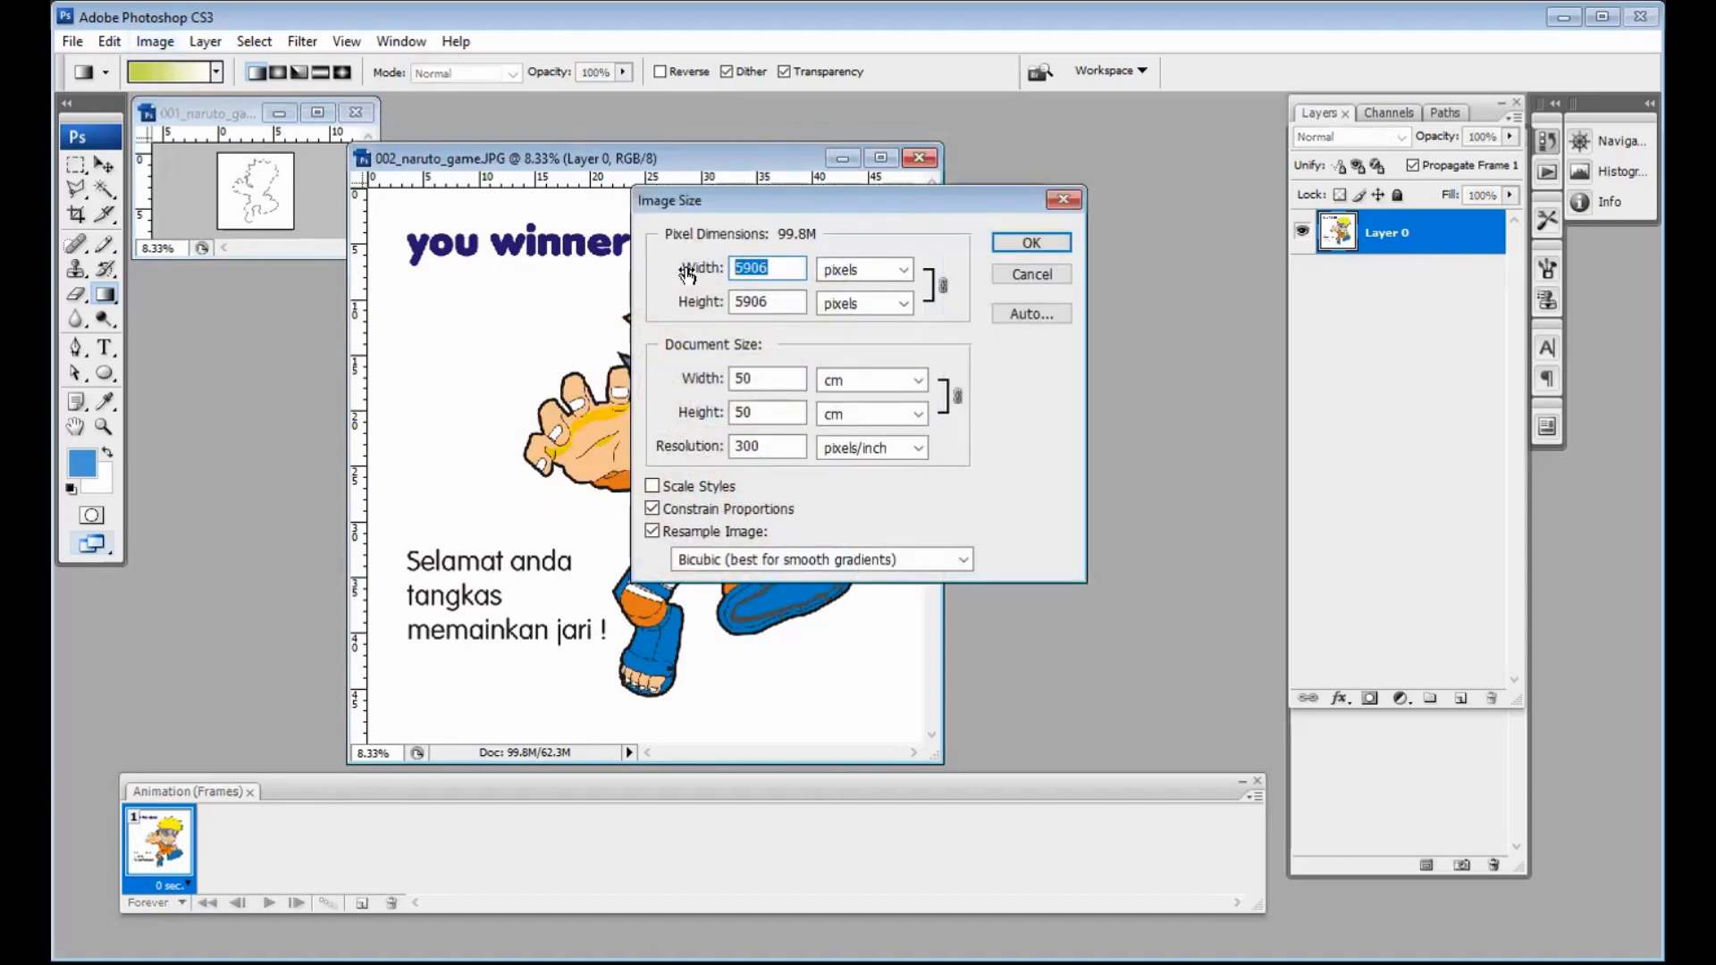
type("800")
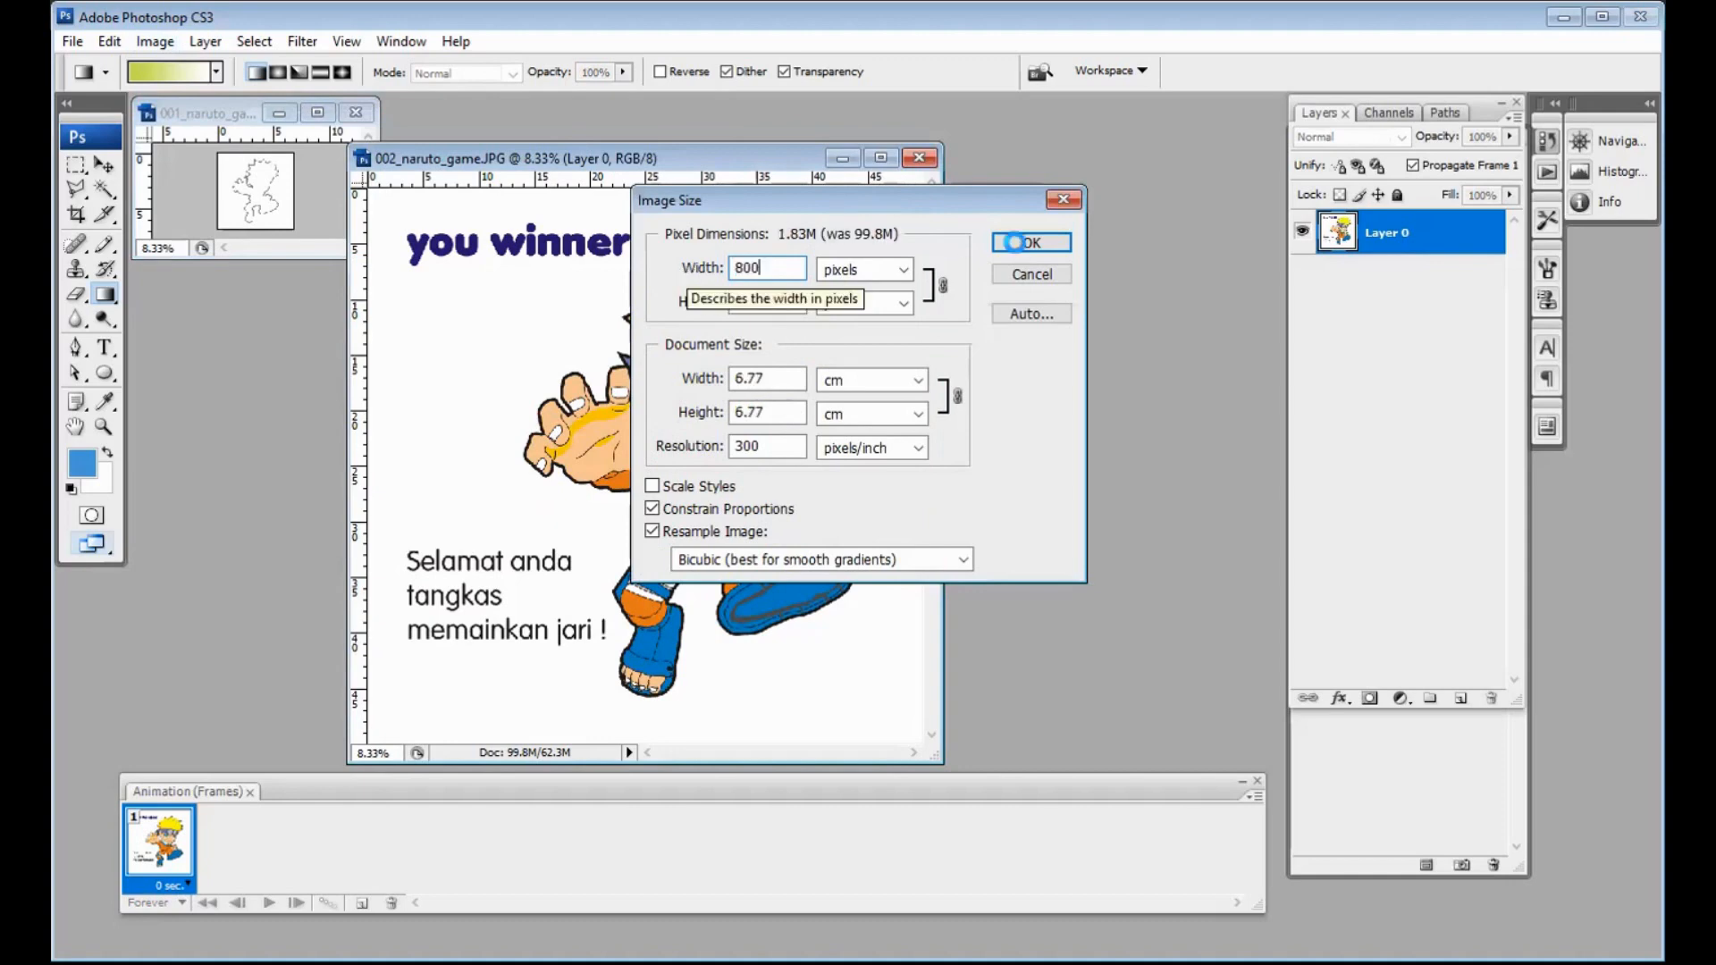
left_click(1018, 248)
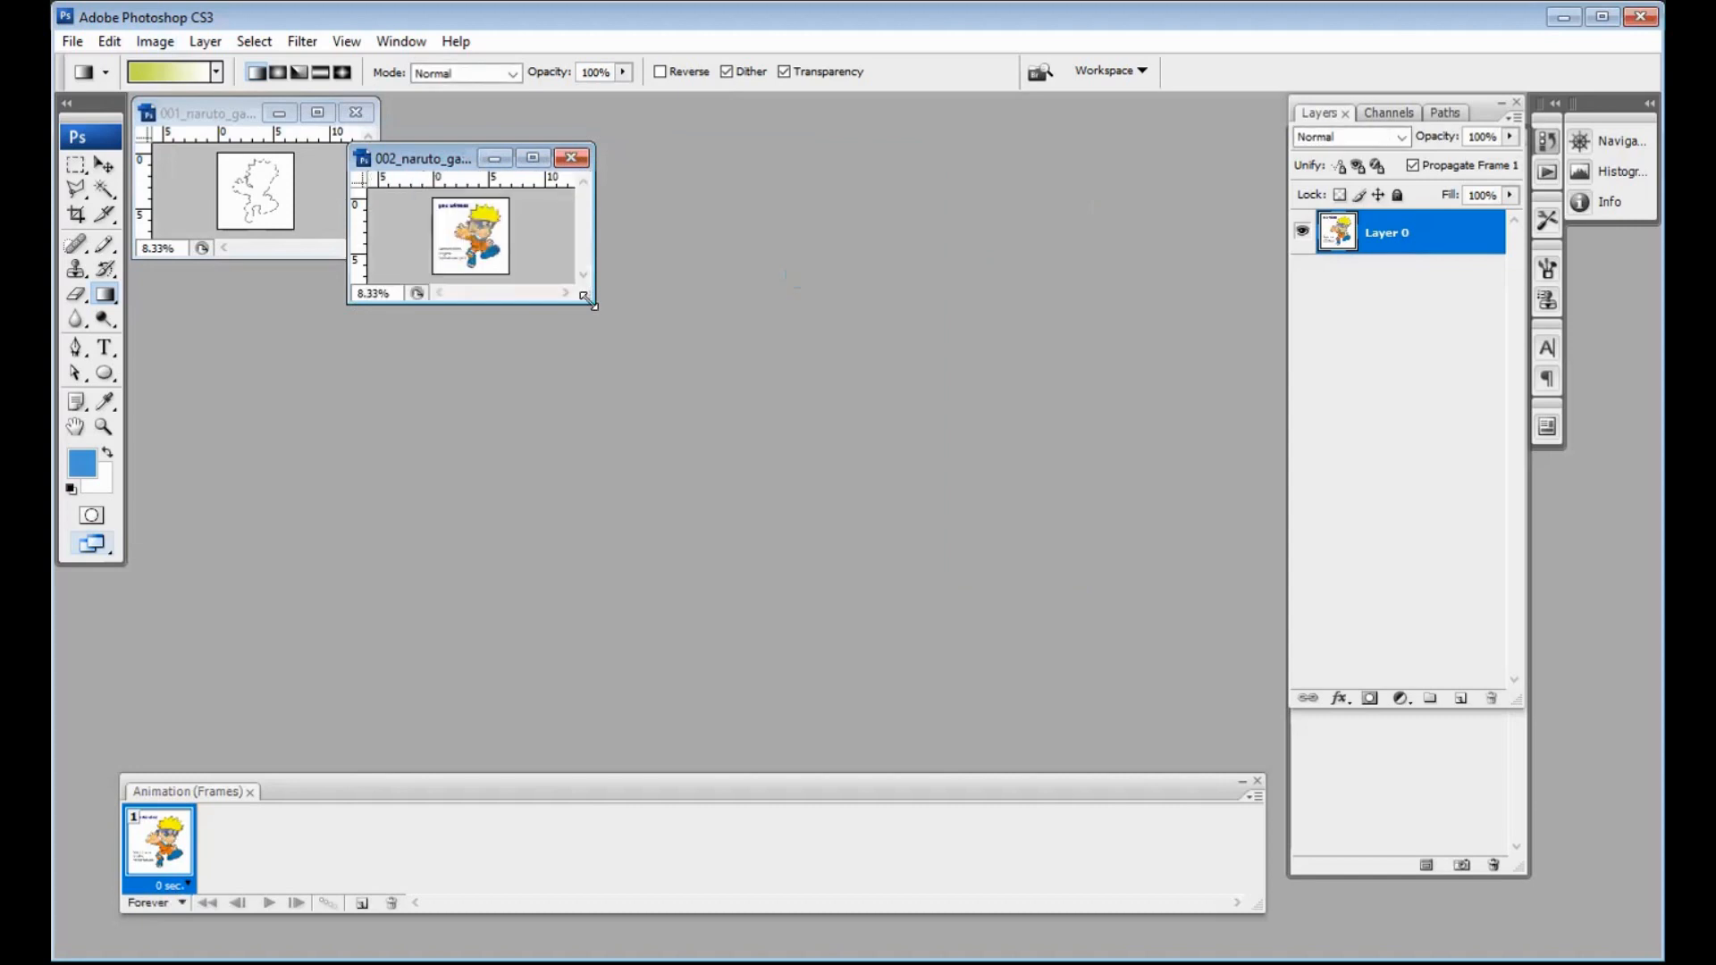
Step: Enlarge the document window of 002_naruto_game.JPG and magnify the image to 50%
left_click_drag(585, 297, 1082, 682)
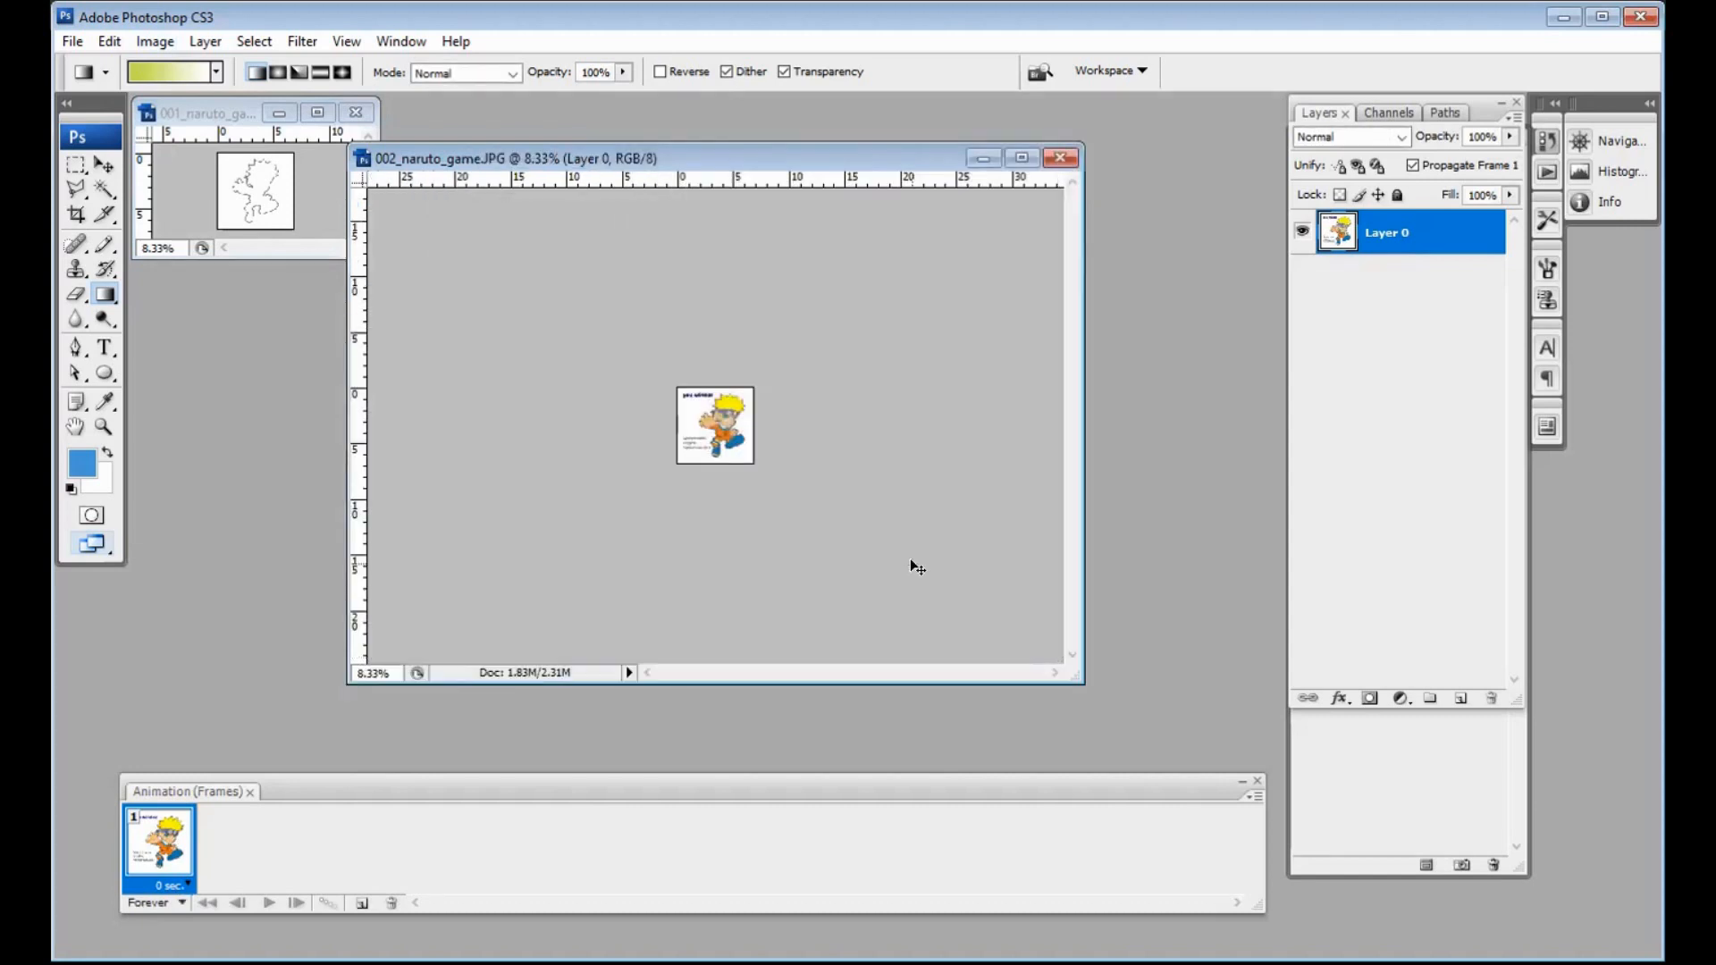
key("ctrl+plus")
key("ctrl+plus")
key("ctrl+plus")
key("ctrl+plus")
key("ctrl+plus")
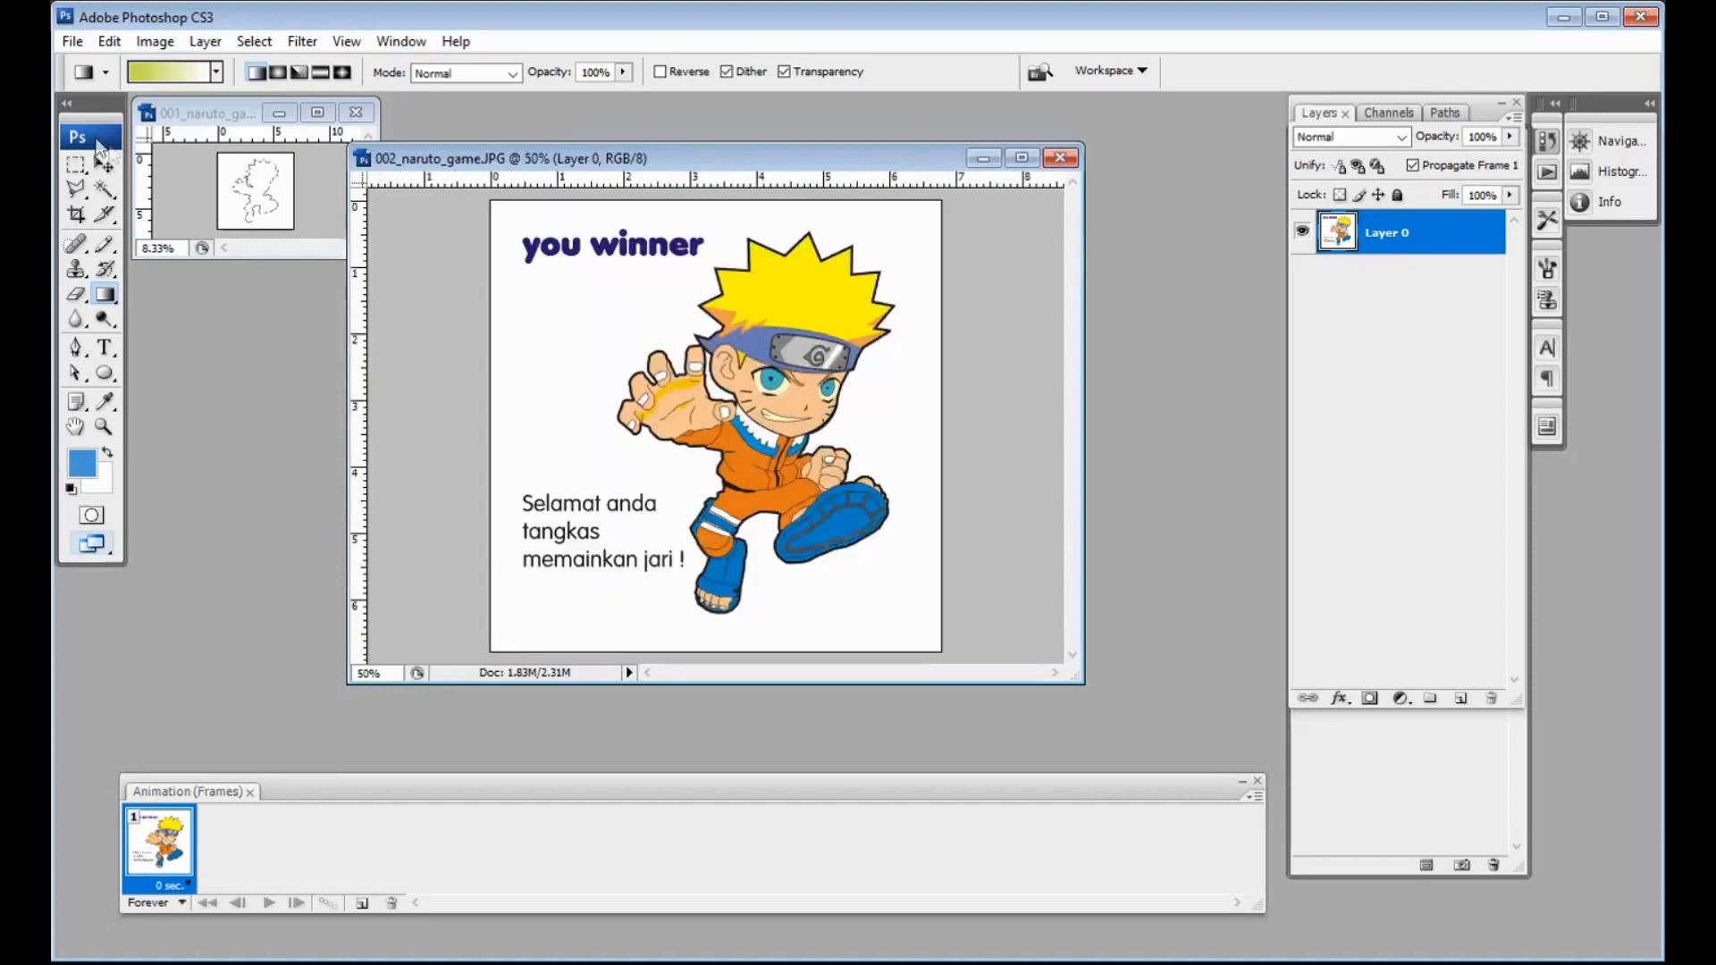
Step: Remove the white background around the figure and texts in 002_naruto_game.JPG using the Magic Wand, and clear the selection
key("w")
left_click(581, 341)
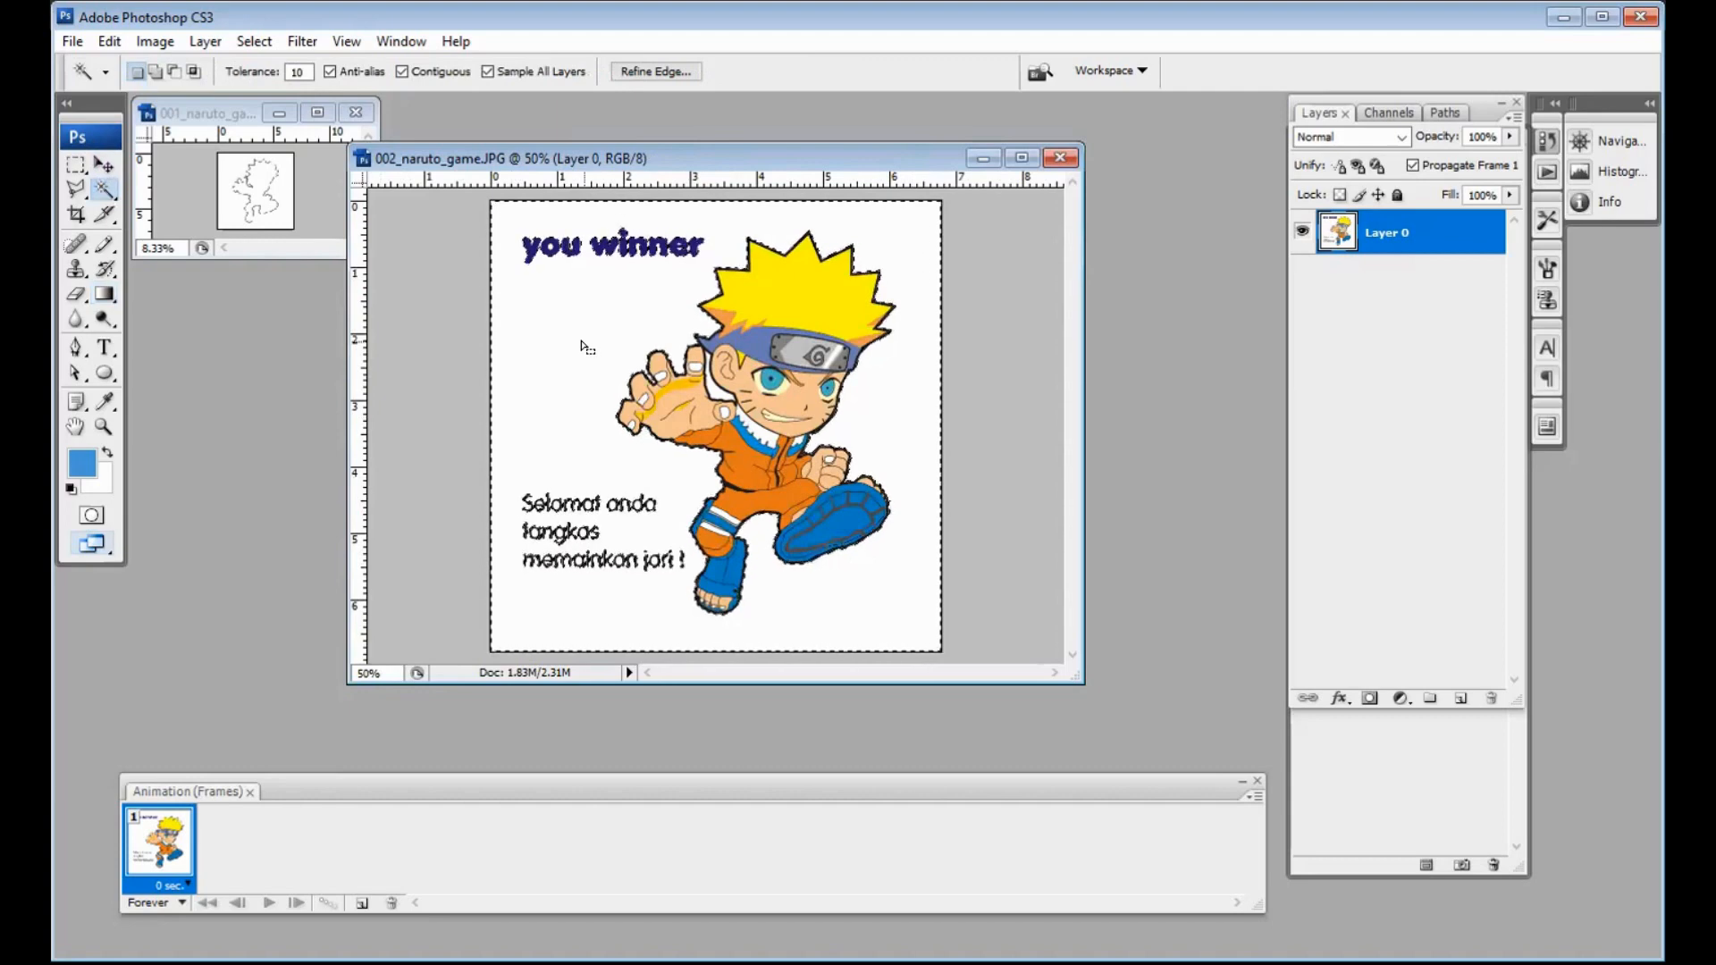
key("Delete")
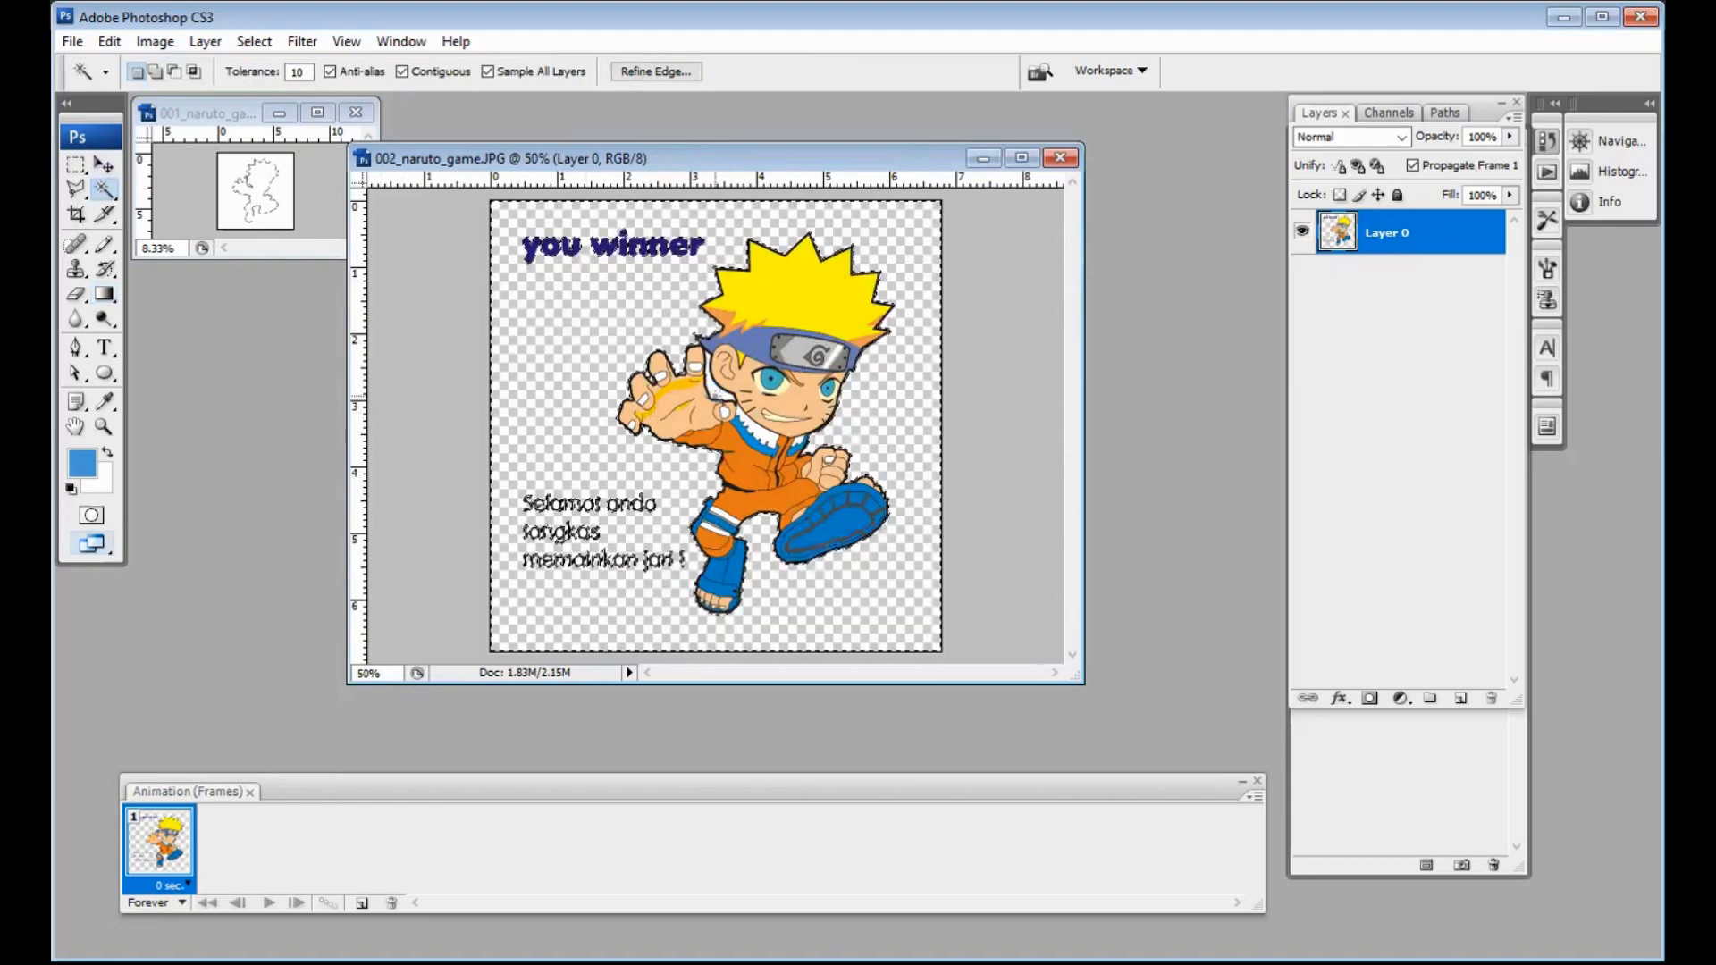
key("ctrl+d")
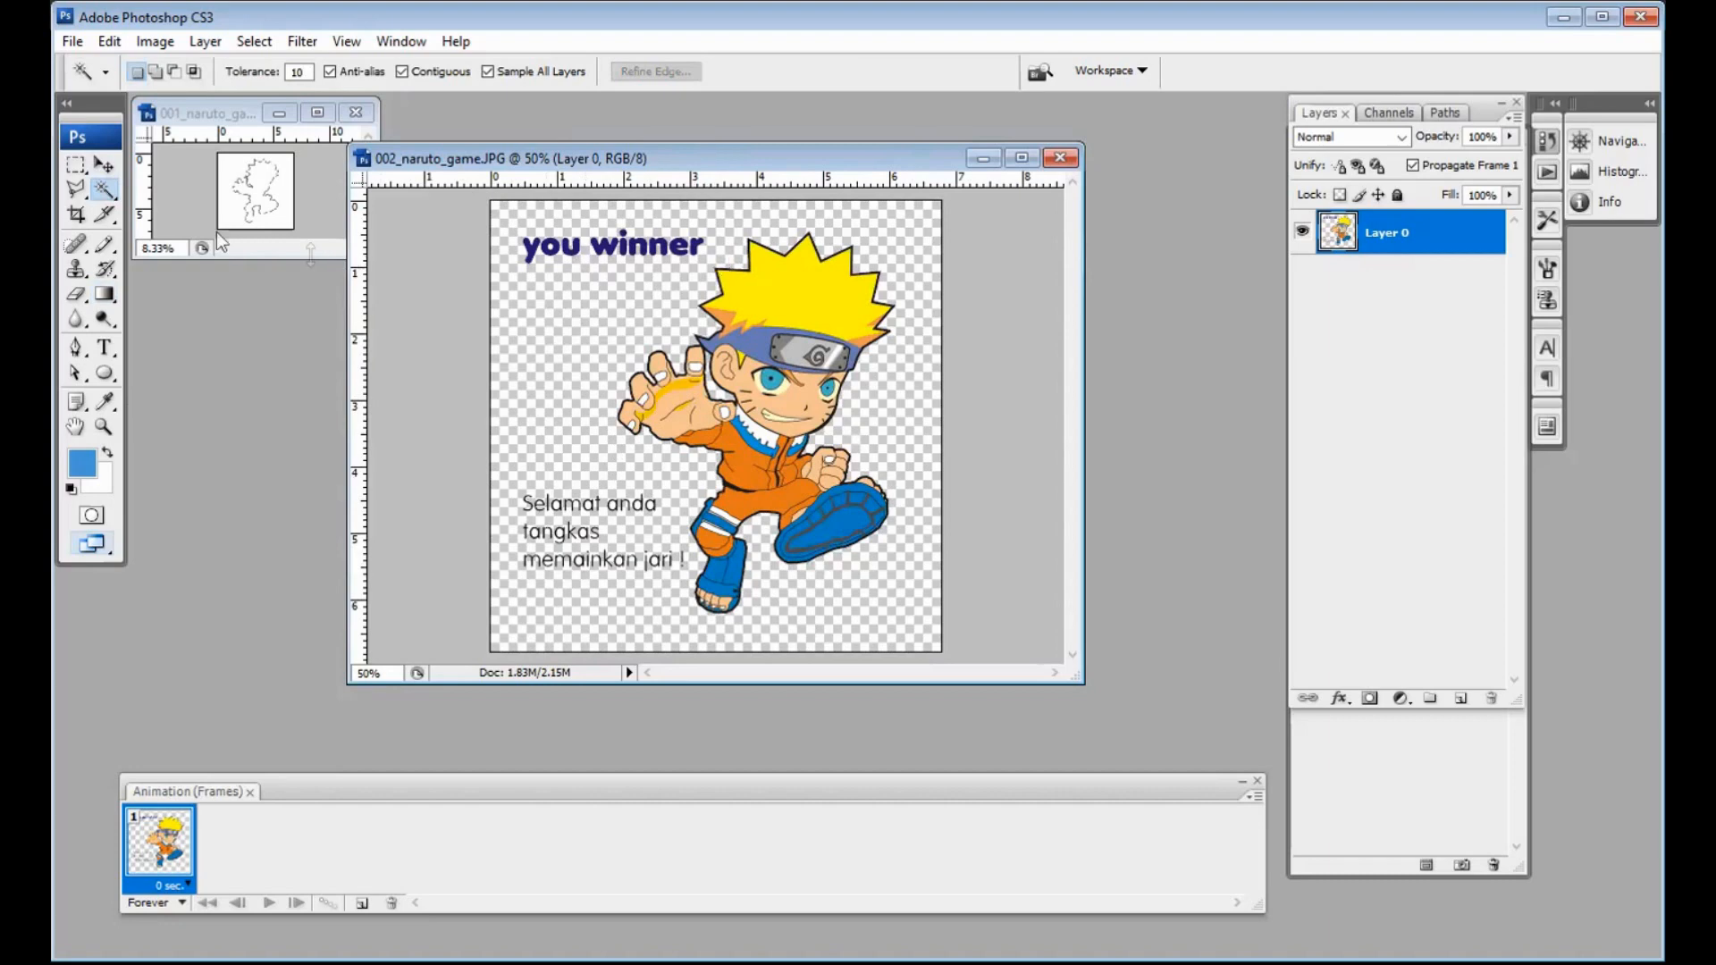
Step: Select the white area inside the letter "o" of "you winner", check the lower text, and clear the selection
key("z")
left_click_drag(516, 219, 733, 268)
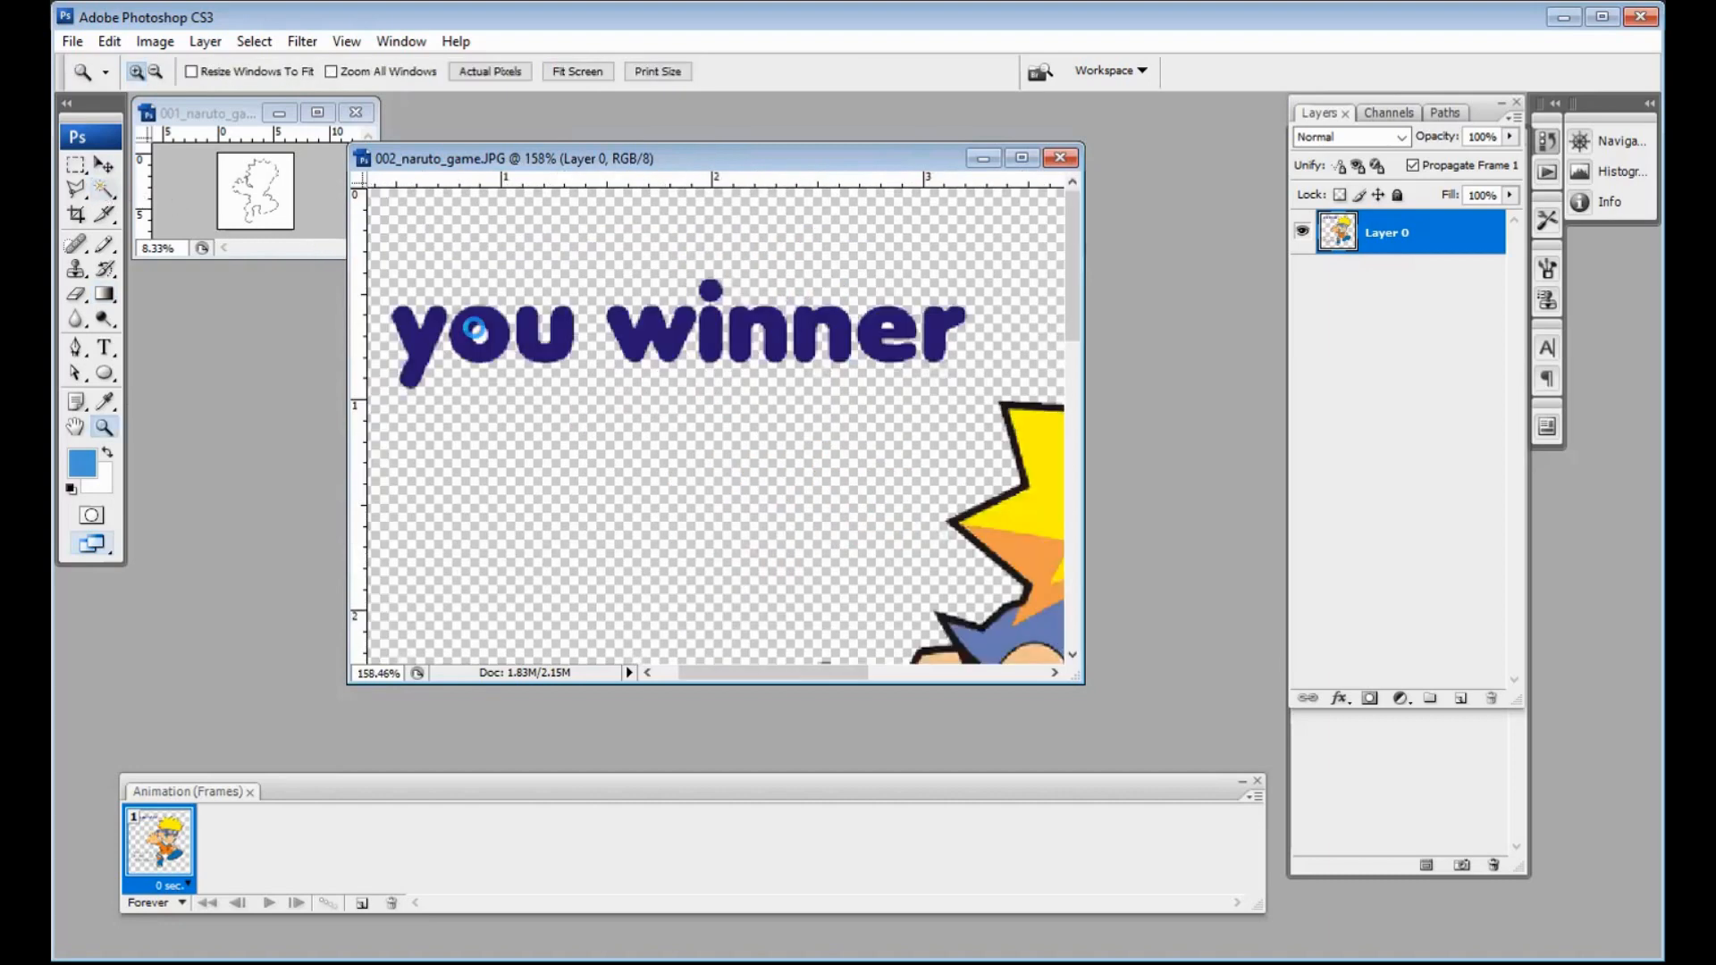
key("w")
left_click(478, 333)
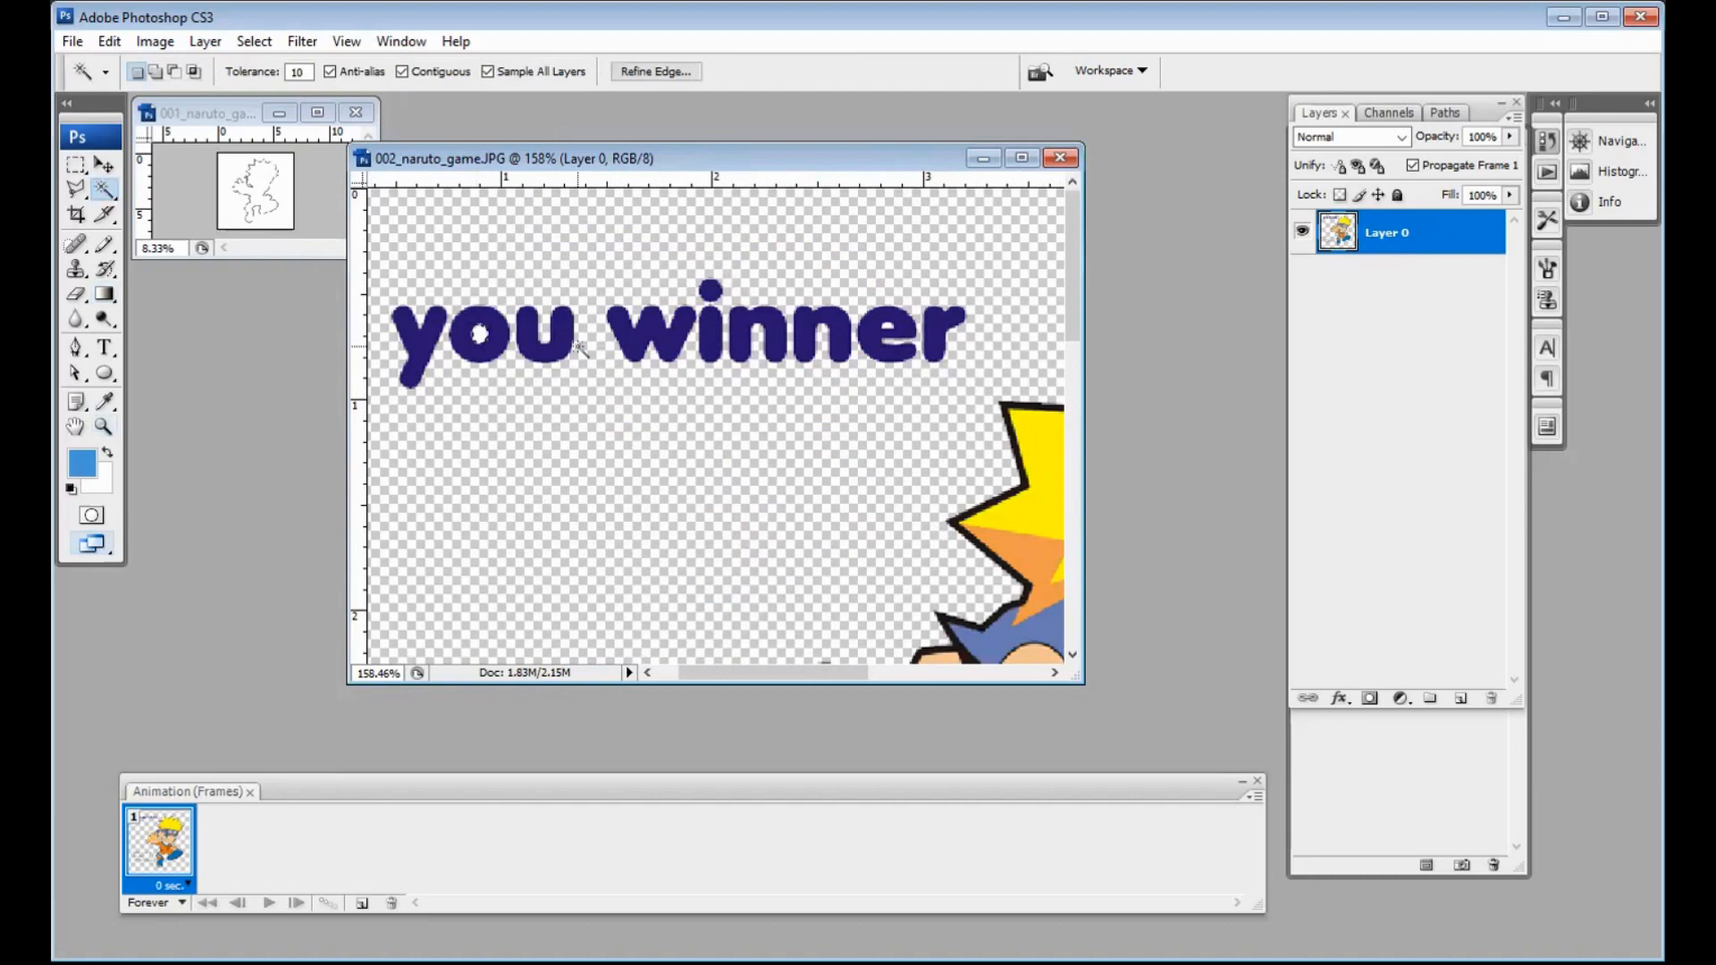
scroll(1041, 541, "down", 5)
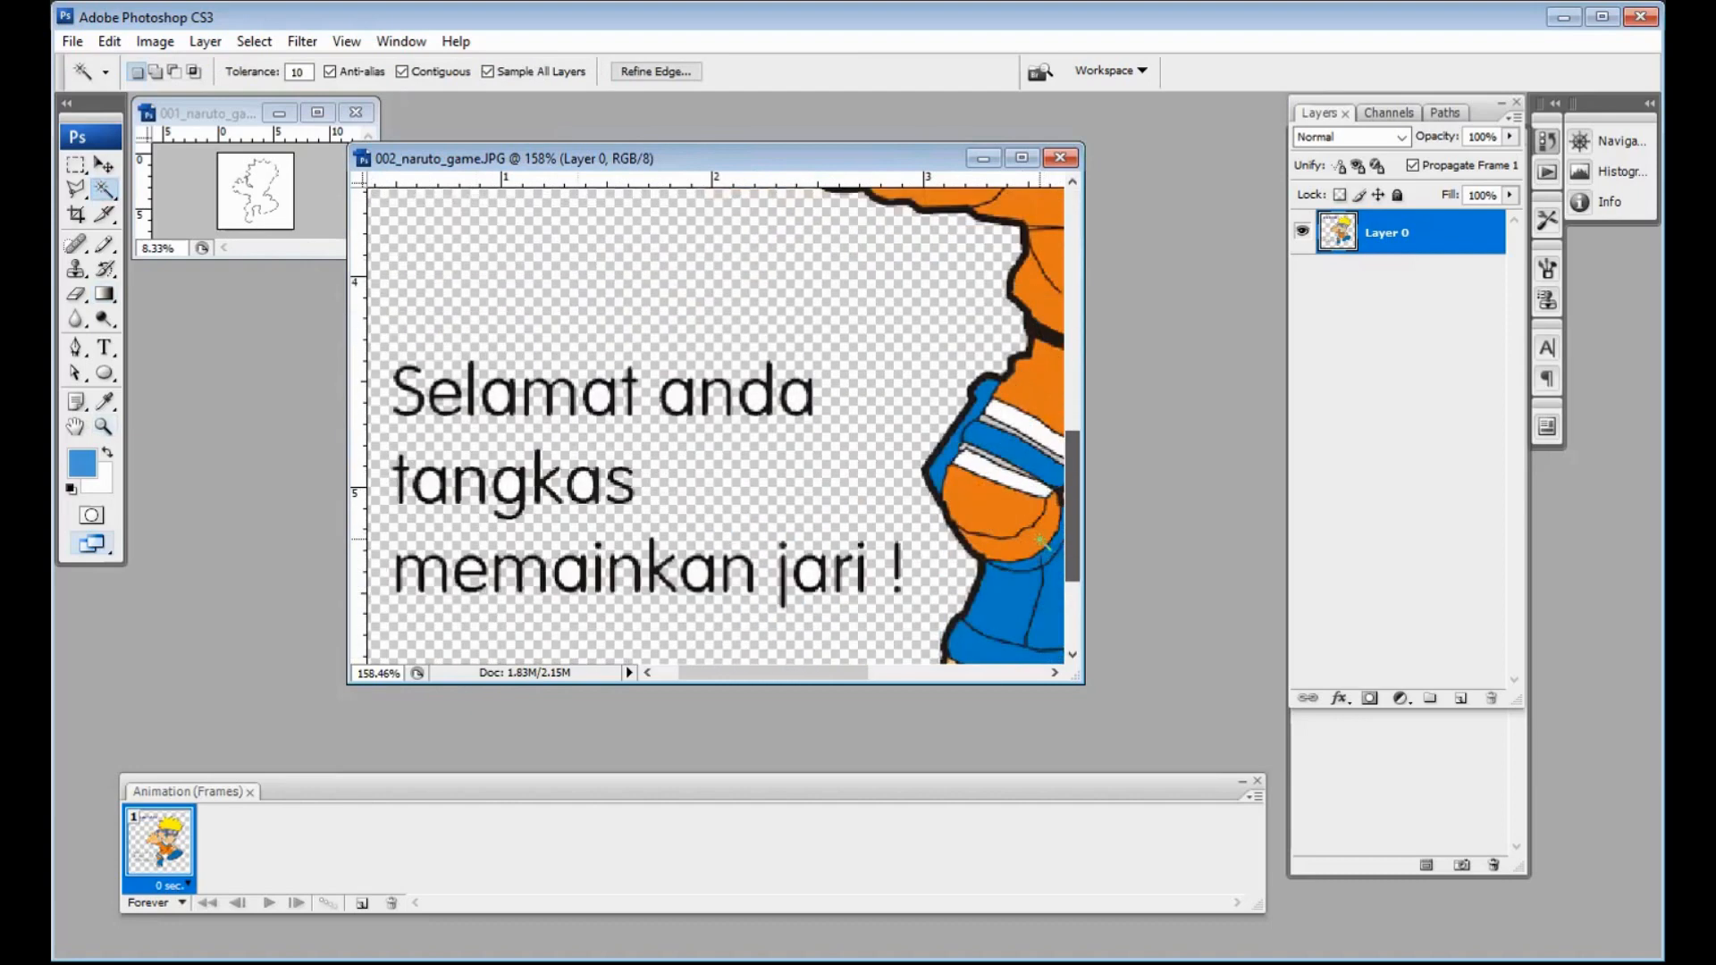
scroll(1041, 541, "down", 1)
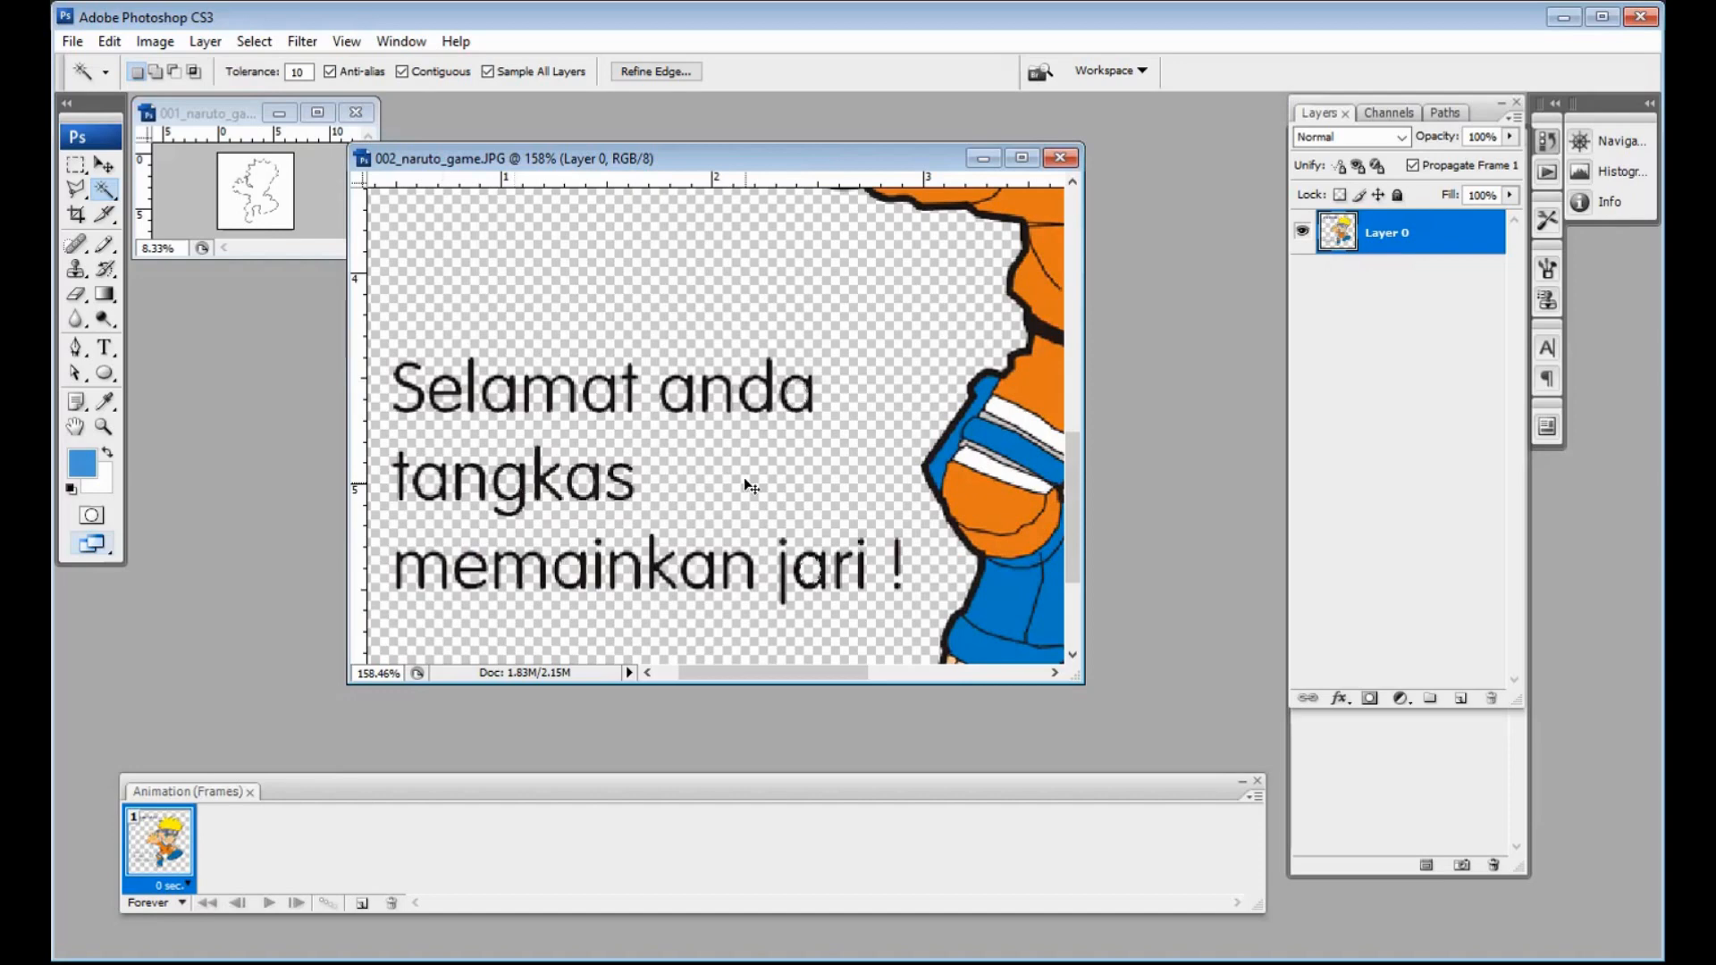
key("ctrl+d")
key("ctrl+0")
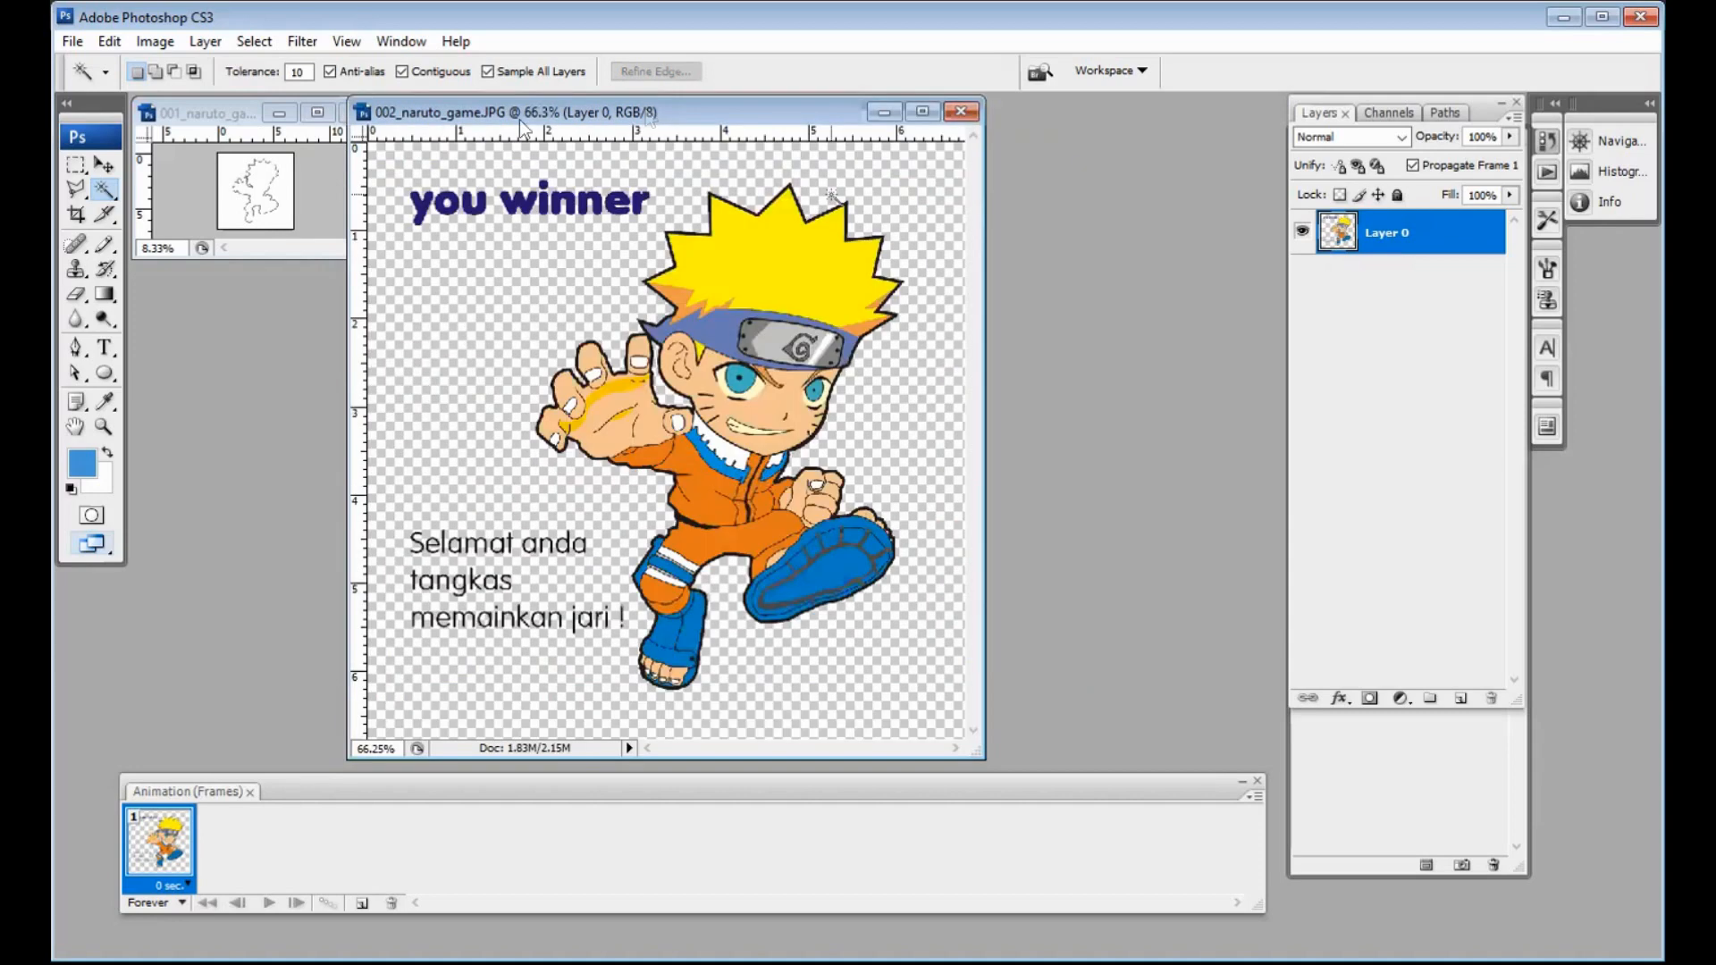
Step: Move the coloured image's window aside, enlarge the 001_naruto_game.JPG window and magnify the outline image to 50%
left_click_drag(533, 117, 846, 146)
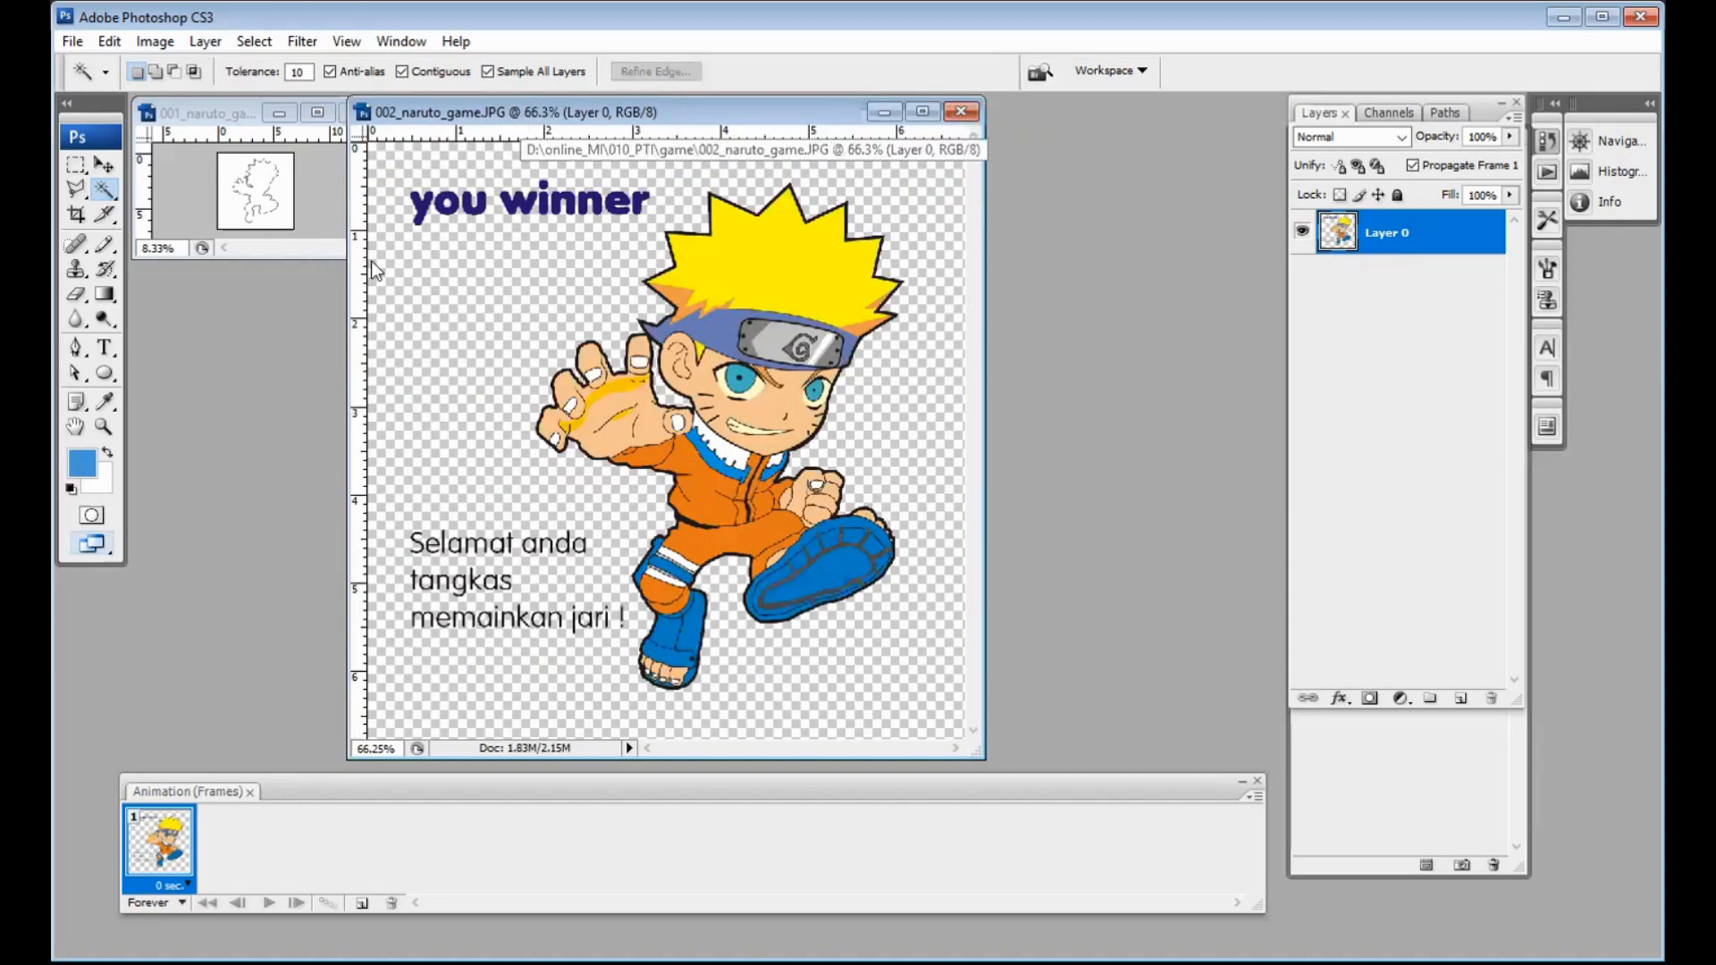
left_click_drag(373, 256, 582, 602)
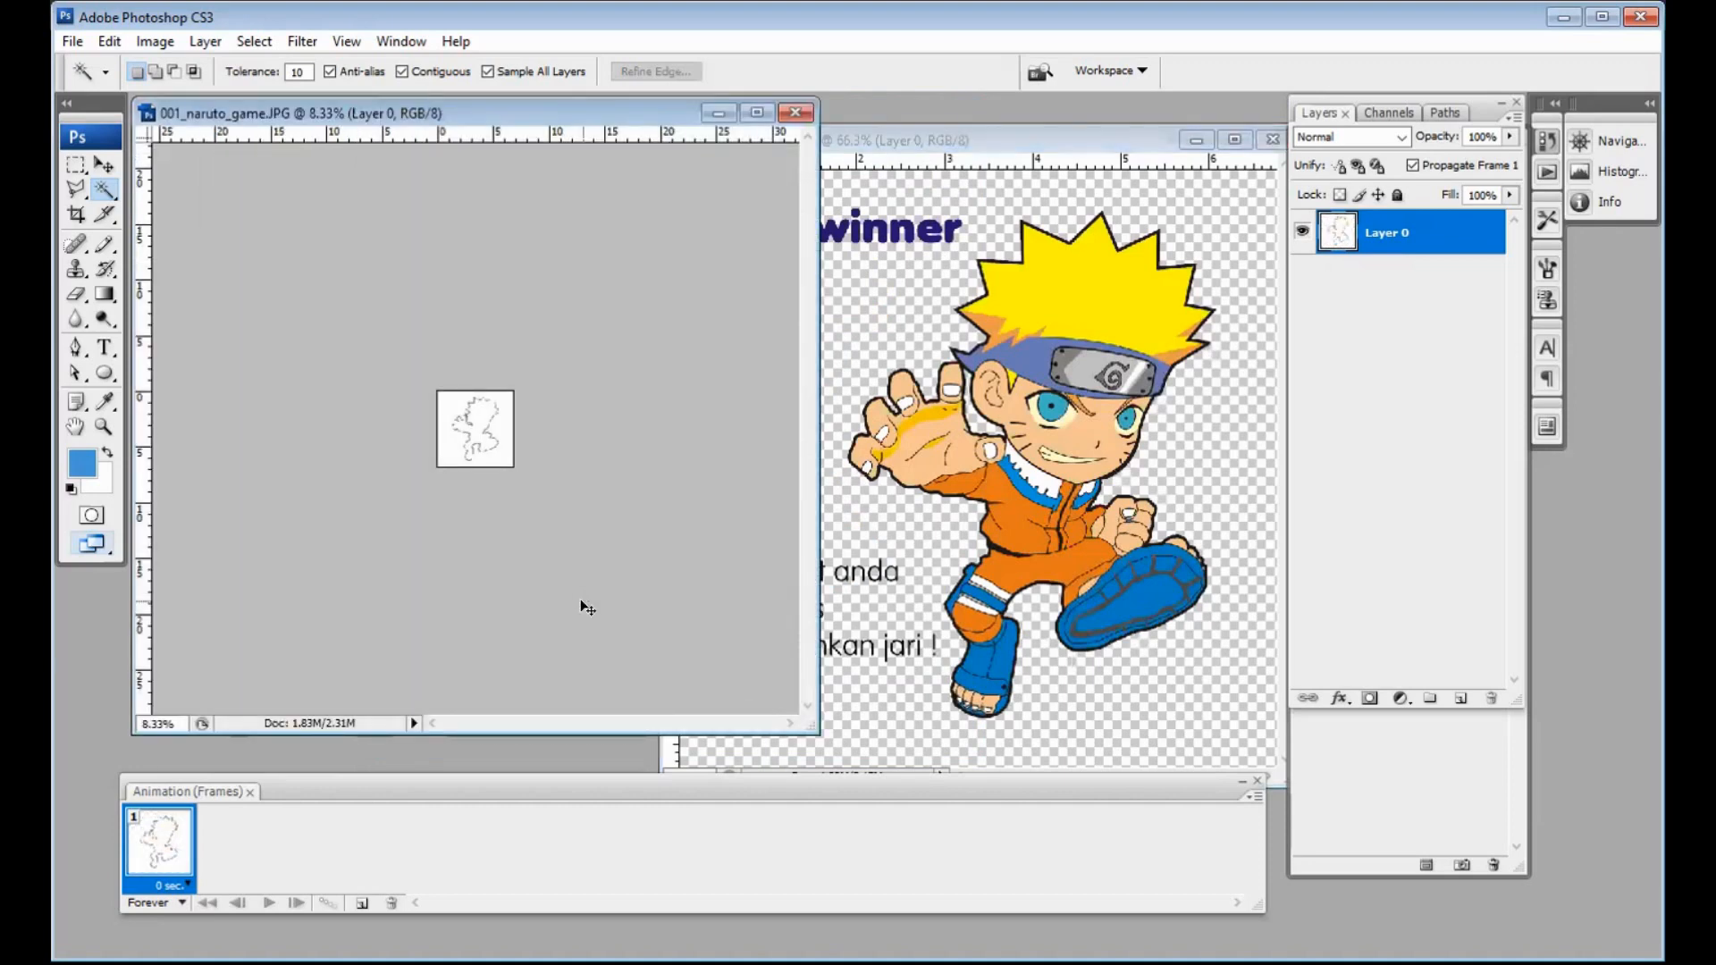
key("ctrl+plus")
key("ctrl+plus")
key("ctrl+plus")
key("ctrl+plus")
key("ctrl+plus")
Step: Delete the white areas around and inside the figure outline in 001_naruto_game.JPG and clear the selection
left_click(631, 413)
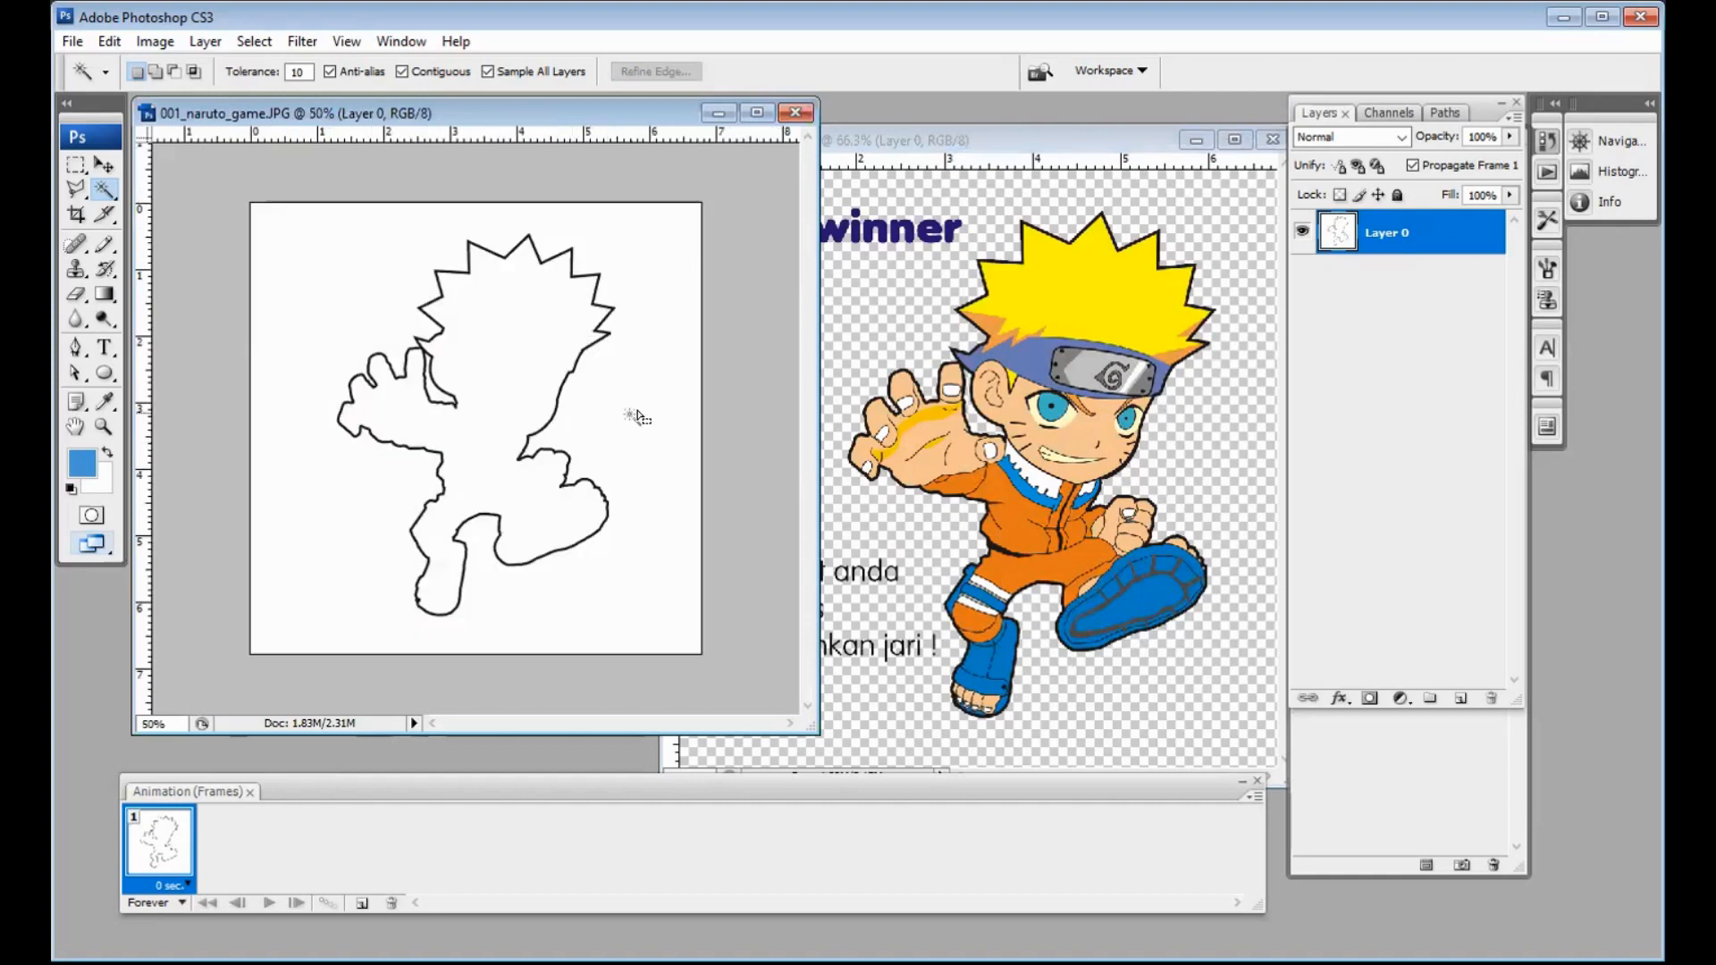
left_click(636, 417)
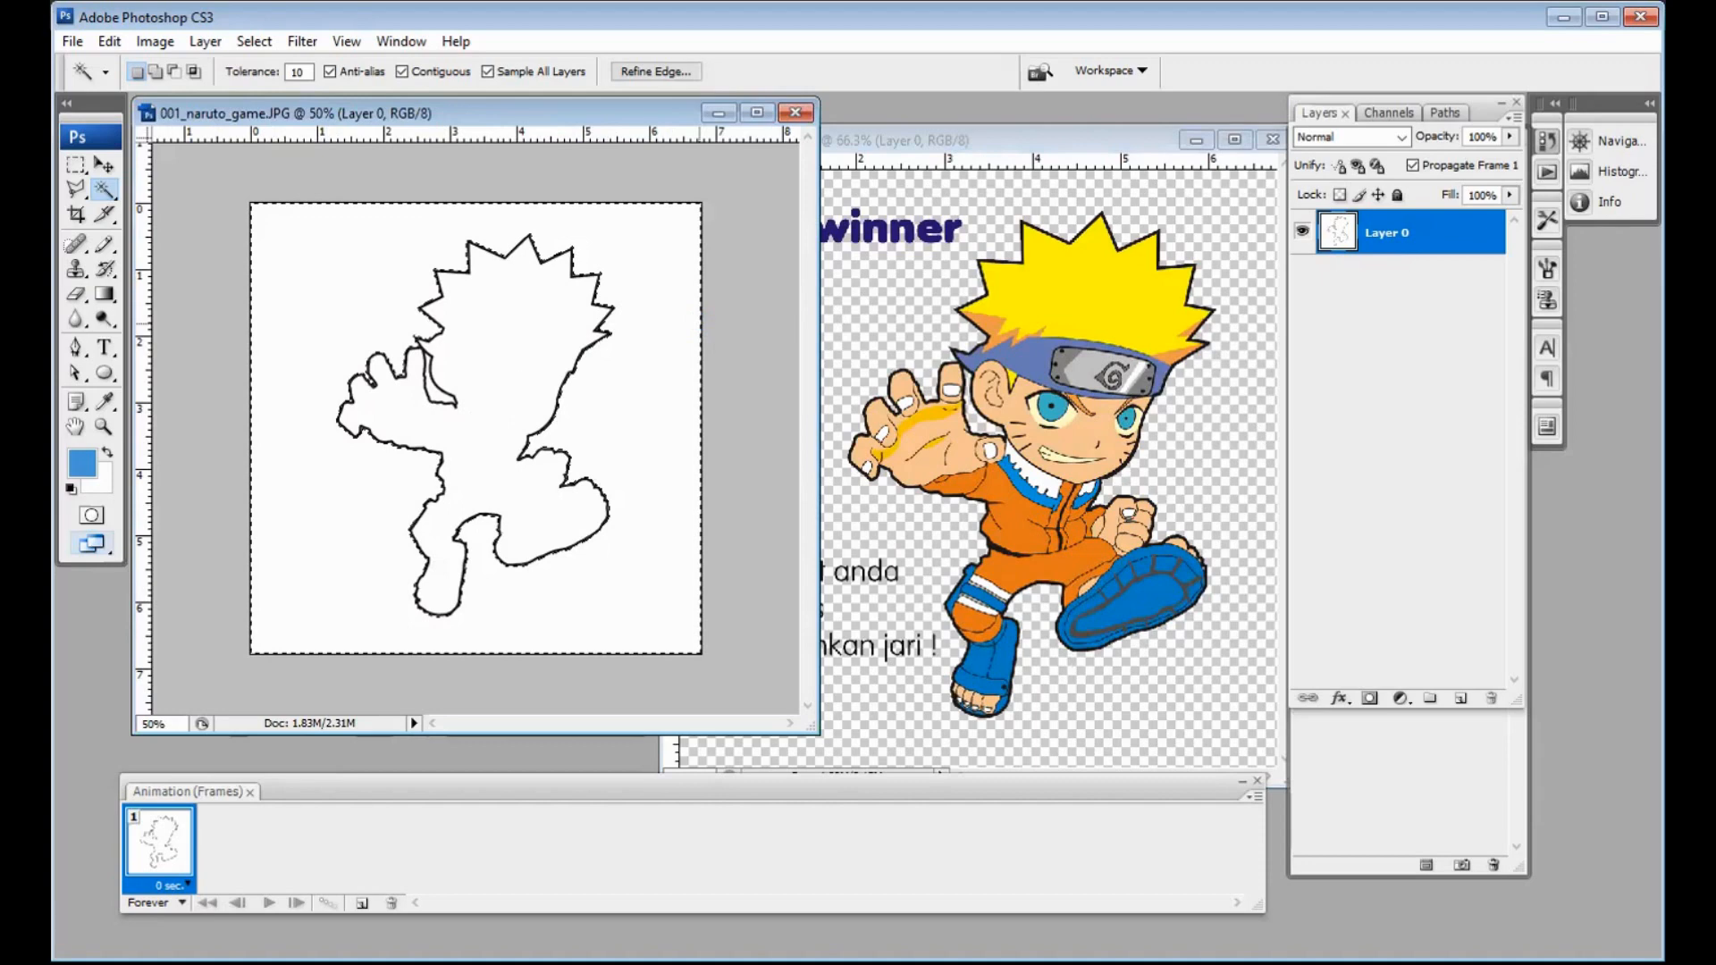
key("Delete")
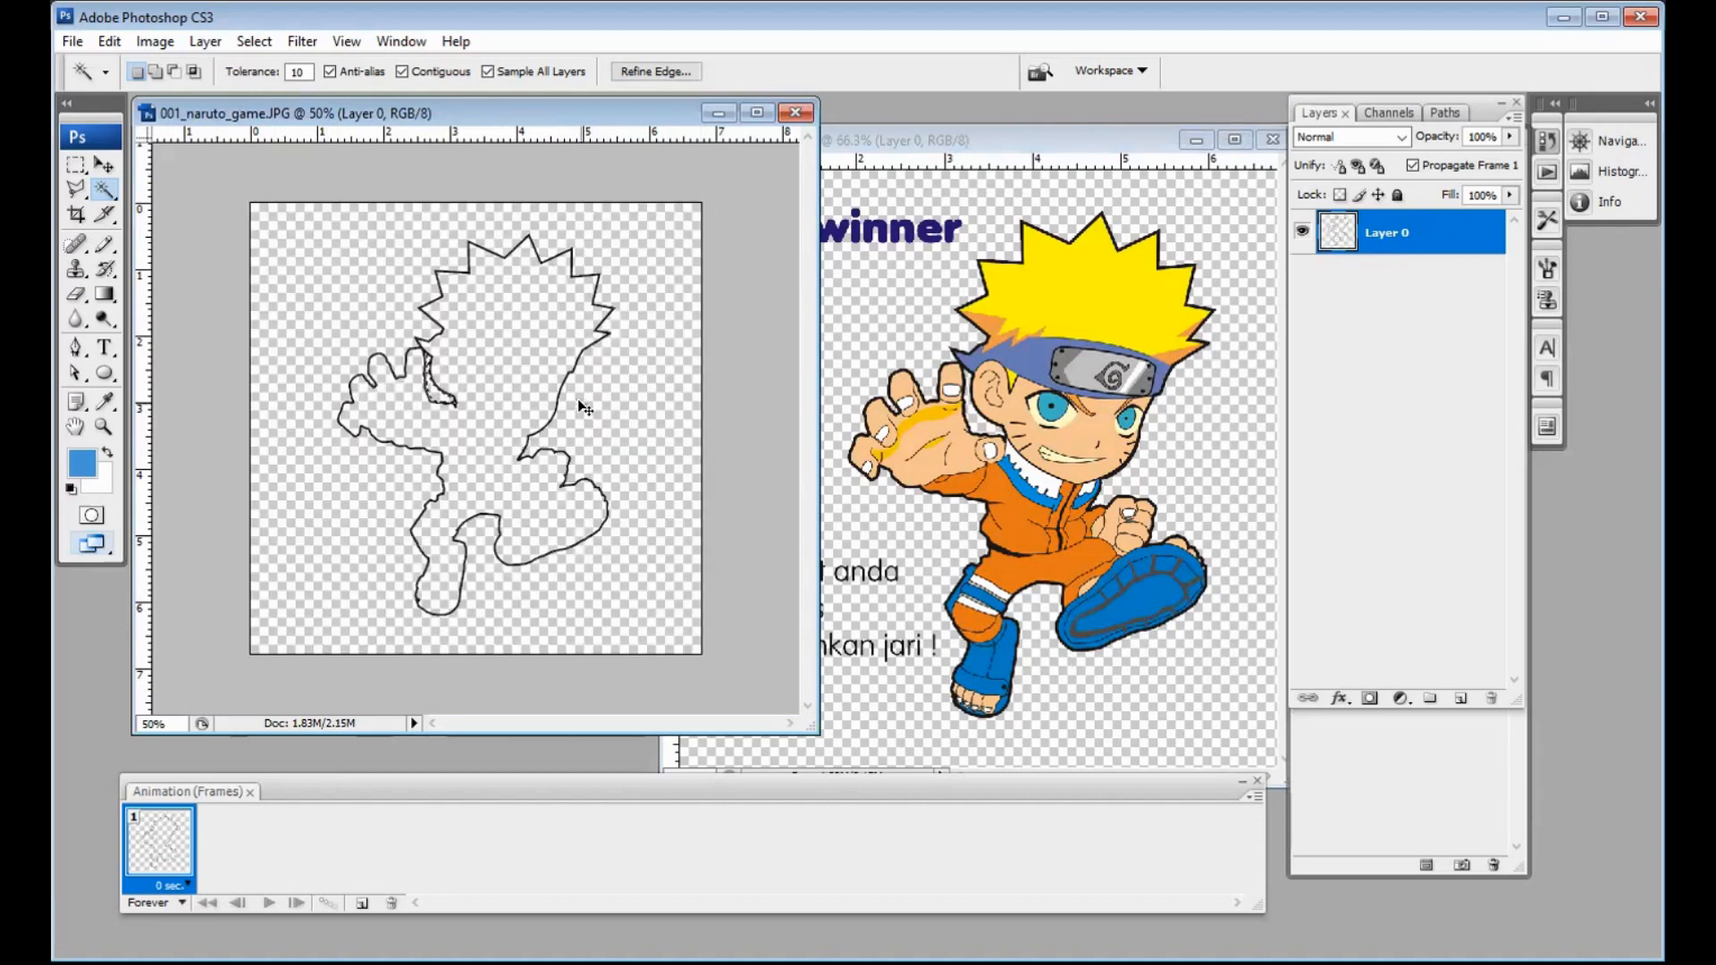
key("ctrl+d")
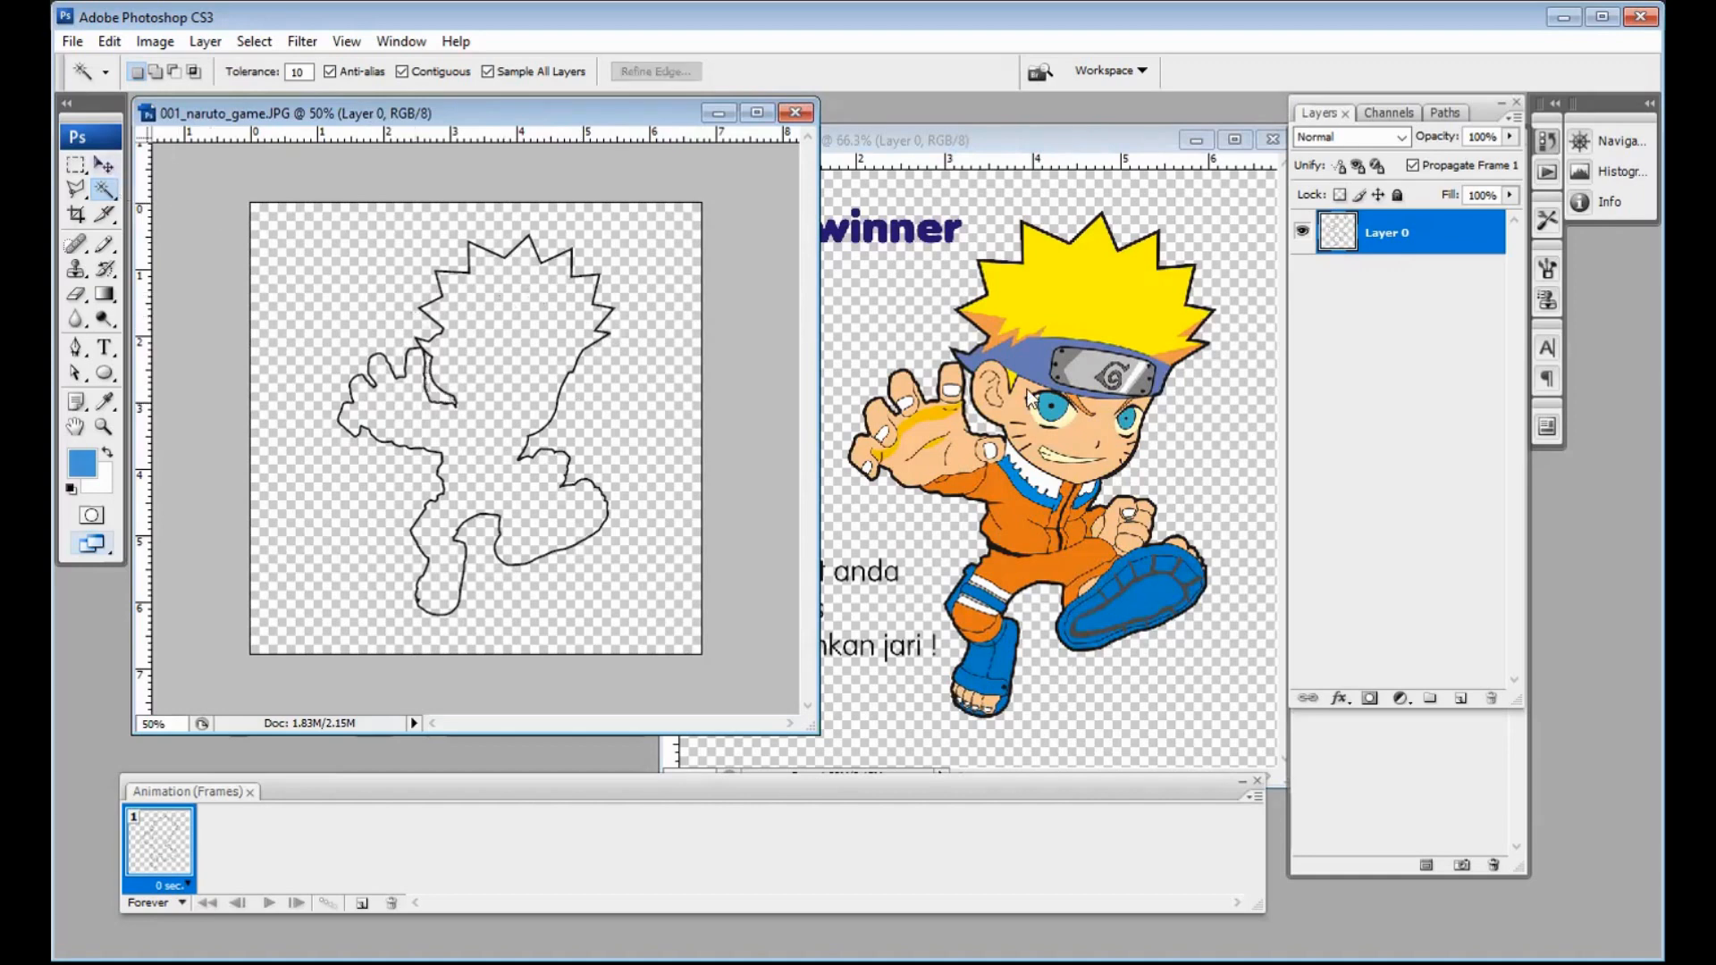
Step: Copy the coloured Naruto layer into the 001_naruto_game.JPG document and close 002_naruto_game.JPG
key("v")
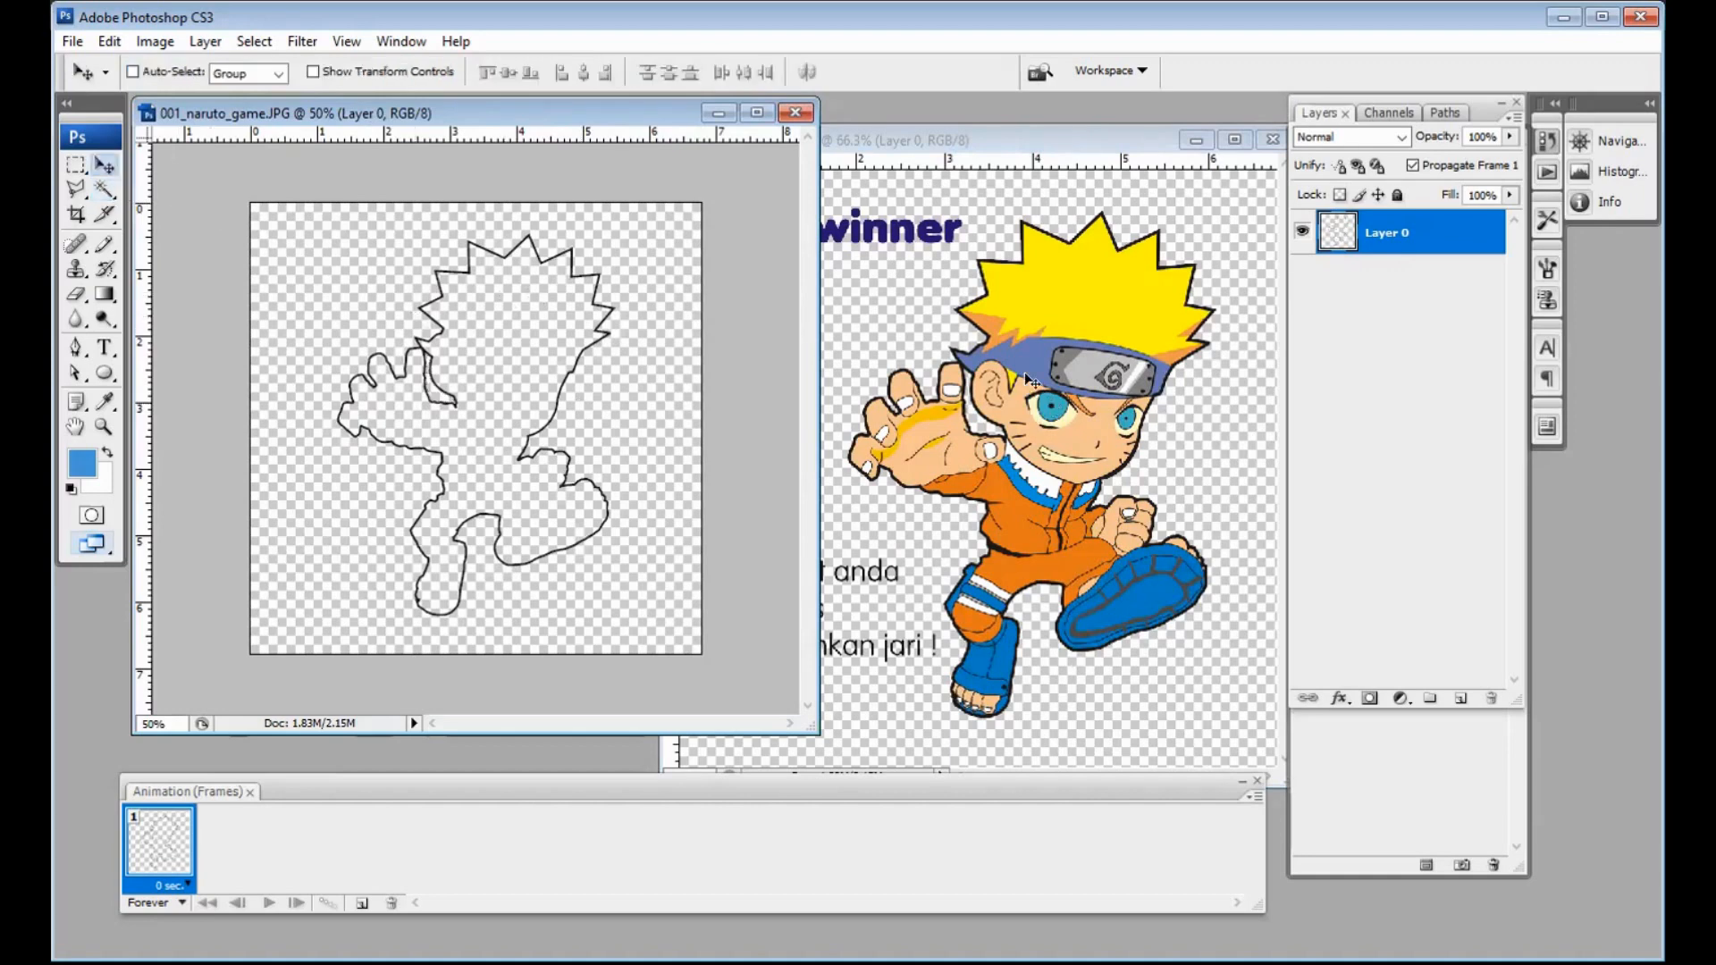
left_click_drag(1028, 380, 541, 385)
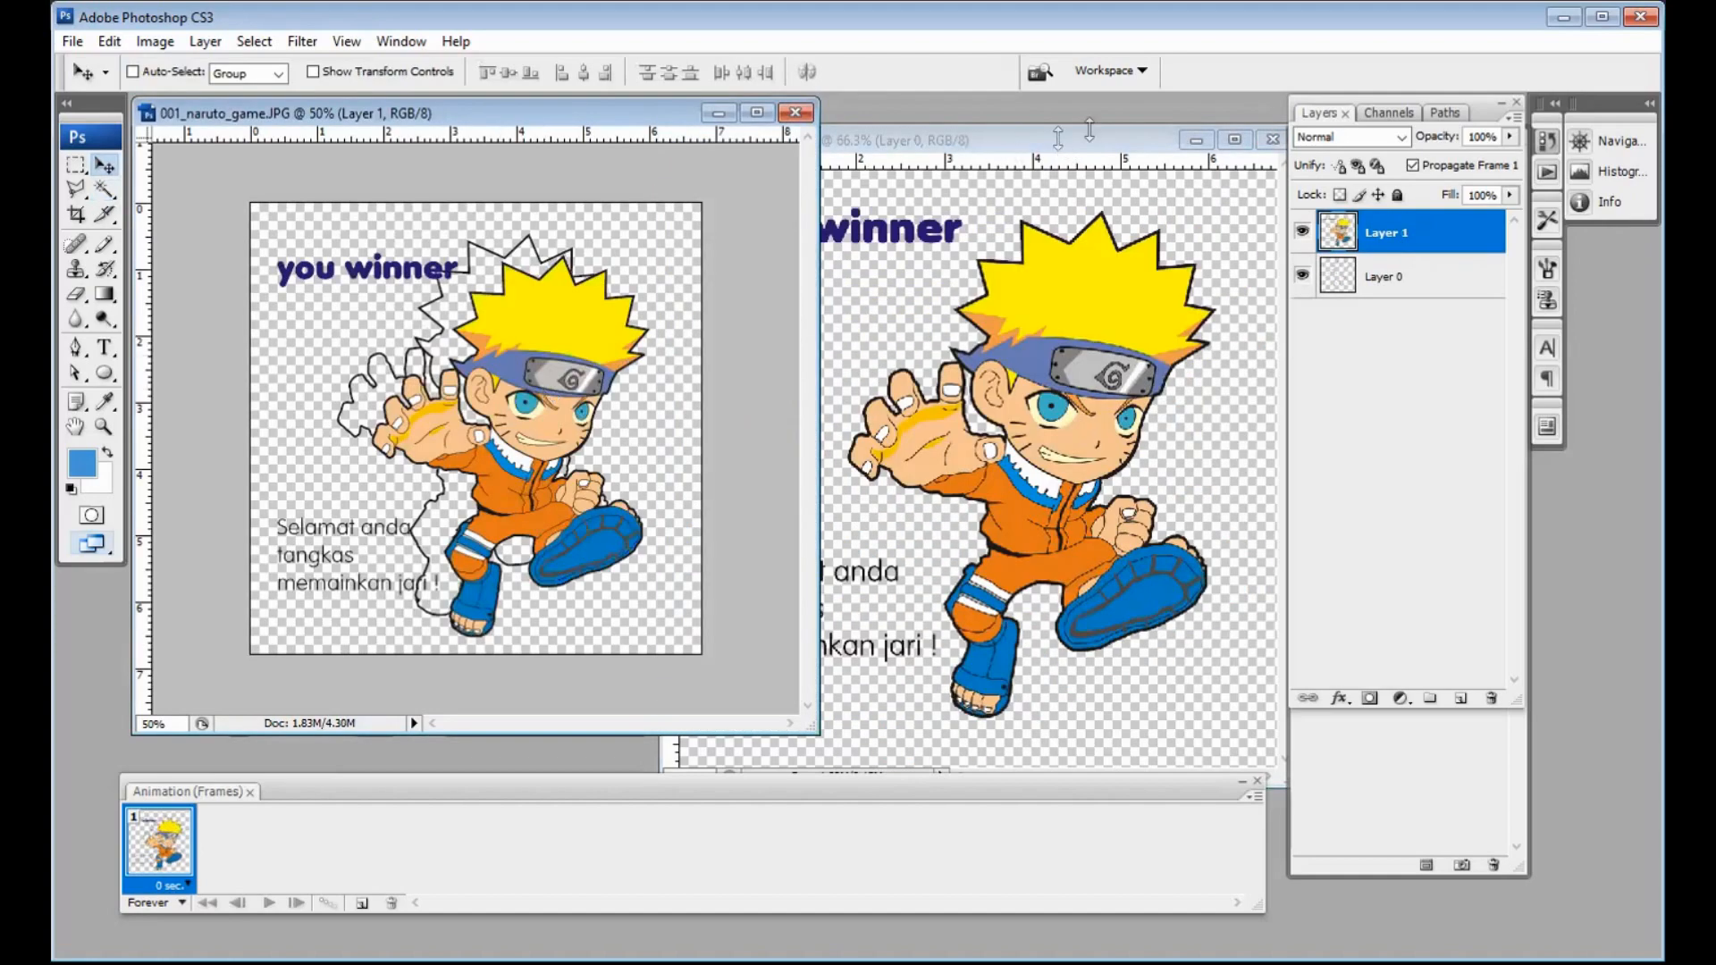
left_click(1058, 143)
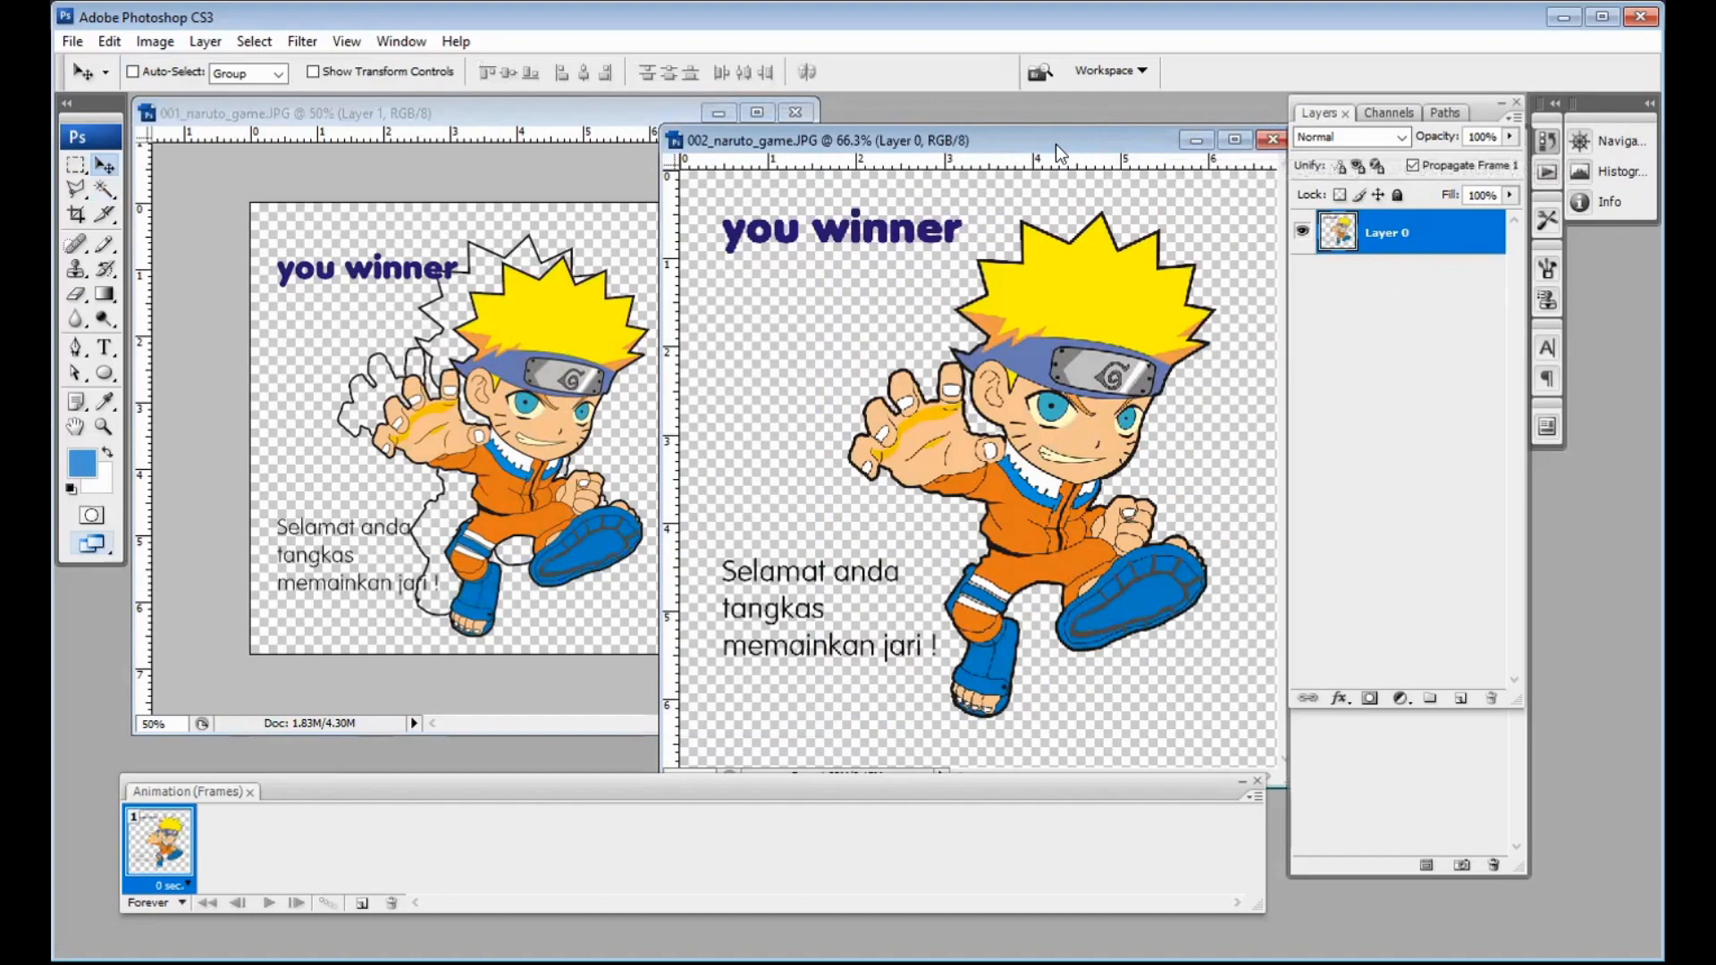
left_click_drag(1055, 143, 962, 151)
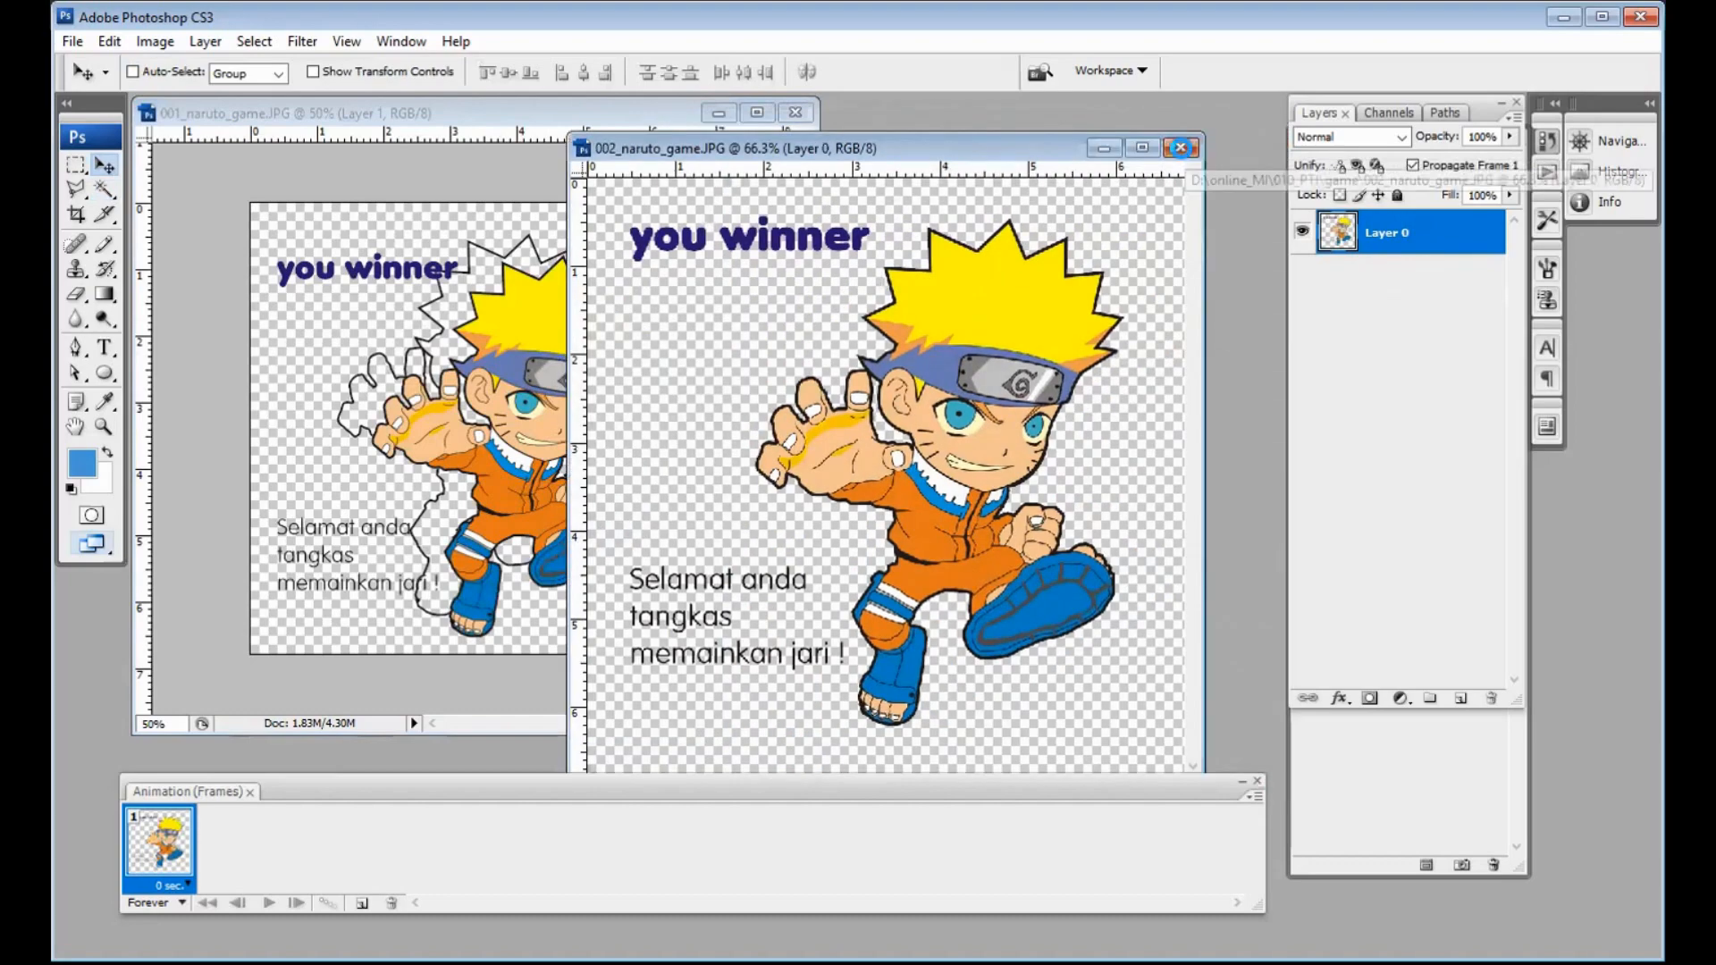
left_click(1179, 148)
left_click(858, 390)
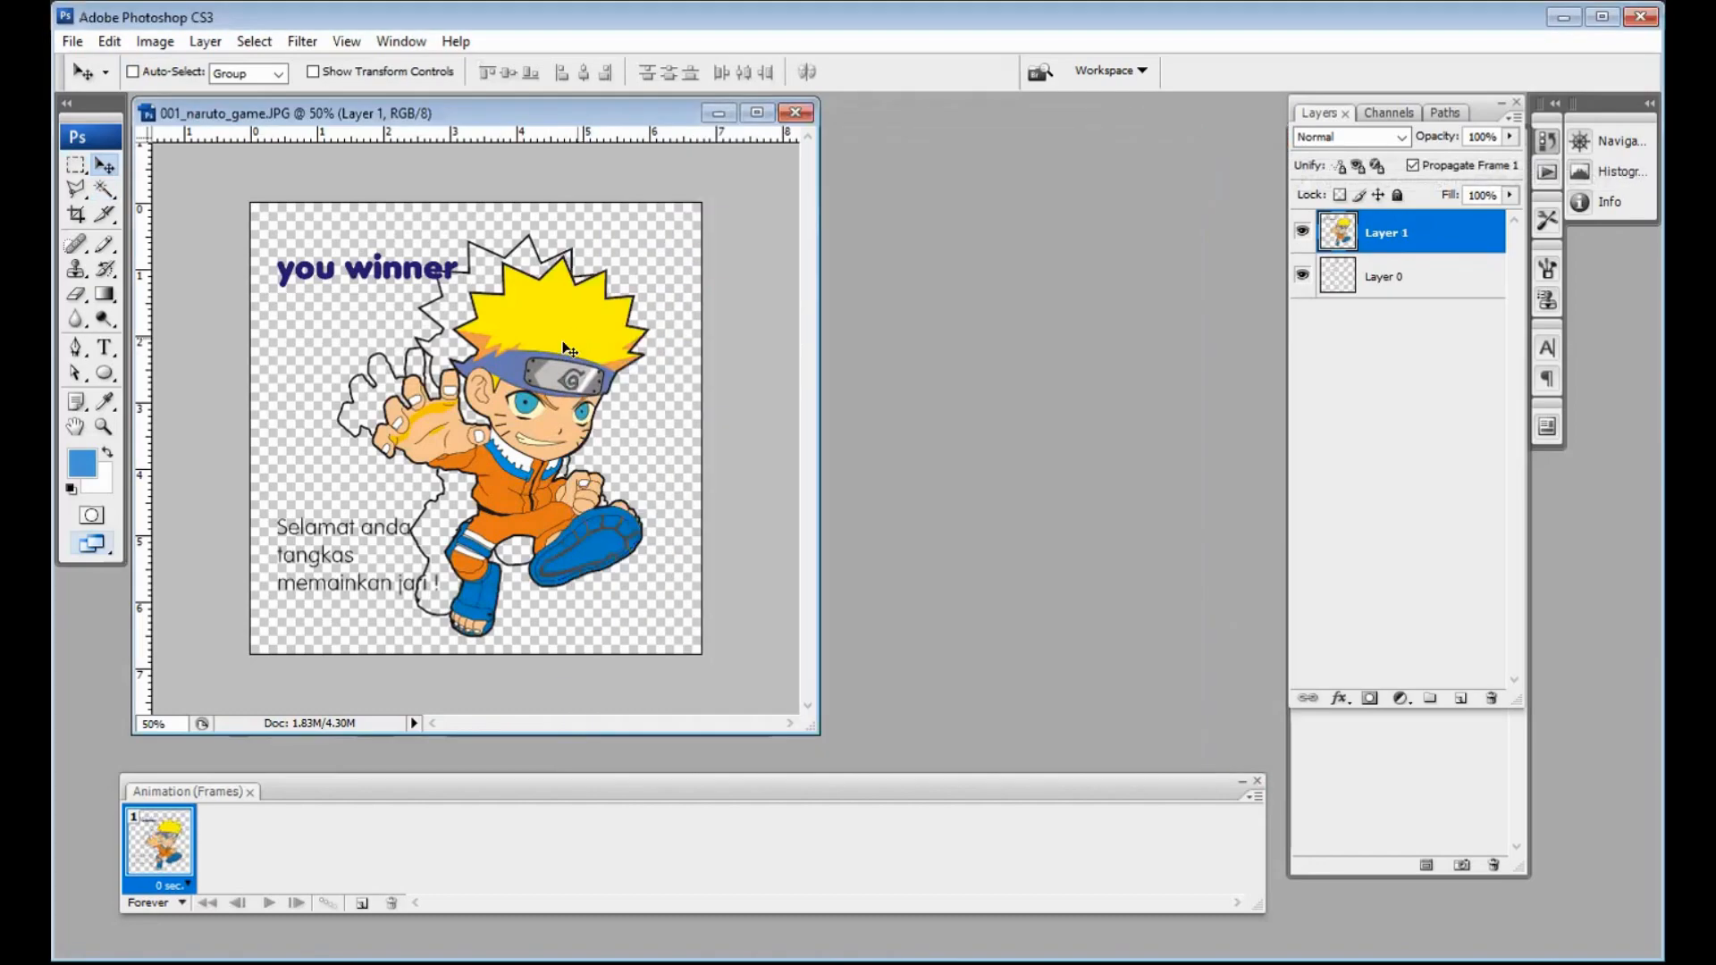
Step: Move the coloured layer so its figure lies exactly over the black outline, finishing with fine upward nudges
left_click_drag(572, 349, 530, 332)
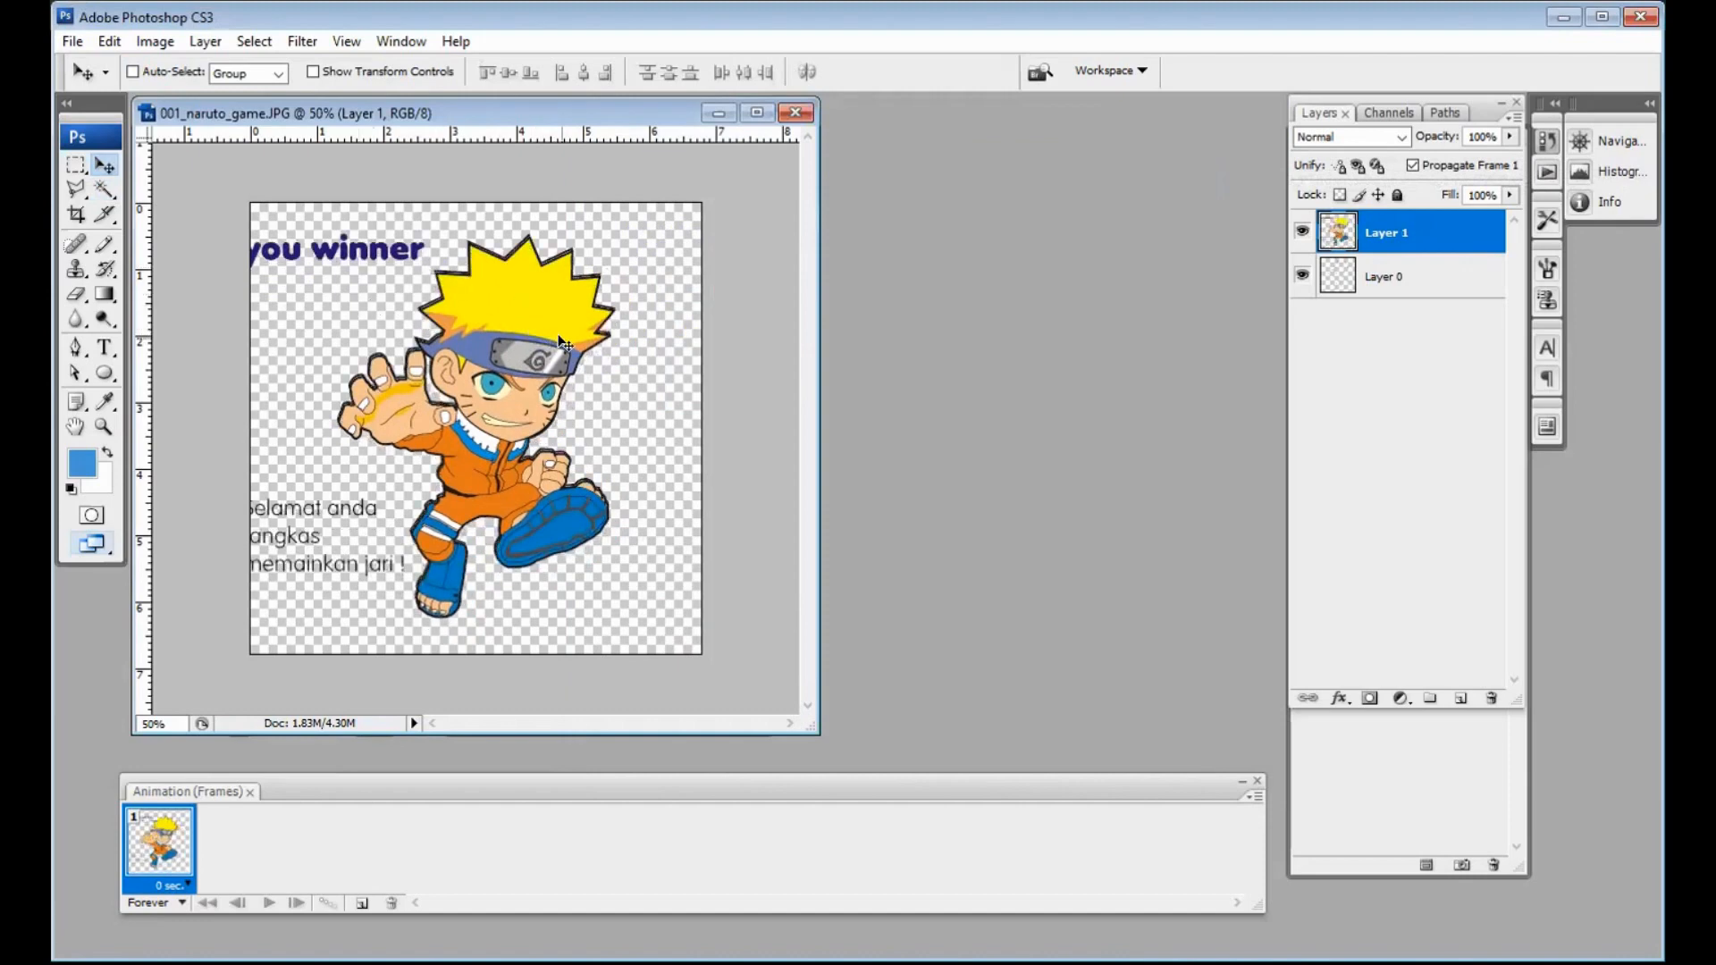
key("Up")
key("Up")
key("Up")
key("Up")
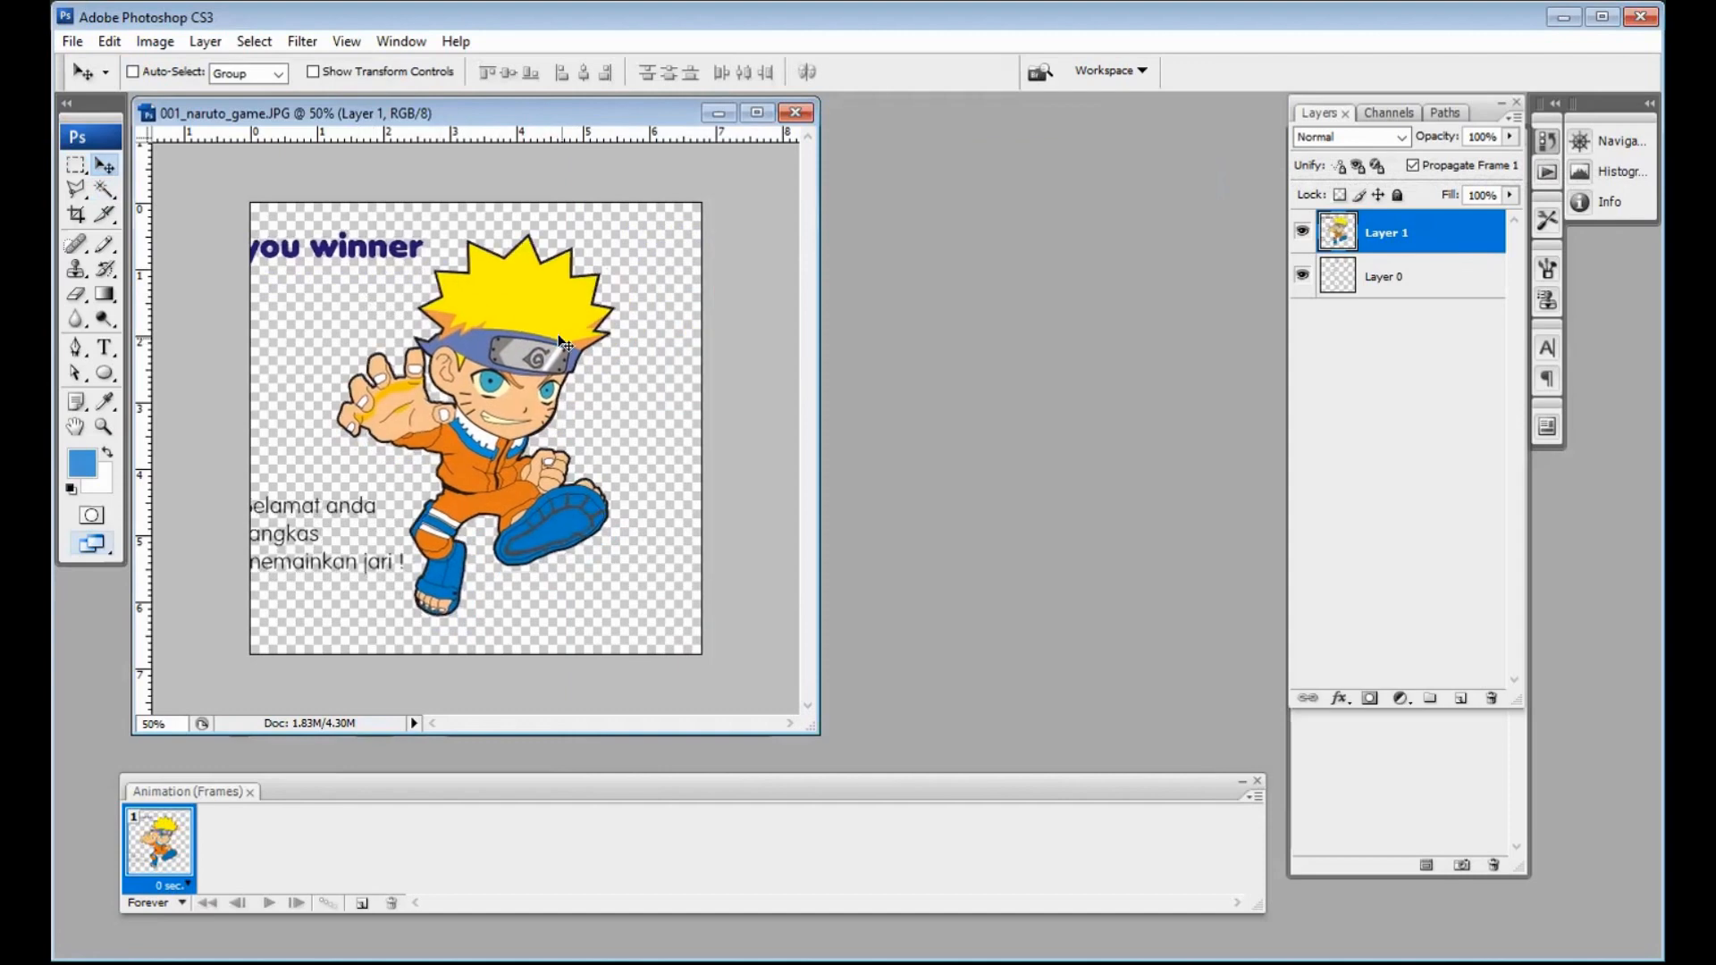
Step: Shift the coloured layer horizontally to the right until both texts lie fully inside the canvas with a margin
key("shift+Right")
key("shift+Right")
key("shift+Right")
key("shift+Right")
key("shift+Right")
key("shift+Right")
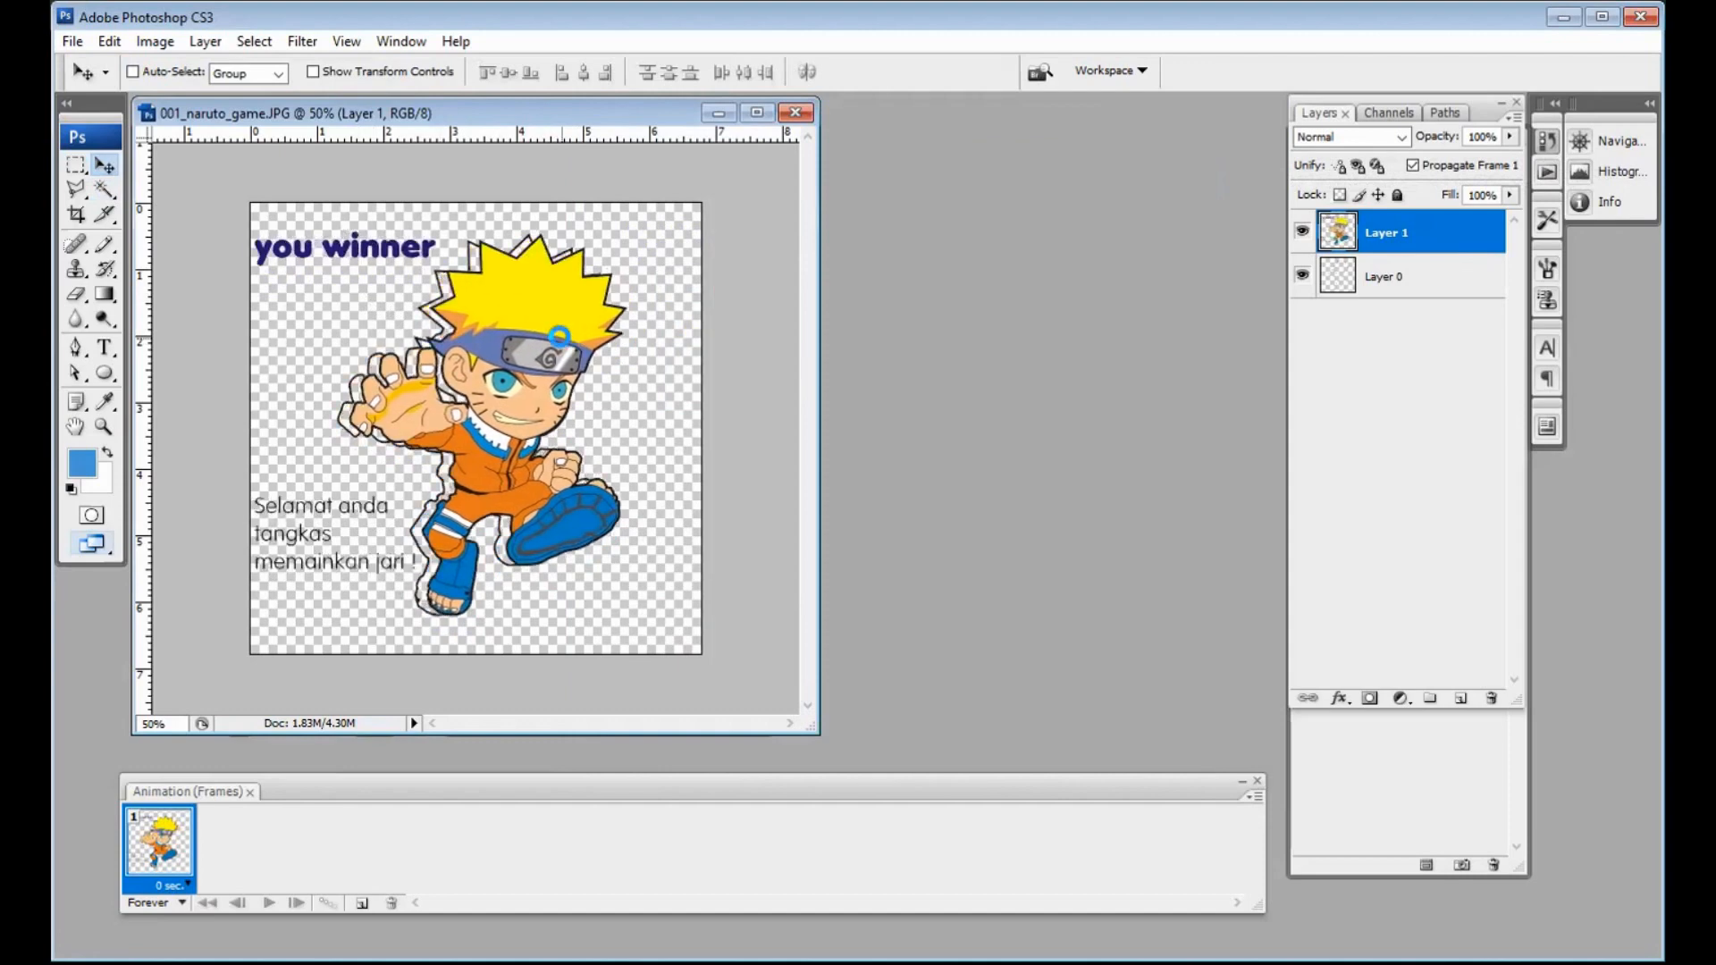
key("shift+Right")
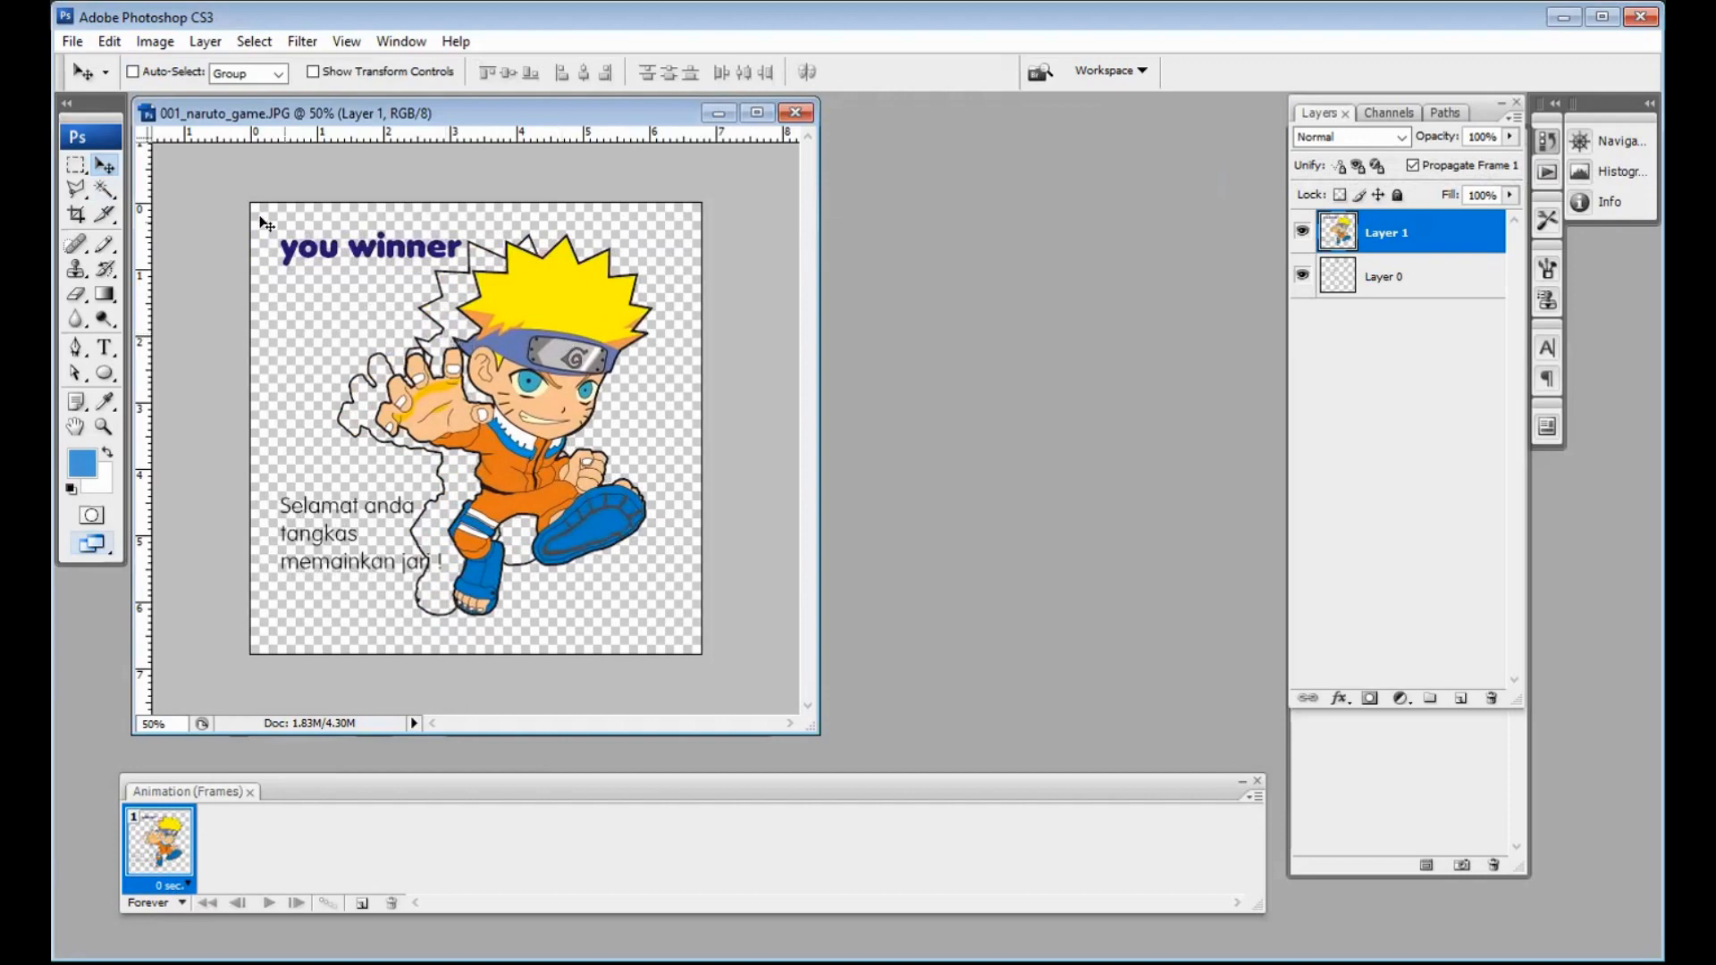
Step: Place a horizontal guide at the tip of the tallest hair spike on the coloured figure
left_click(104, 426)
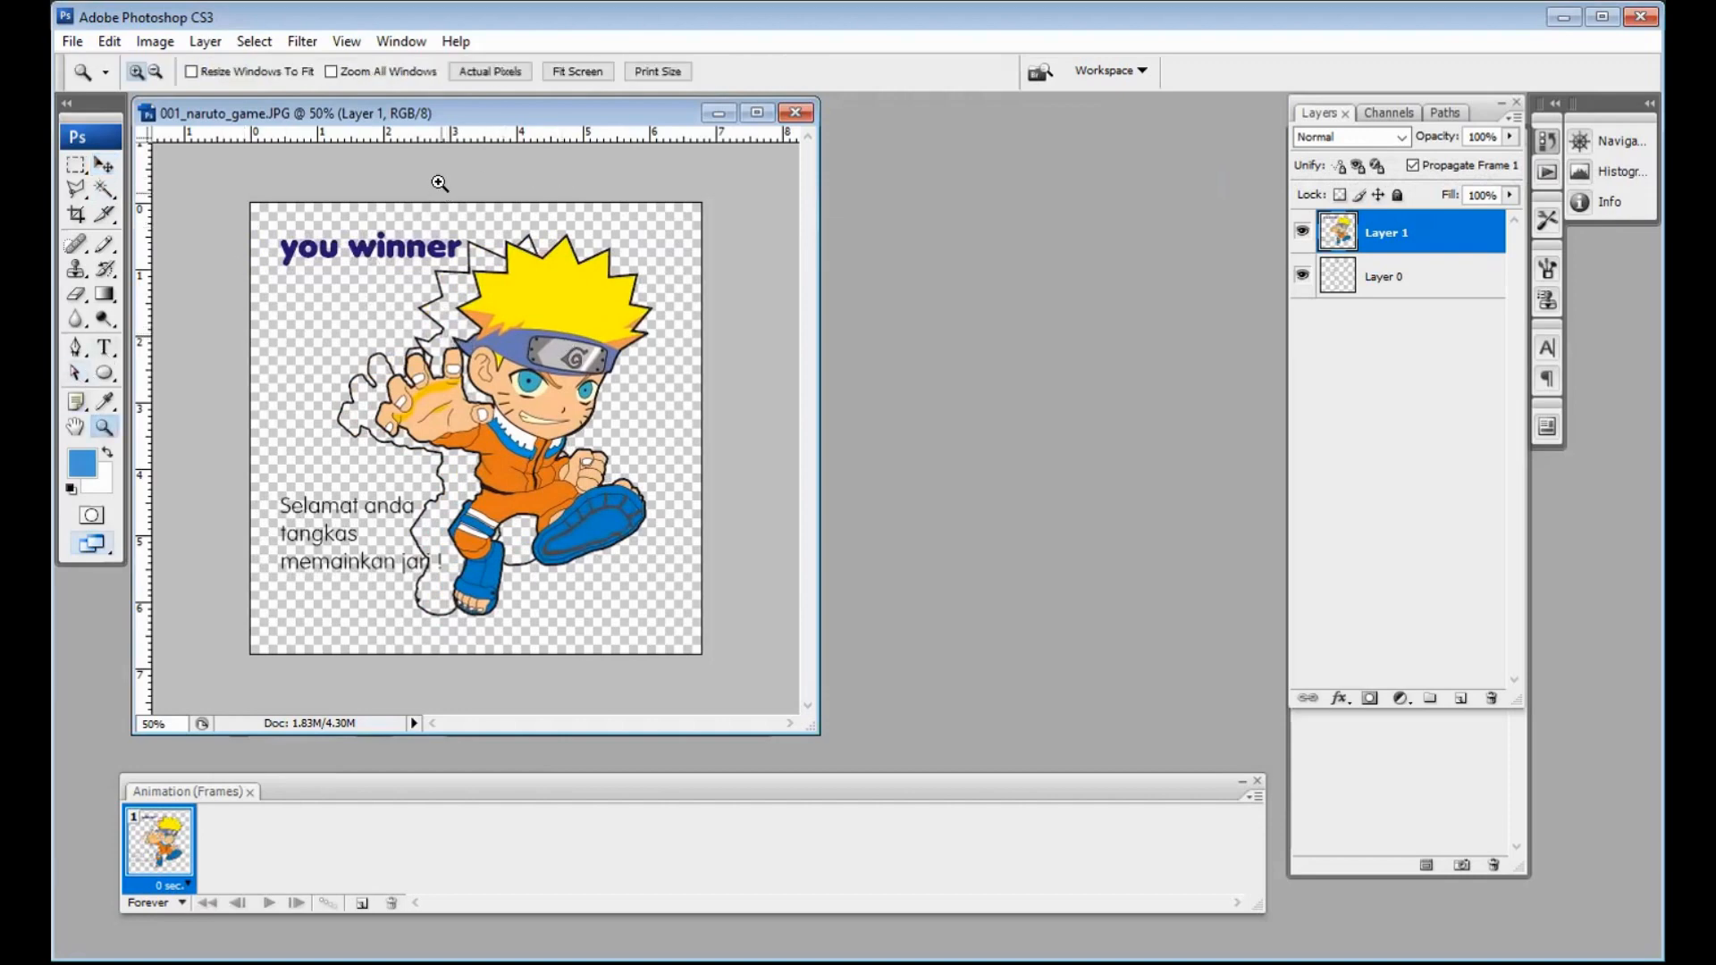
left_click_drag(440, 183, 750, 326)
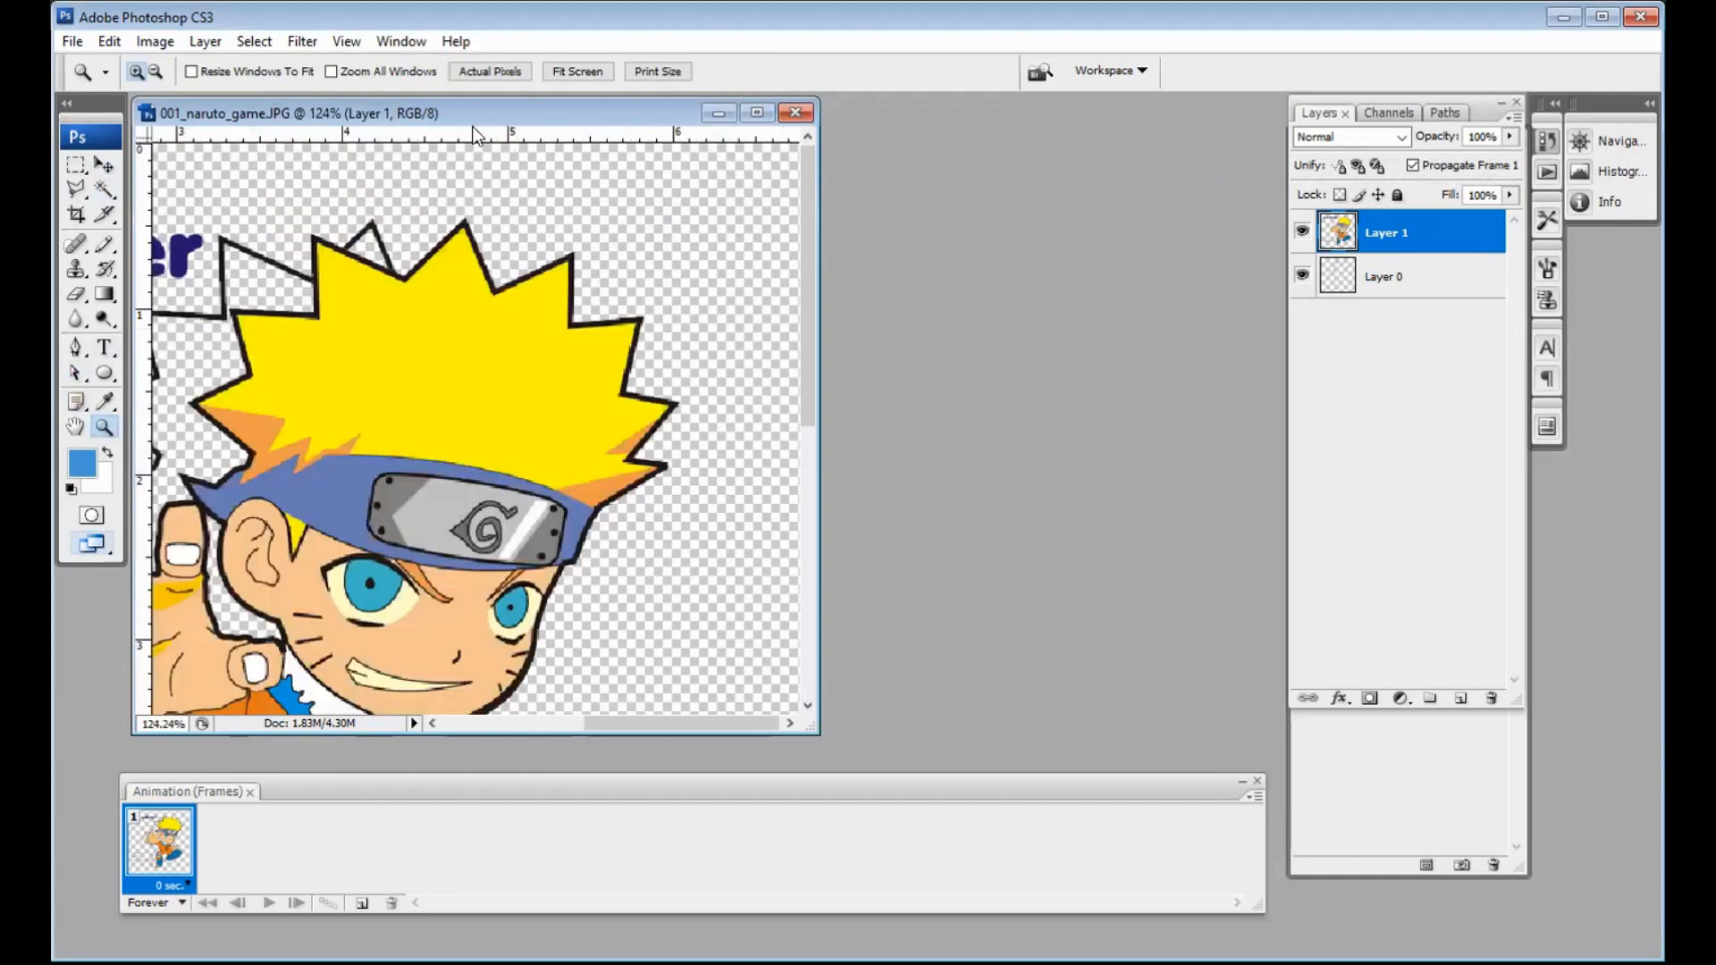
left_click_drag(463, 132, 585, 287)
left_click(103, 165)
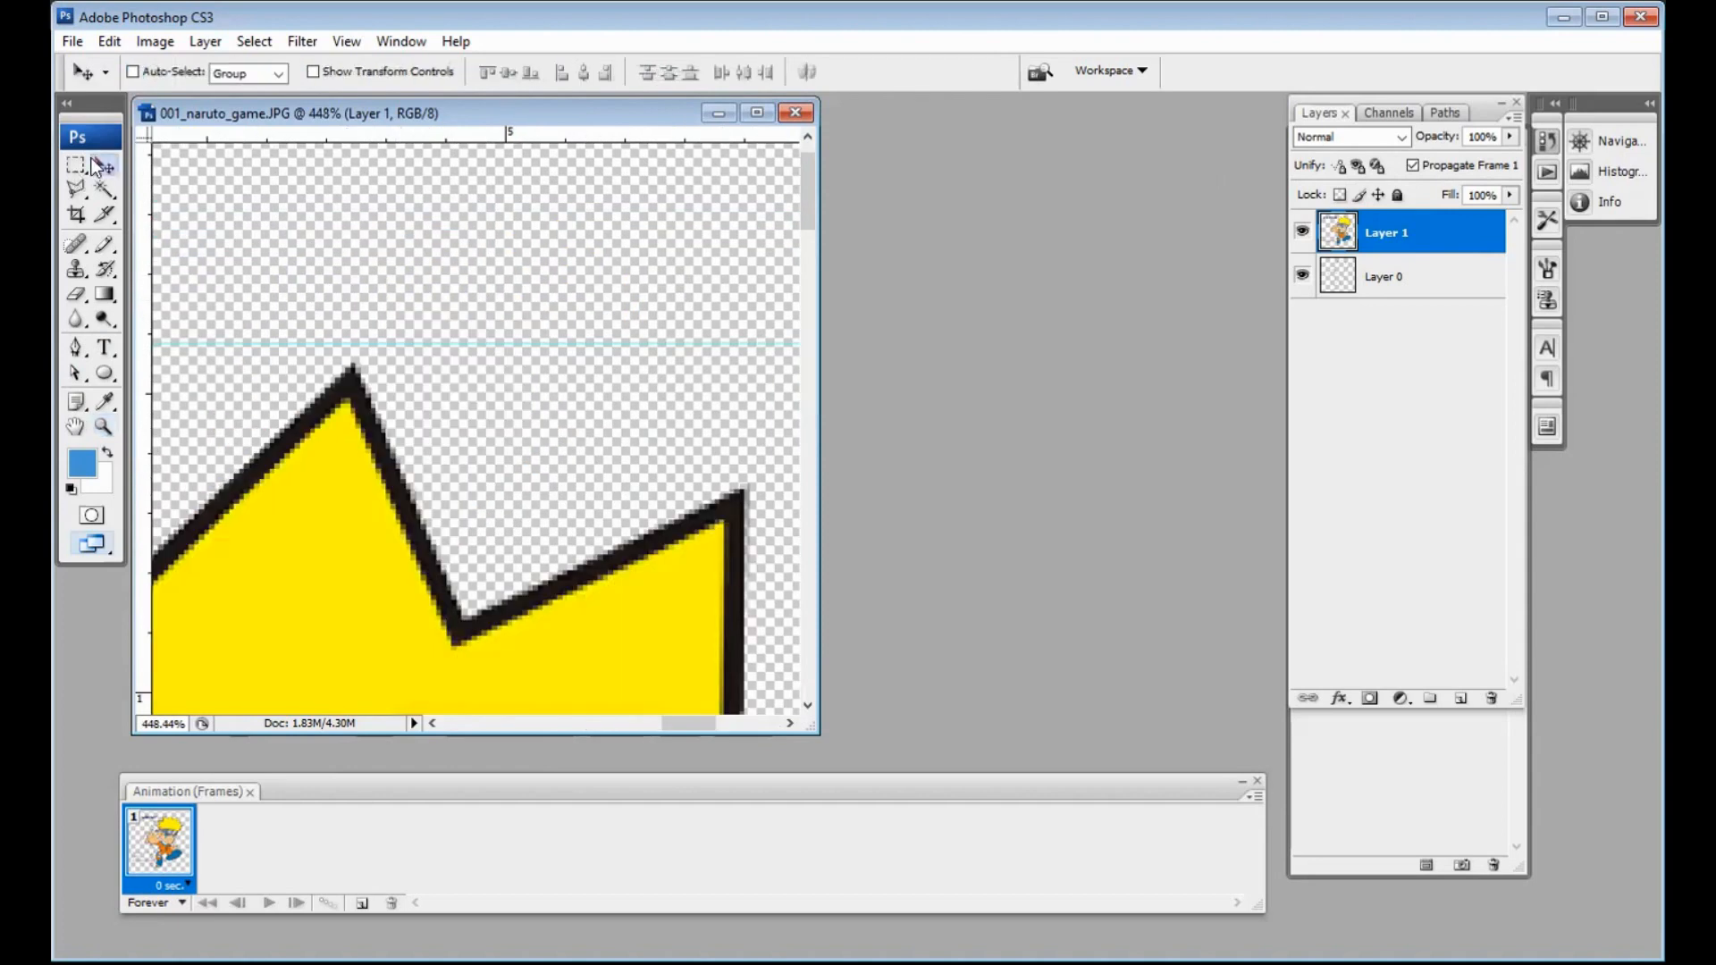
left_click_drag(393, 356, 398, 358)
key("ctrl+minus")
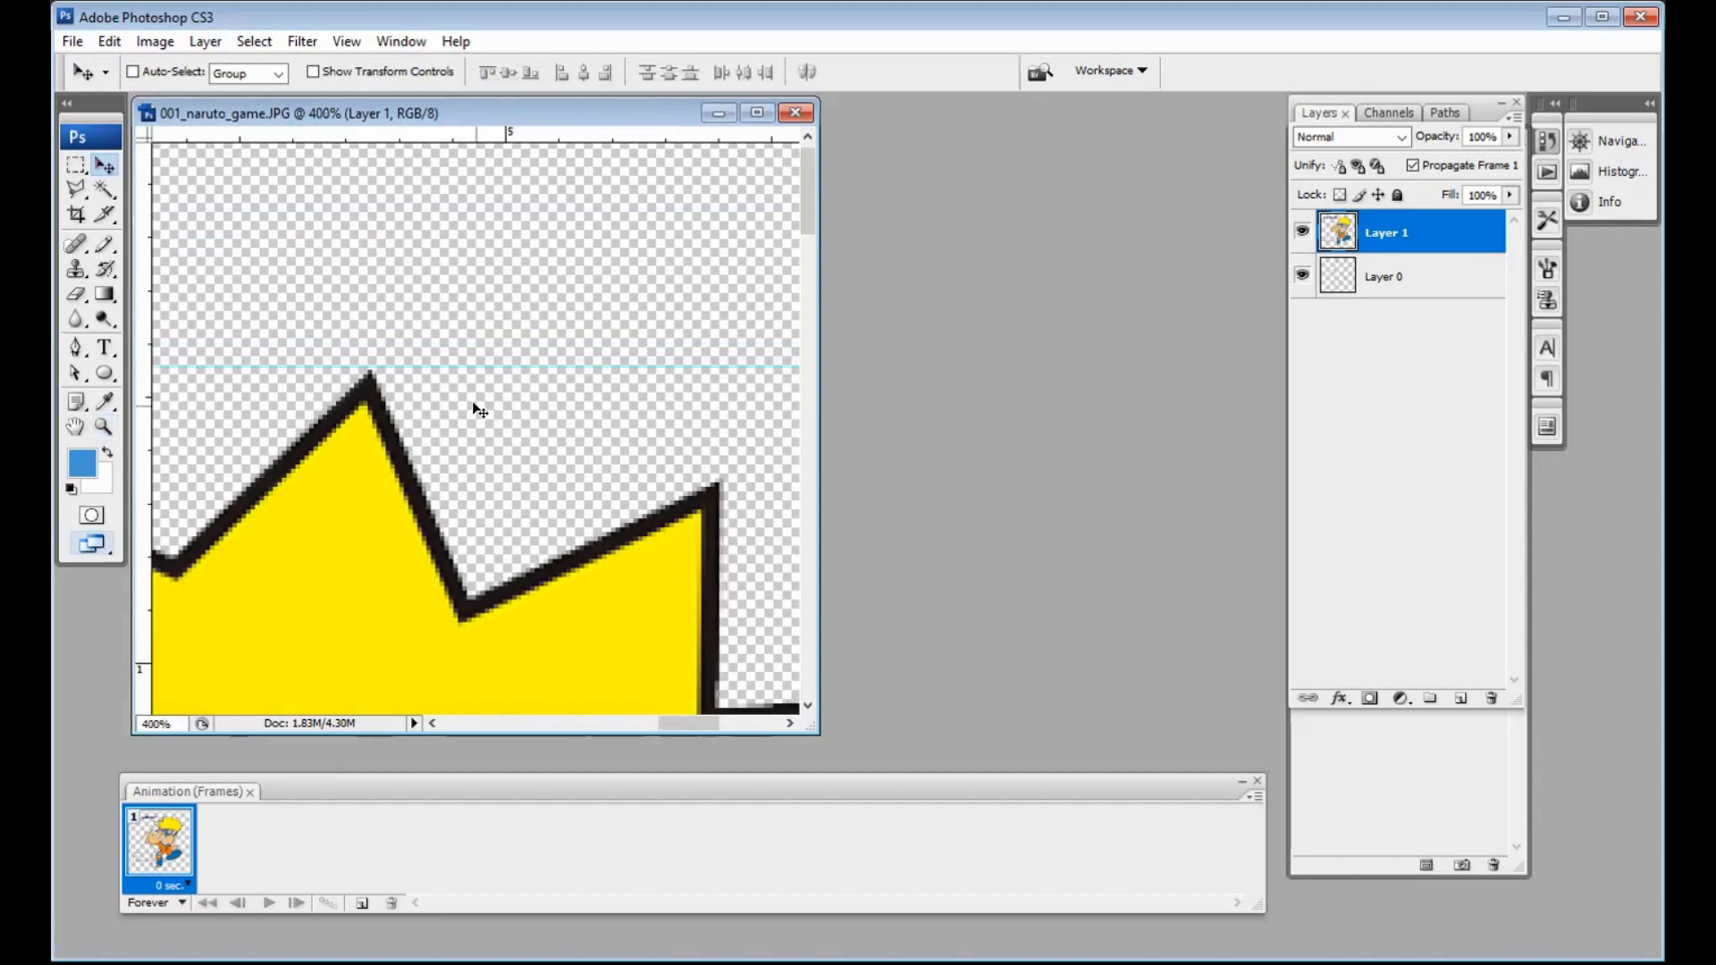
Step: Place a vertical guide through the tallest hair spike and a horizontal guide along the bottom of the lower foot
left_click_drag(143, 424, 368, 386)
key("ctrl+plus")
key("ctrl+plus")
key("ctrl+minus")
key("ctrl+minus")
key("ctrl+minus")
key("ctrl+minus")
key("ctrl+minus")
key("ctrl+minus")
key("ctrl+minus")
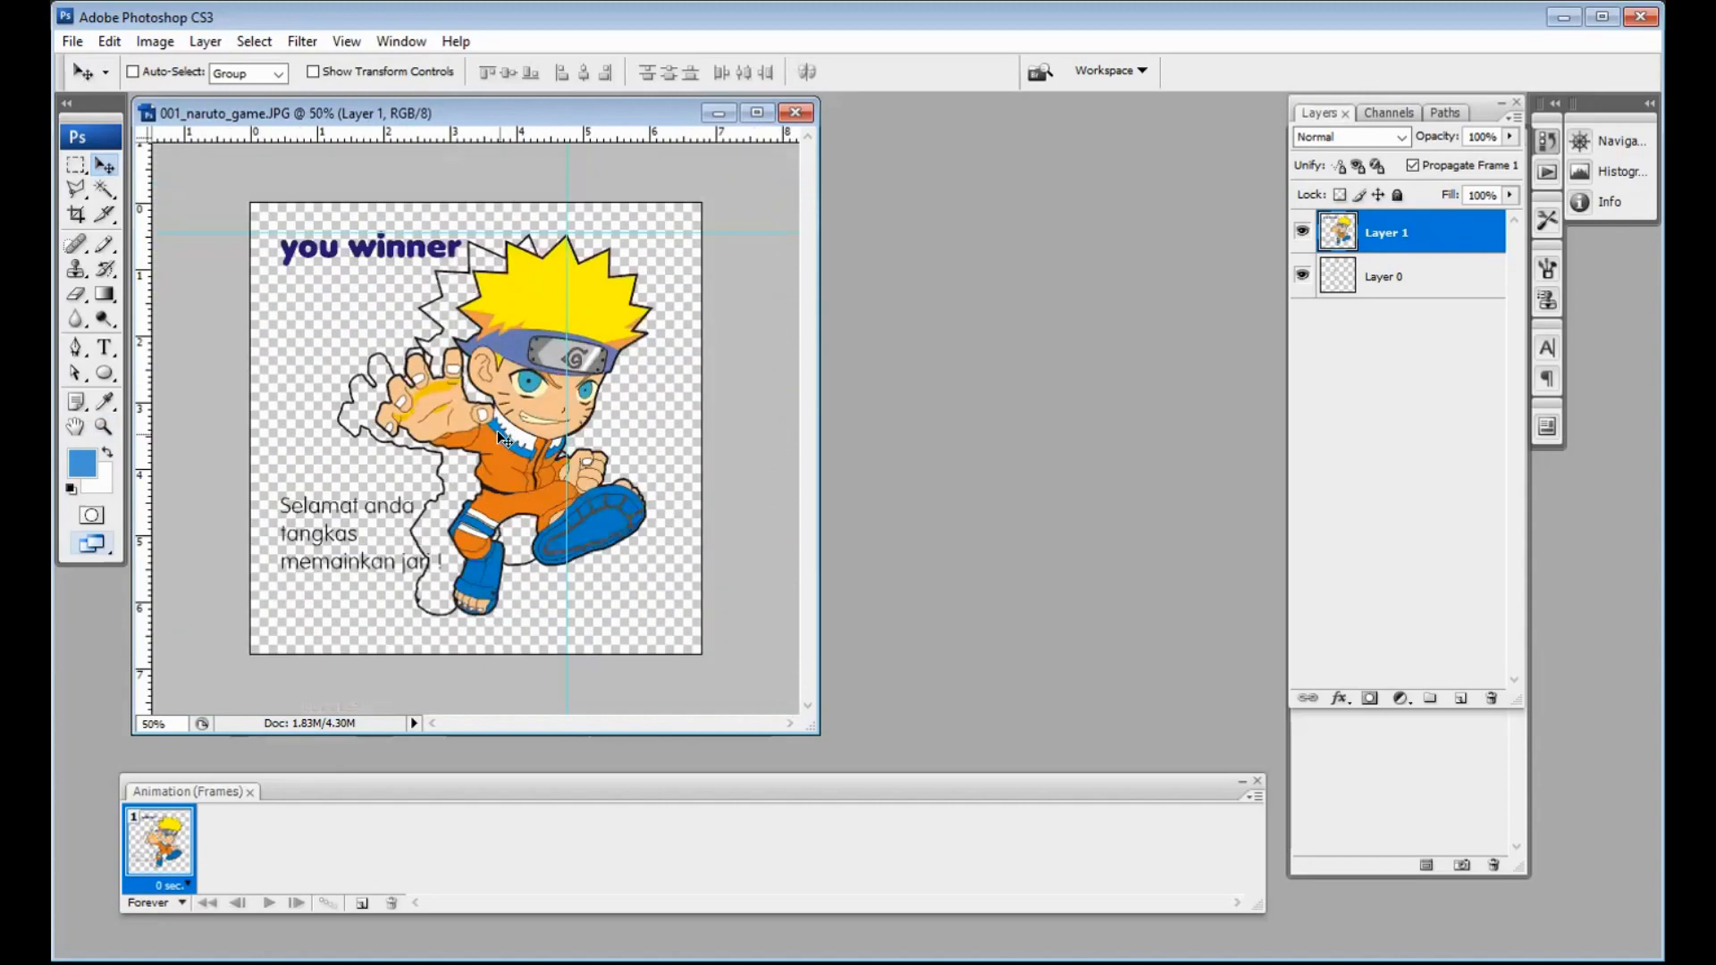
left_click_drag(507, 143, 466, 616)
Step: Fill a new layer with a green-to-white linear gradient running from top to bottom and place it beneath all other layers
left_click(1406, 665)
left_click(1460, 699)
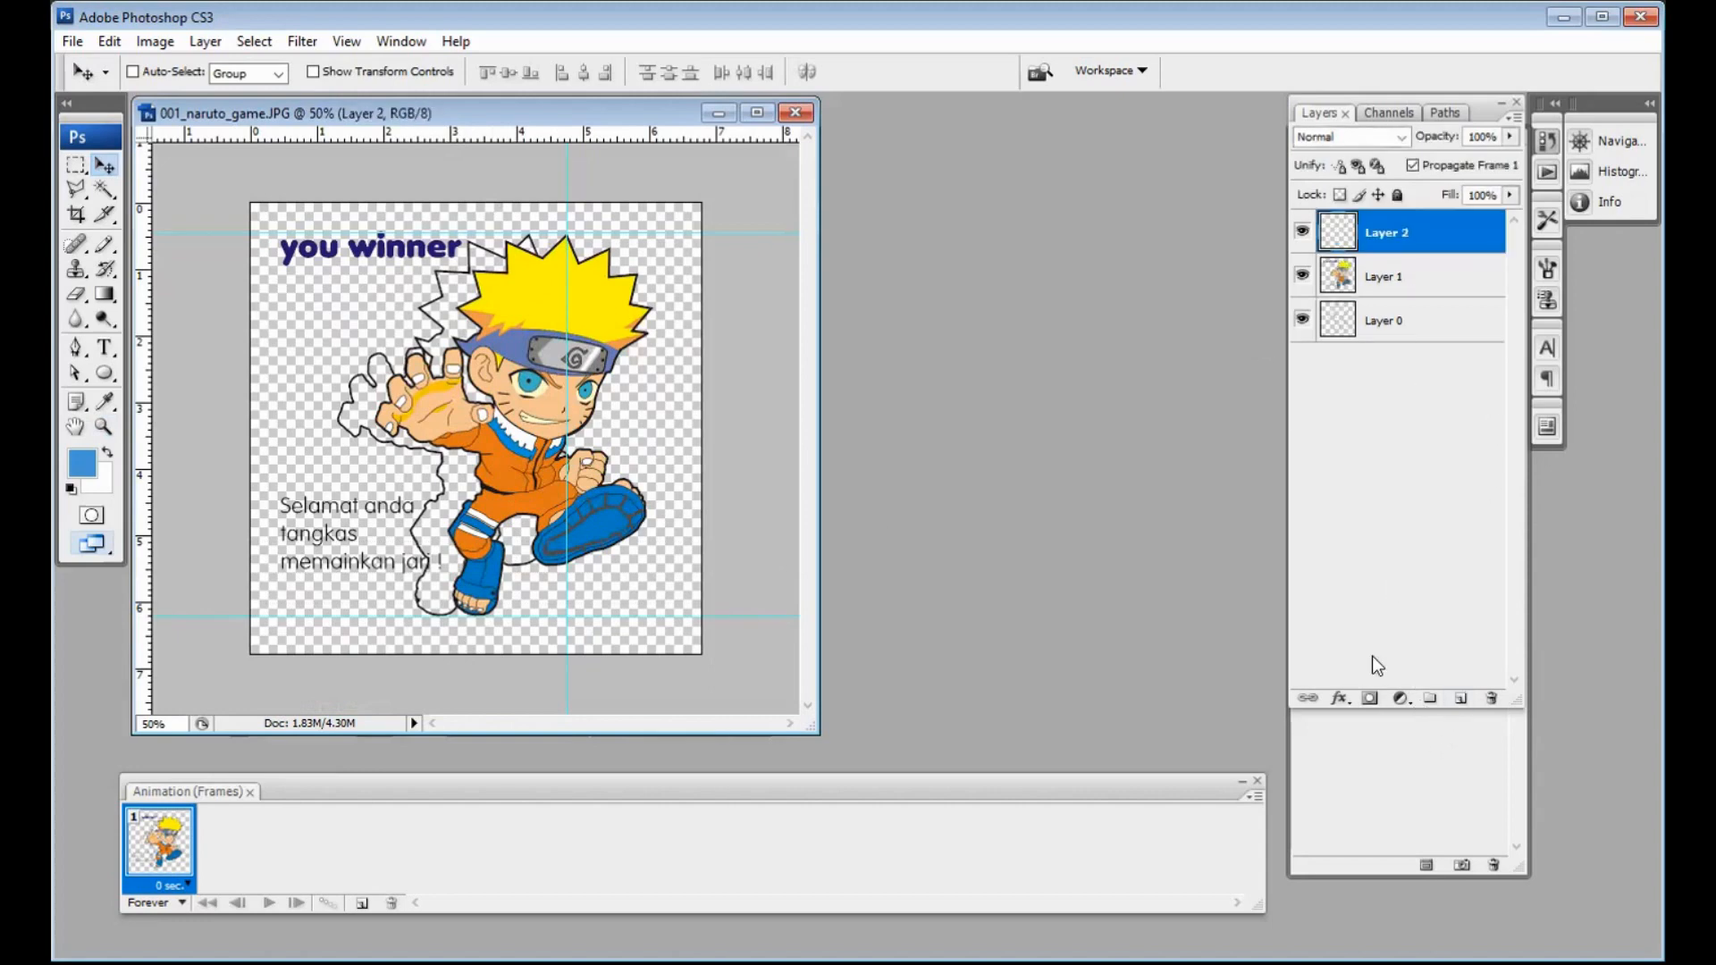
left_click(105, 293)
left_click(104, 293)
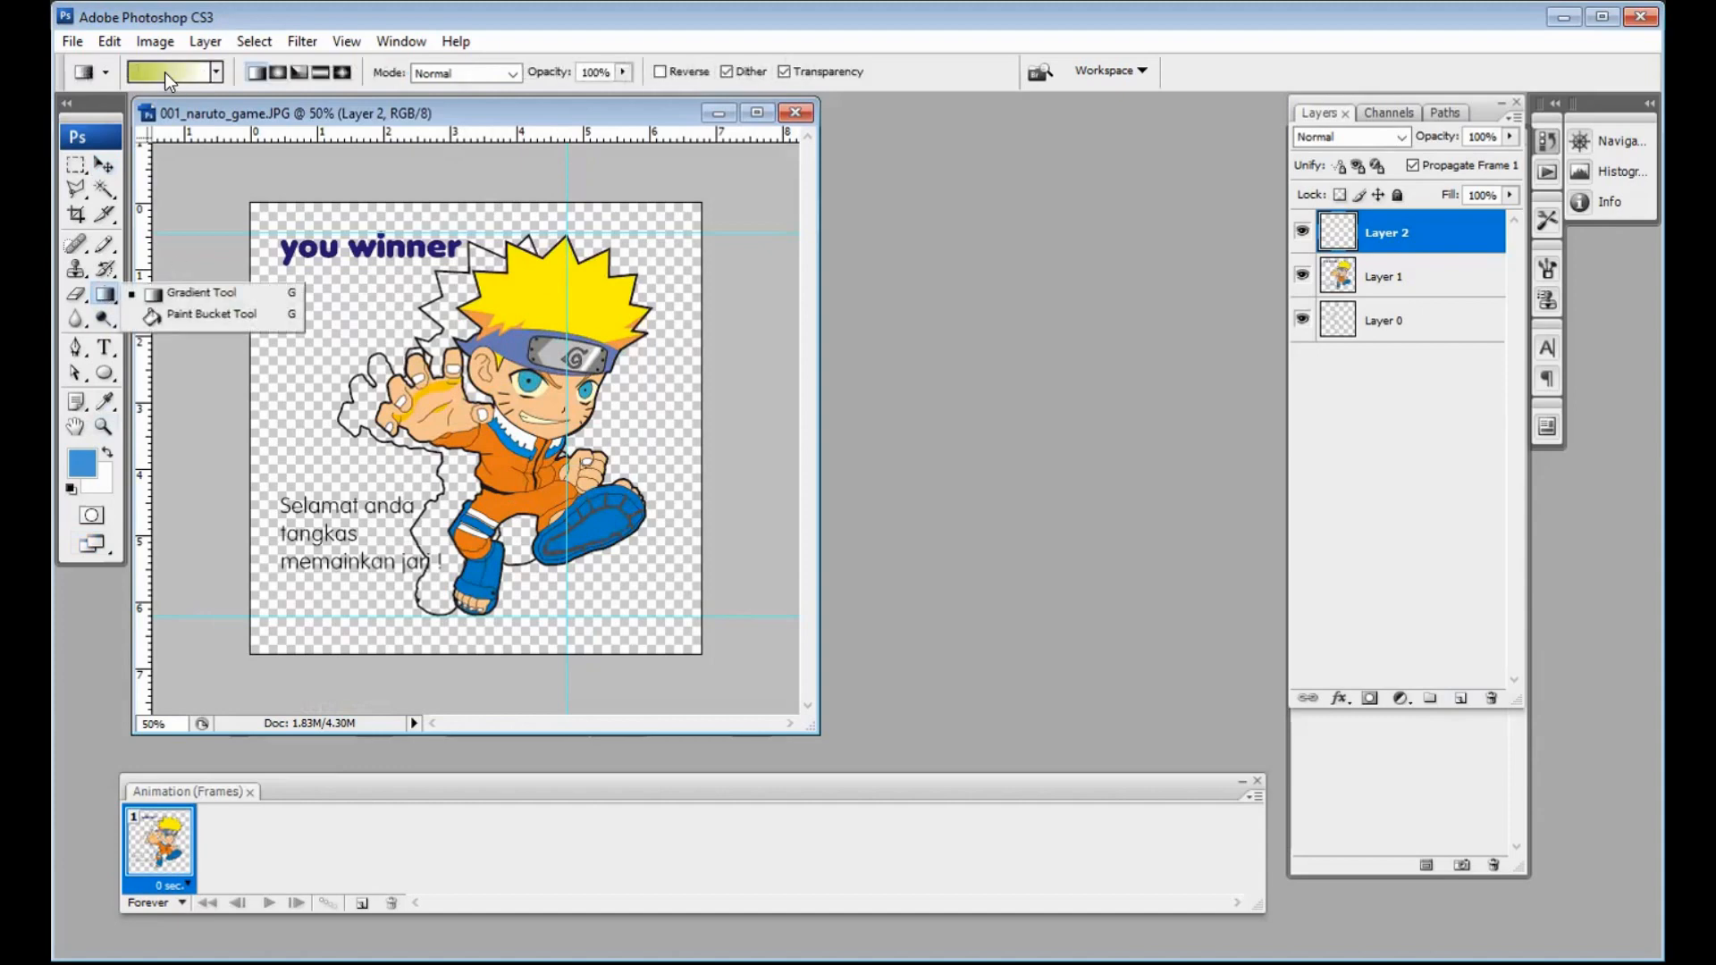
left_click(164, 292)
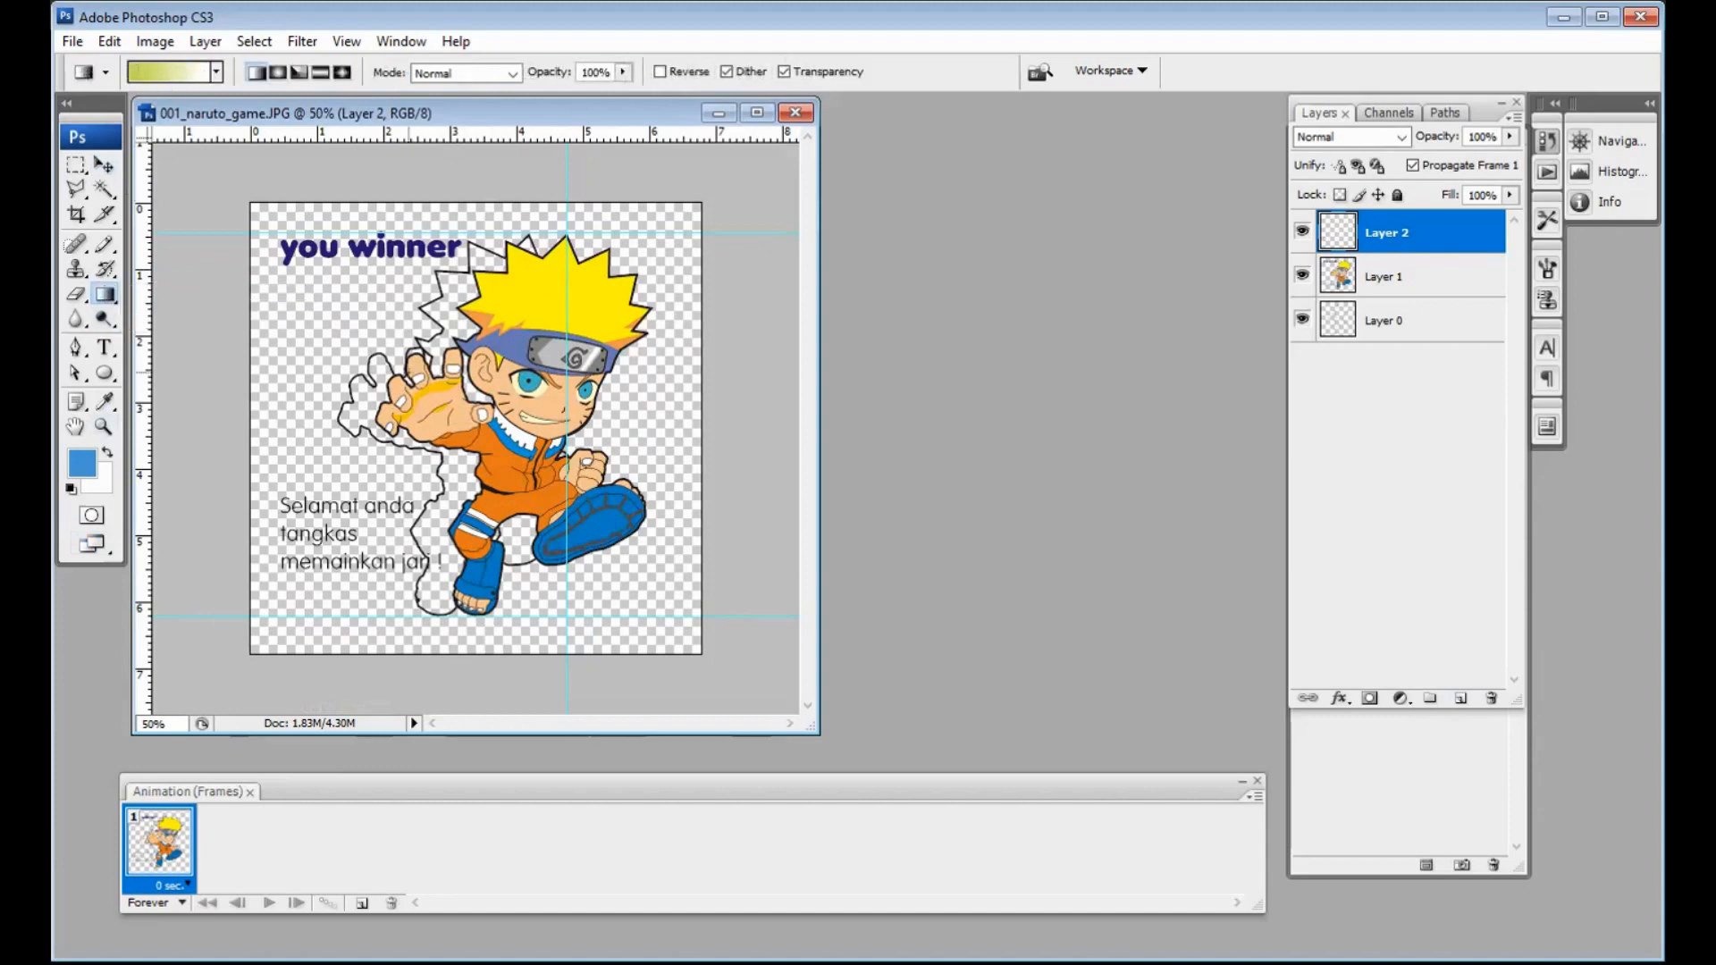
left_click_drag(348, 278, 346, 607)
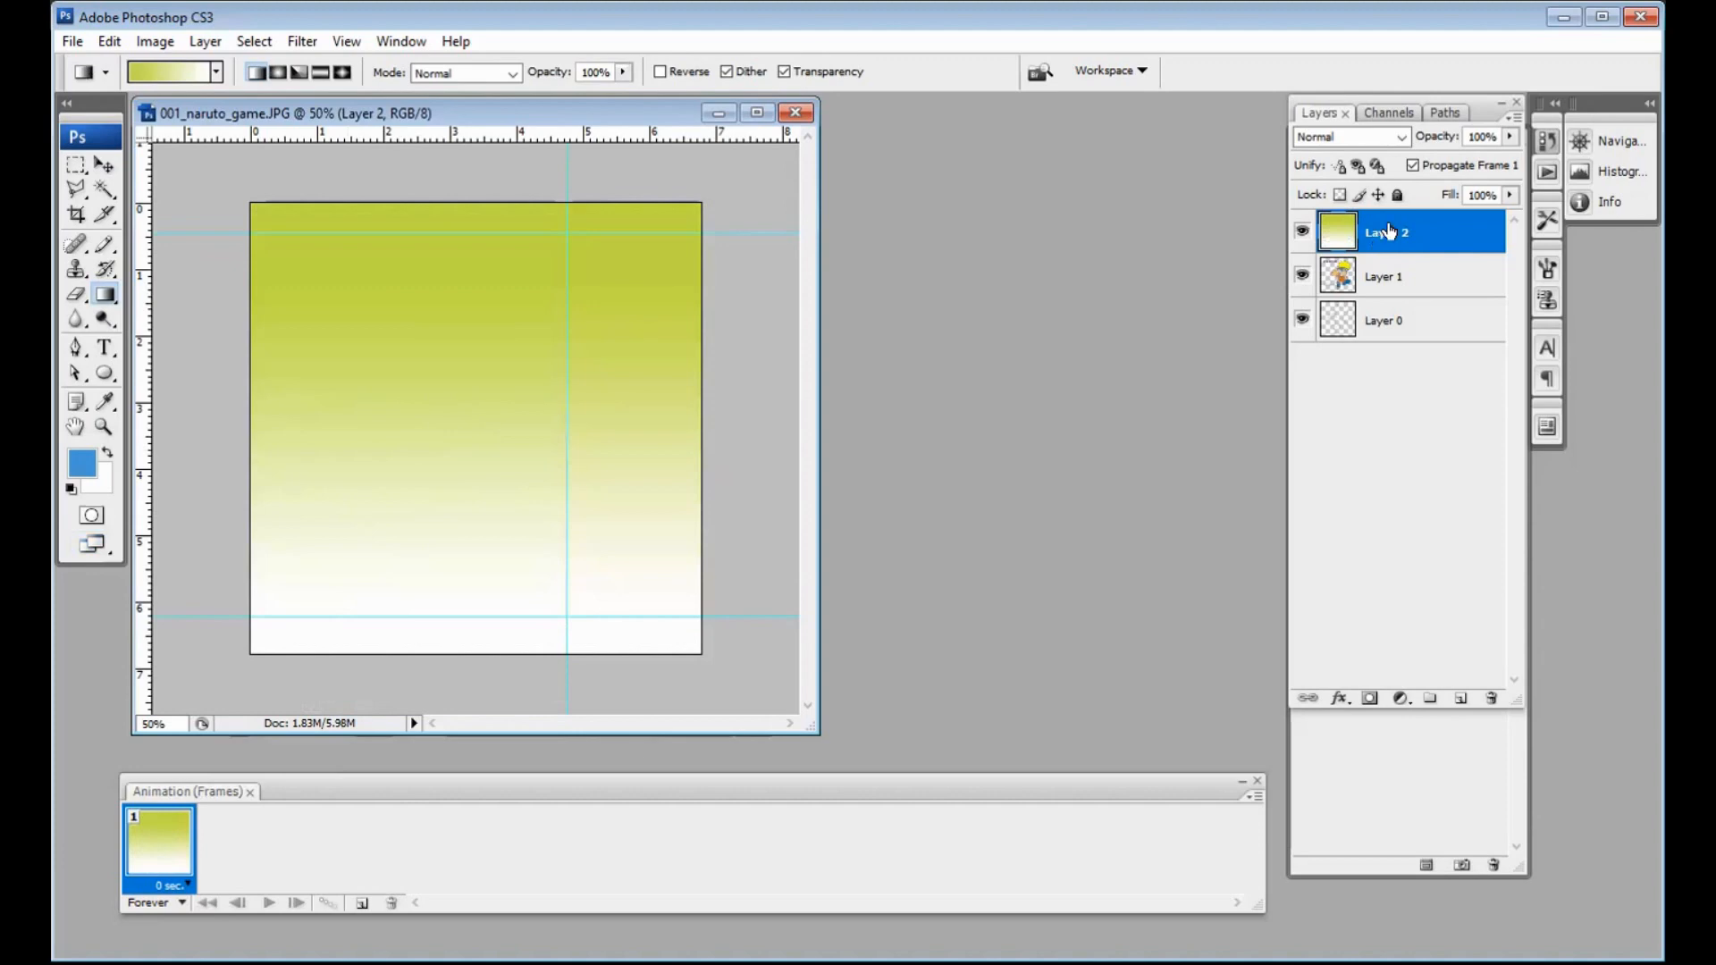
left_click_drag(1387, 242, 1375, 354)
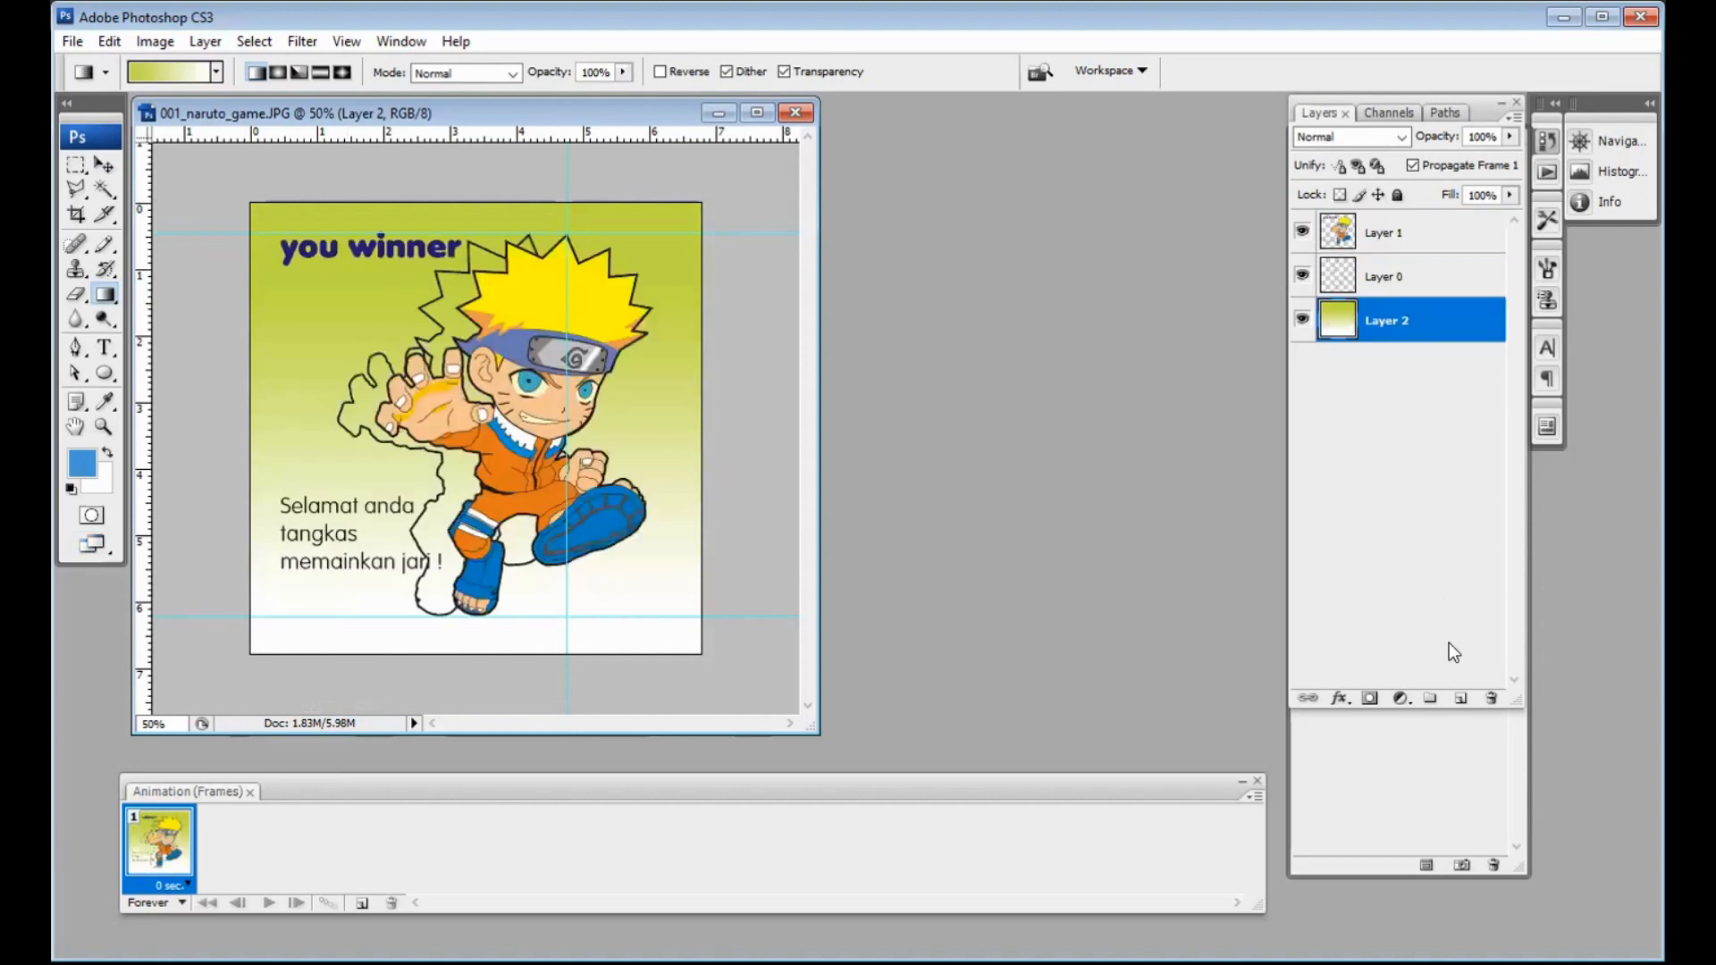
Step: Create a new layer above the green gradient layer and set the gradient's start stop to blue 41a0d7
left_click(1460, 698)
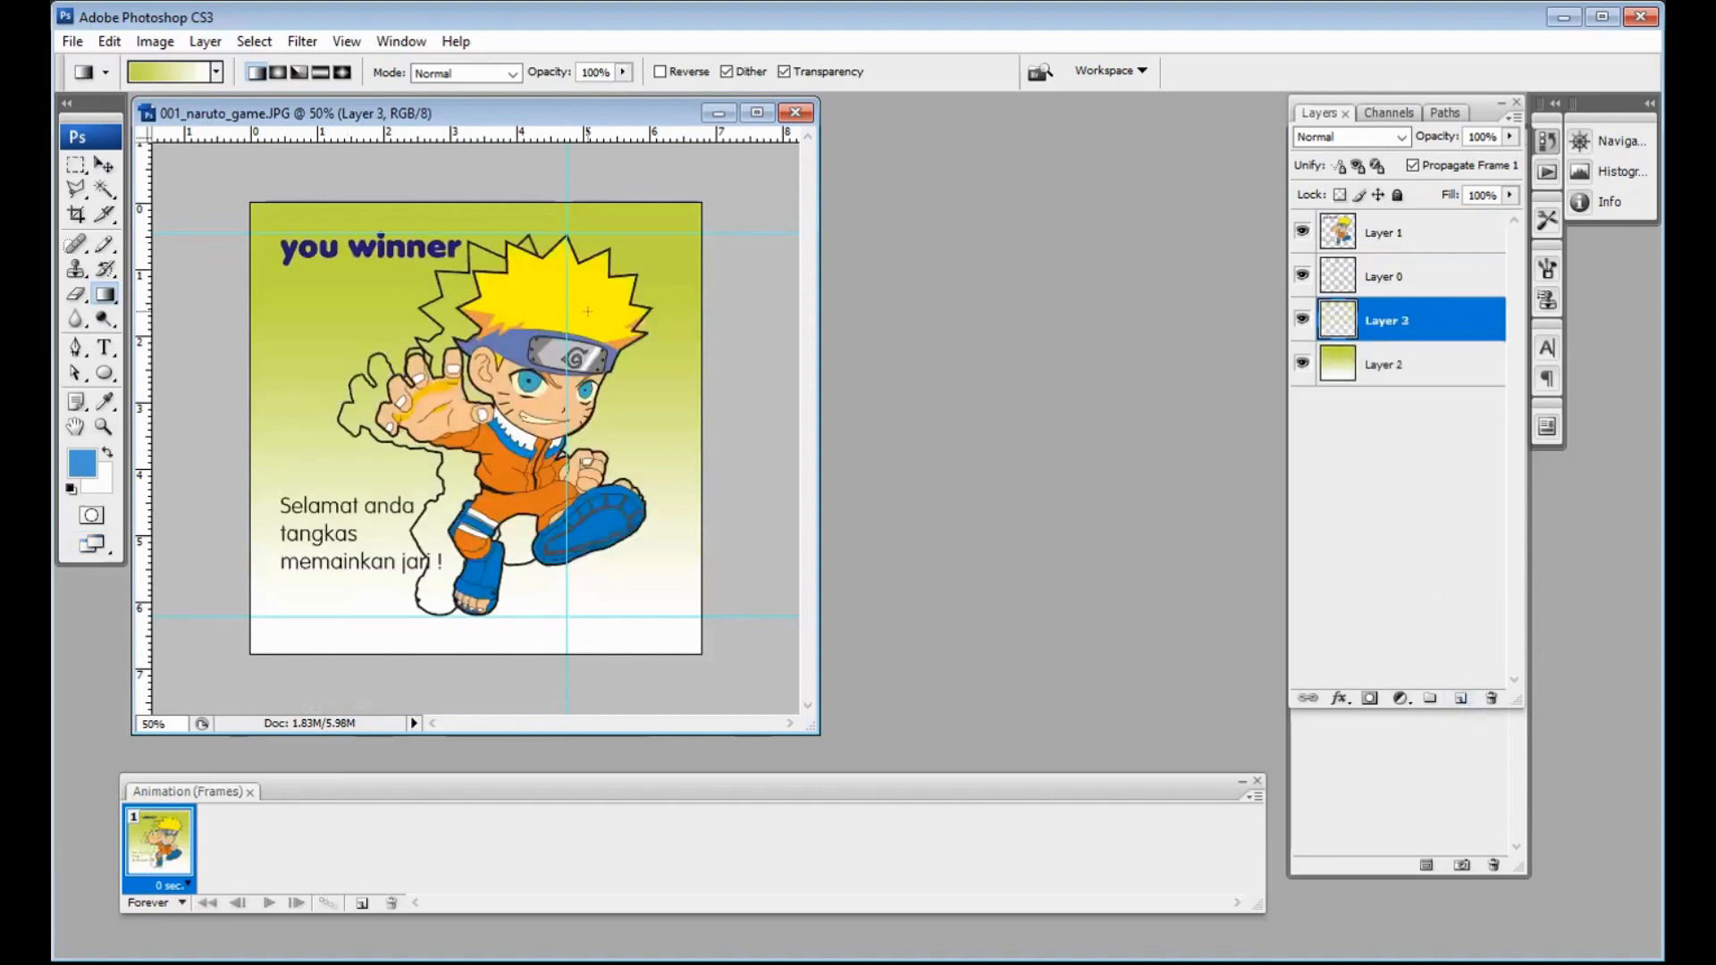
left_click(173, 73)
left_click(807, 513)
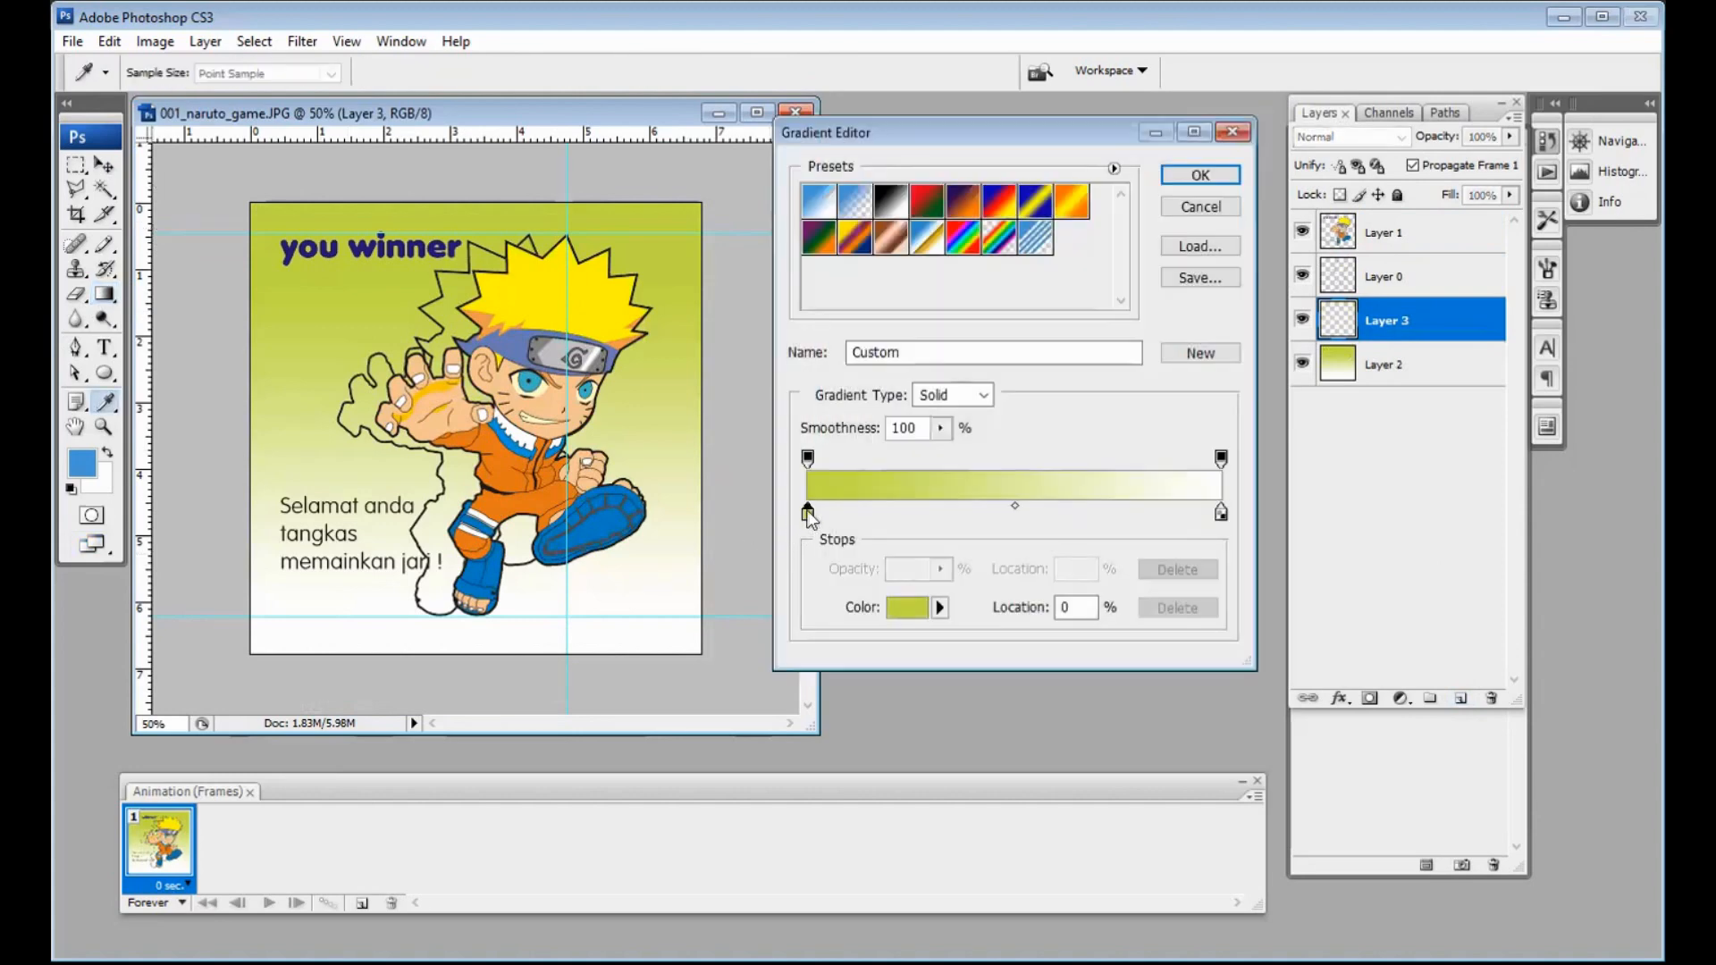
left_click(913, 607)
left_click(797, 595)
left_click(797, 573)
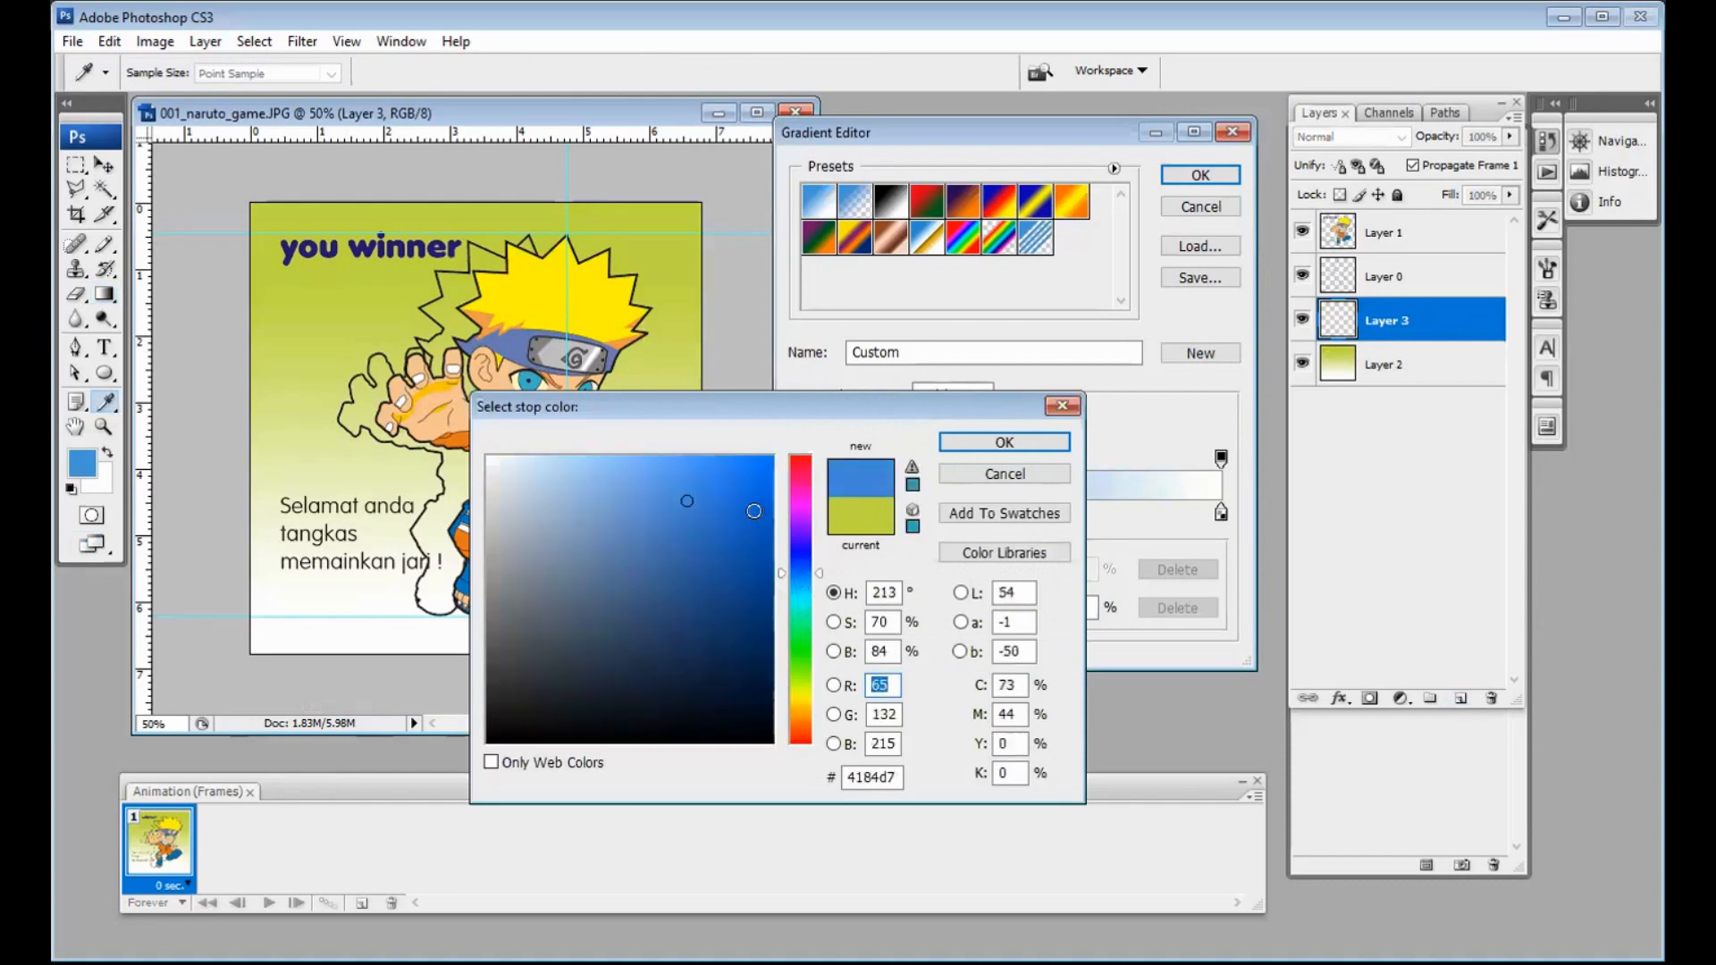
left_click(795, 582)
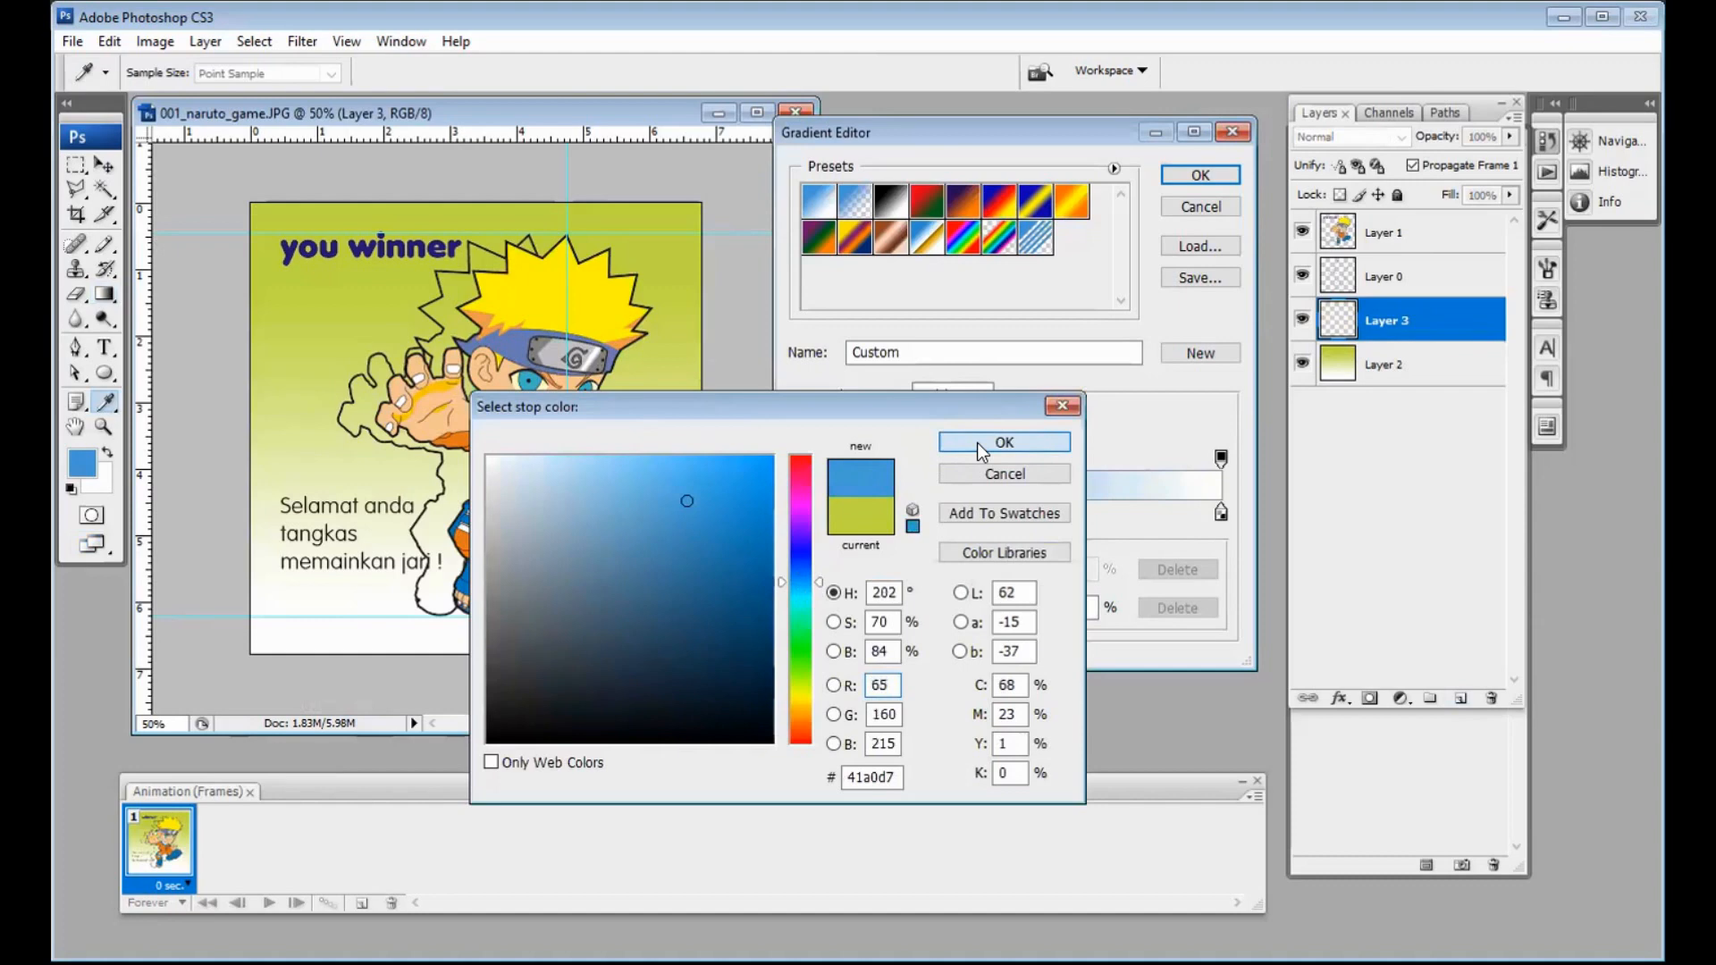
left_click(978, 442)
key("Return")
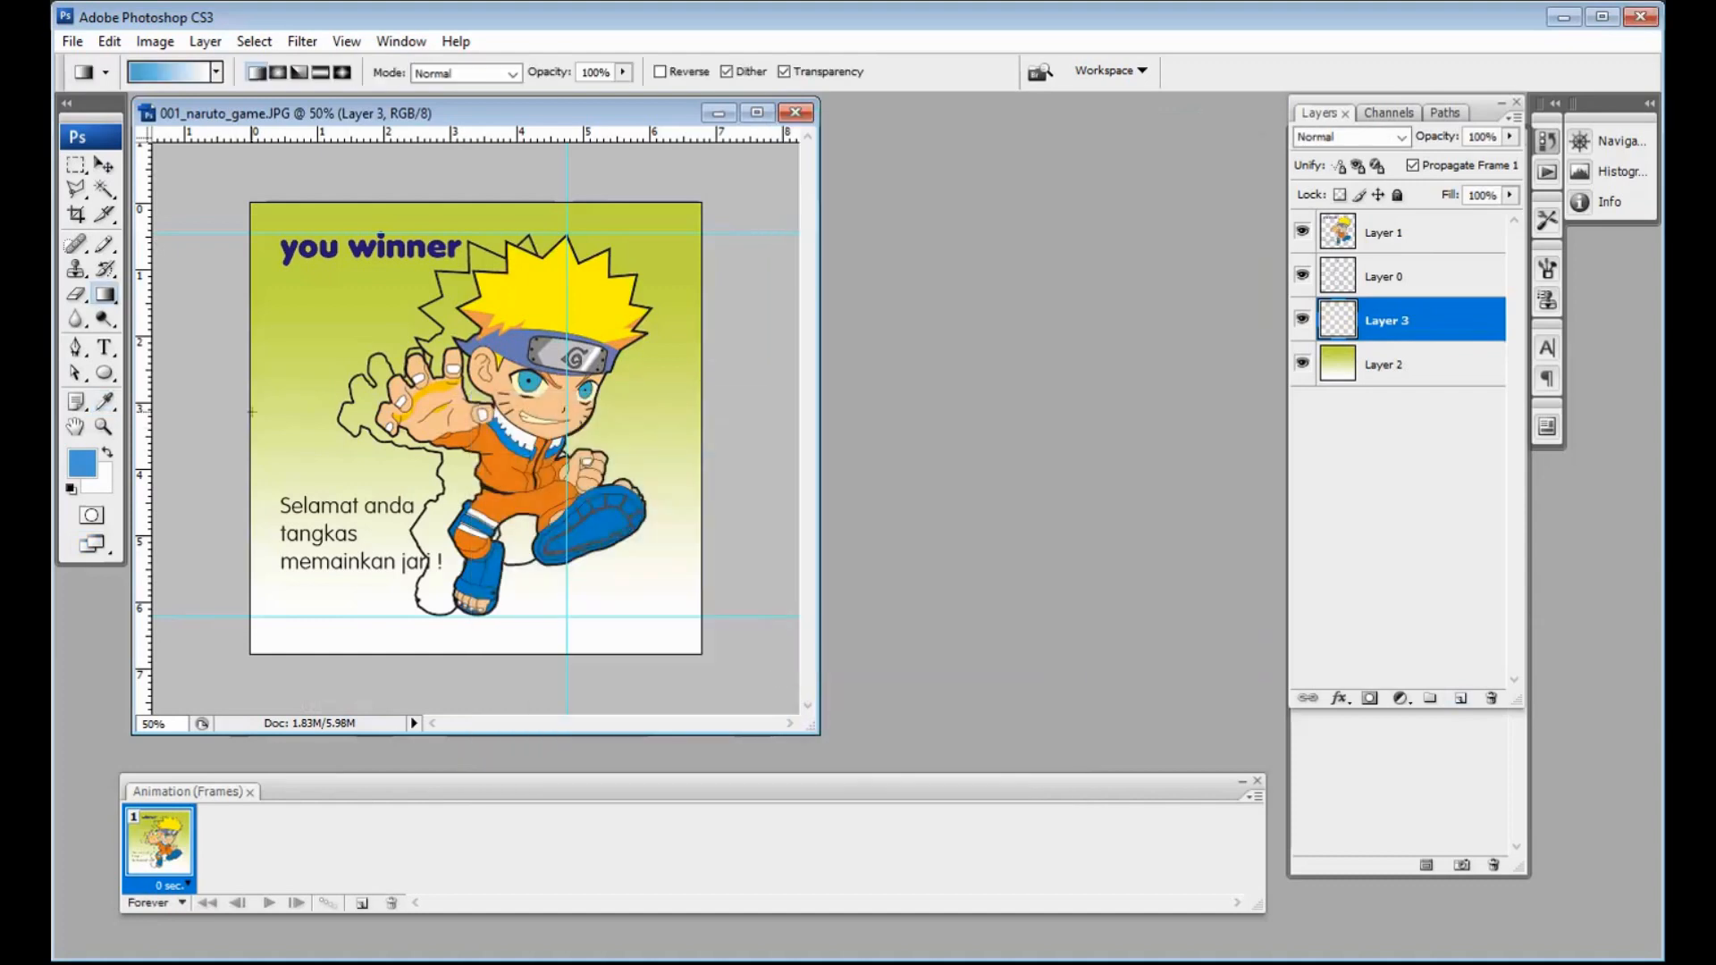
Step: Fill the new layer with the blue-to-white gradient from top to bottom, place it beneath the green gradient layer and hide it
left_click_drag(377, 288, 375, 589)
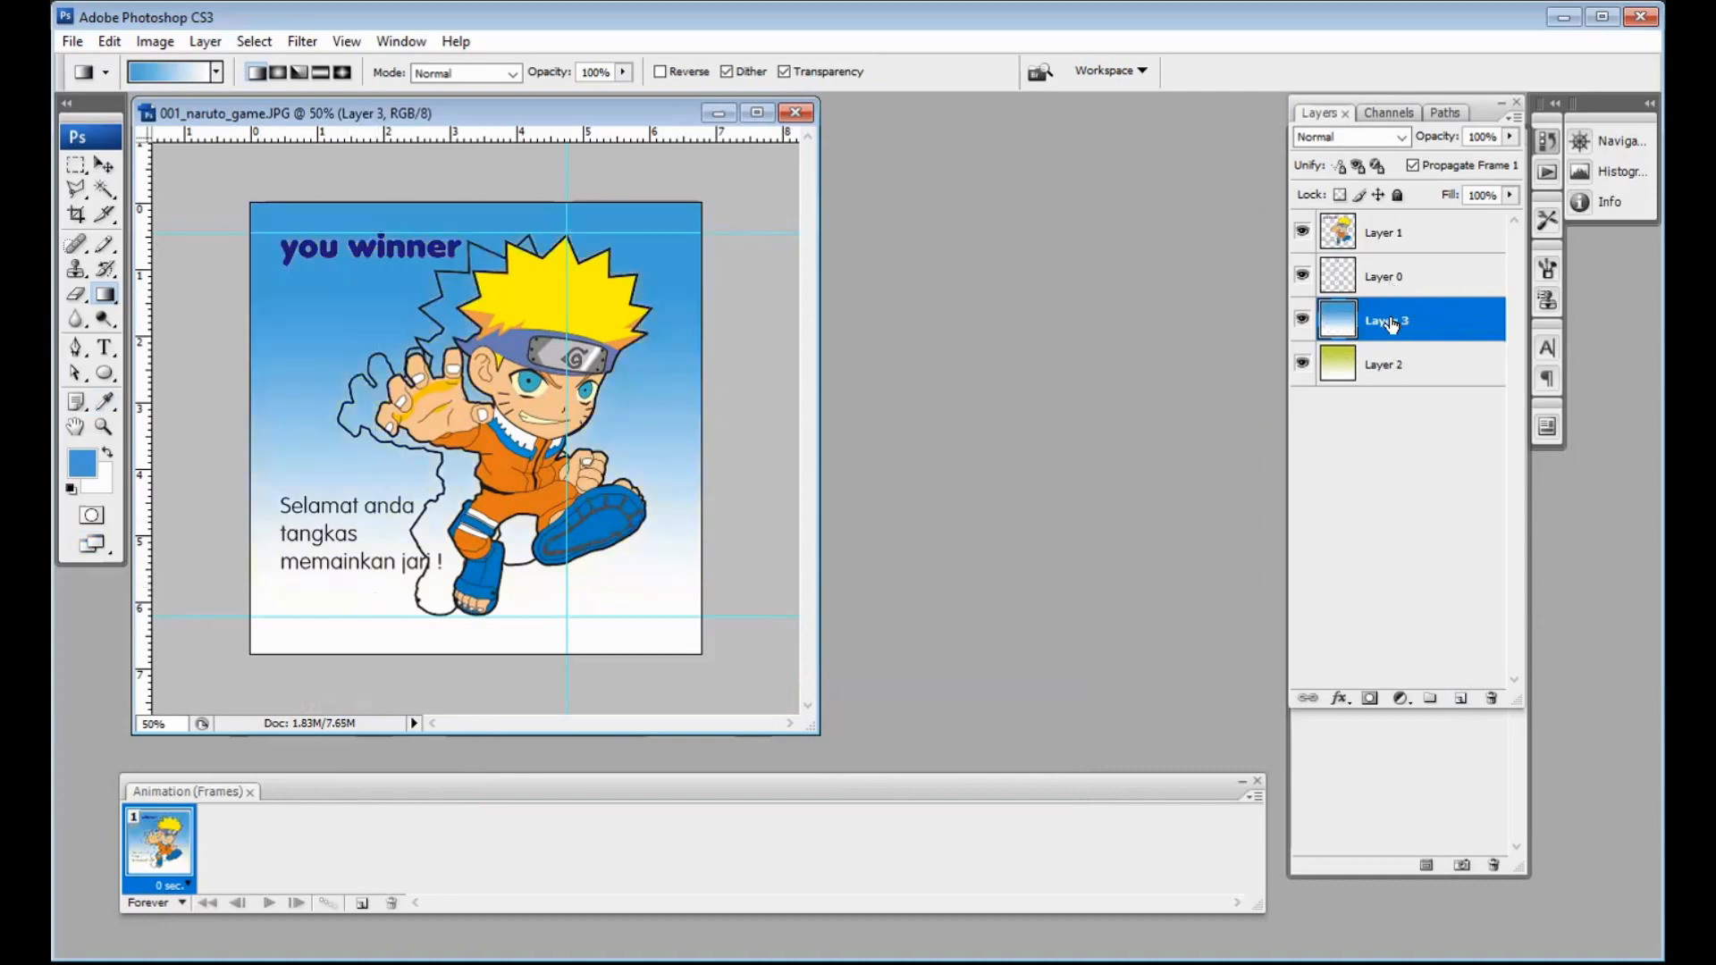
left_click_drag(1390, 323, 1386, 388)
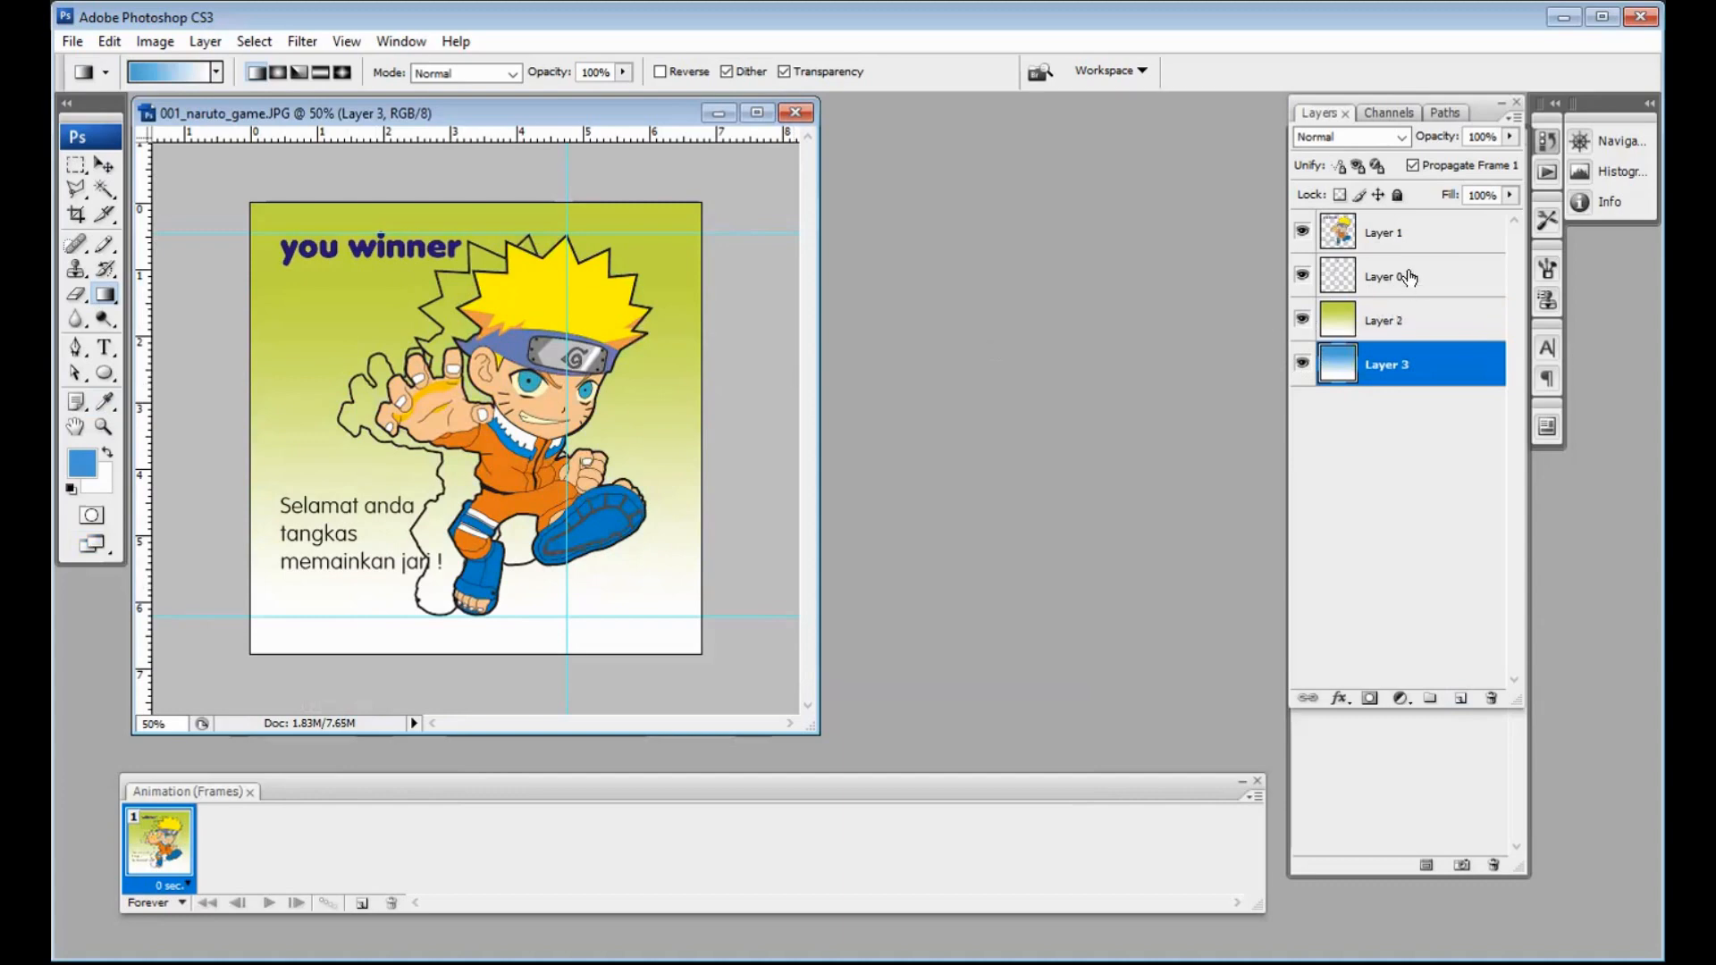
left_click(1302, 364)
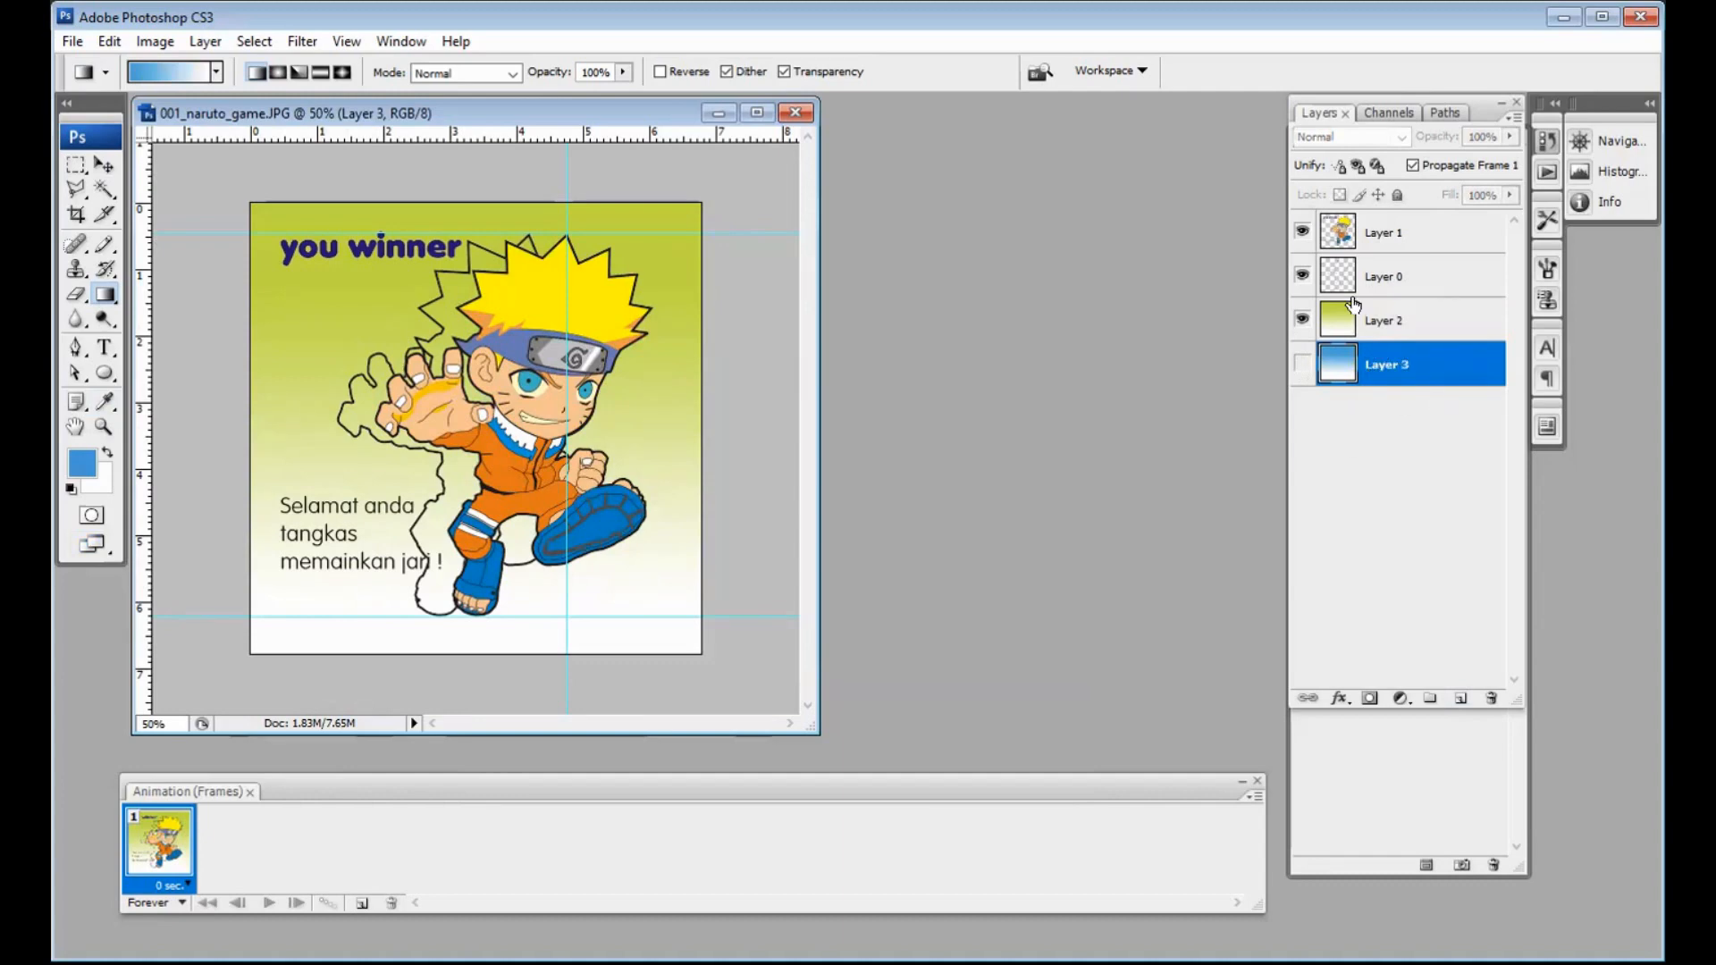
Step: Rename the coloured figure's layer as win and hide it
left_click(1383, 236)
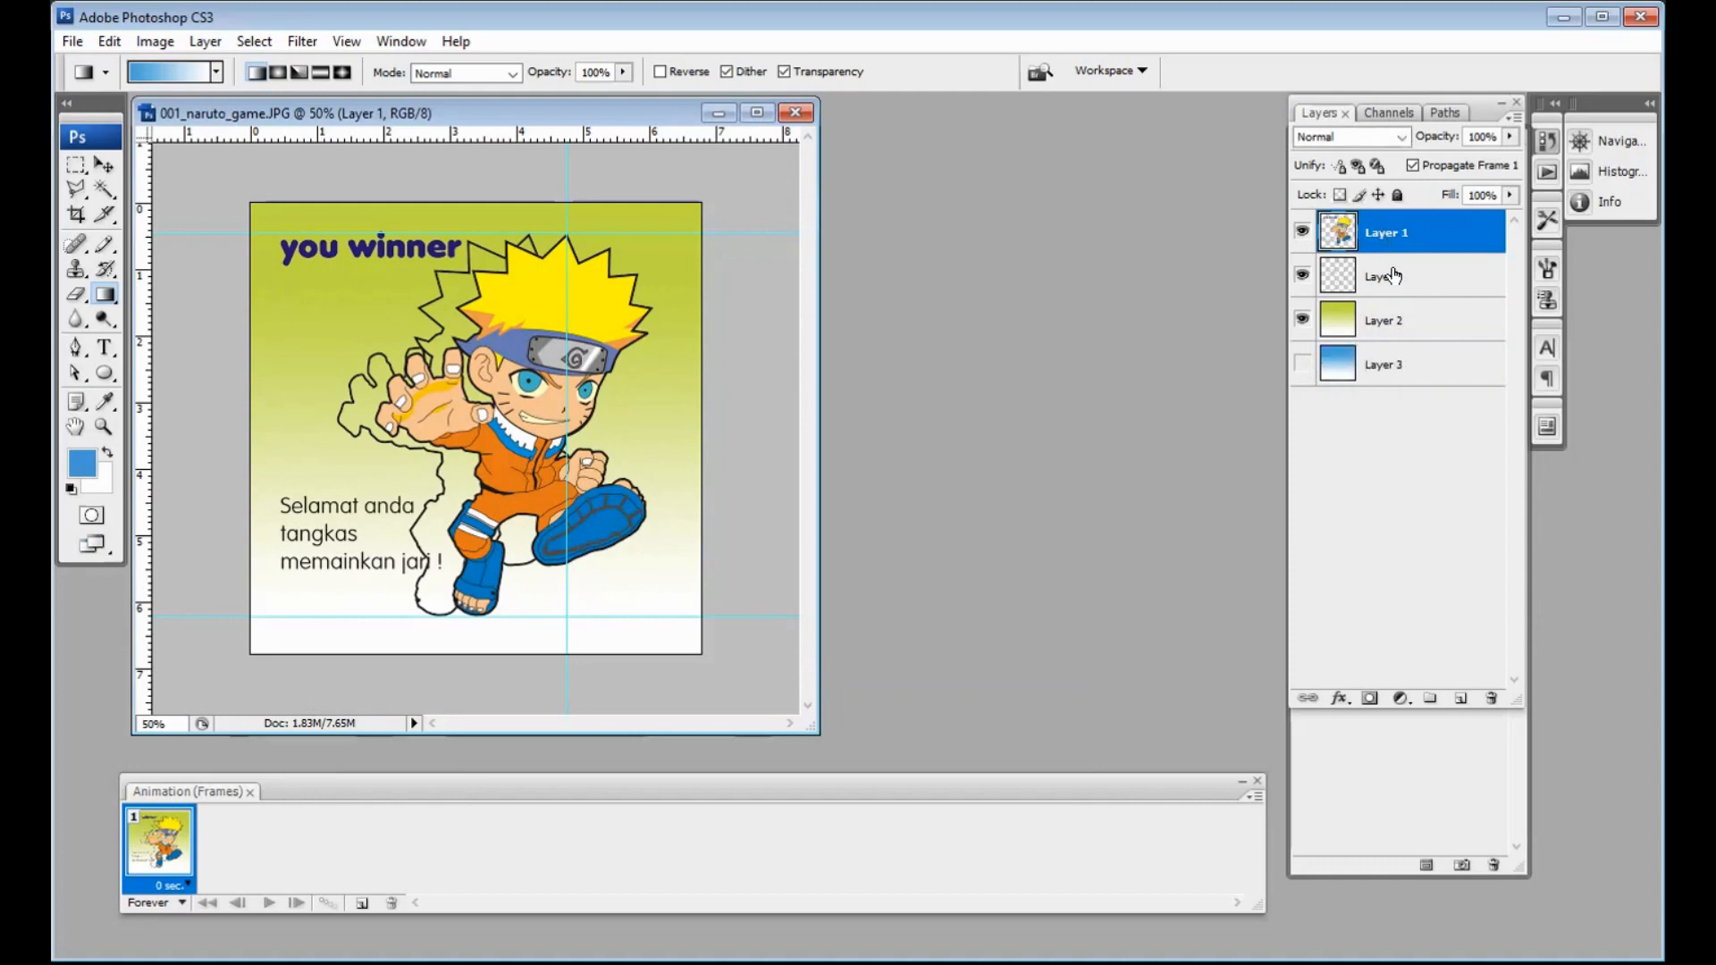
double_click(1386, 232)
type("win")
key("Return")
left_click(1302, 233)
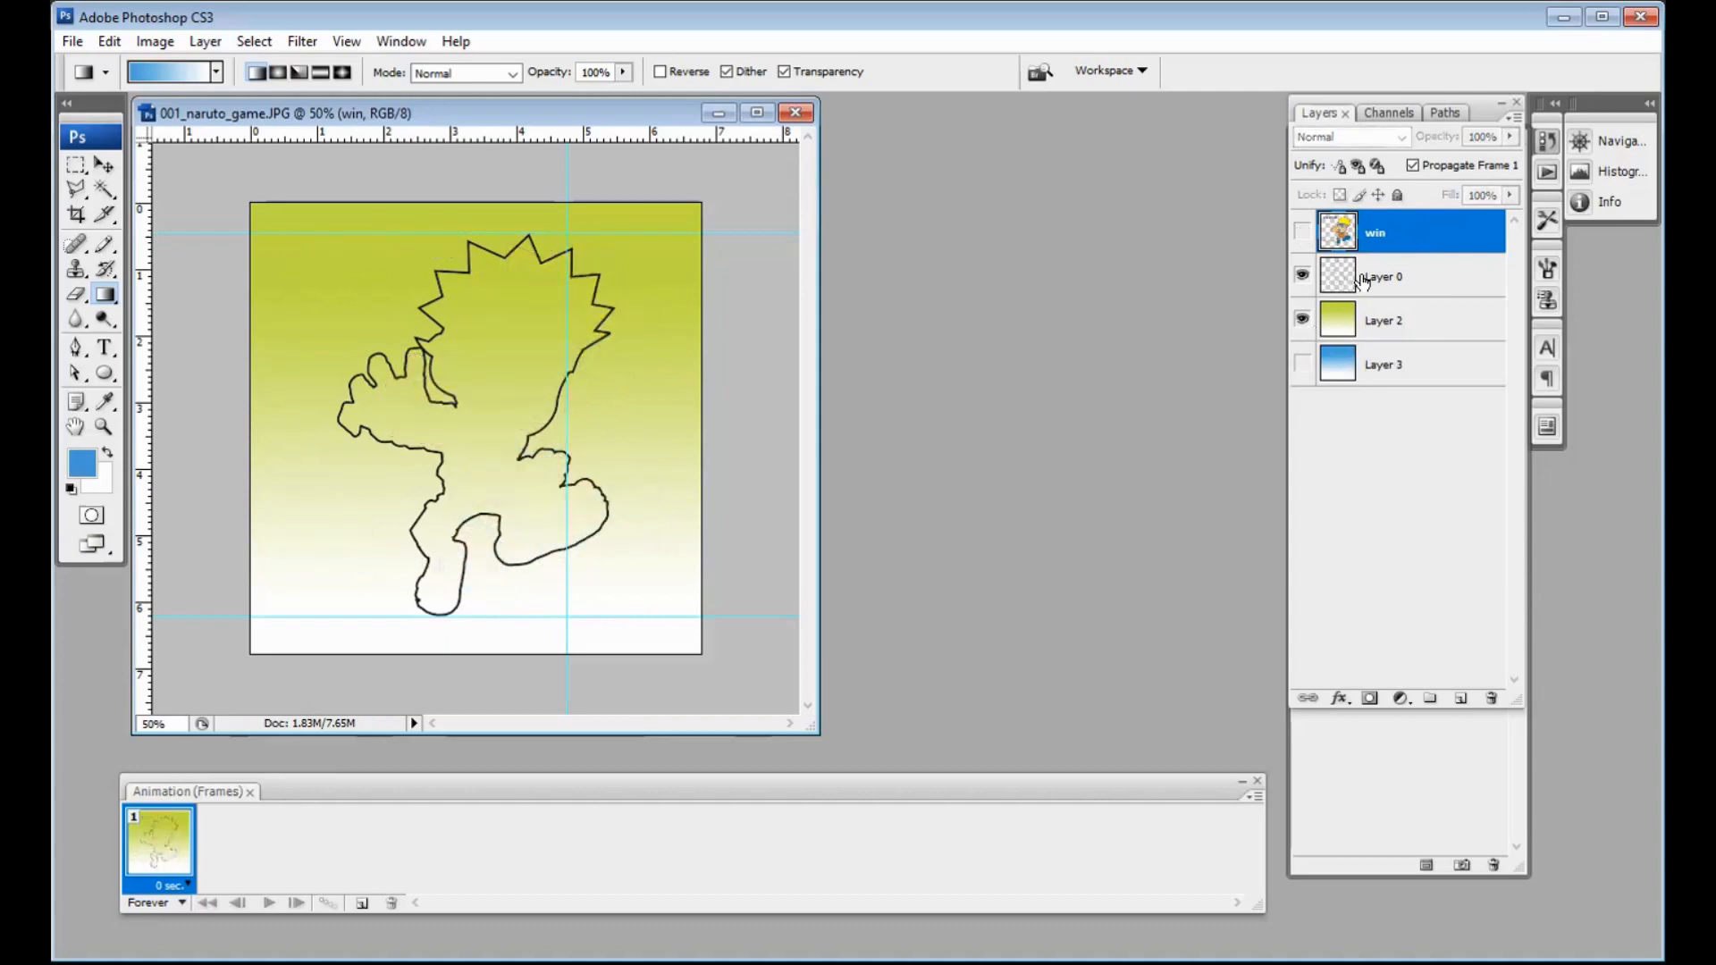
Step: Rename the outline figure's layer as siluet
double_click(1396, 278)
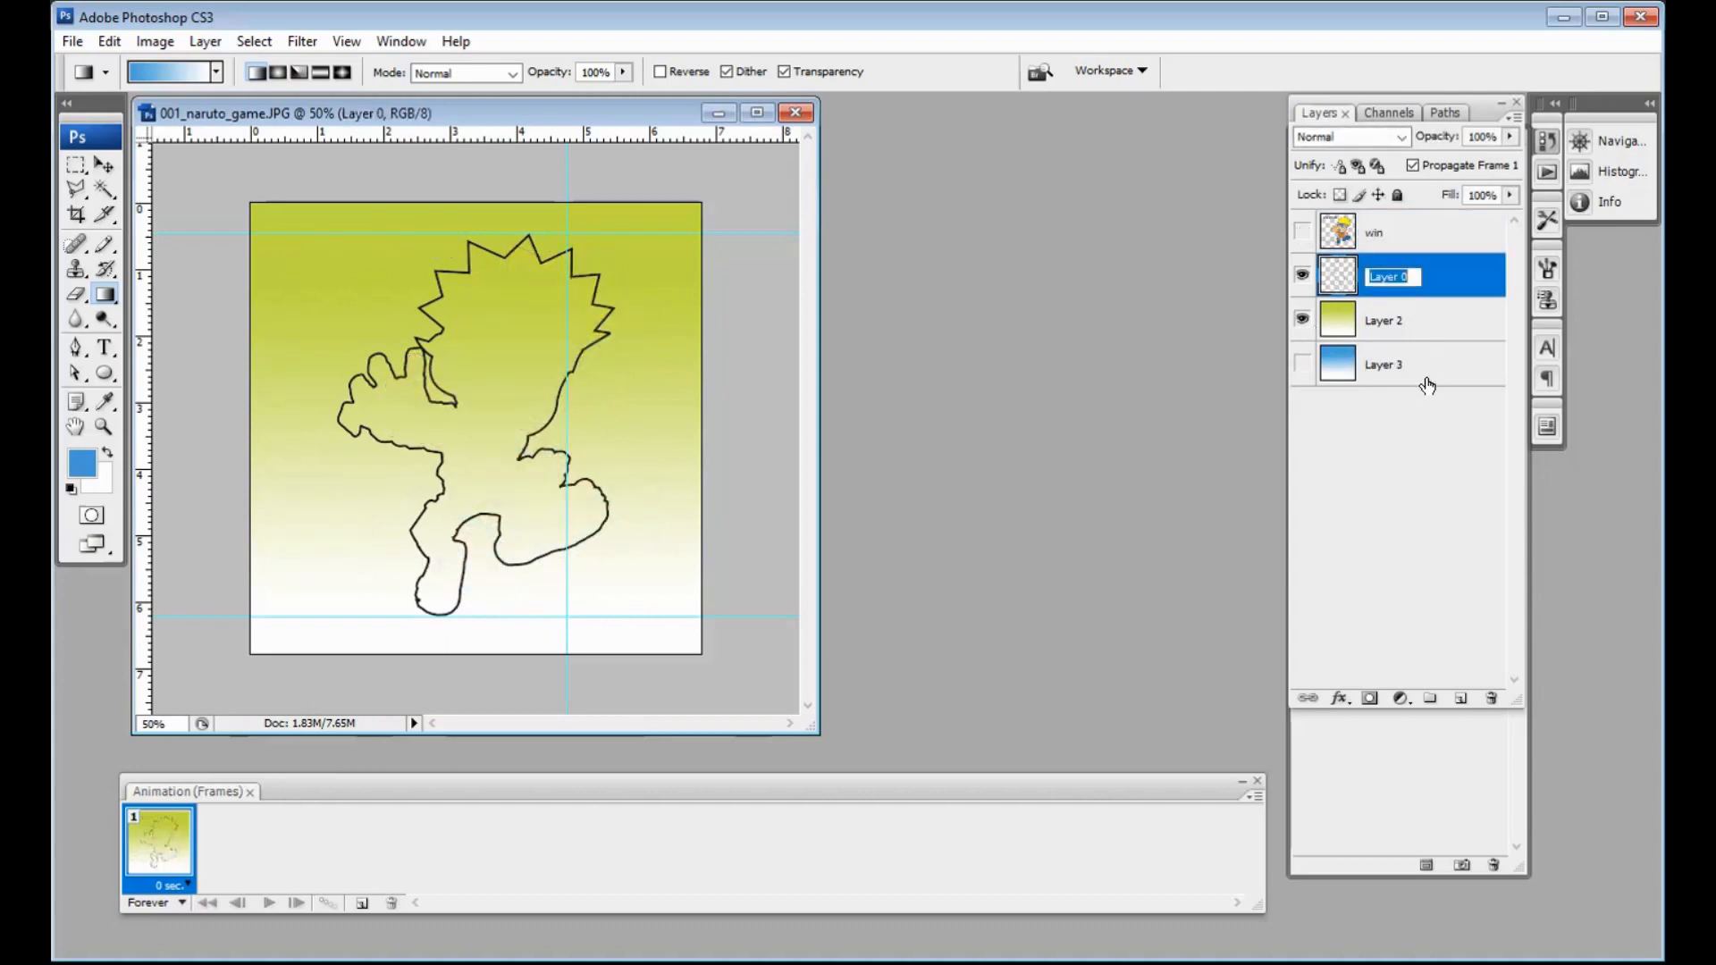
type("silu")
type("et")
key("Return")
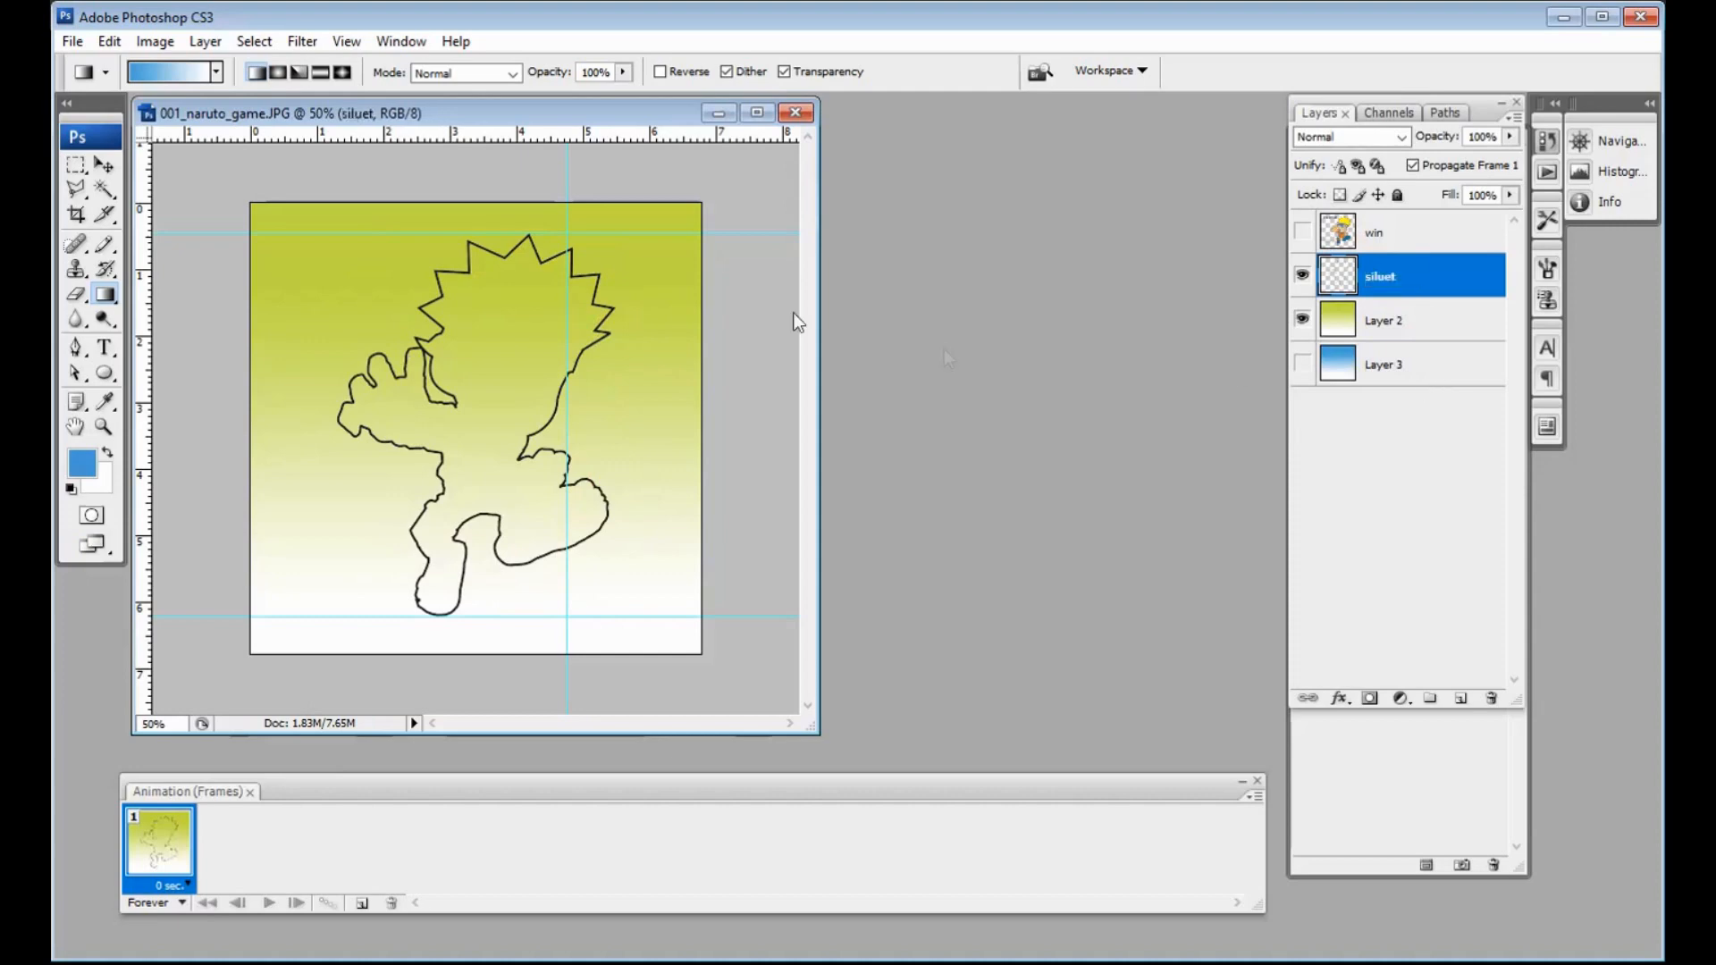
Step: Shift the siluet layer horizontally to the left until the outline lies completely outside the canvas in the first frame
left_click(104, 165)
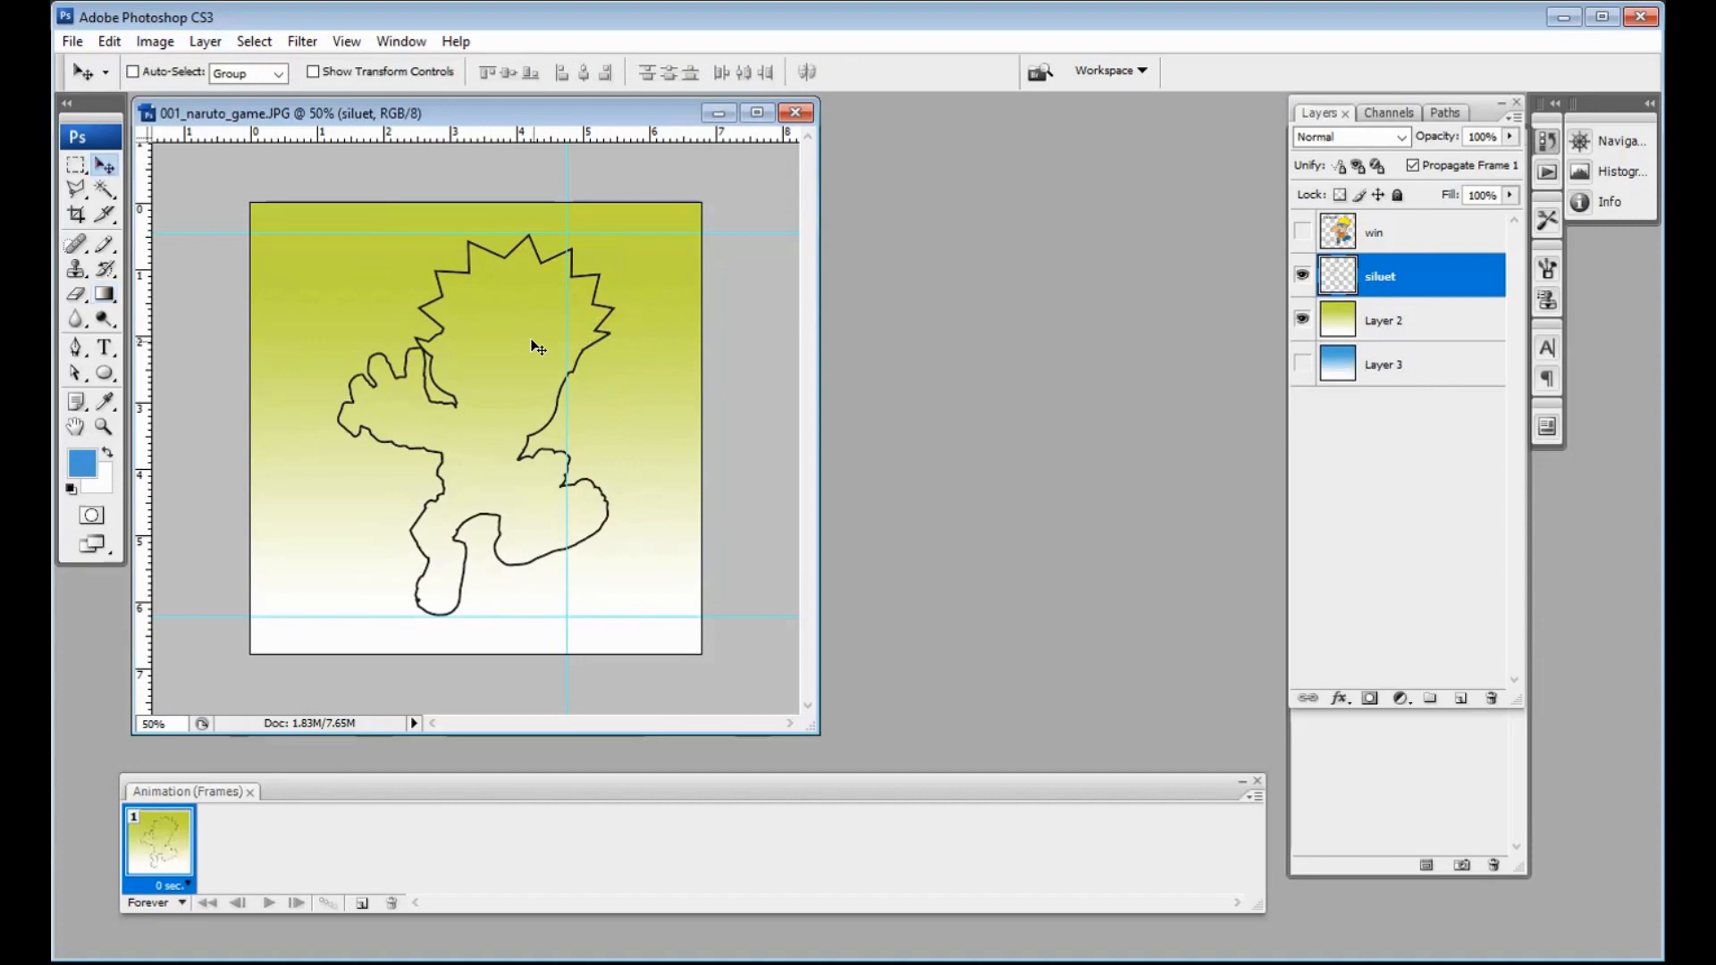
left_click_drag(529, 338, 328, 326)
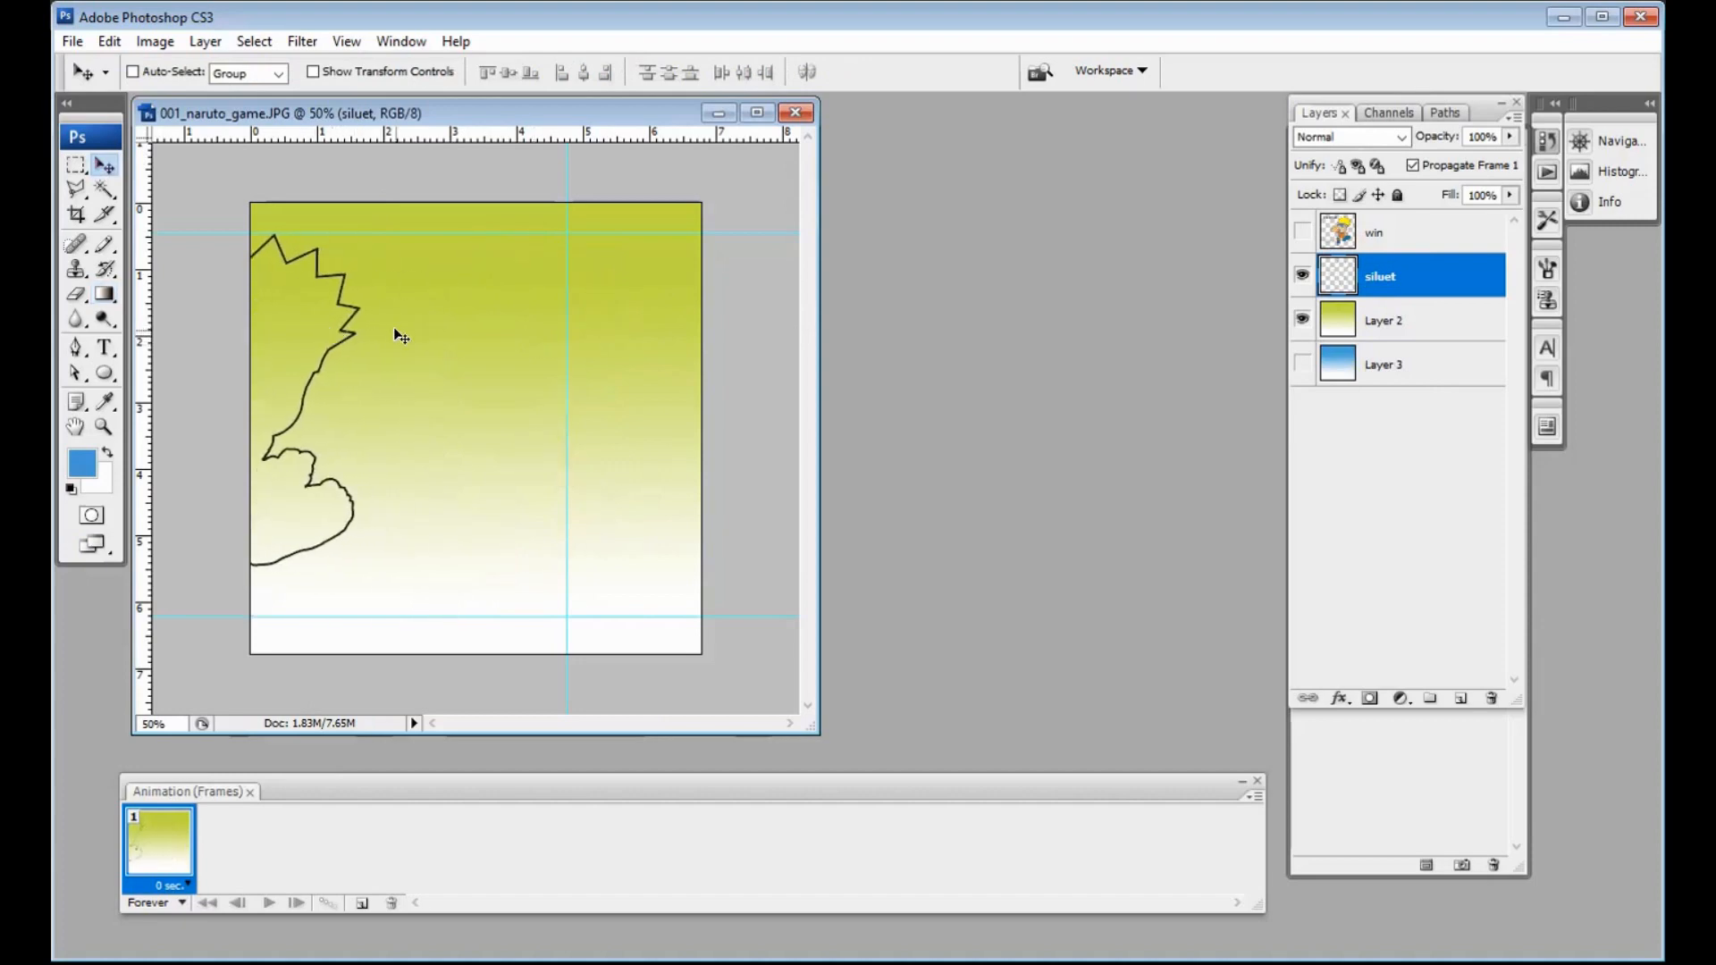
key("Left")
key("Left")
key("Left")
key("Left")
key("Left")
key("Left")
key("Left")
key("Left")
key("Left")
key("Left")
key("Left")
key("Left")
key("Left")
key("Left")
key("Left")
key("Left")
key("Left")
key("Left")
key("Left")
key("Left")
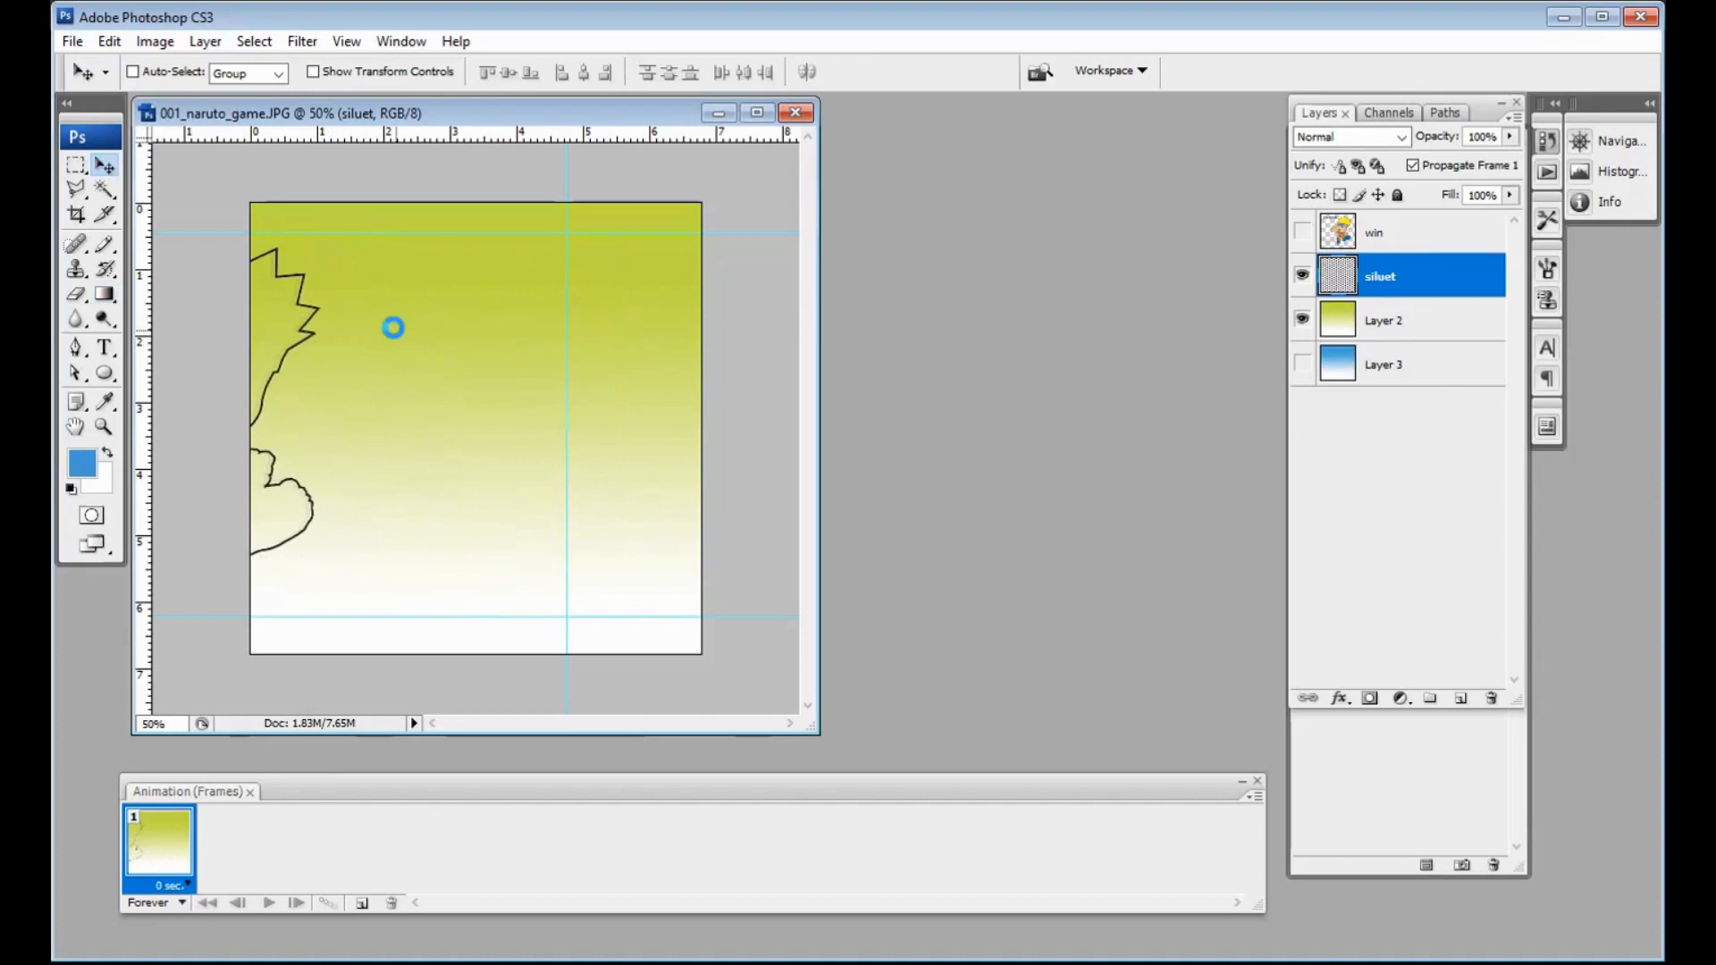
key("shift+Left")
key("shift+Left")
key("shift+Left")
key("shift+Left")
key("shift+Left")
key("shift+Left")
key("shift+Left")
key("shift+Left")
key("shift+Left")
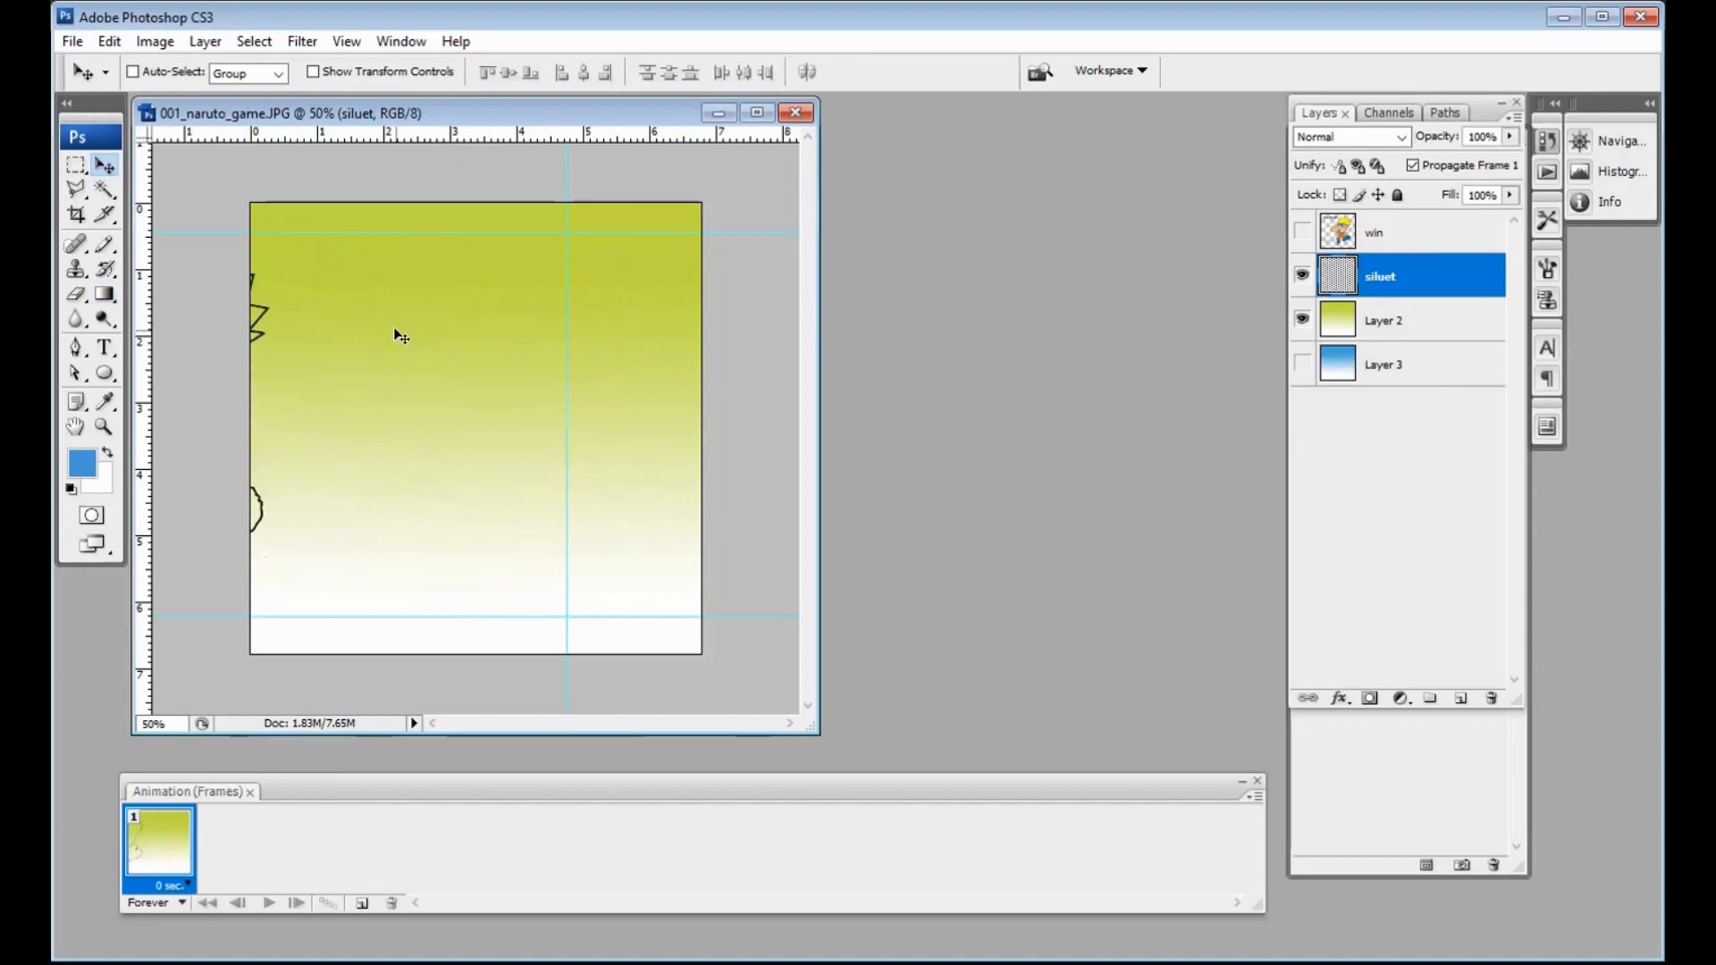
key("shift+Left")
key("shift+Left")
key("shift+Left")
key("shift+Left")
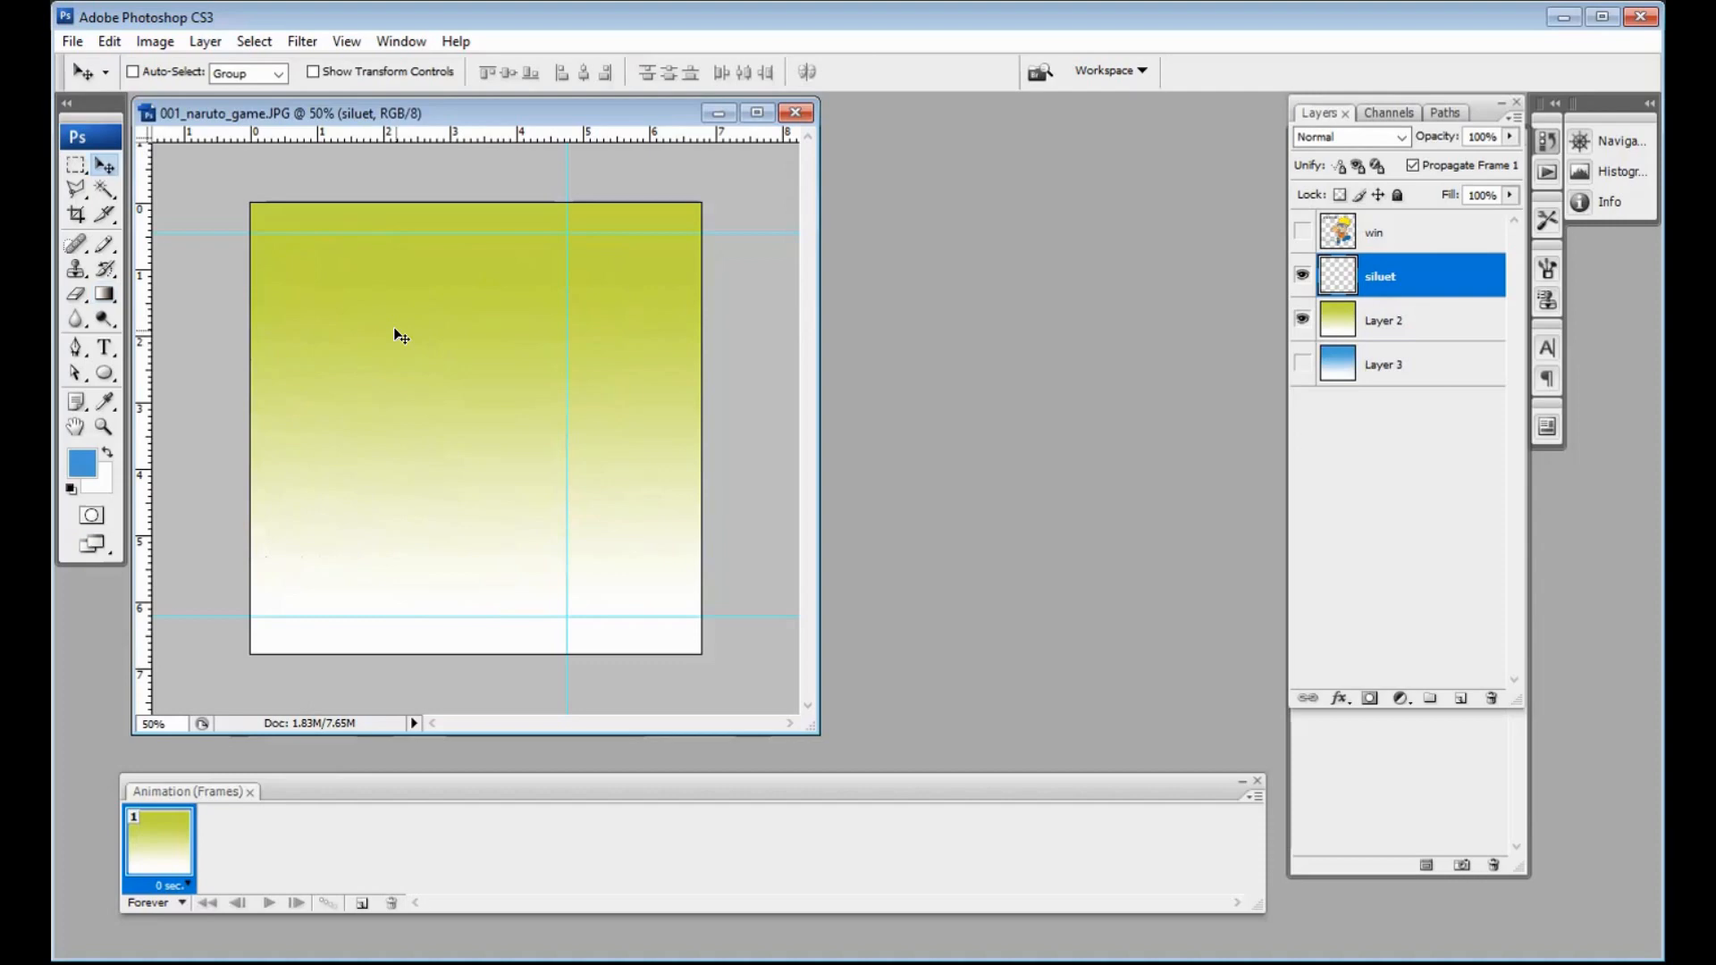
Step: Add a second animation frame and shift the siluet outline across the canvas until it lies completely beyond the right edge
left_click(363, 904)
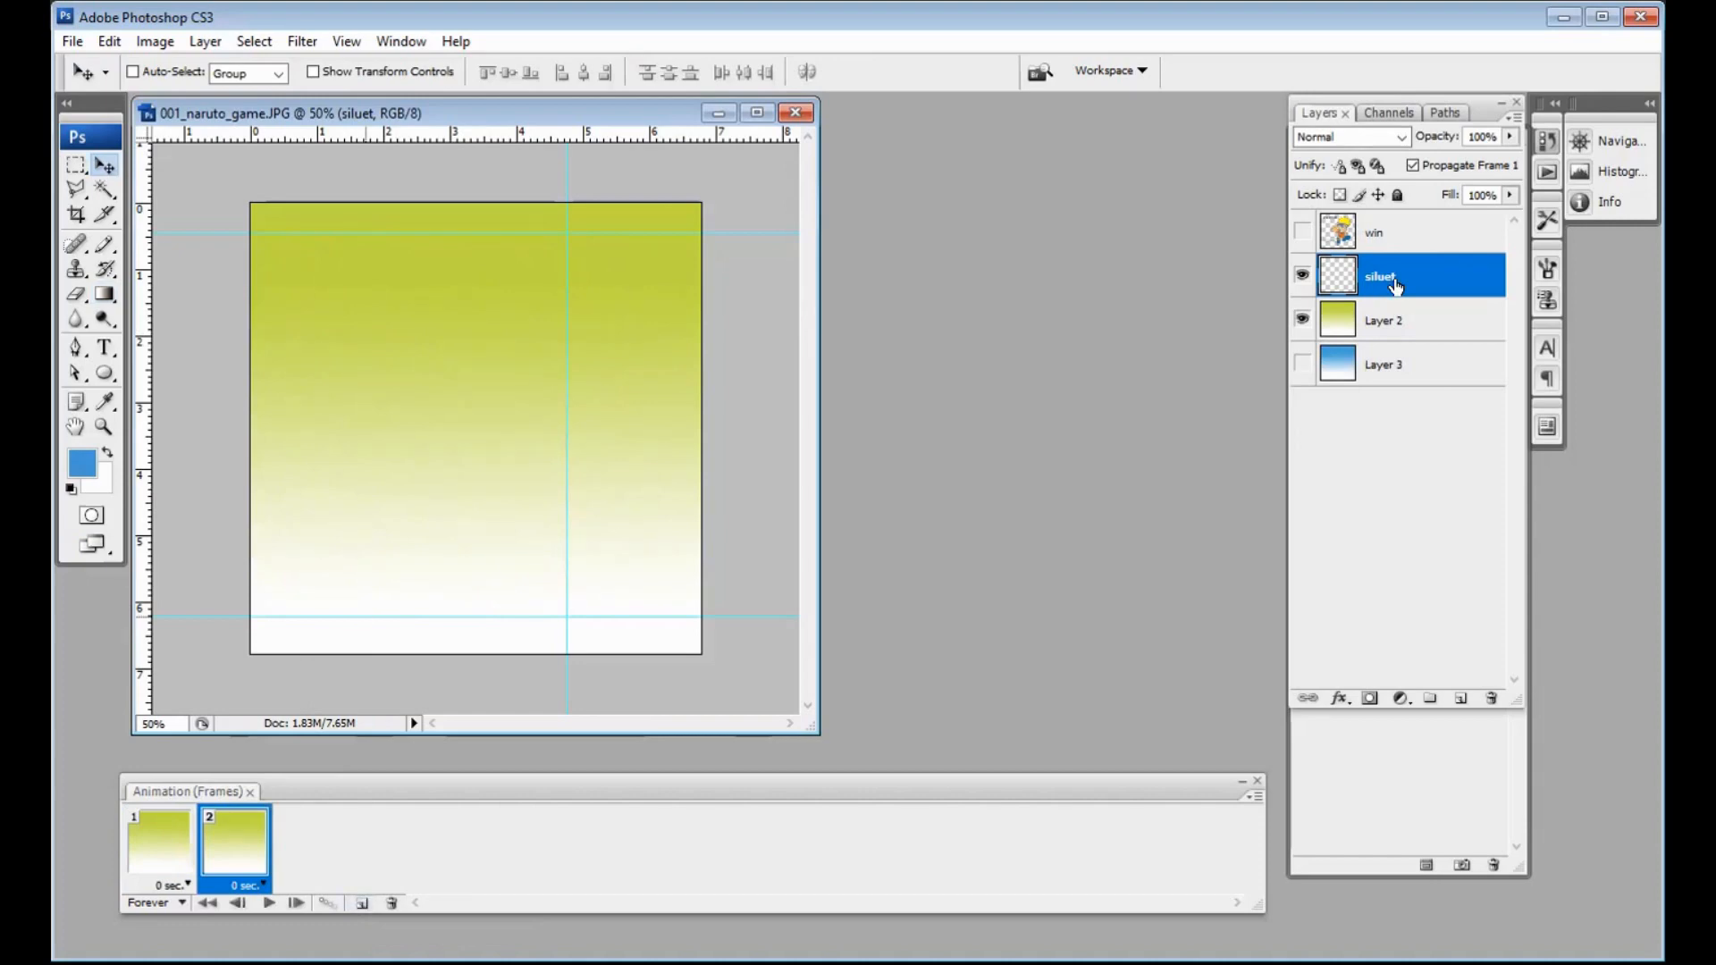
left_click_drag(331, 404, 461, 407)
left_click_drag(459, 345, 699, 352)
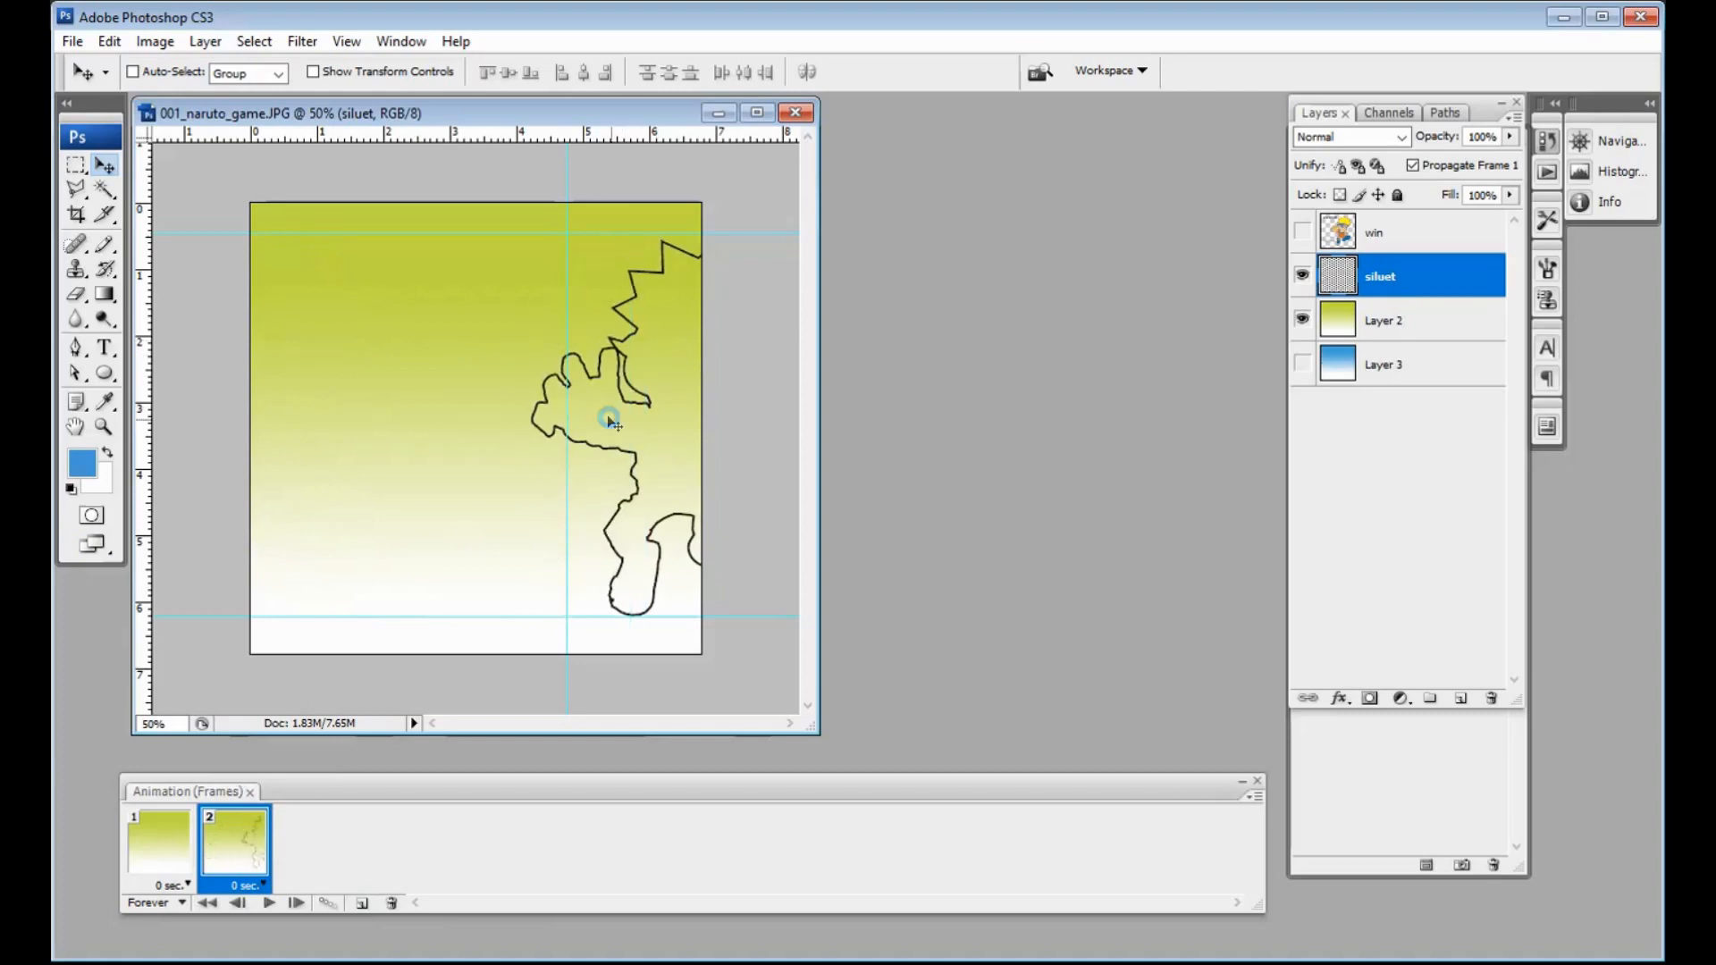
key("shift+Right")
key("shift+Right")
key("shift+Right")
key("shift+Right")
key("shift+Right")
key("shift+Right")
key("shift+Right")
key("shift+Right")
key("shift+Right")
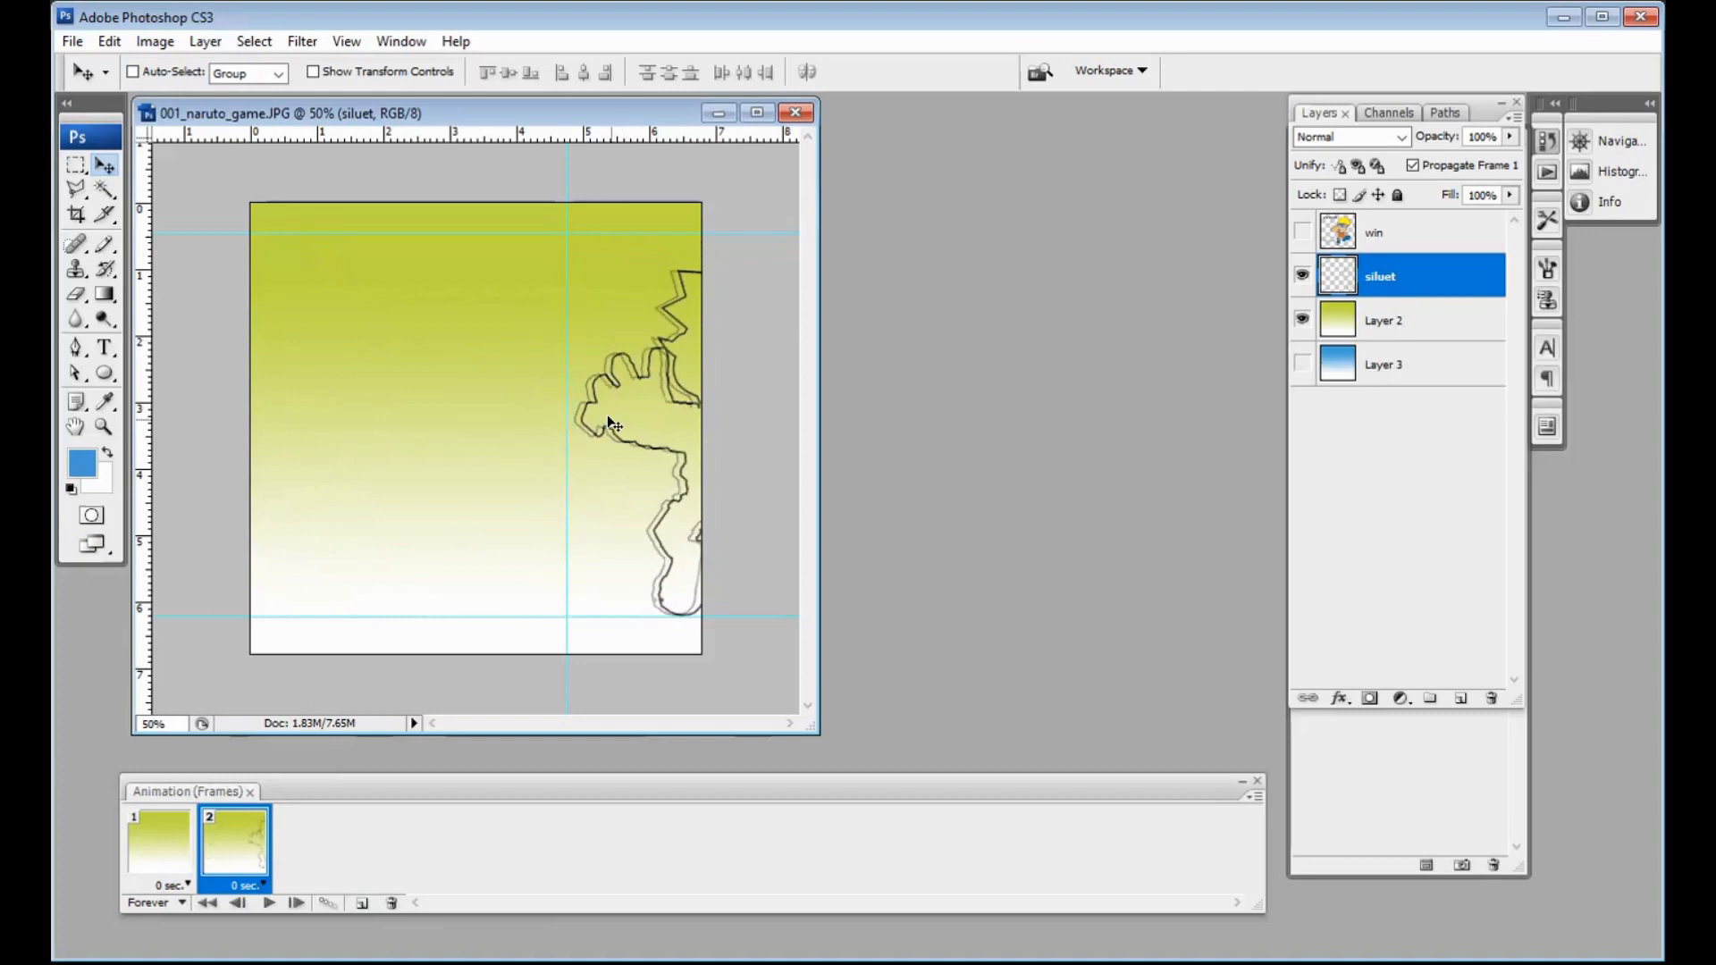
key("shift+Right")
key("shift+Right")
key("shift+Right")
key("shift+Right")
key("shift+Right")
key("shift+Right")
key("shift+Right")
key("shift+Right")
key("shift+Right")
key("shift+Right")
key("shift+Right")
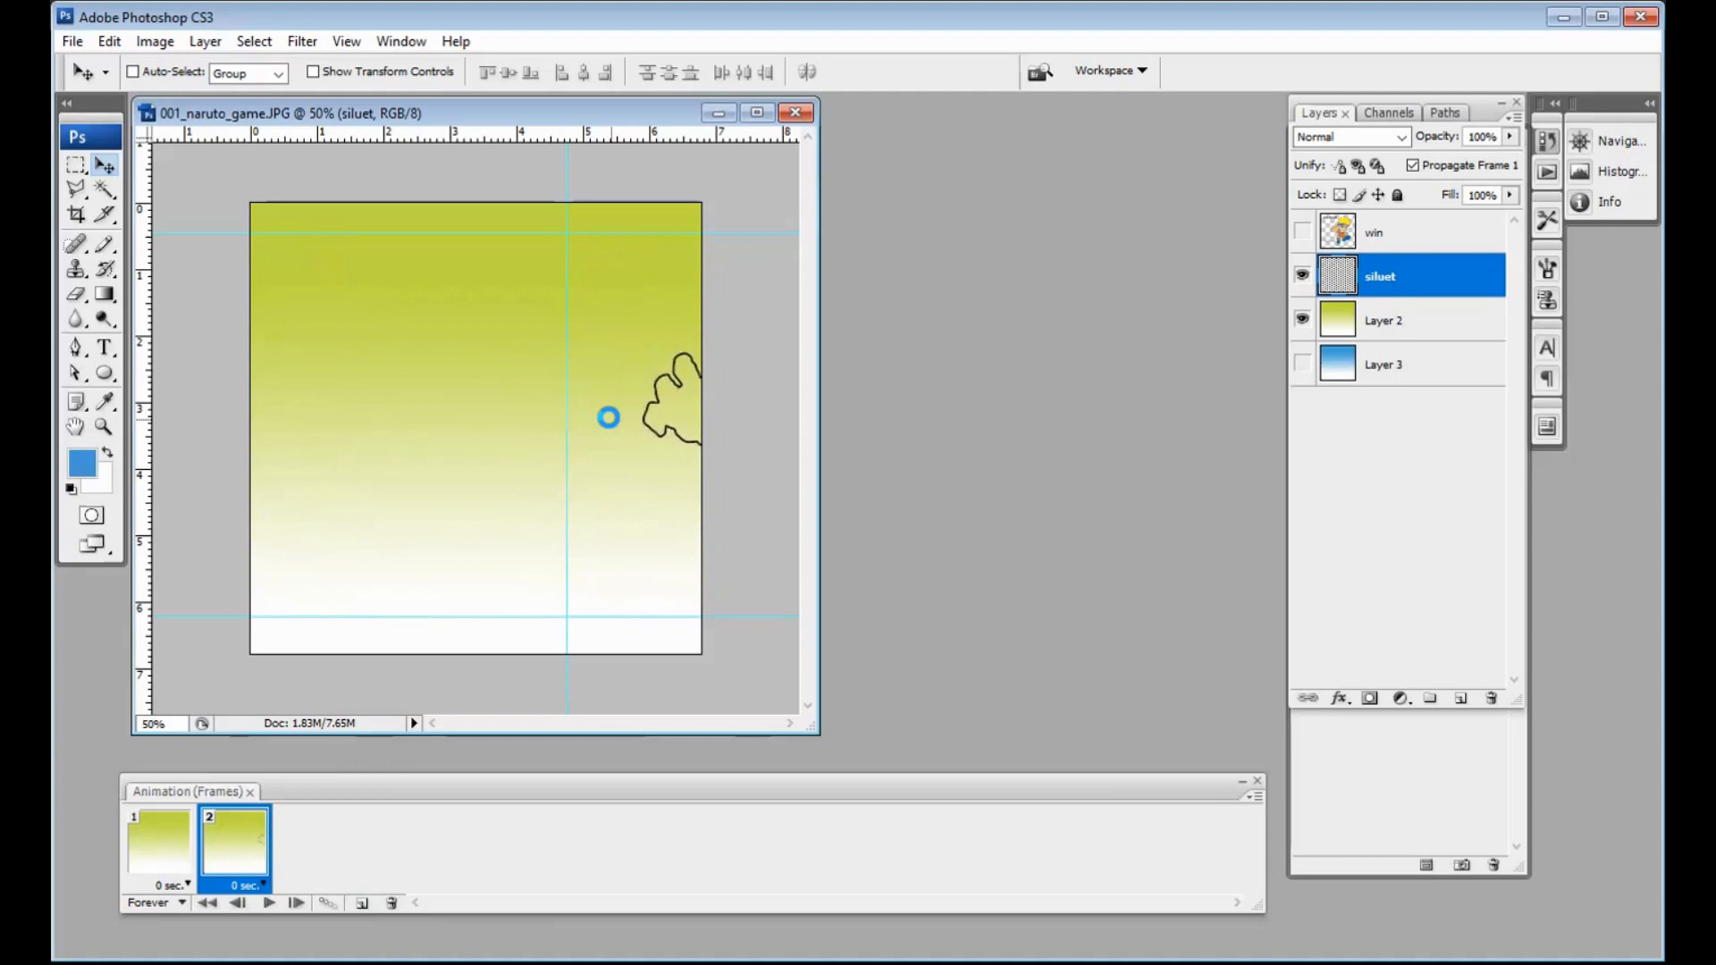
key("shift+Right")
key("shift+Right")
key("shift+Right")
key("shift+Right")
key("shift+Right")
key("shift+Right")
key("shift+Right")
key("shift+Right")
key("shift+Right")
key("shift+Right")
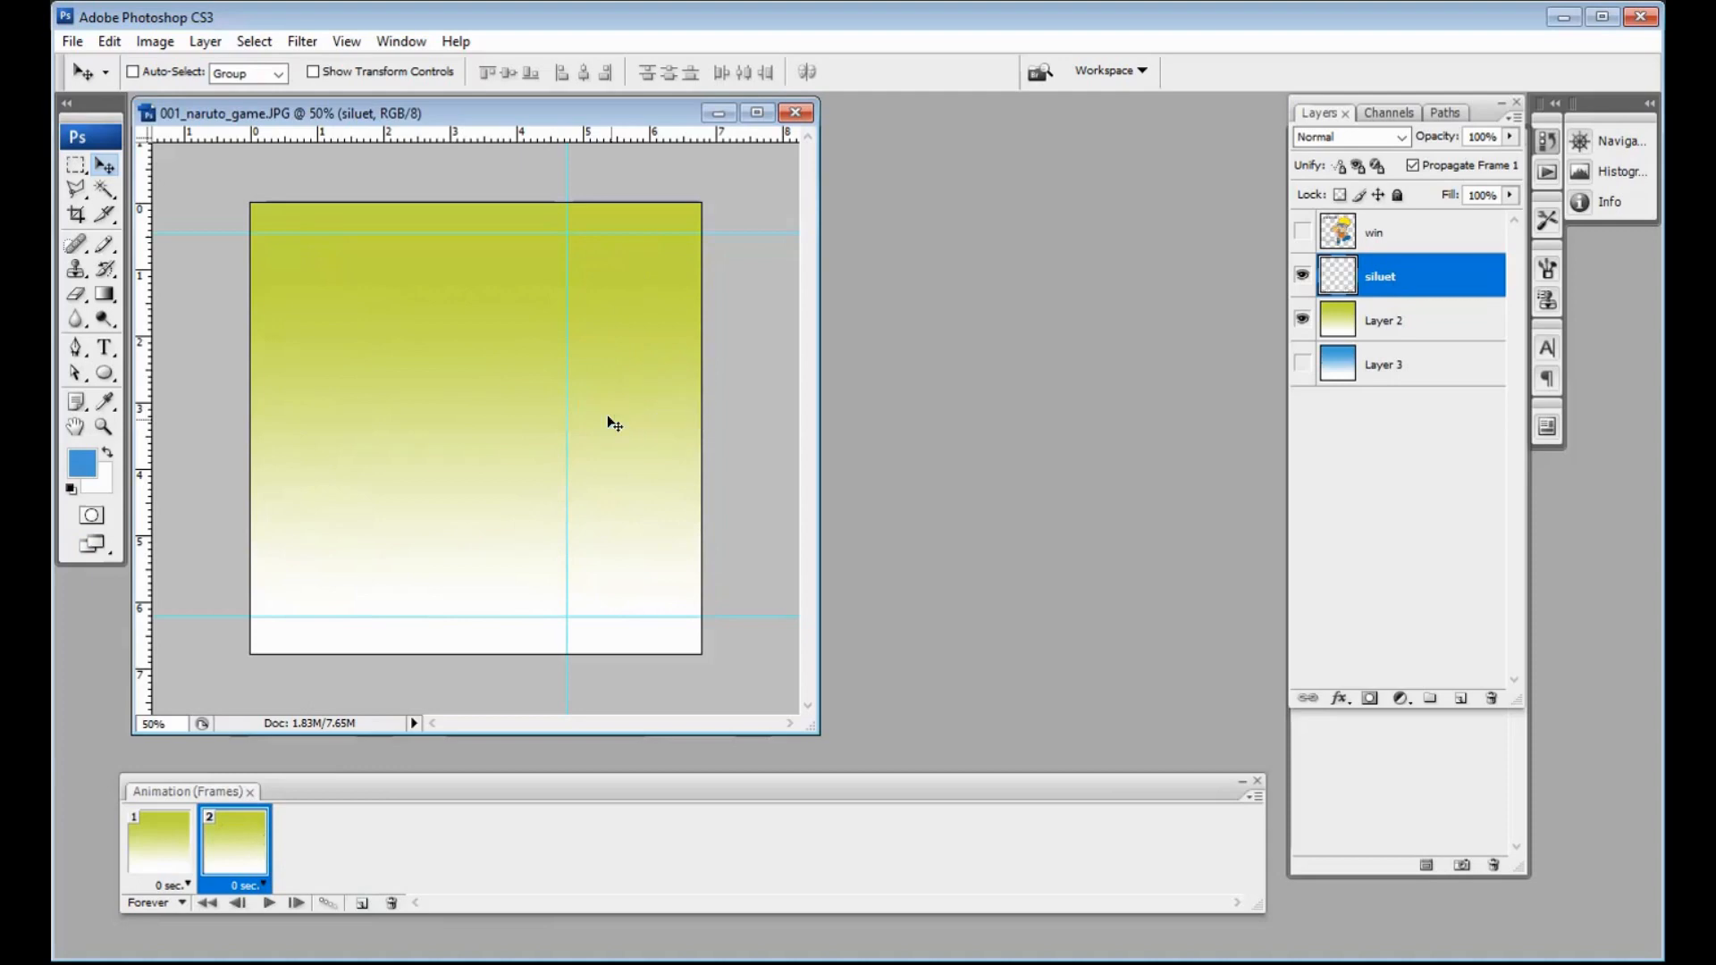
Step: Set the delay of animation frames 1 and 2 to 0.2 seconds
left_click(165, 845)
left_click(218, 854)
left_click(165, 851)
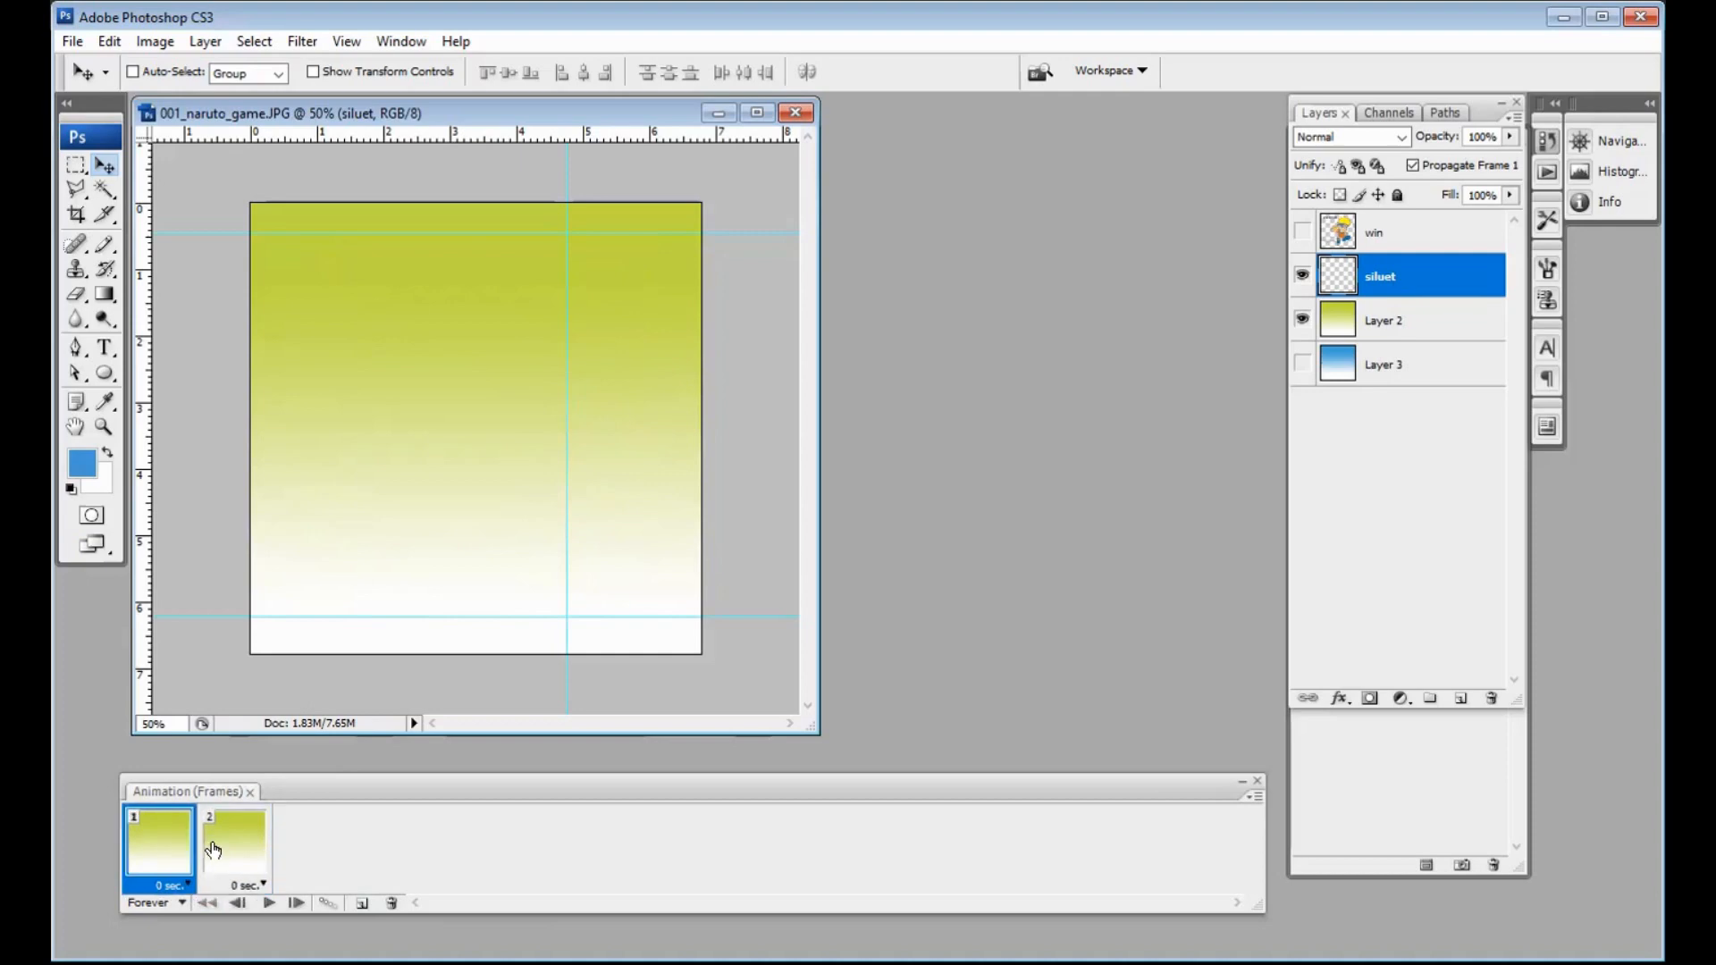
left_click(234, 854, "shift")
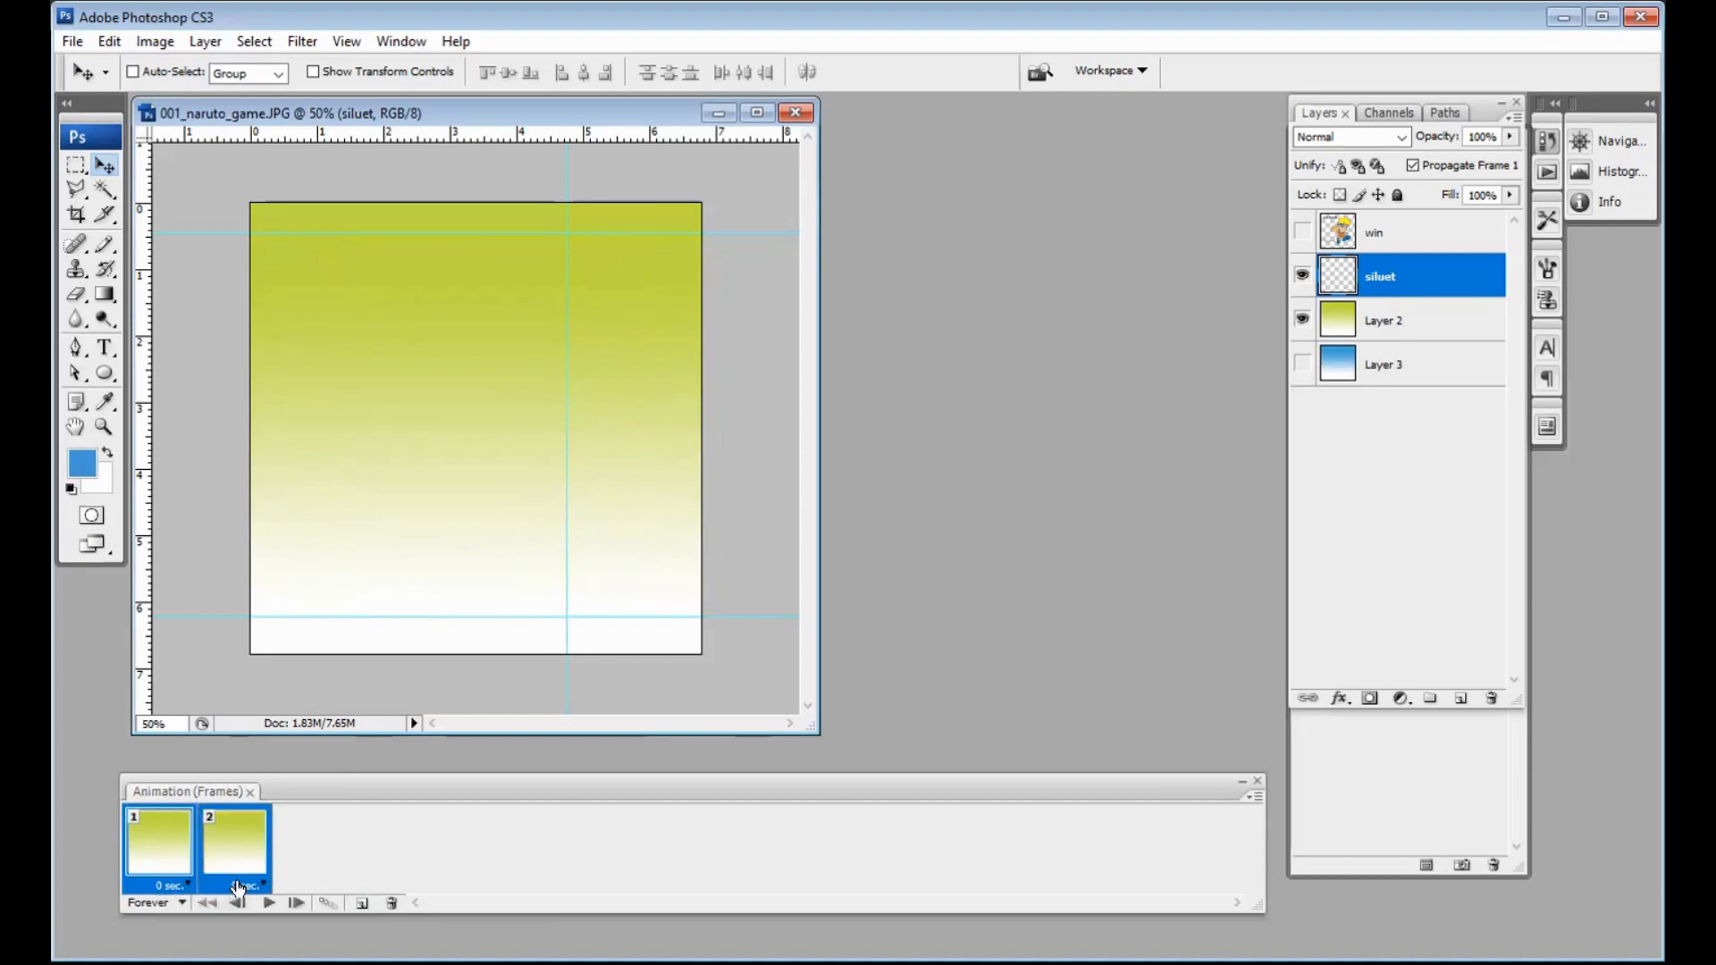
left_click(237, 885)
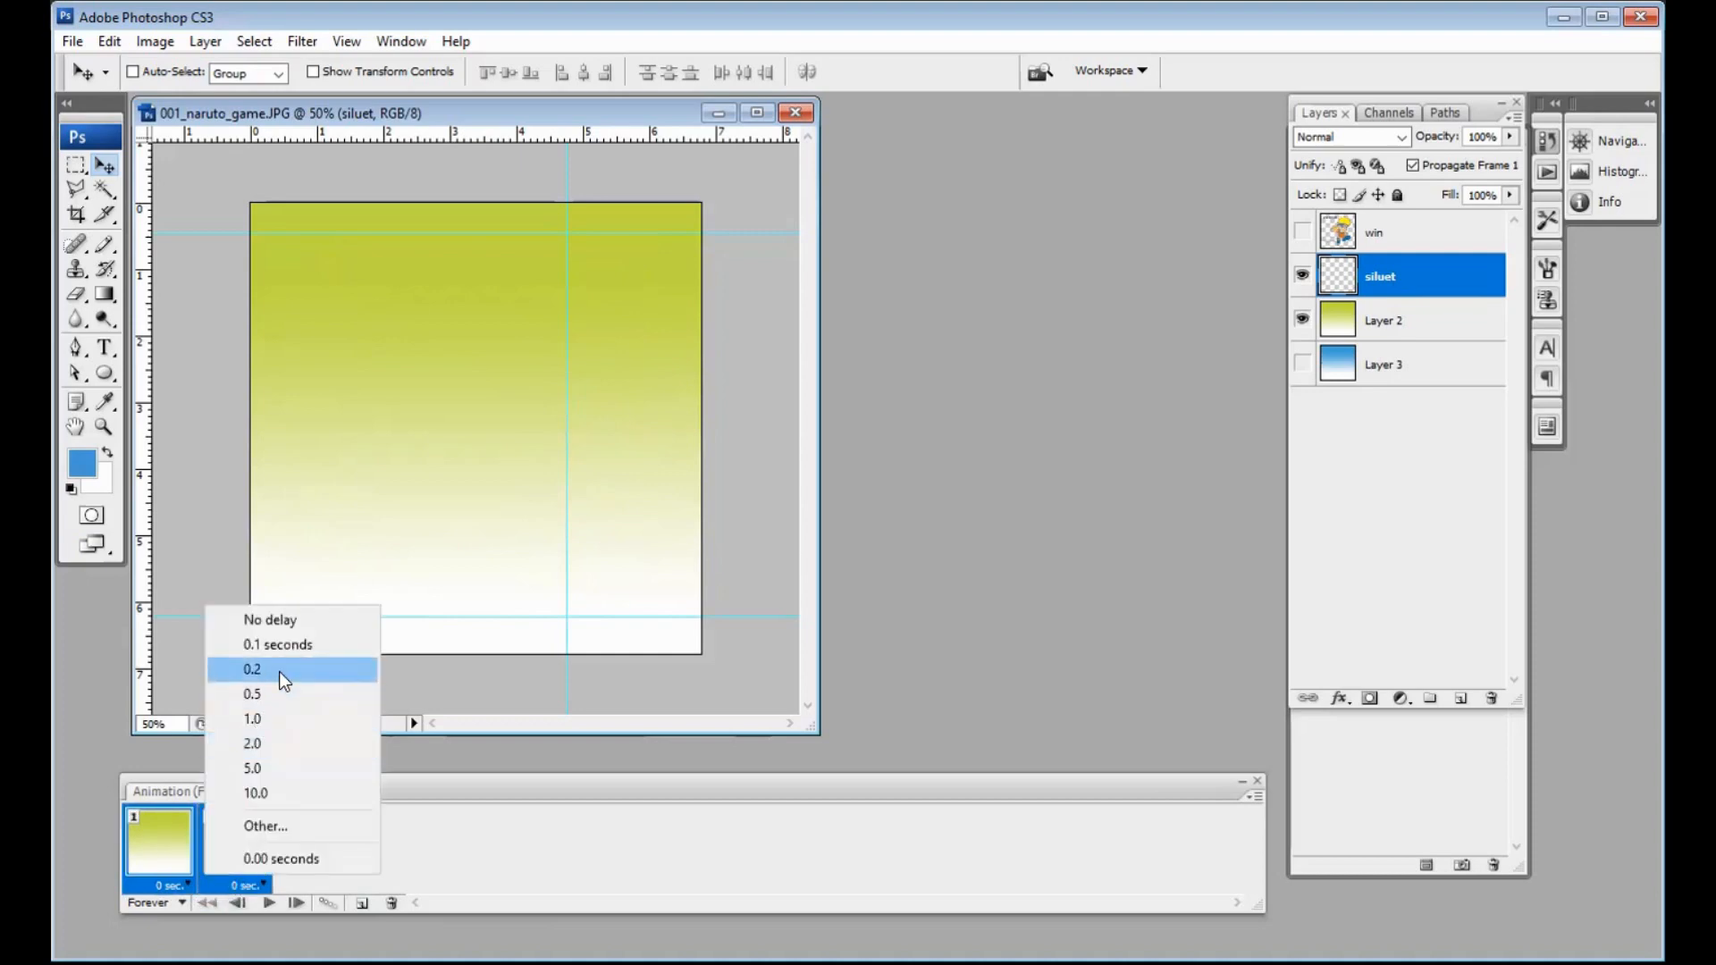
left_click(279, 672)
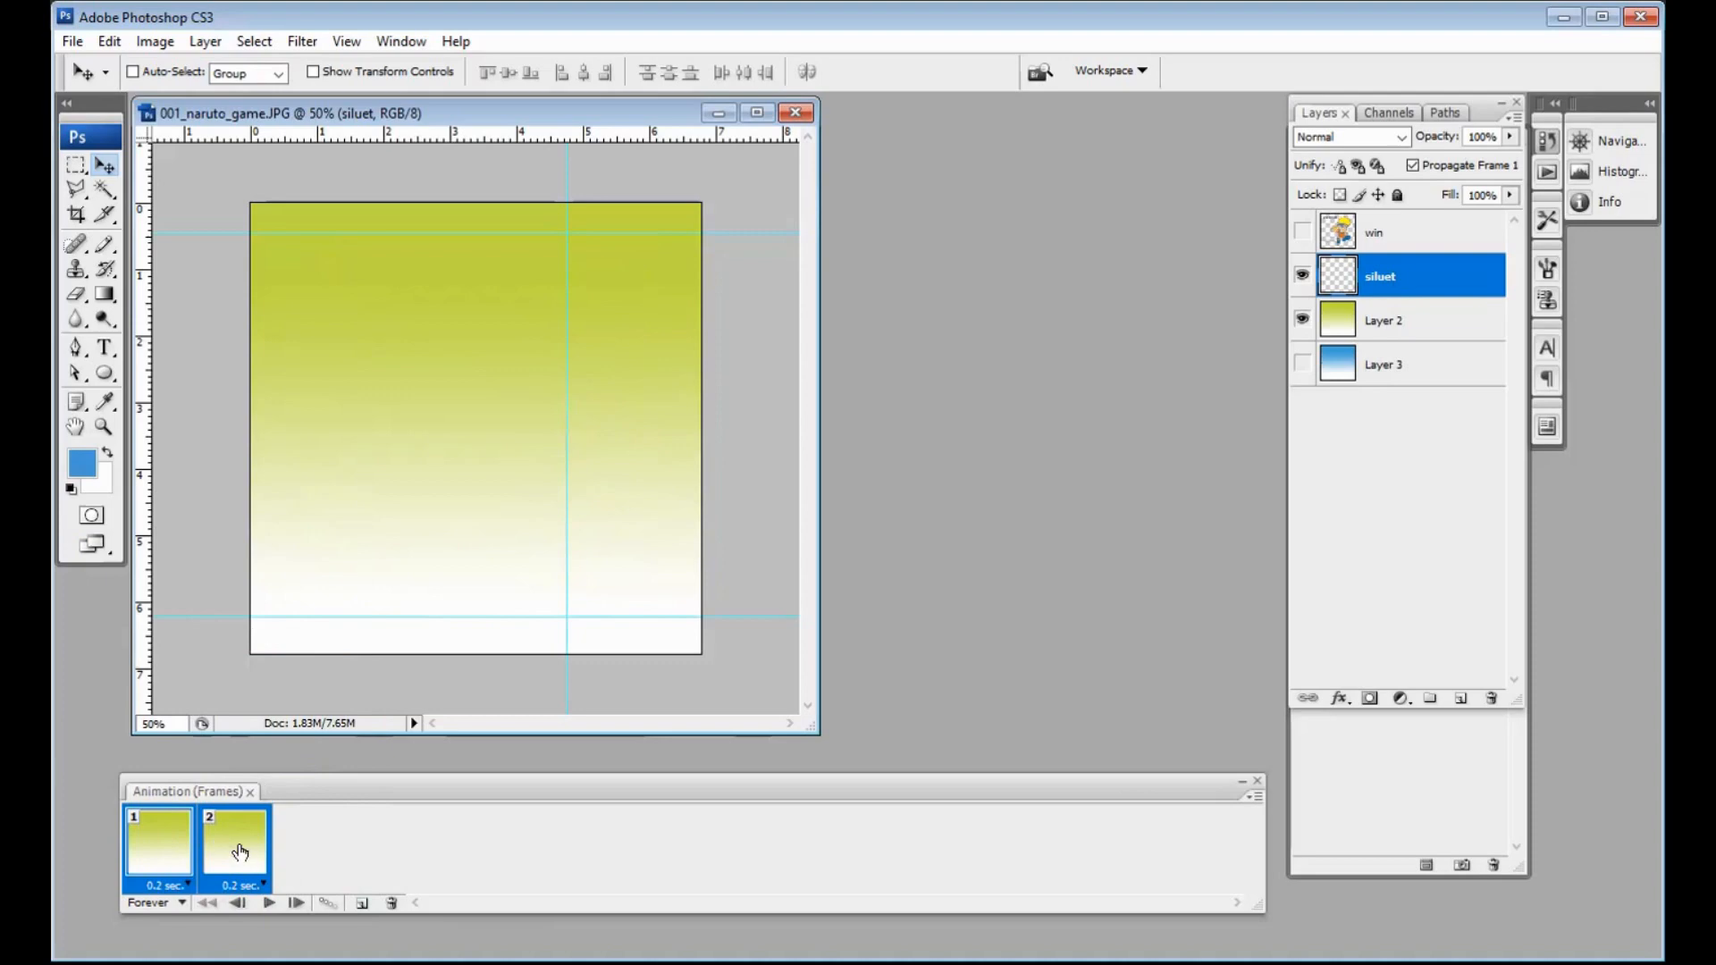
Step: Tween the two selected frames with 20 added frames, covering all layers with position, opacity and effects
left_click(327, 905)
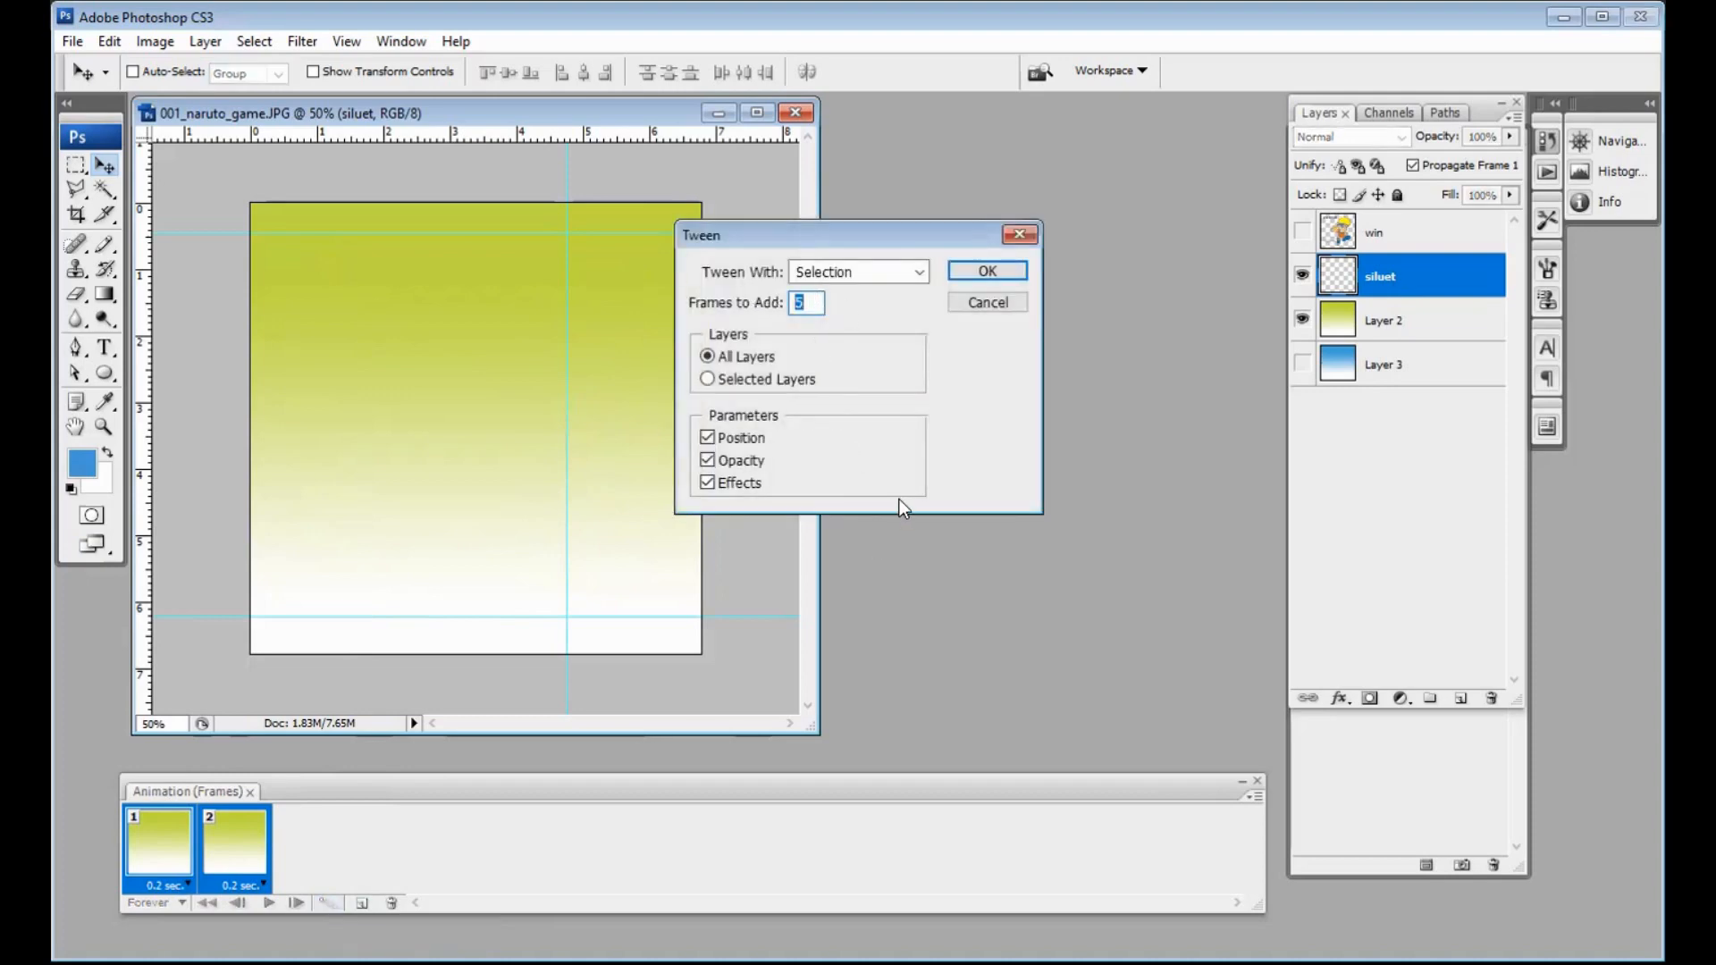
type("20")
left_click(988, 275)
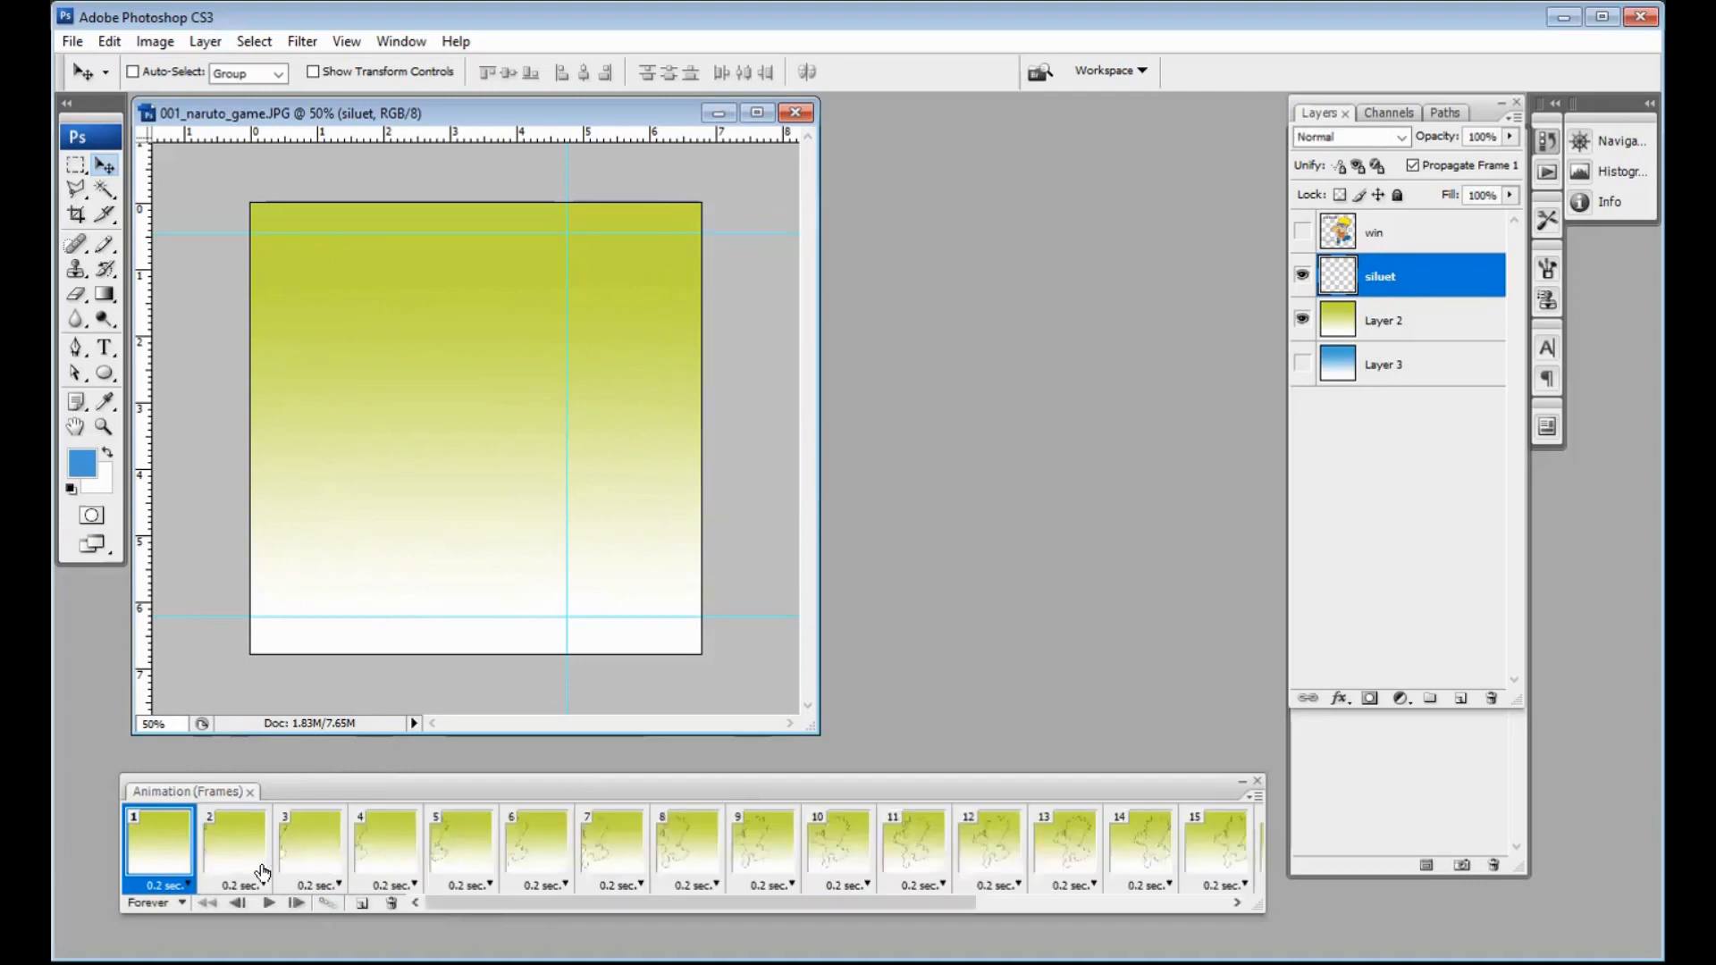
Step: Play back the tweened animation and compare the outline's position against the vertical guide in frames 12 and 13
left_click(267, 904)
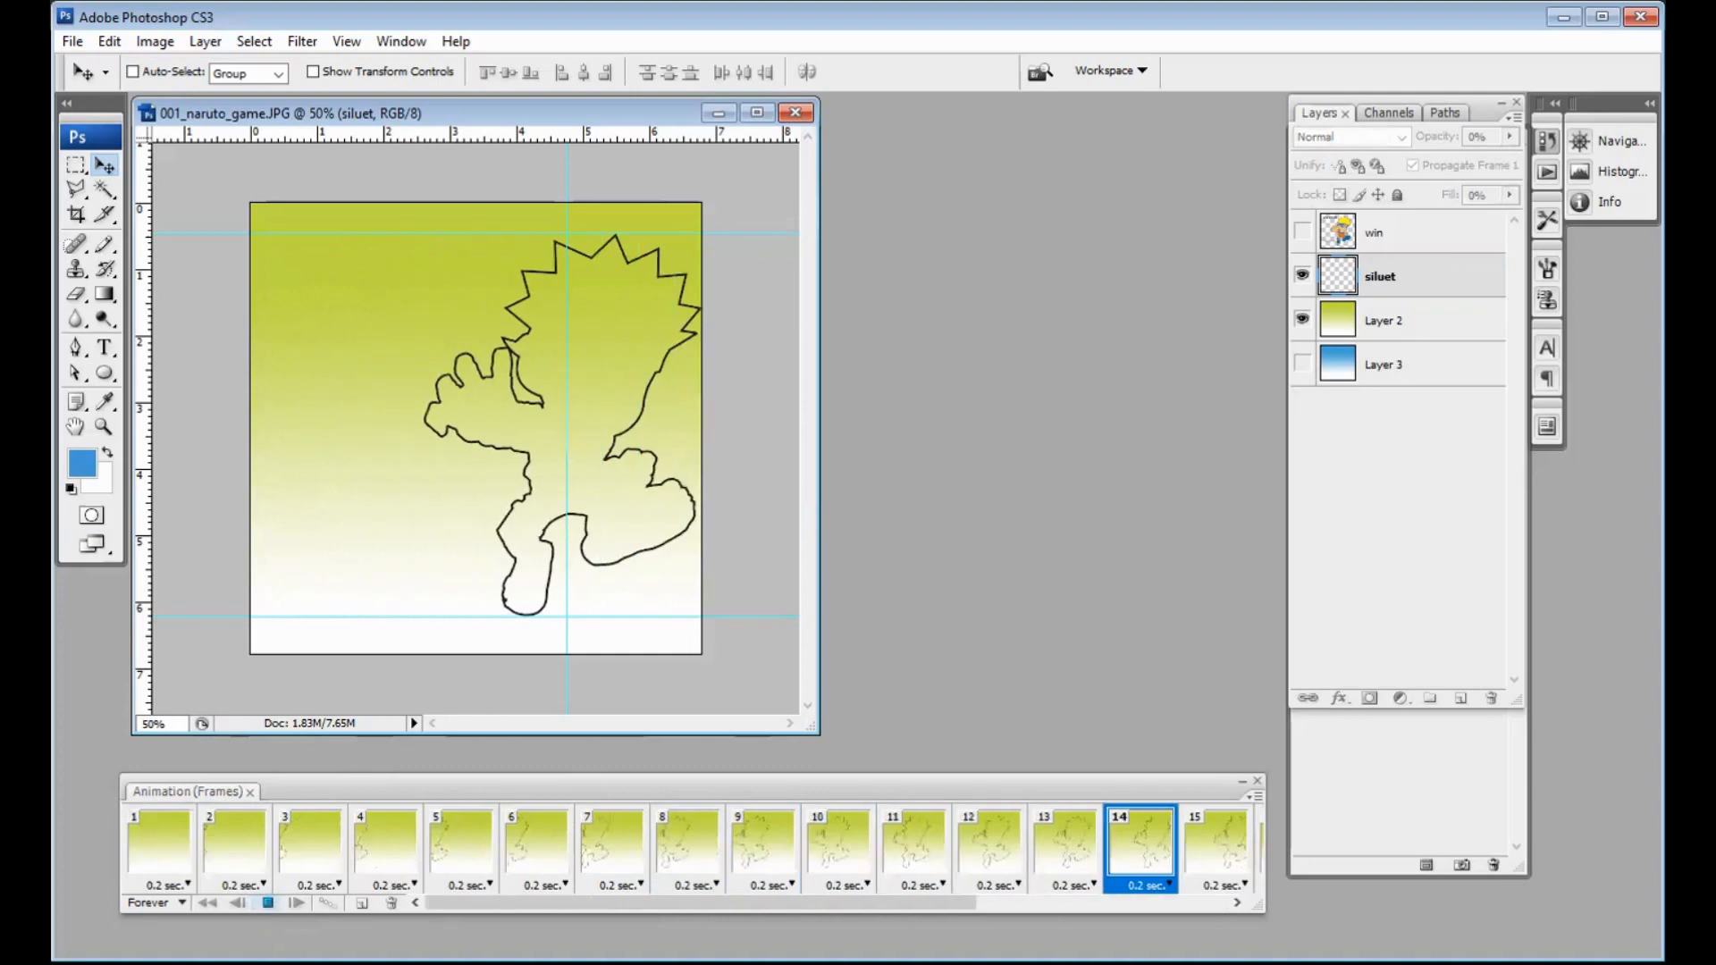
left_click(267, 903)
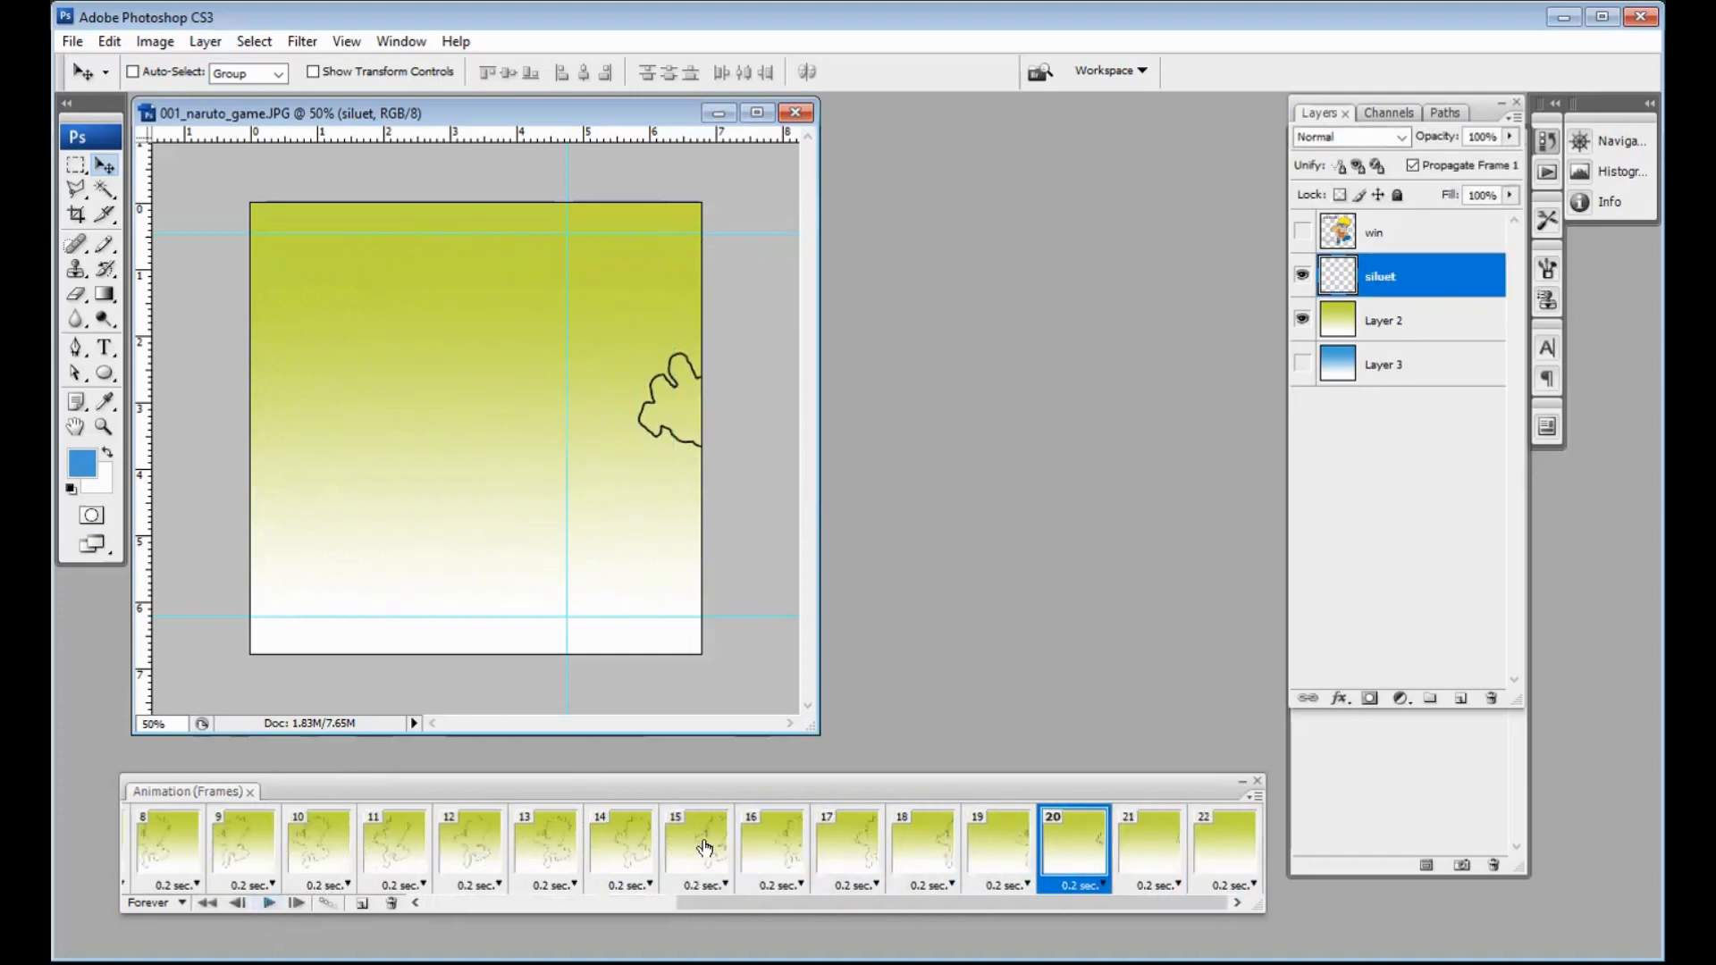
left_click(550, 846)
left_click(491, 846)
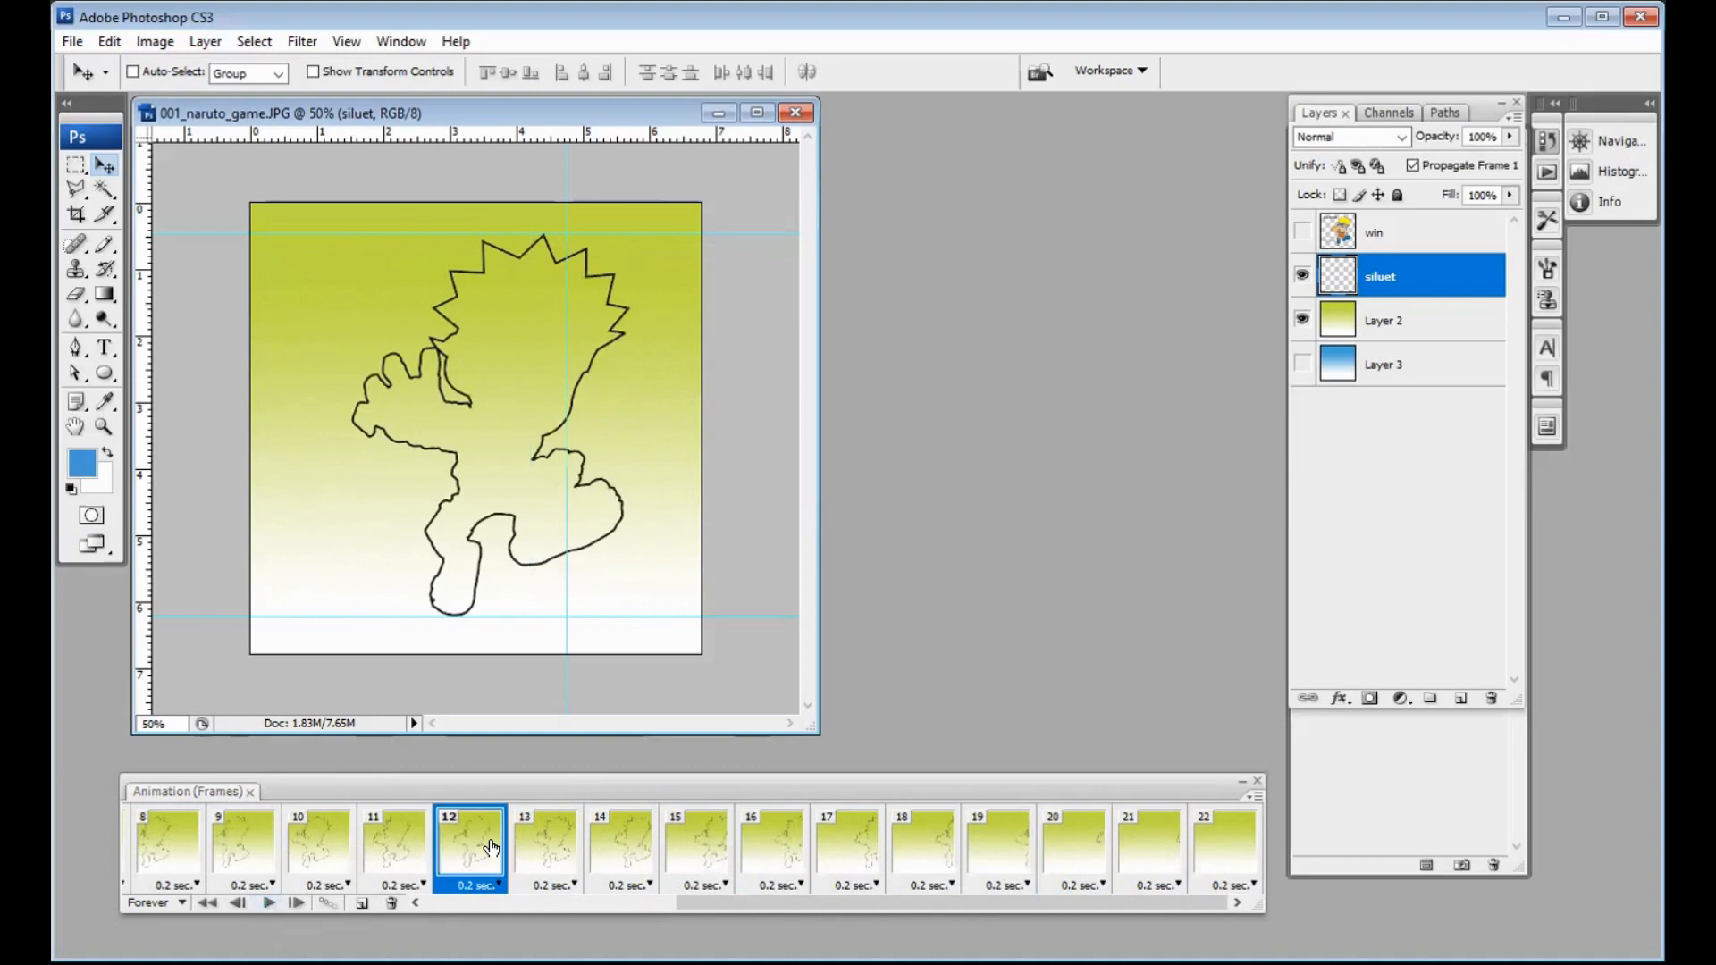
left_click(550, 844)
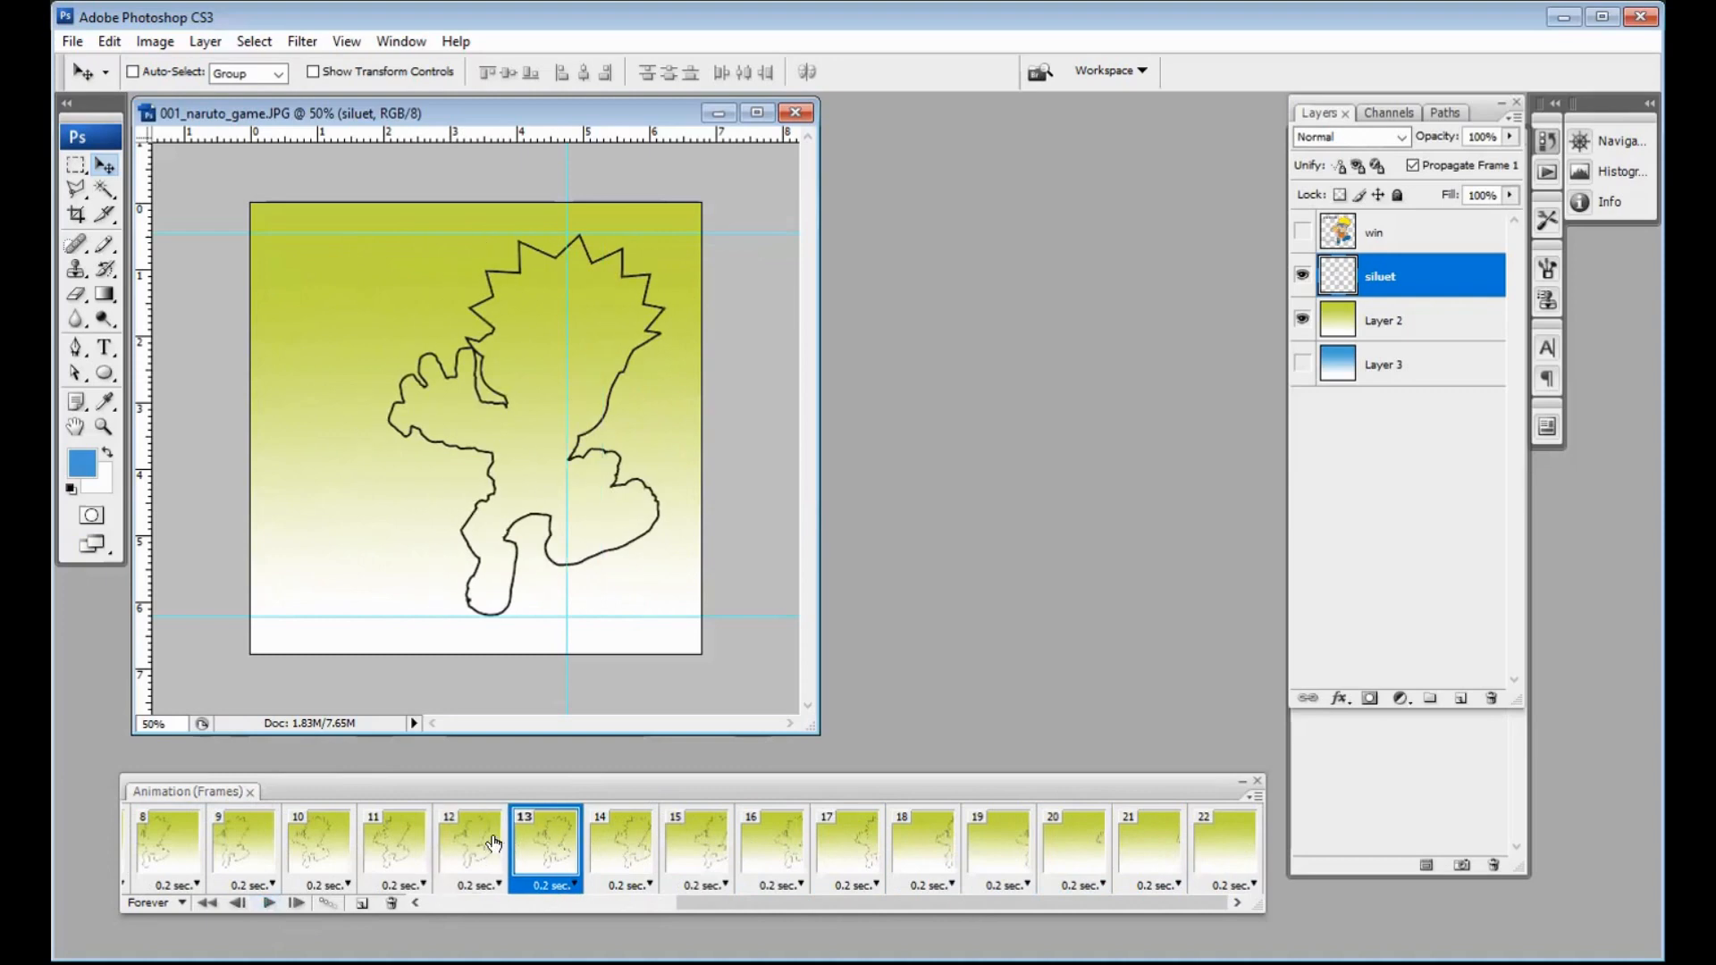
left_click(494, 845)
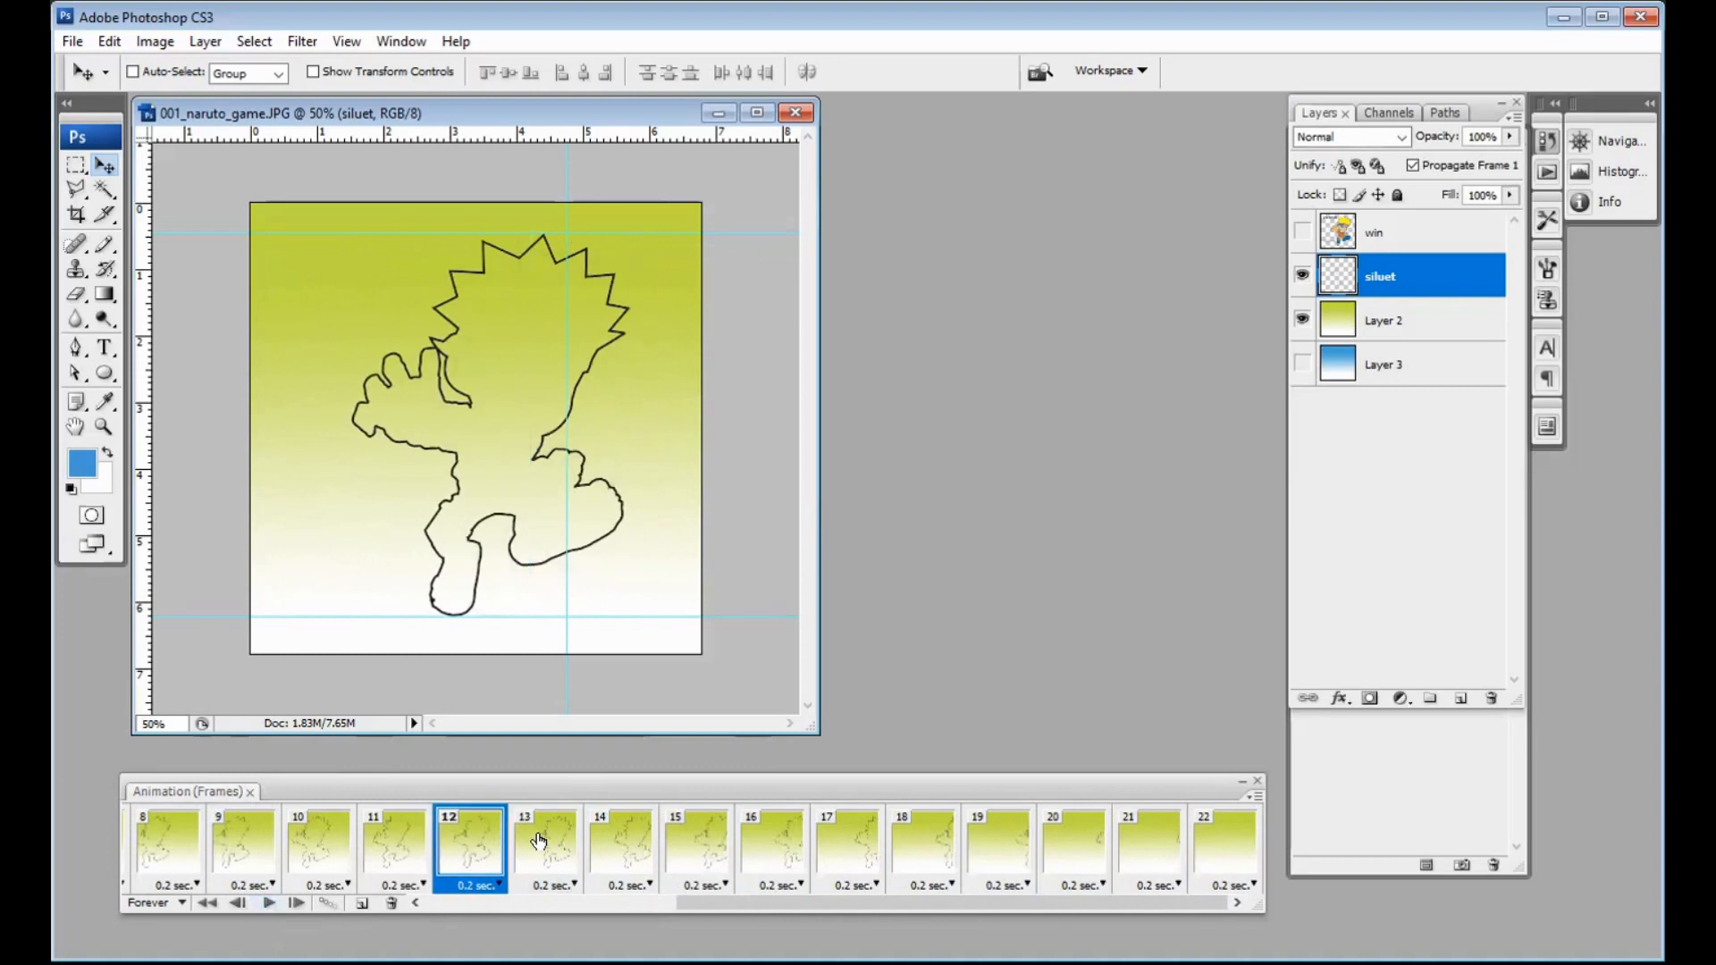
left_click(539, 840)
left_click(471, 840)
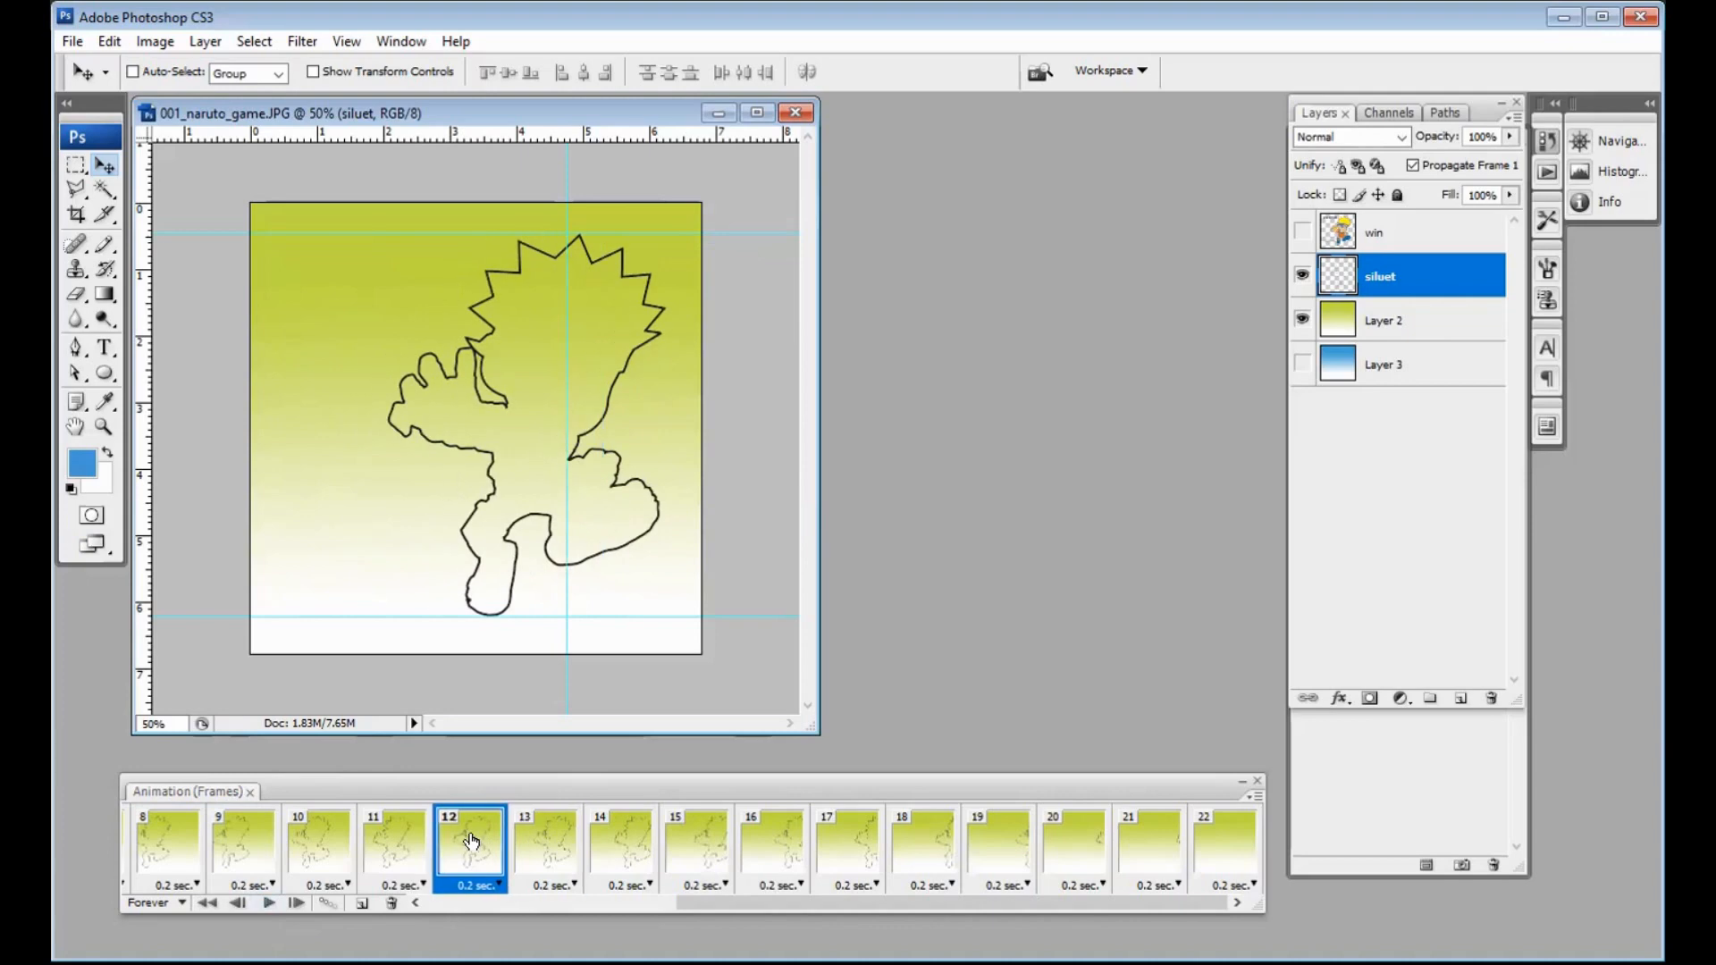
left_click(527, 842)
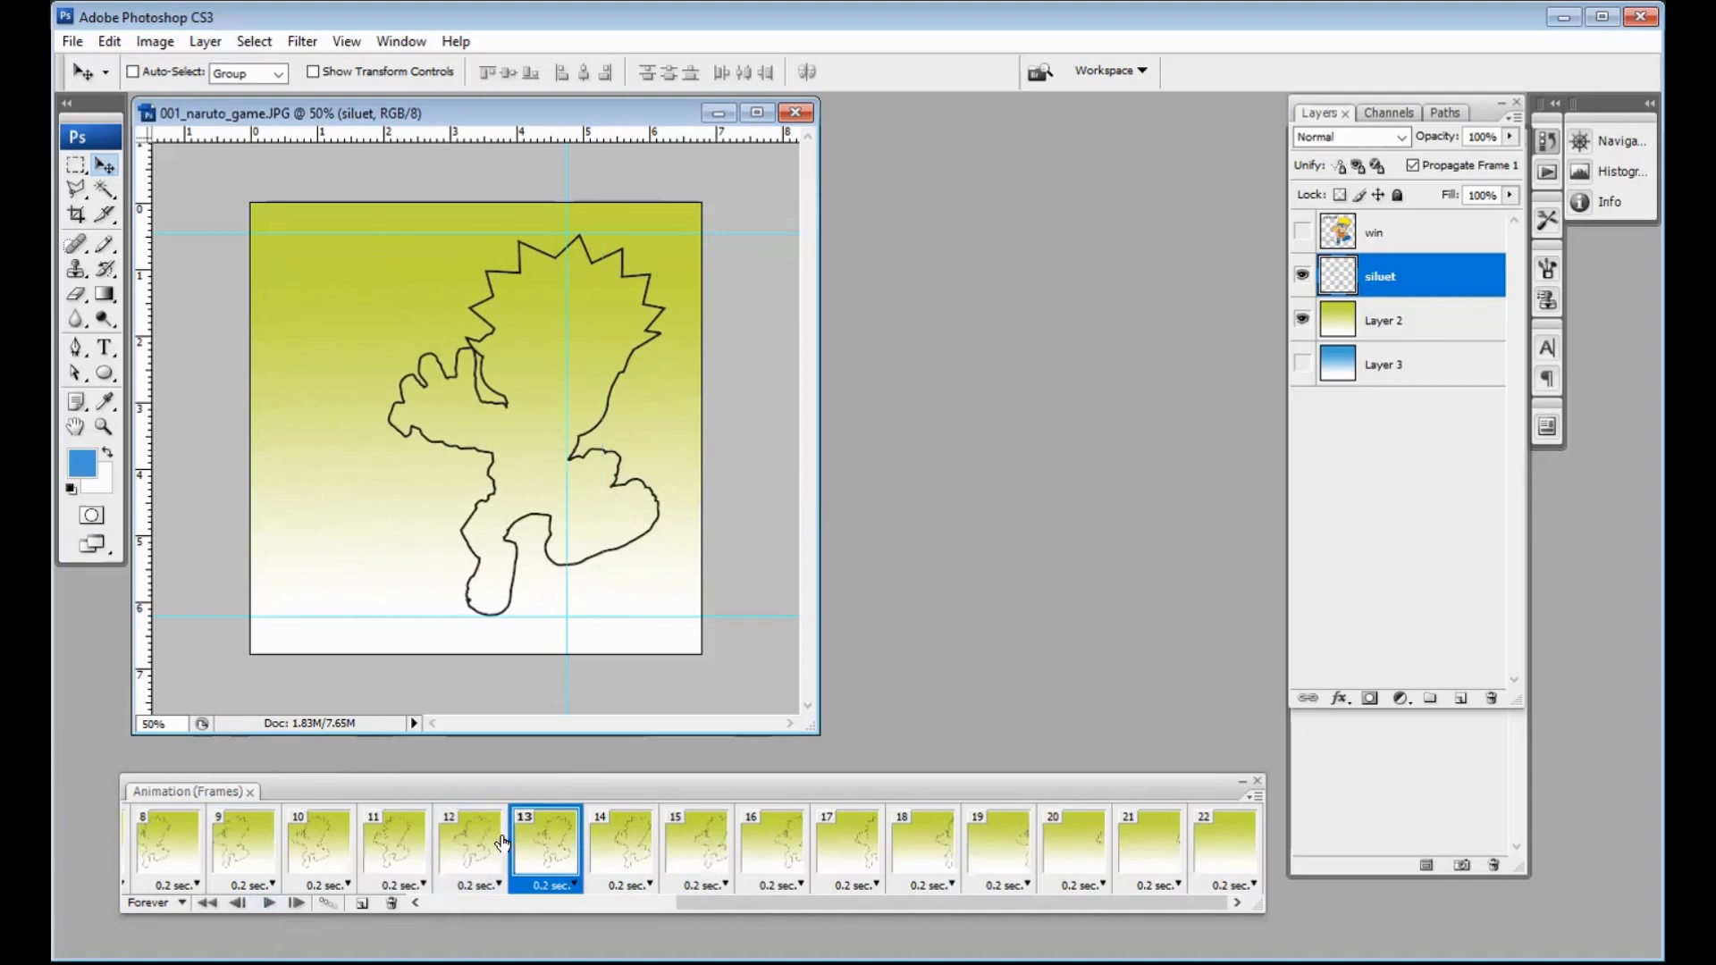
Step: Tween frames 12 and 13 with 1 added frame, covering all layers with position, opacity and effects
left_click(502, 842)
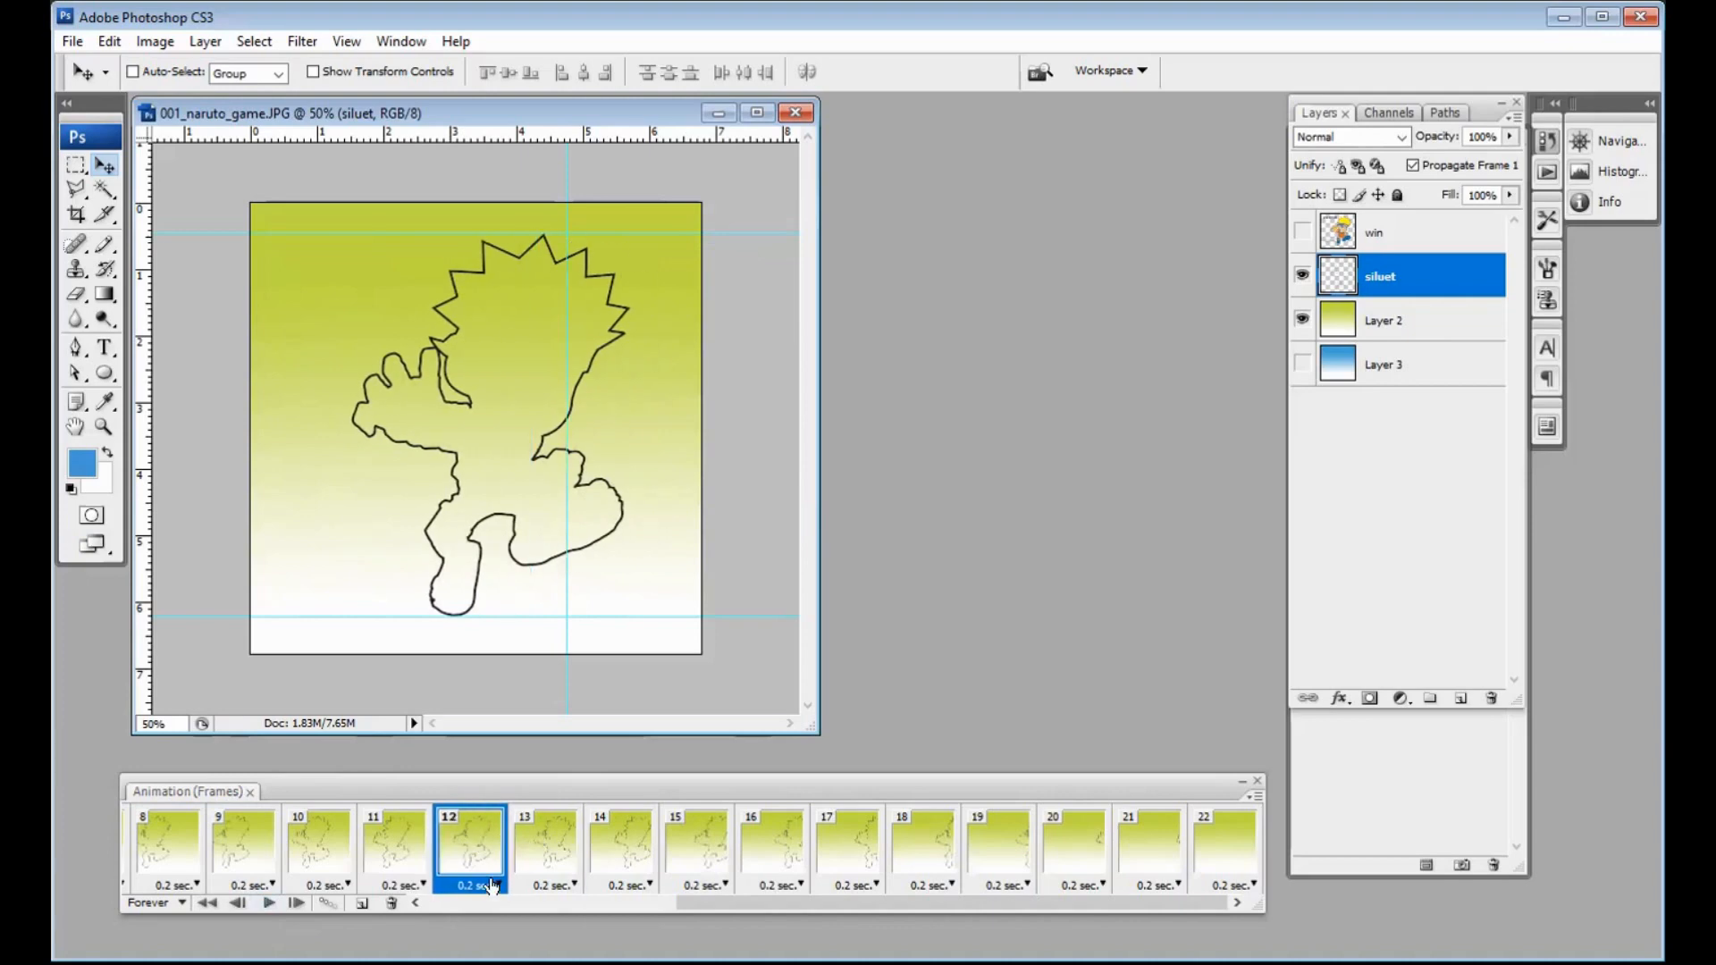
left_click(527, 841, "shift")
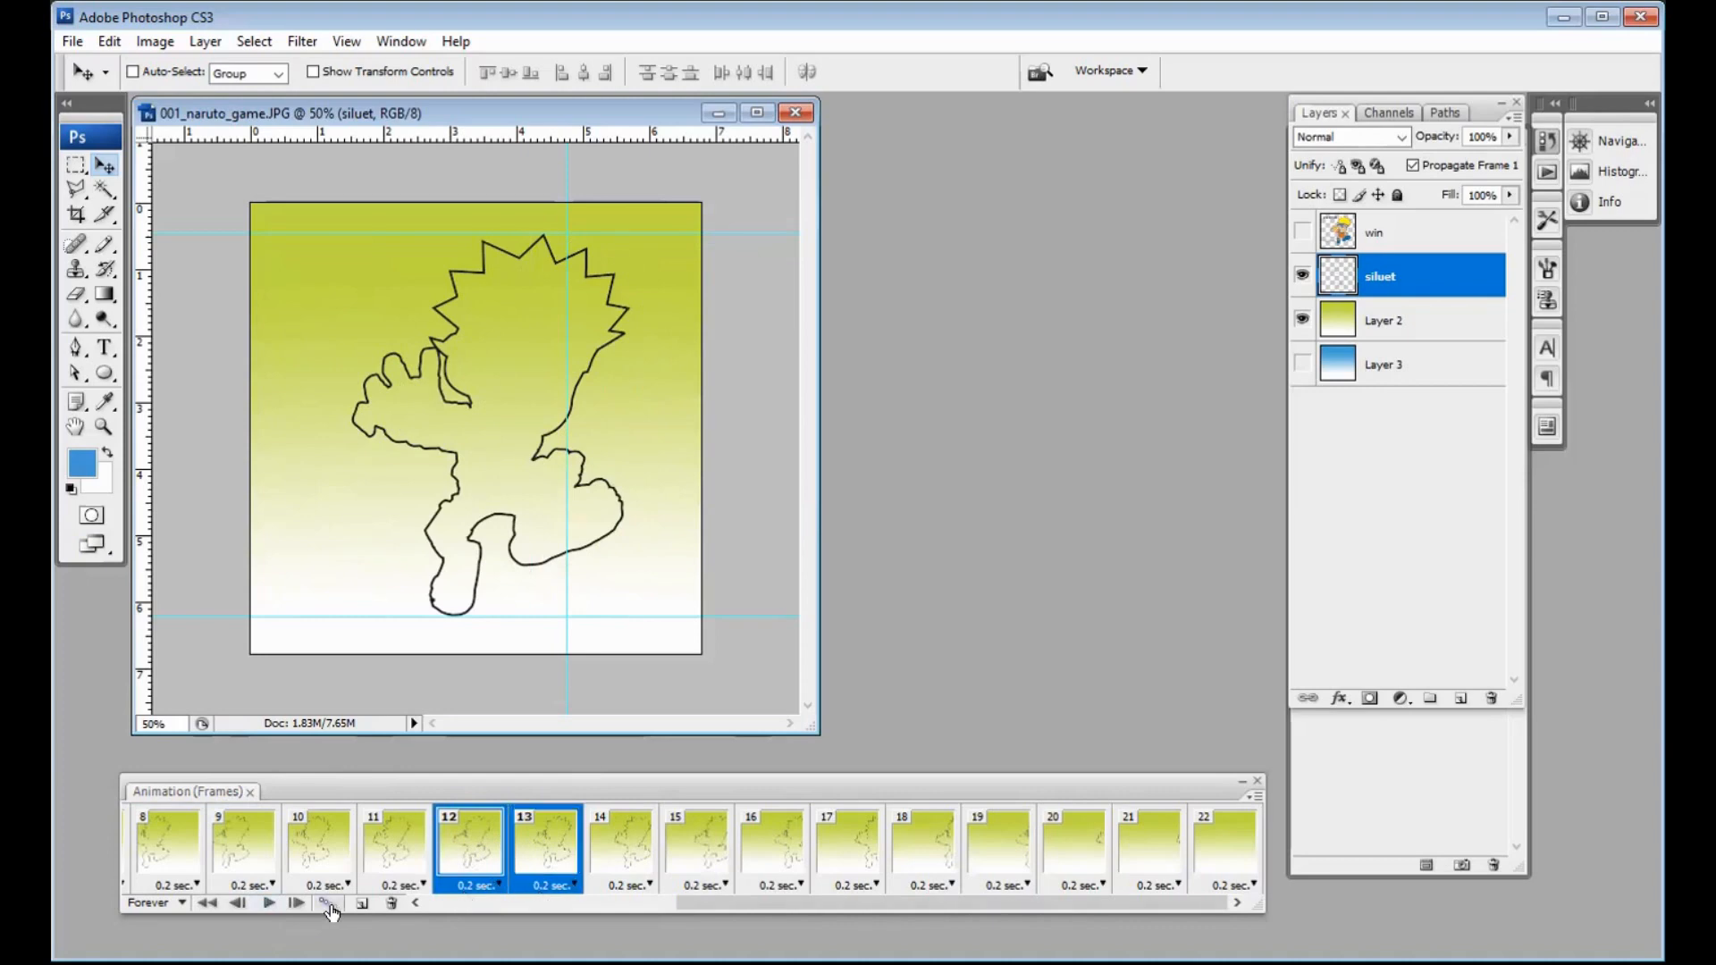
left_click(325, 903)
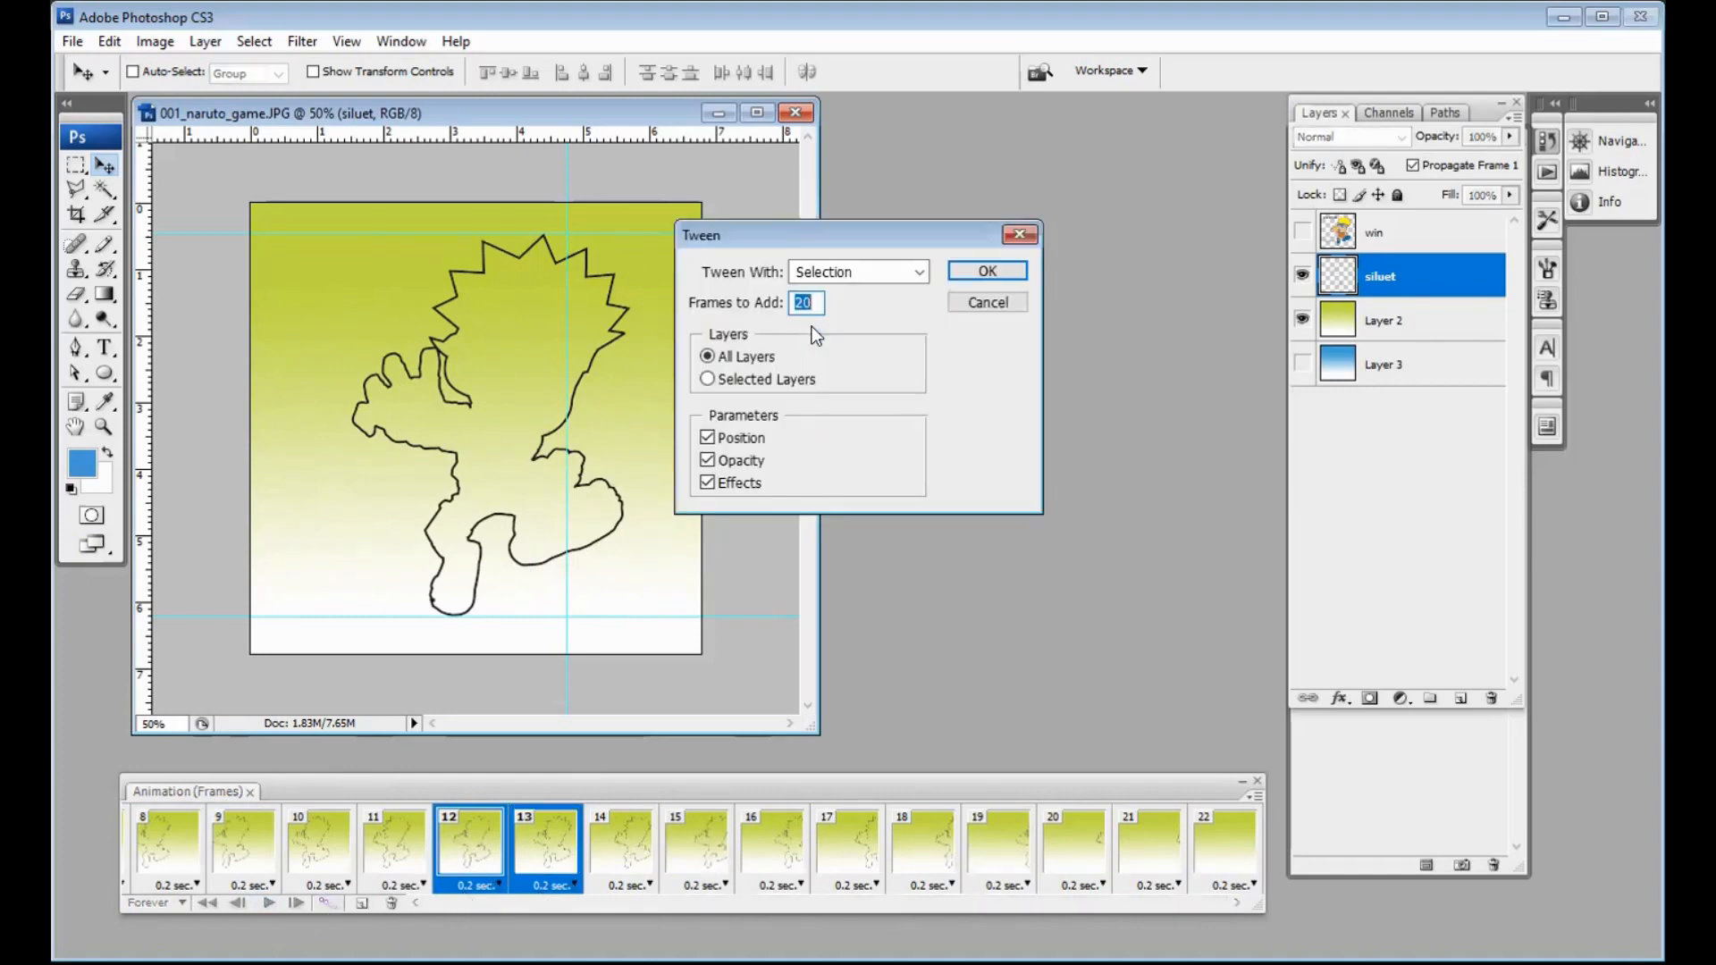
left_click(818, 304)
type("1")
left_click(978, 277)
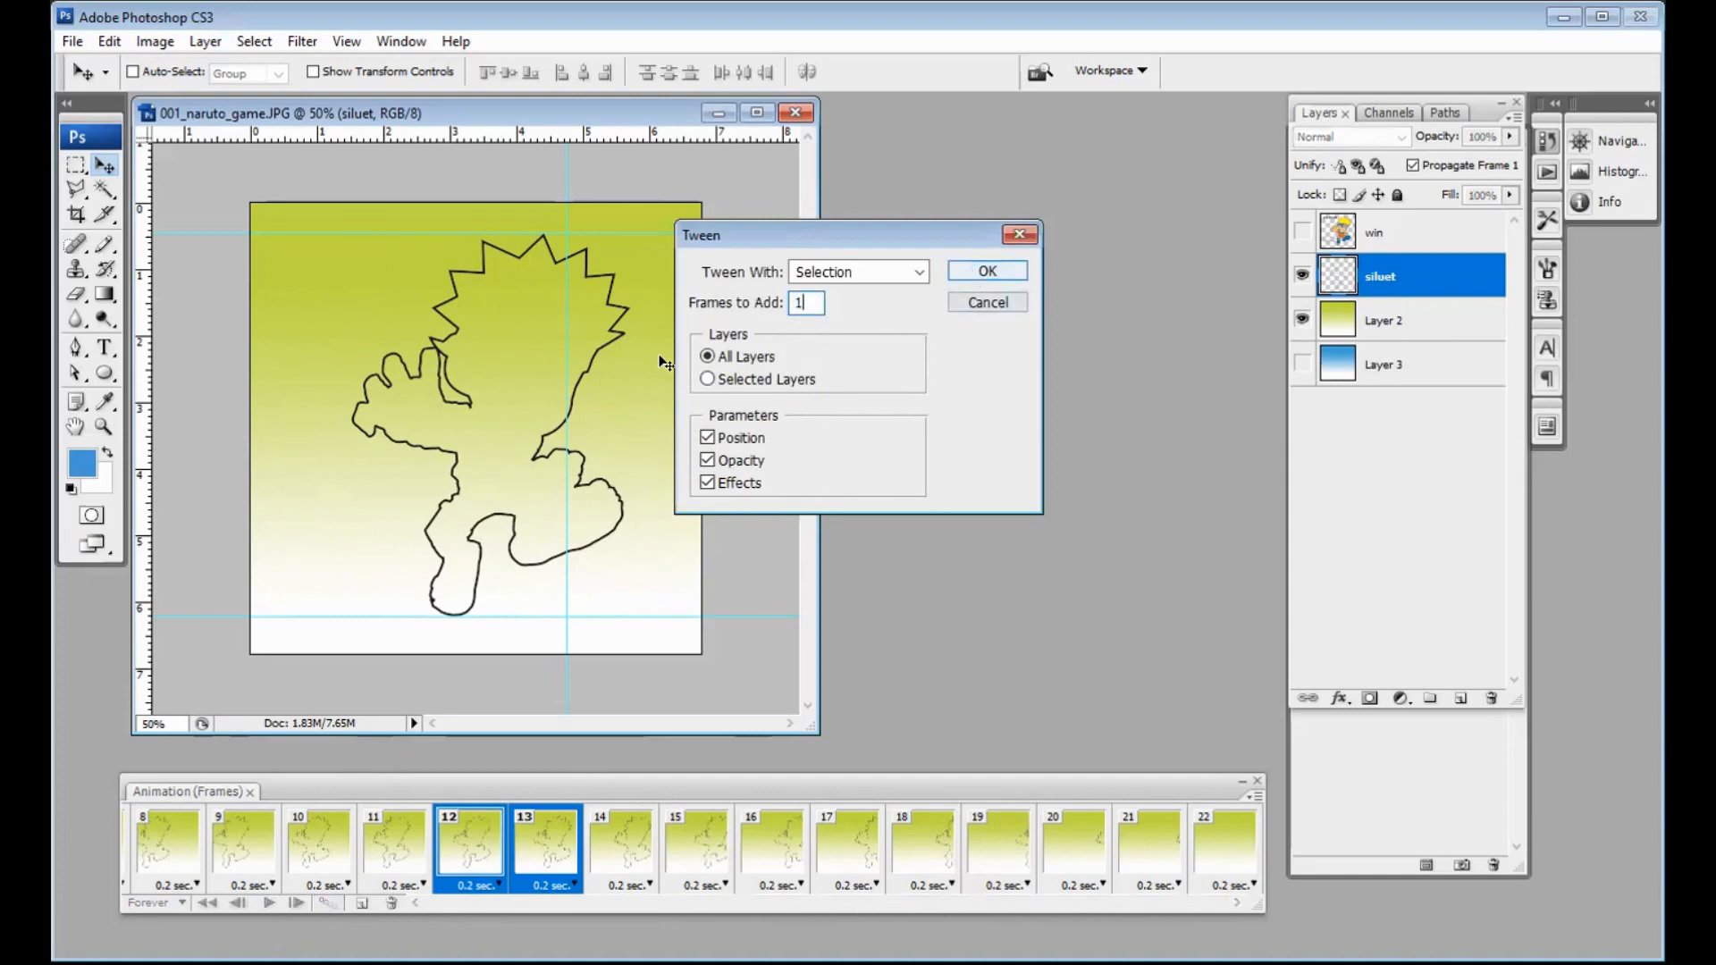
Step: In frame 13, show the win layer and Layer 3, and move Layer 2 below Layer 3 in the layer stack
left_click(546, 844)
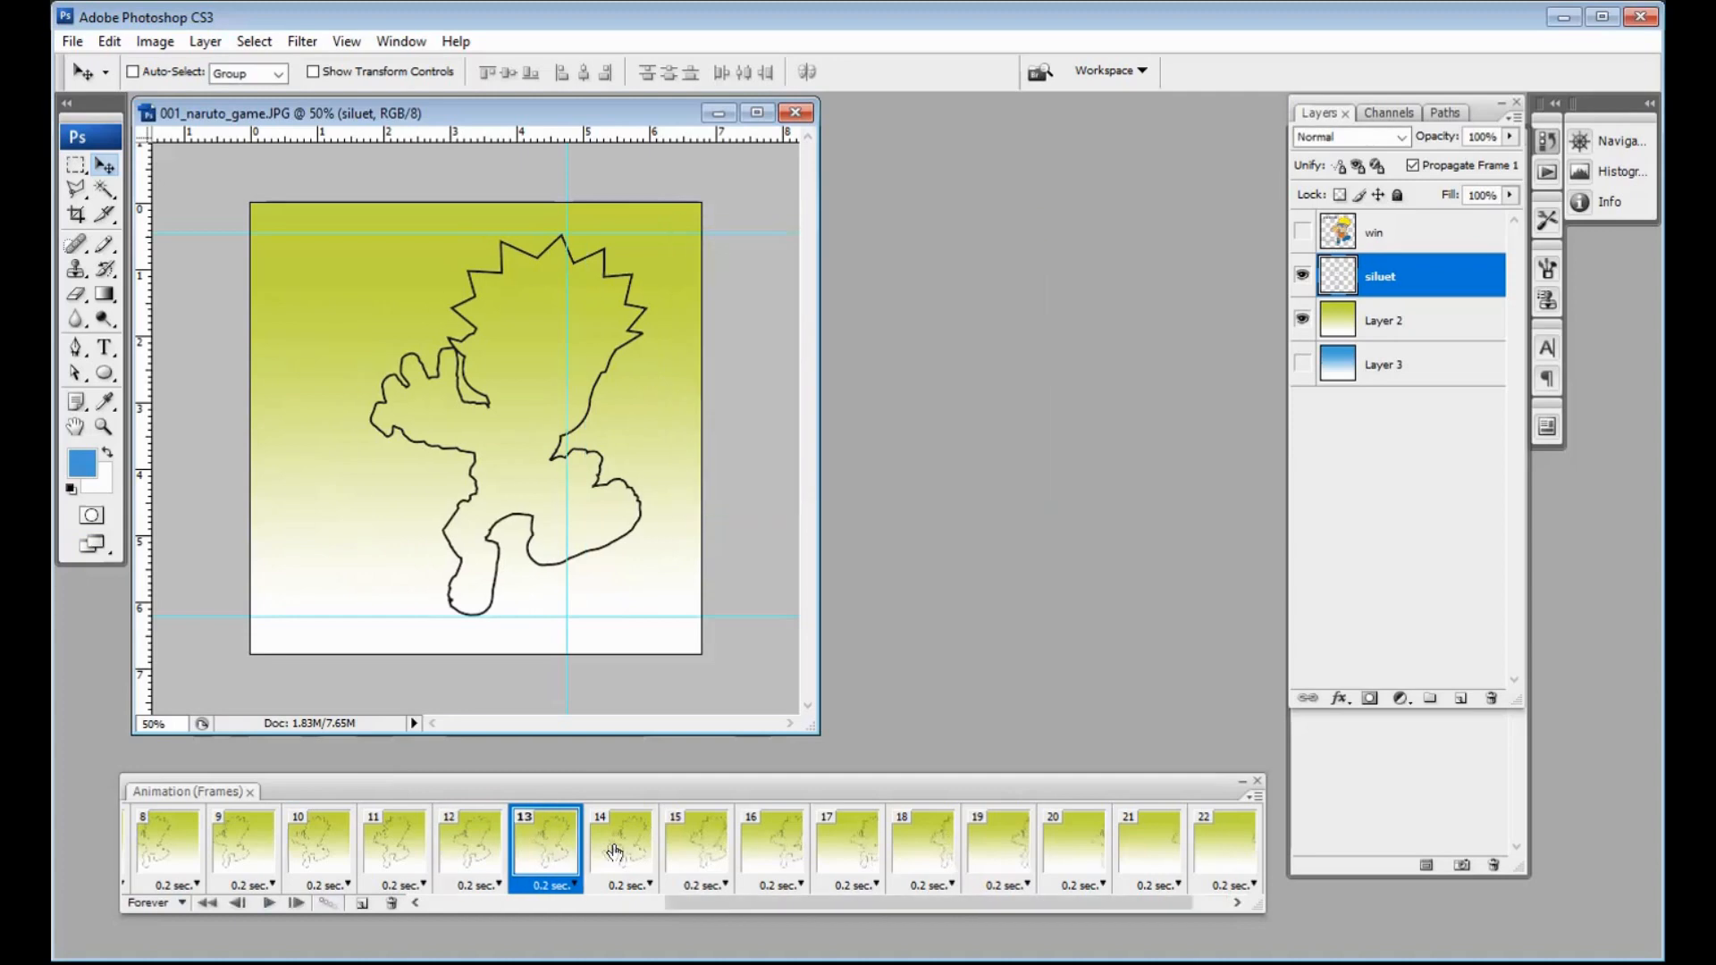
left_click(615, 849)
left_click(538, 845)
left_click(1301, 363)
left_click(1302, 232)
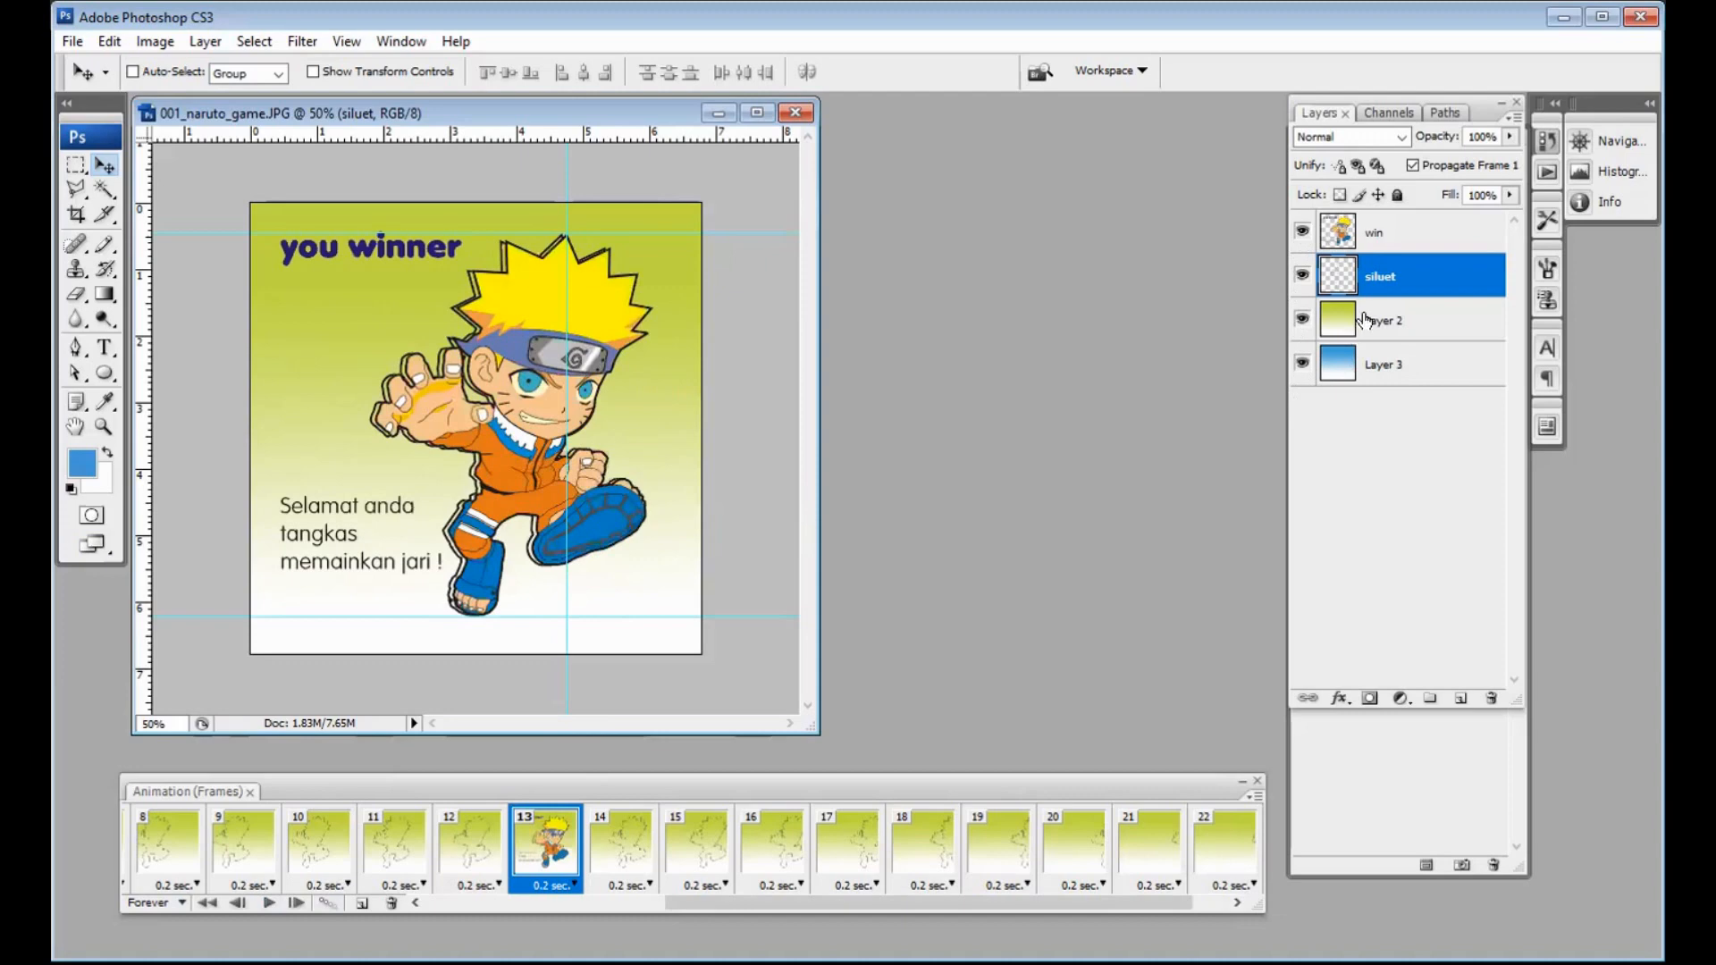
left_click(1367, 318)
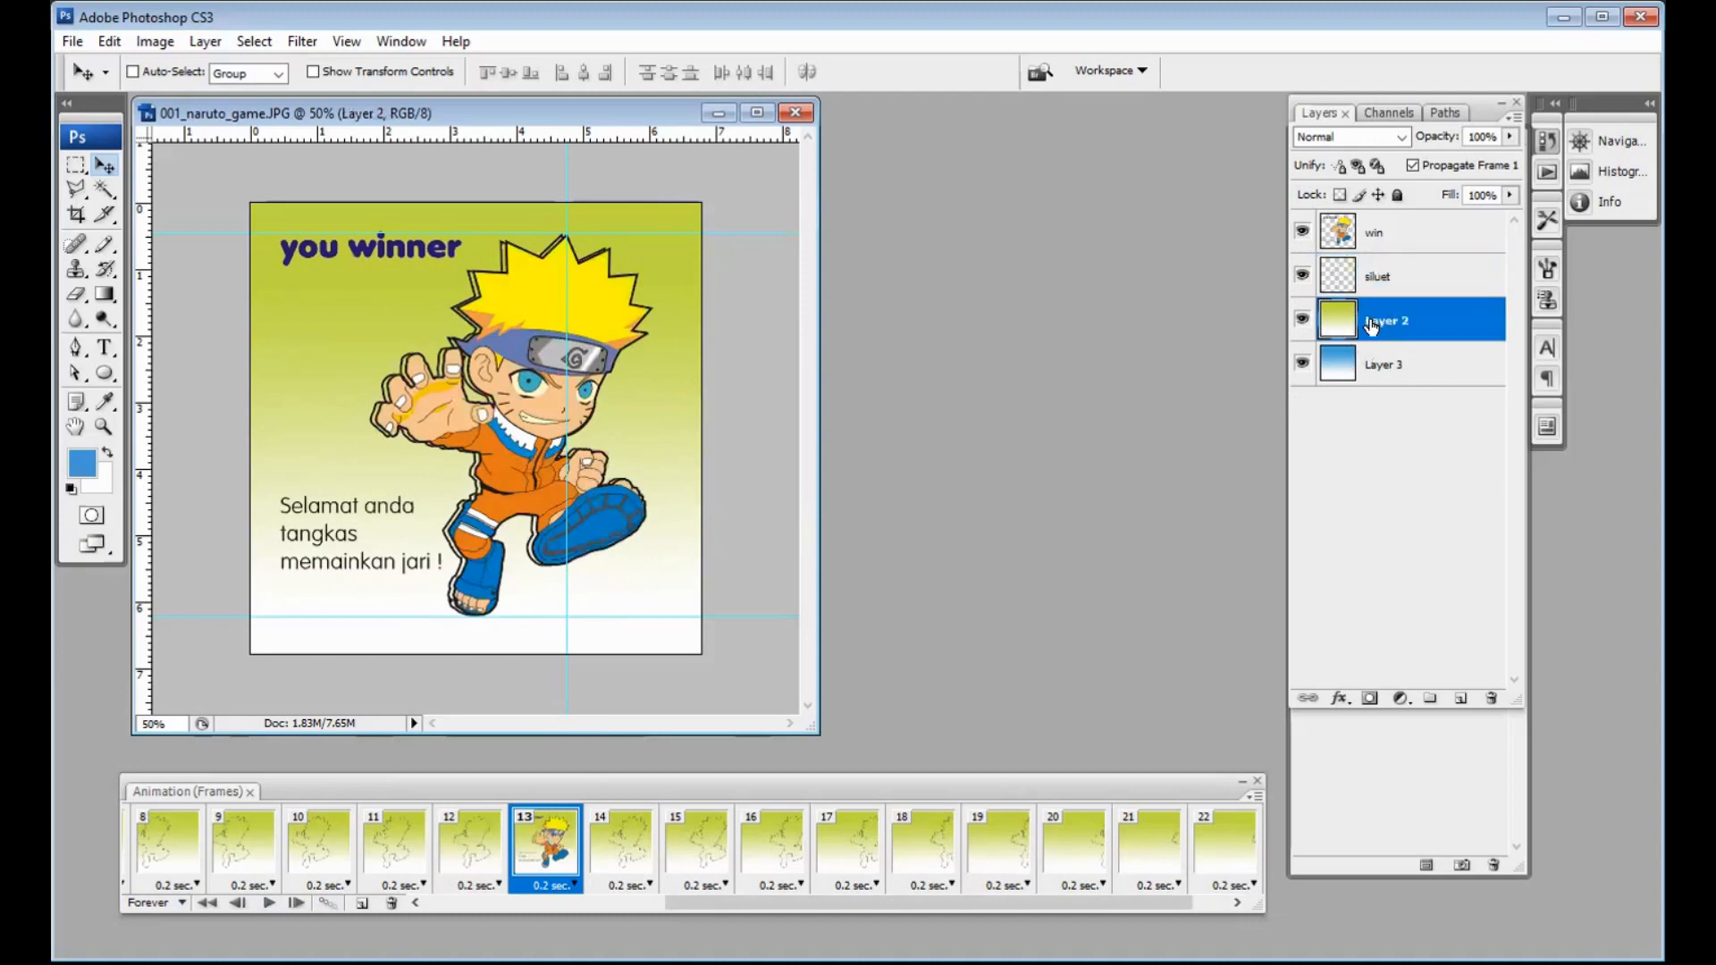
left_click_drag(1371, 327, 1372, 386)
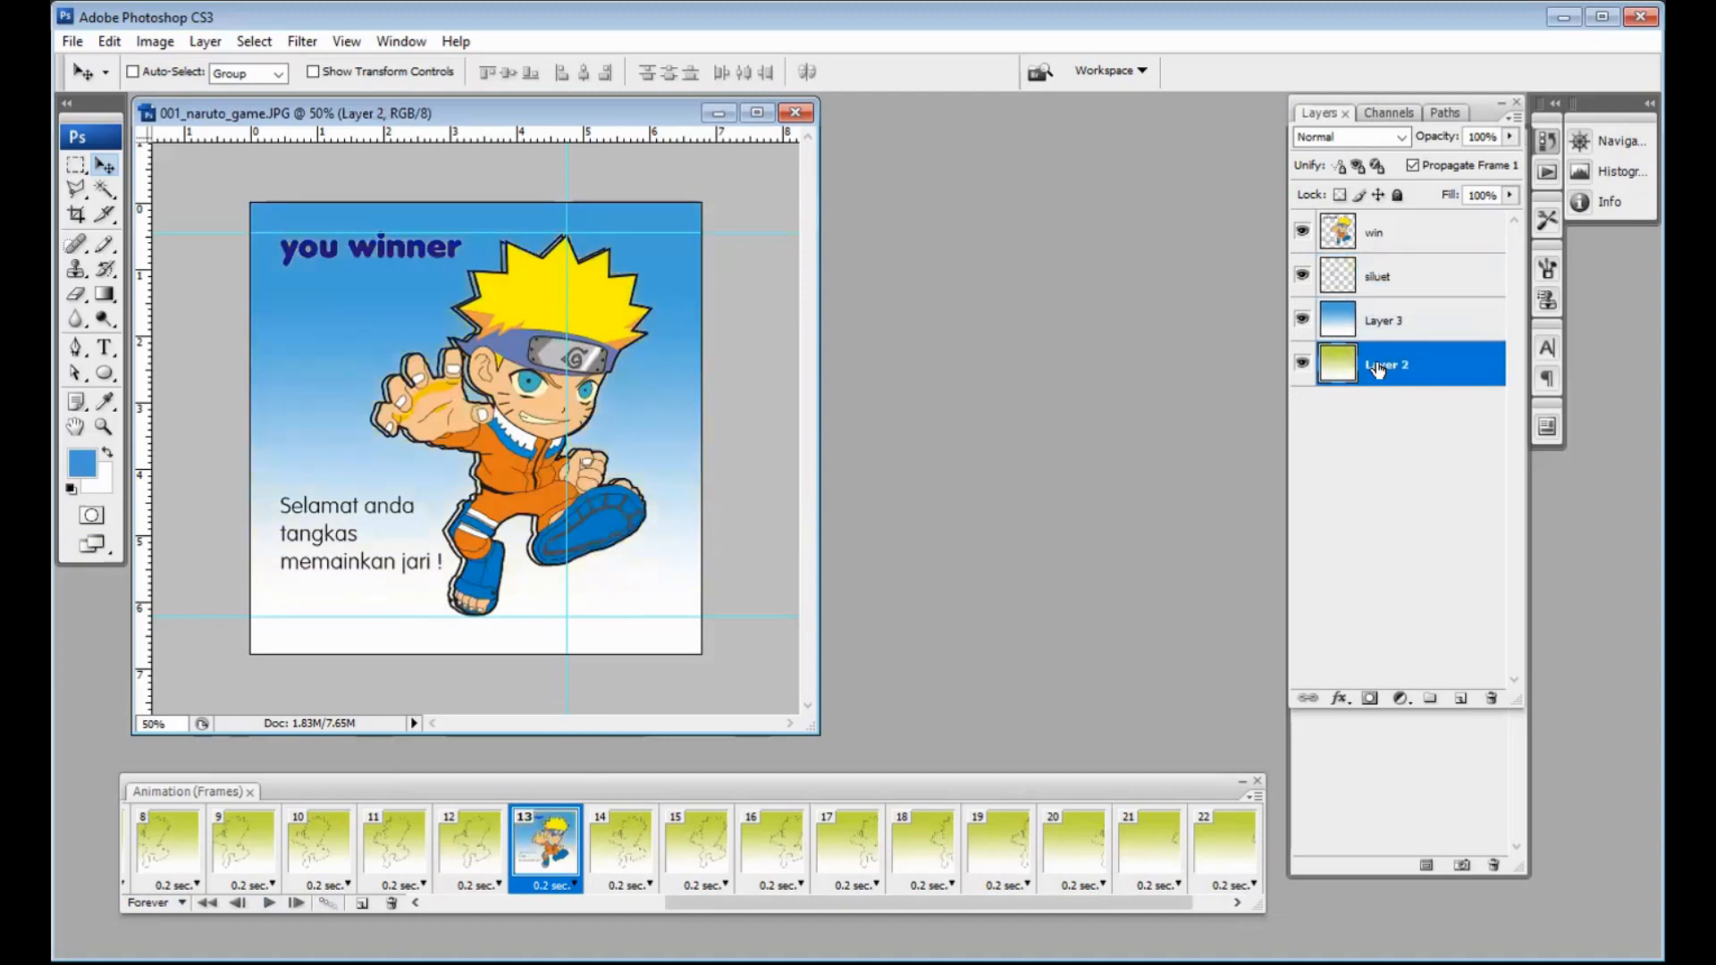
Step: Nudge the win layer slightly to the left in frame 13 until the Naruto figure lines up with the siluet outline
left_click(1364, 239)
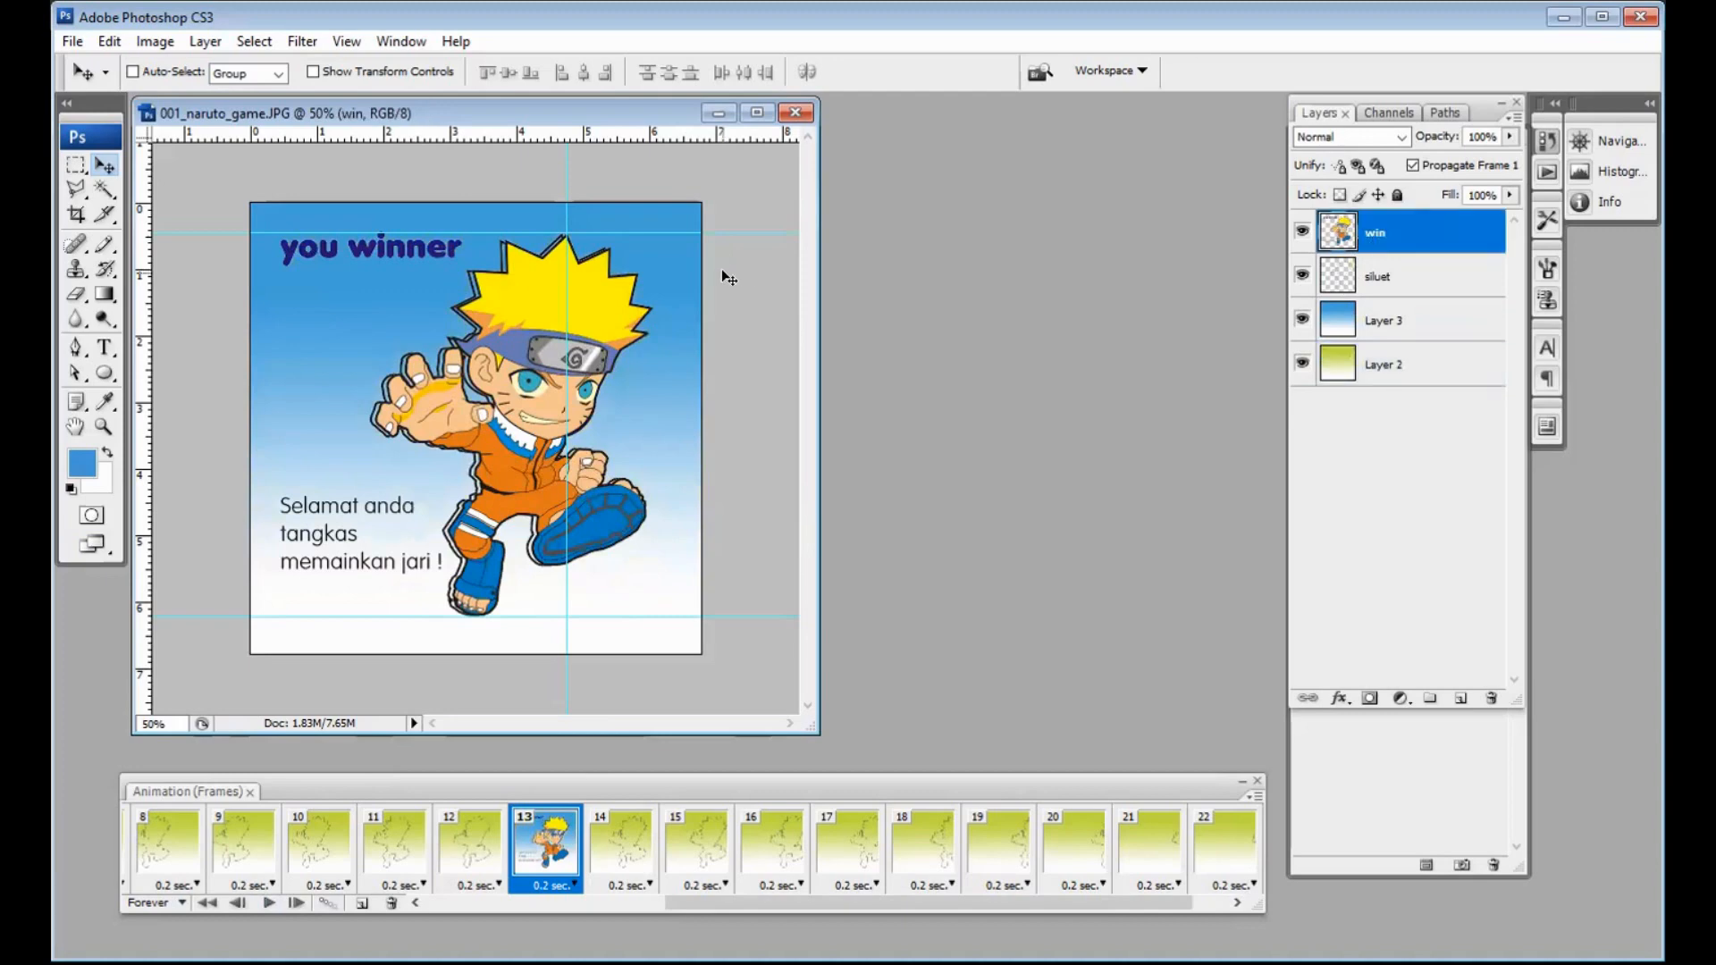
key("Left")
key("Left")
key("Left")
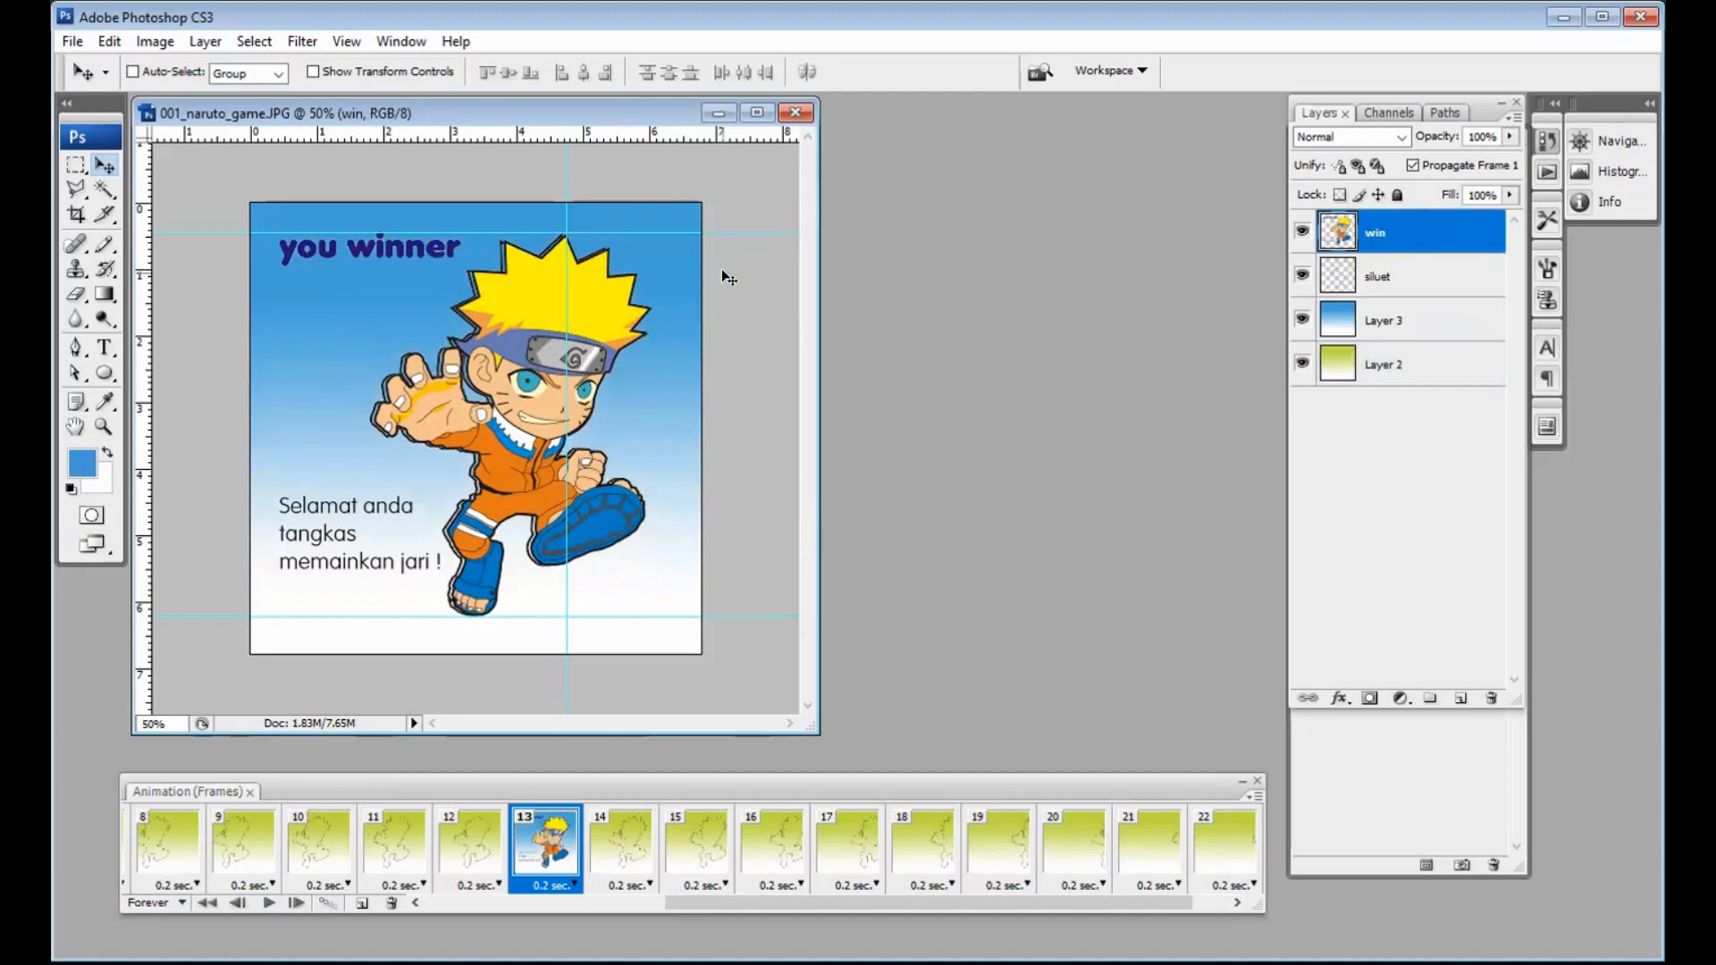
key("Left")
key("Left")
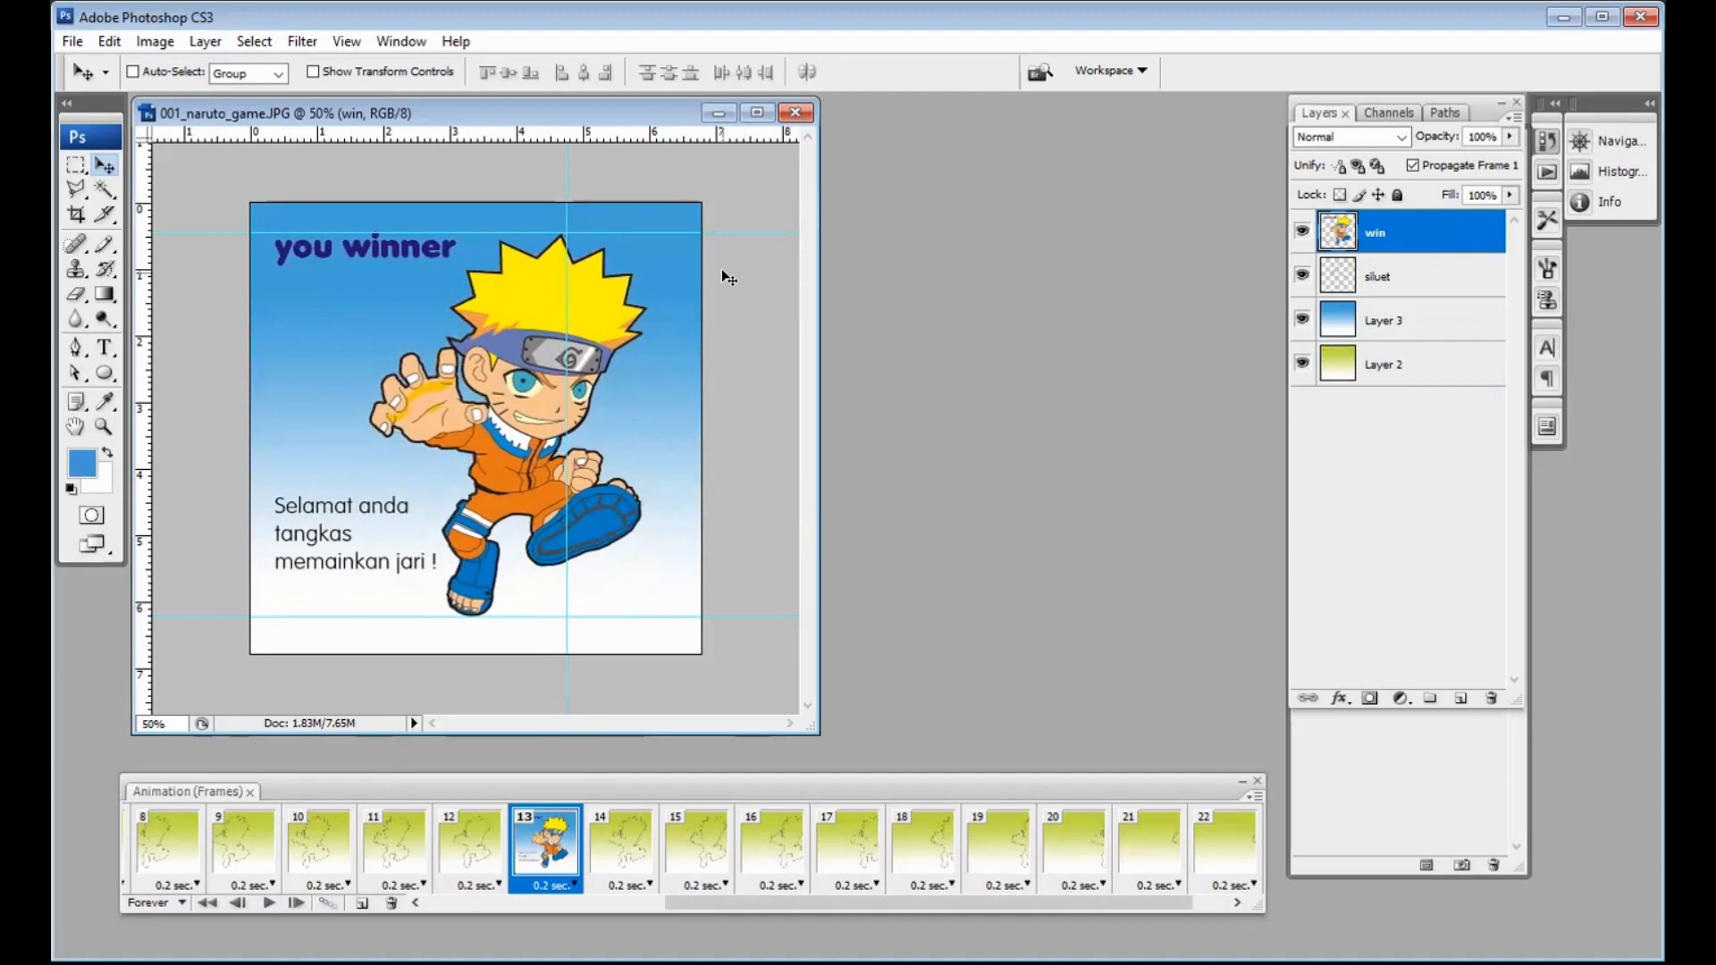
key("Right")
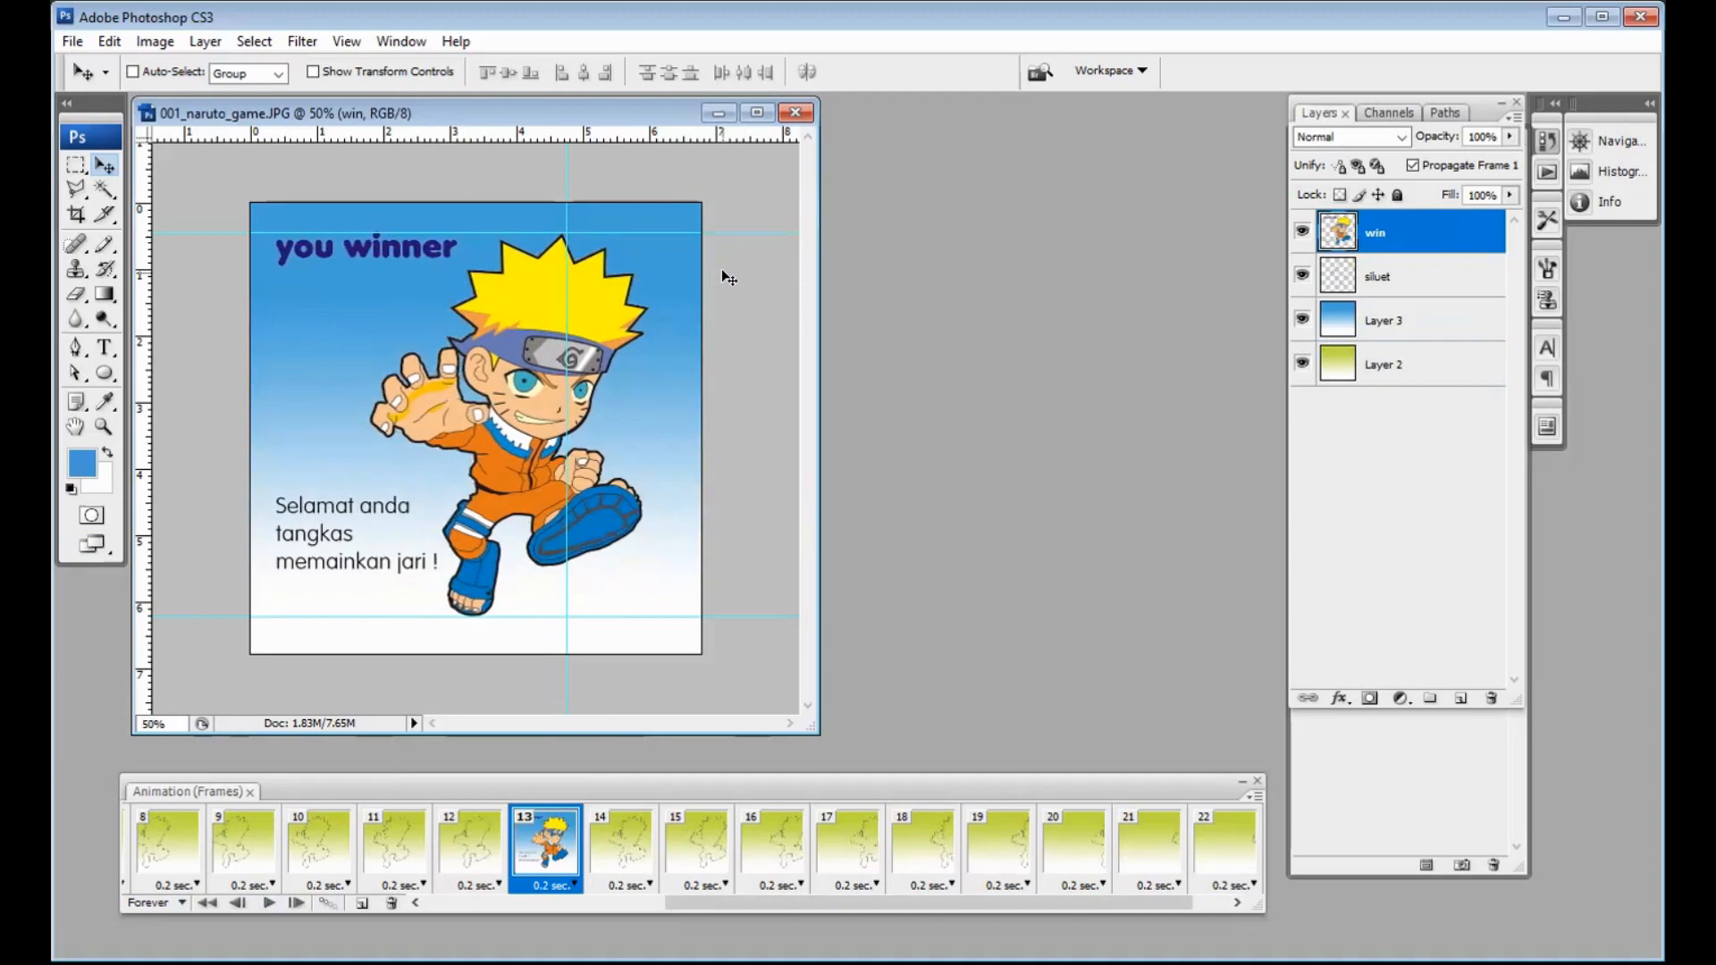
Step: Step through the frames around frame 13 and play back the animation to check the winner image's appearance
left_click(267, 849)
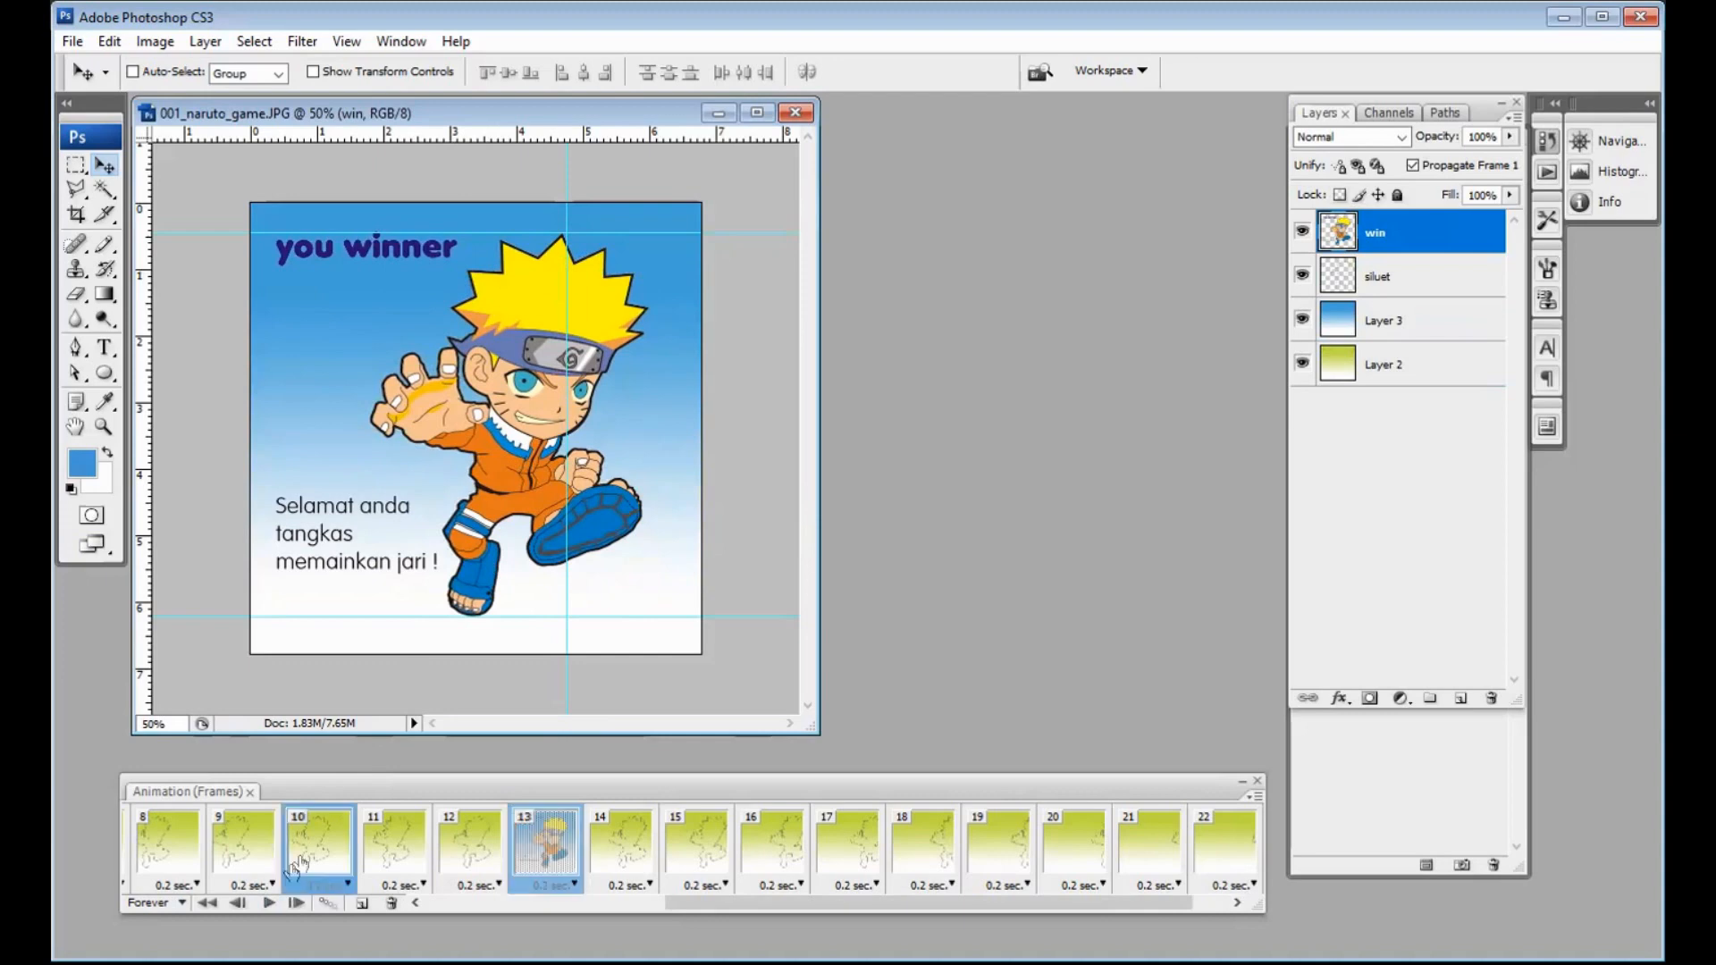
left_click(339, 844)
left_click(398, 843)
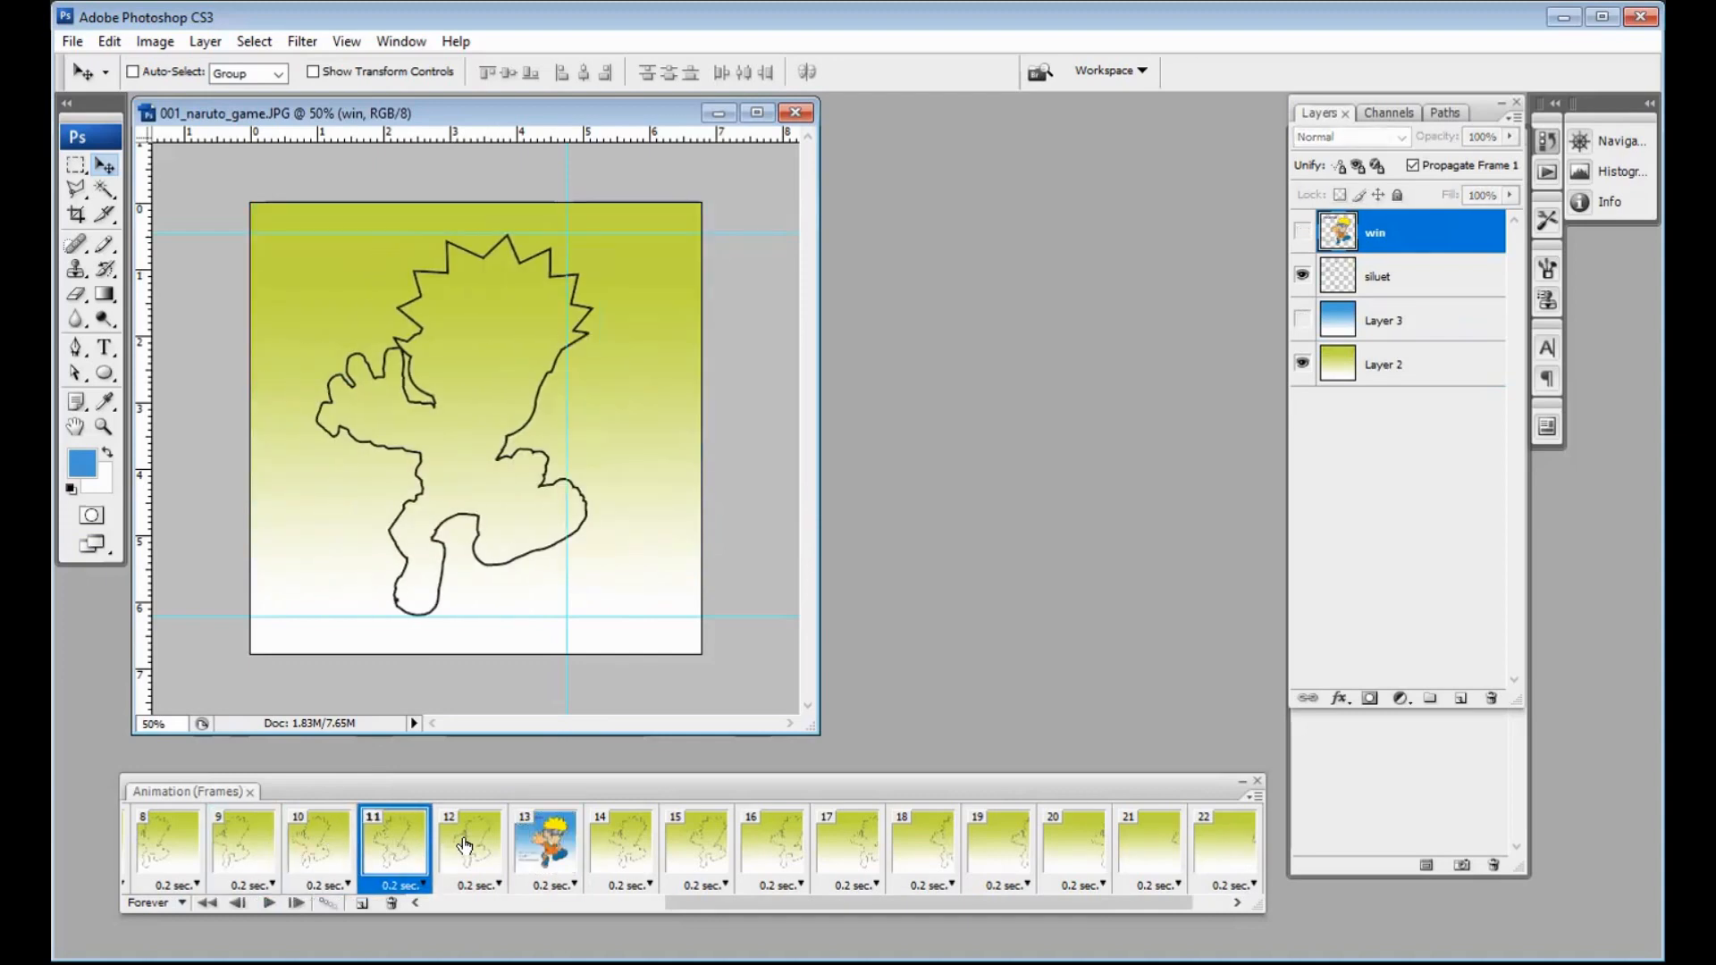
left_click(465, 844)
left_click(543, 842)
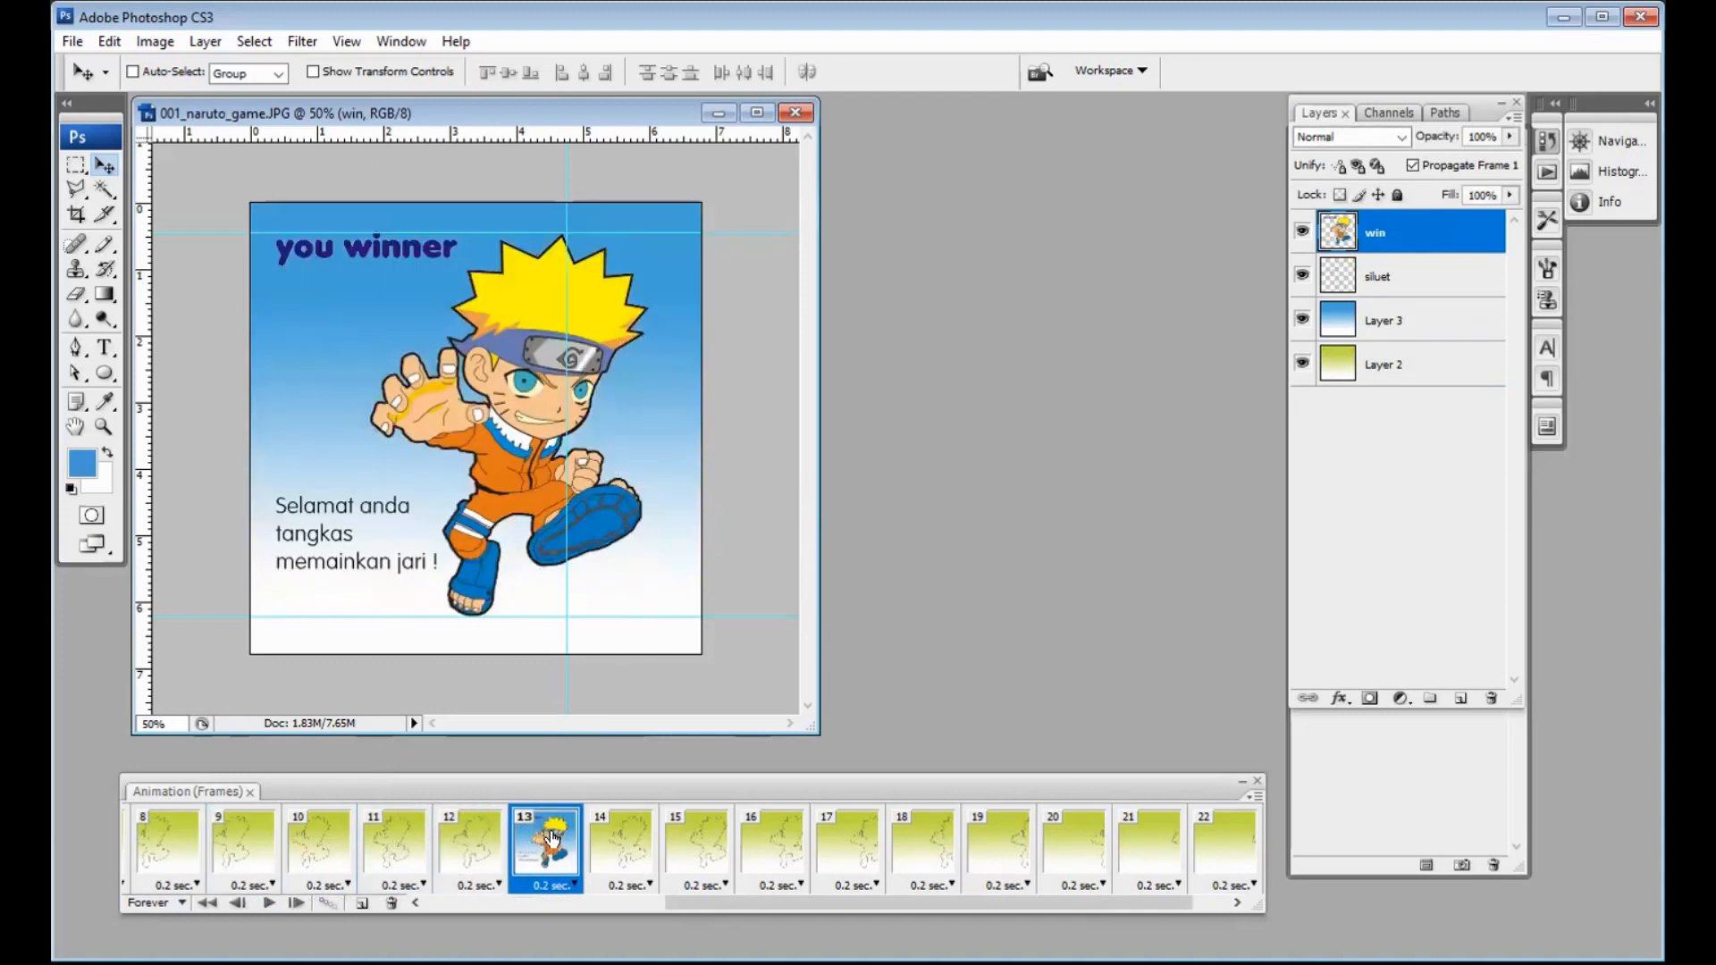
left_click(620, 849, "shift")
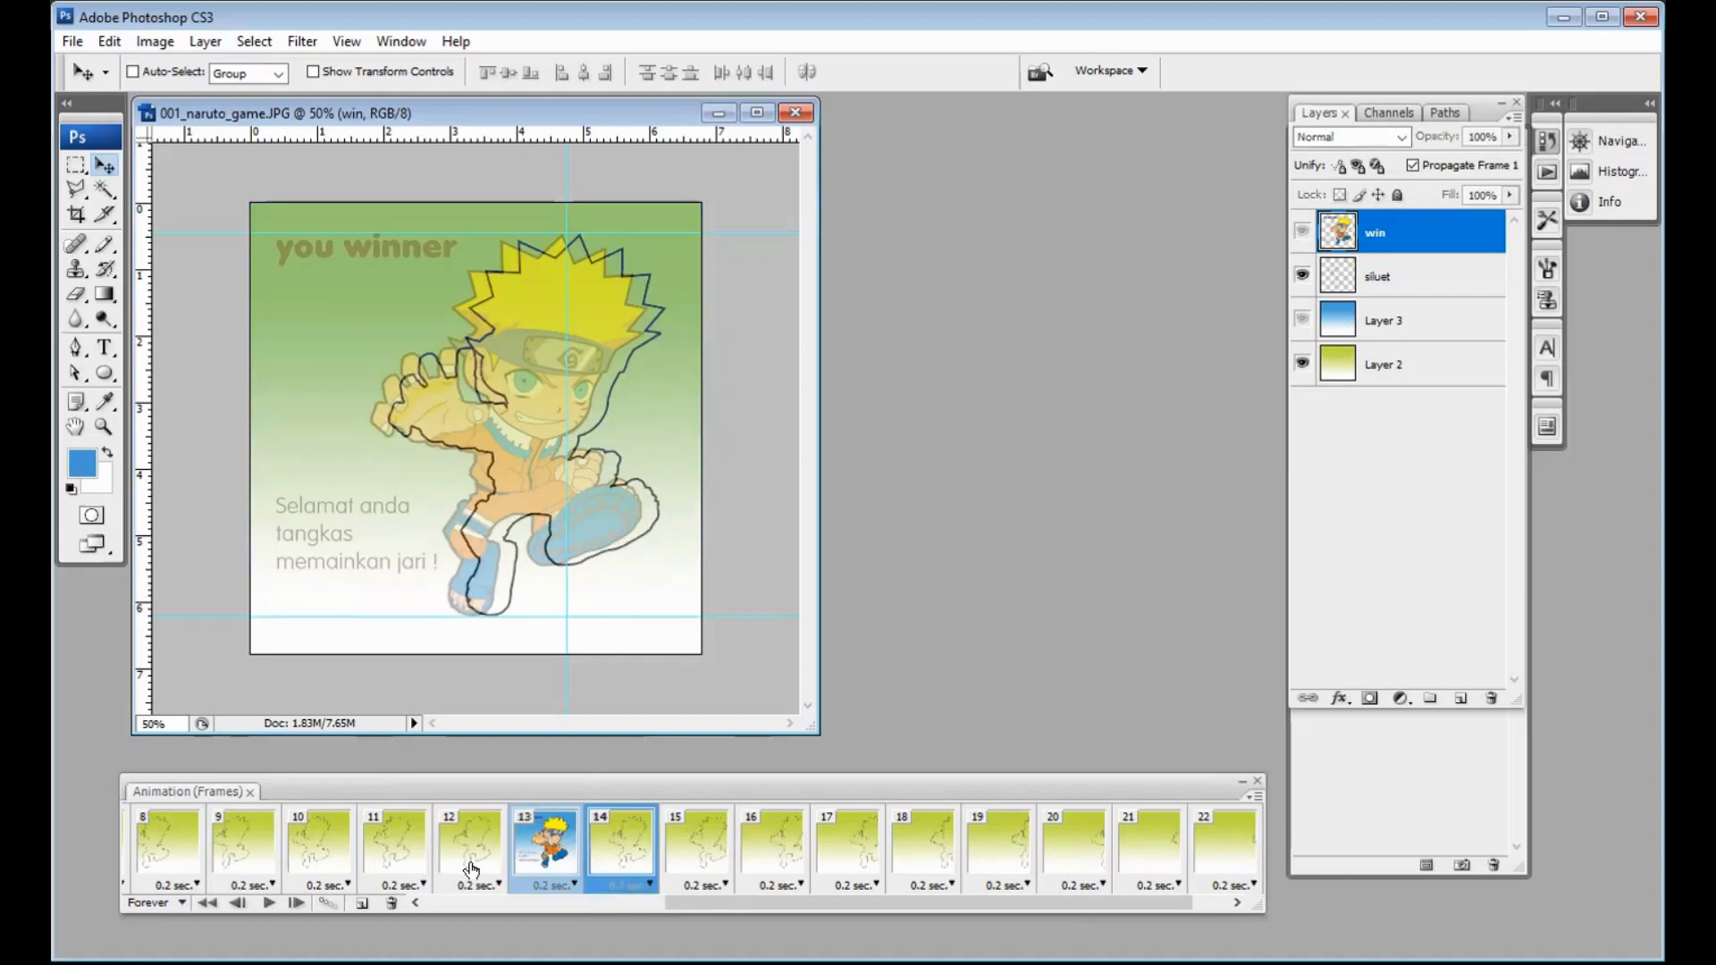
left_click(268, 903)
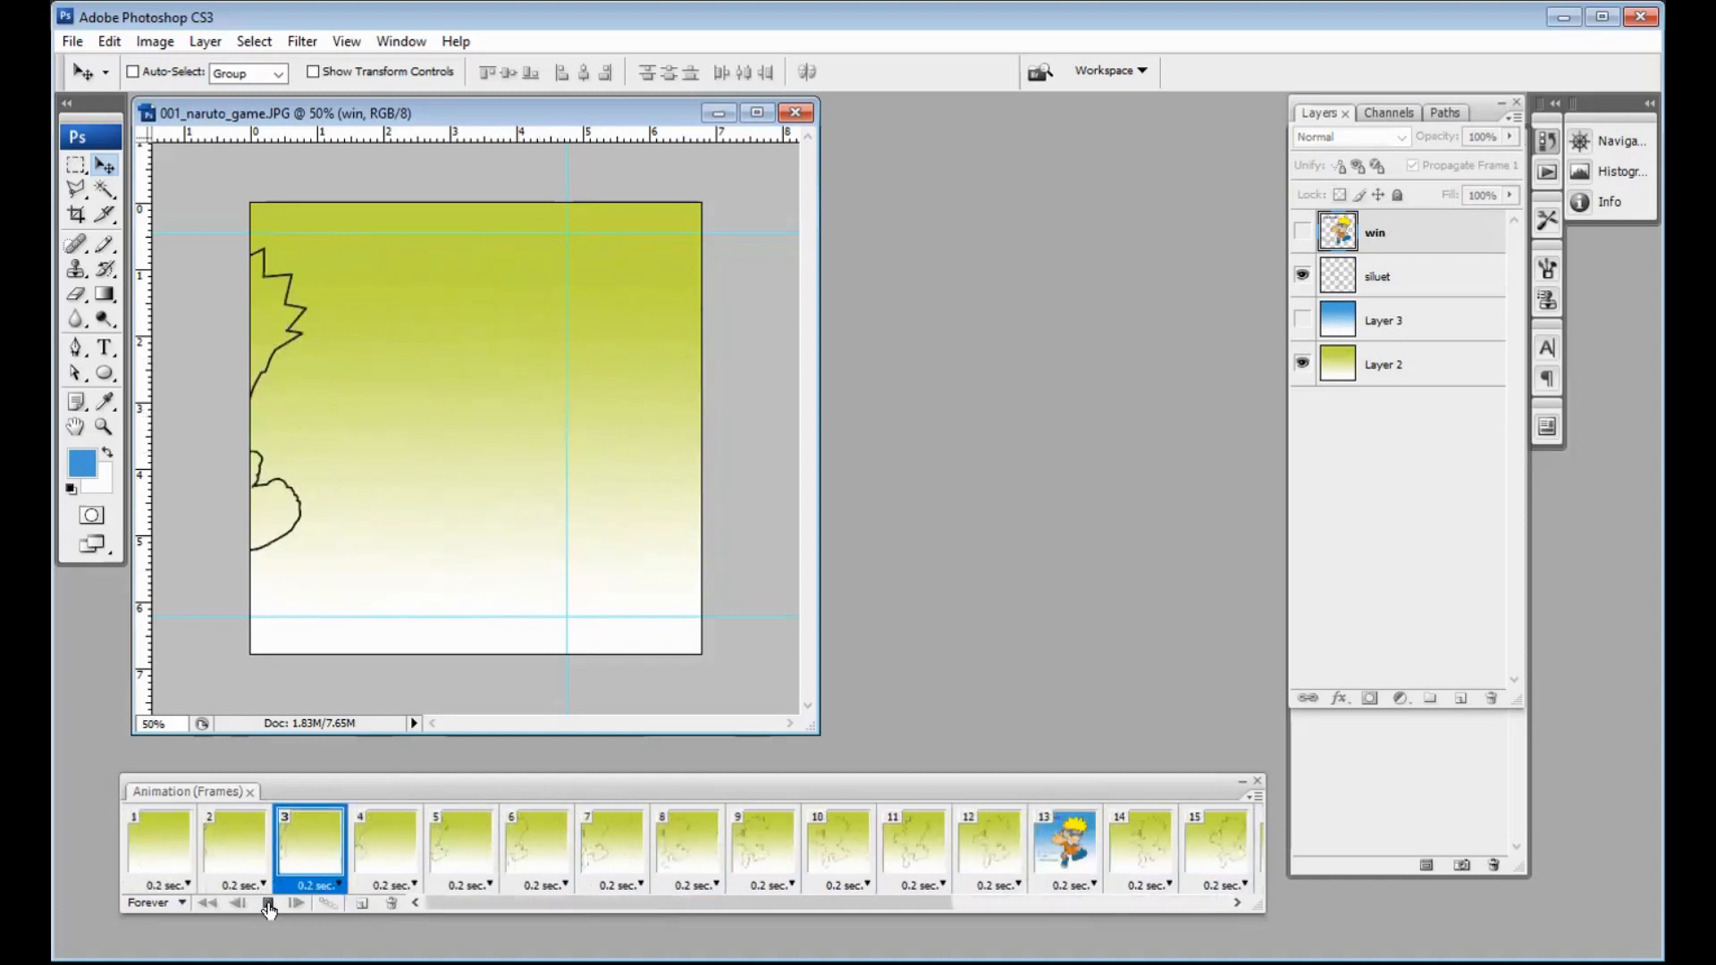
key("space")
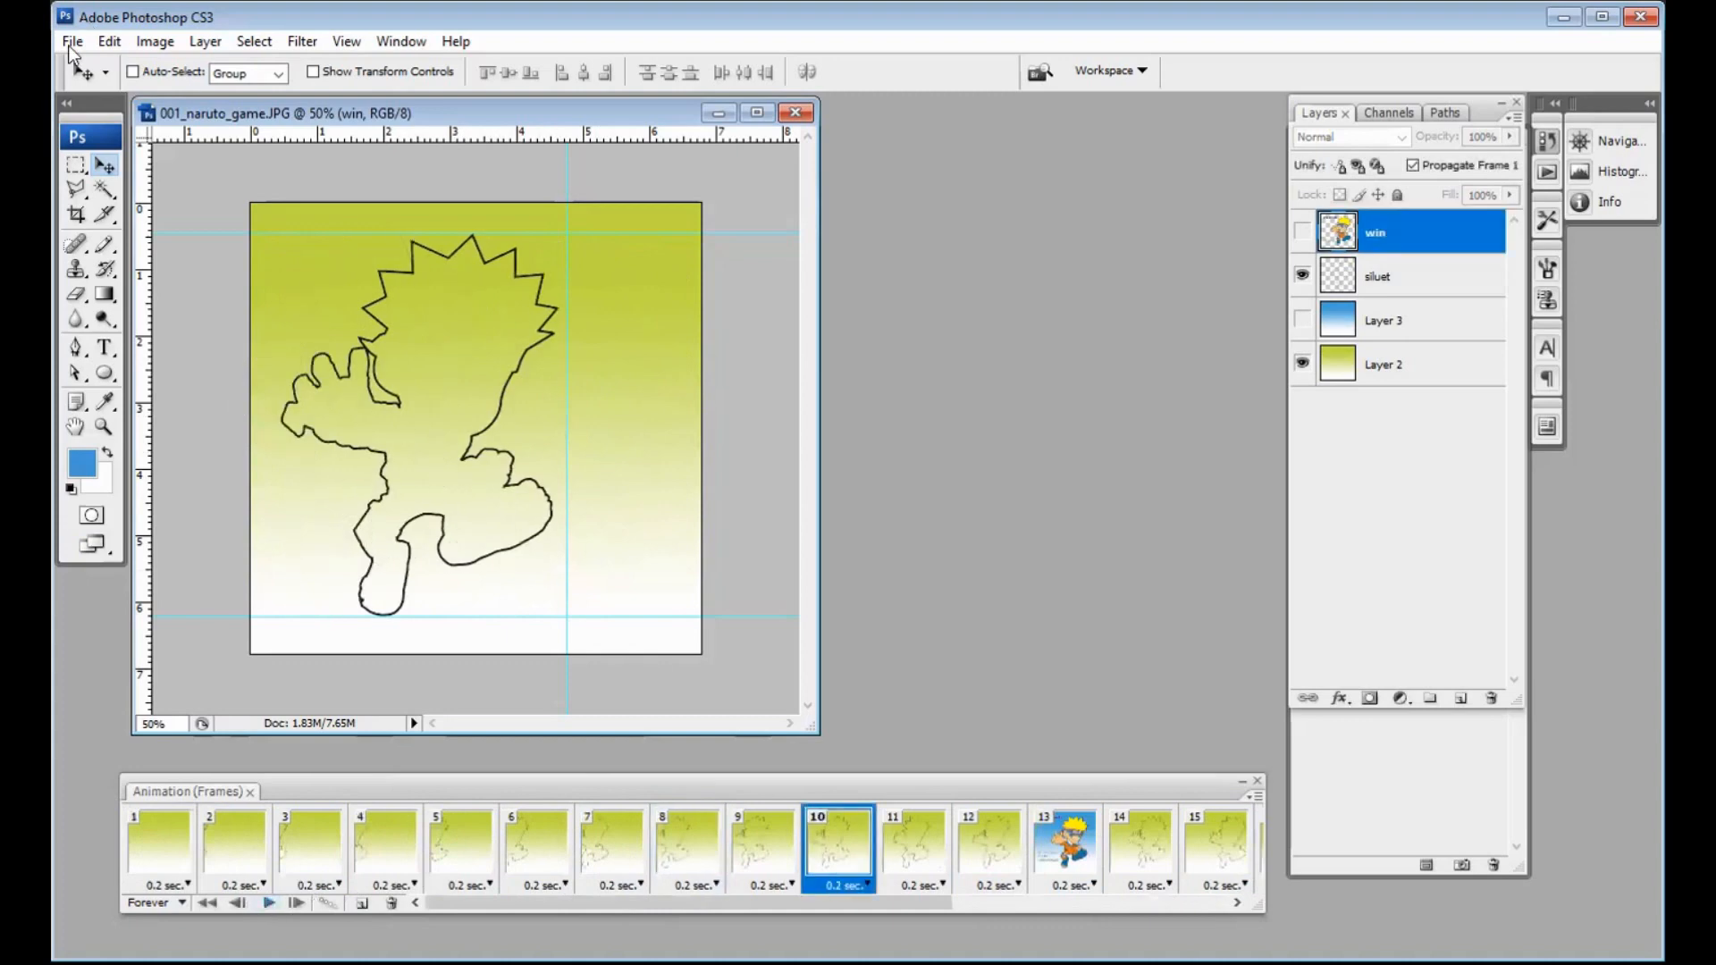
Step: Export the animation for the web as a GIF named naruto_game1 in the game folder, with 256 colors and looping forever
left_click(71, 42)
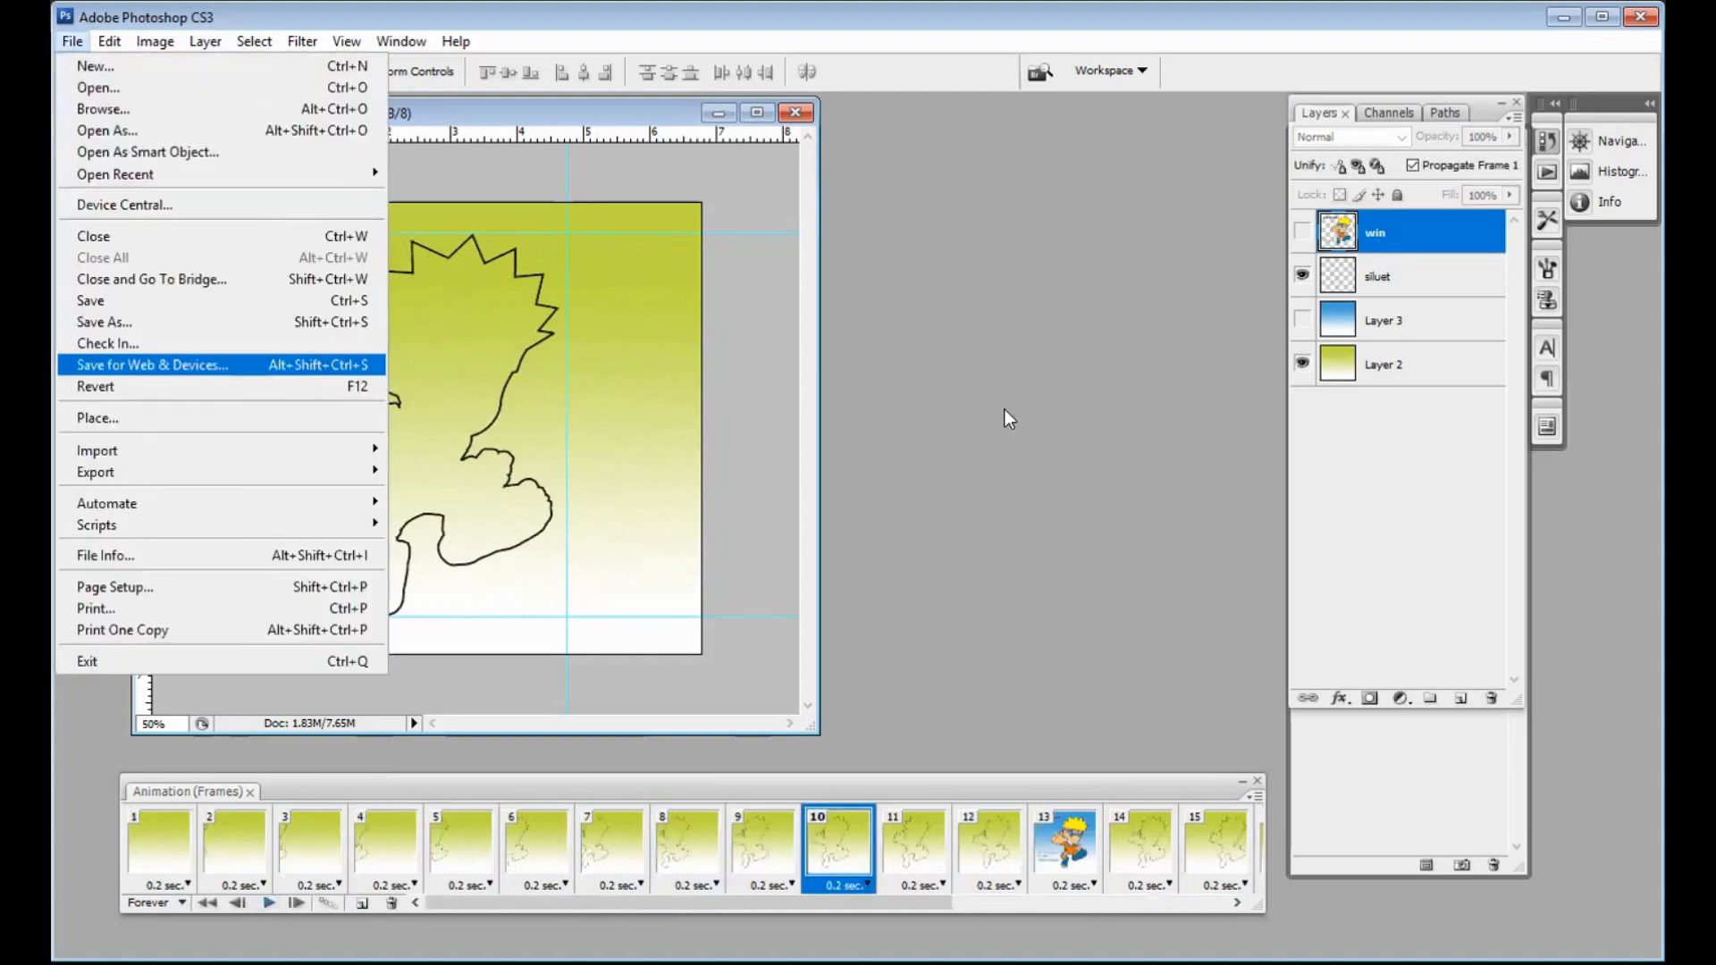
left_click(1004, 409)
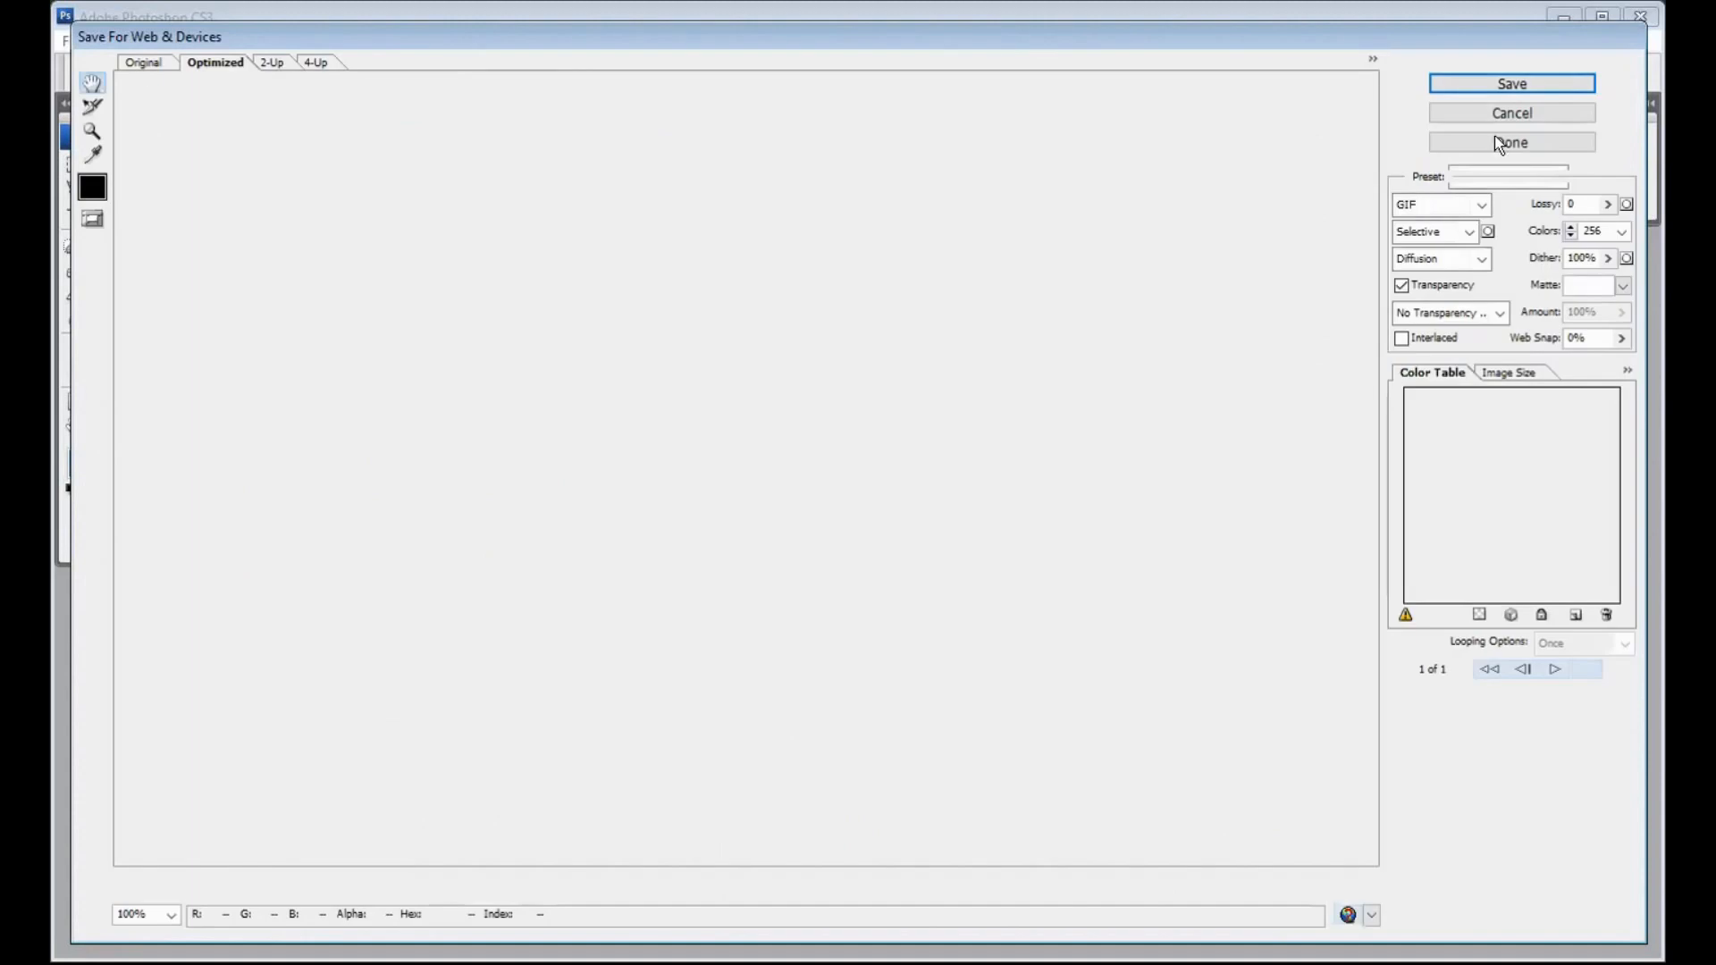
left_click(1486, 89)
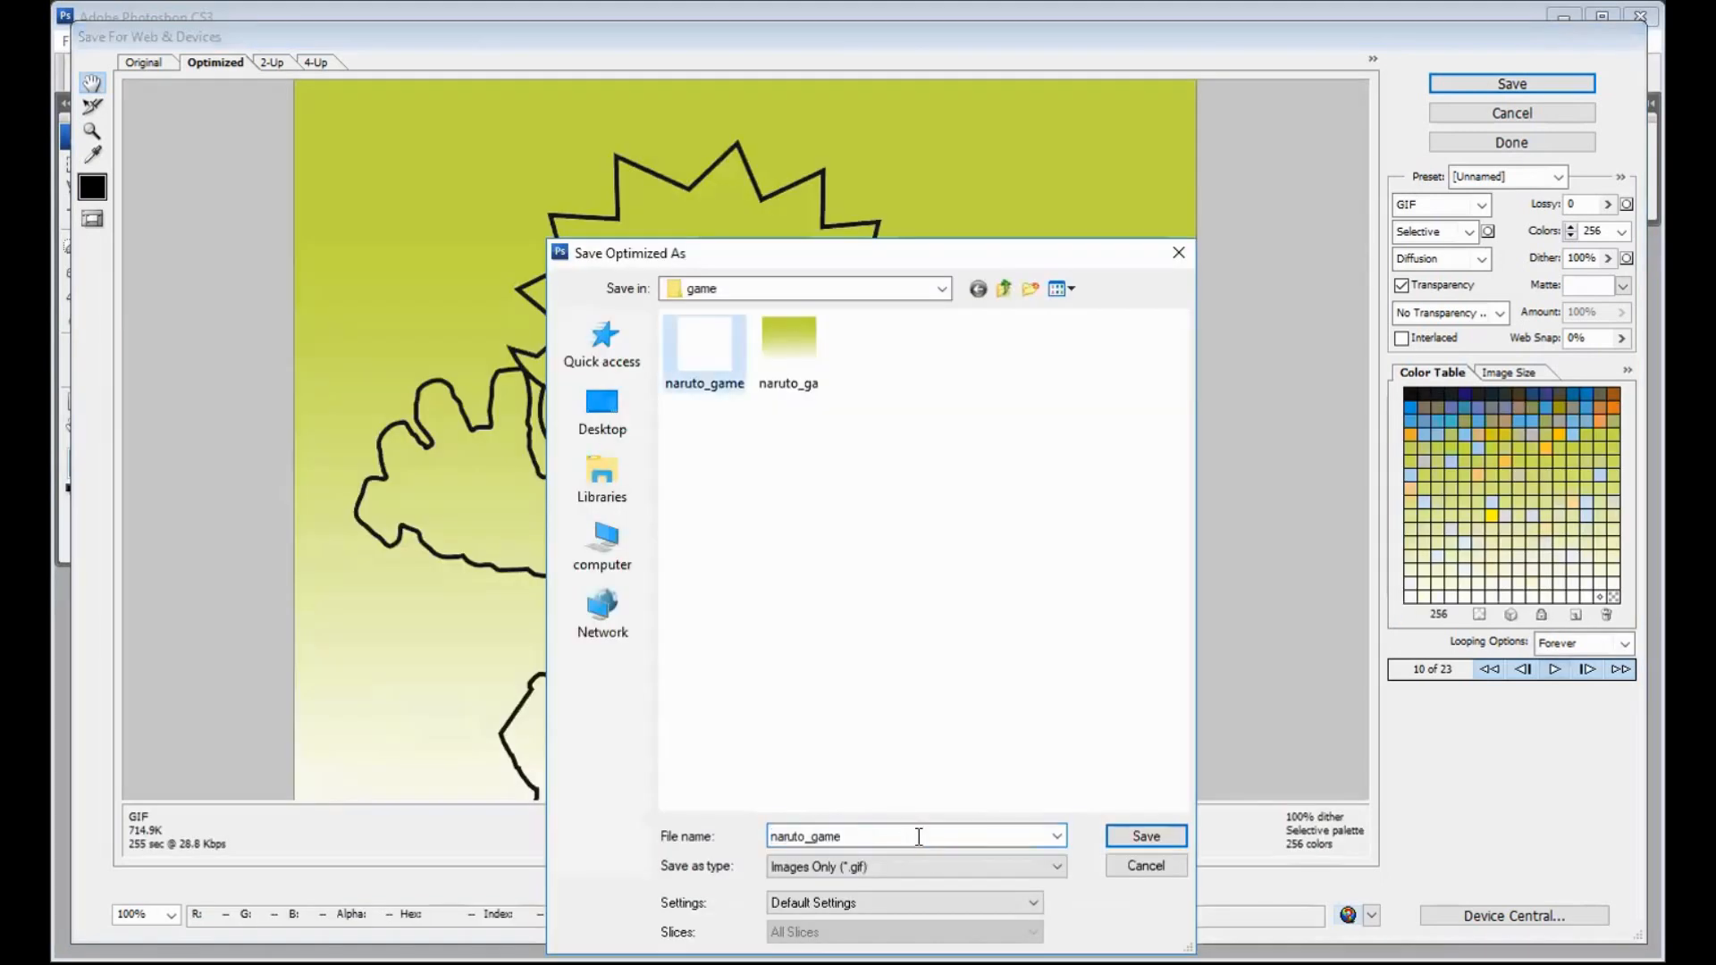
left_click(917, 836)
type("1")
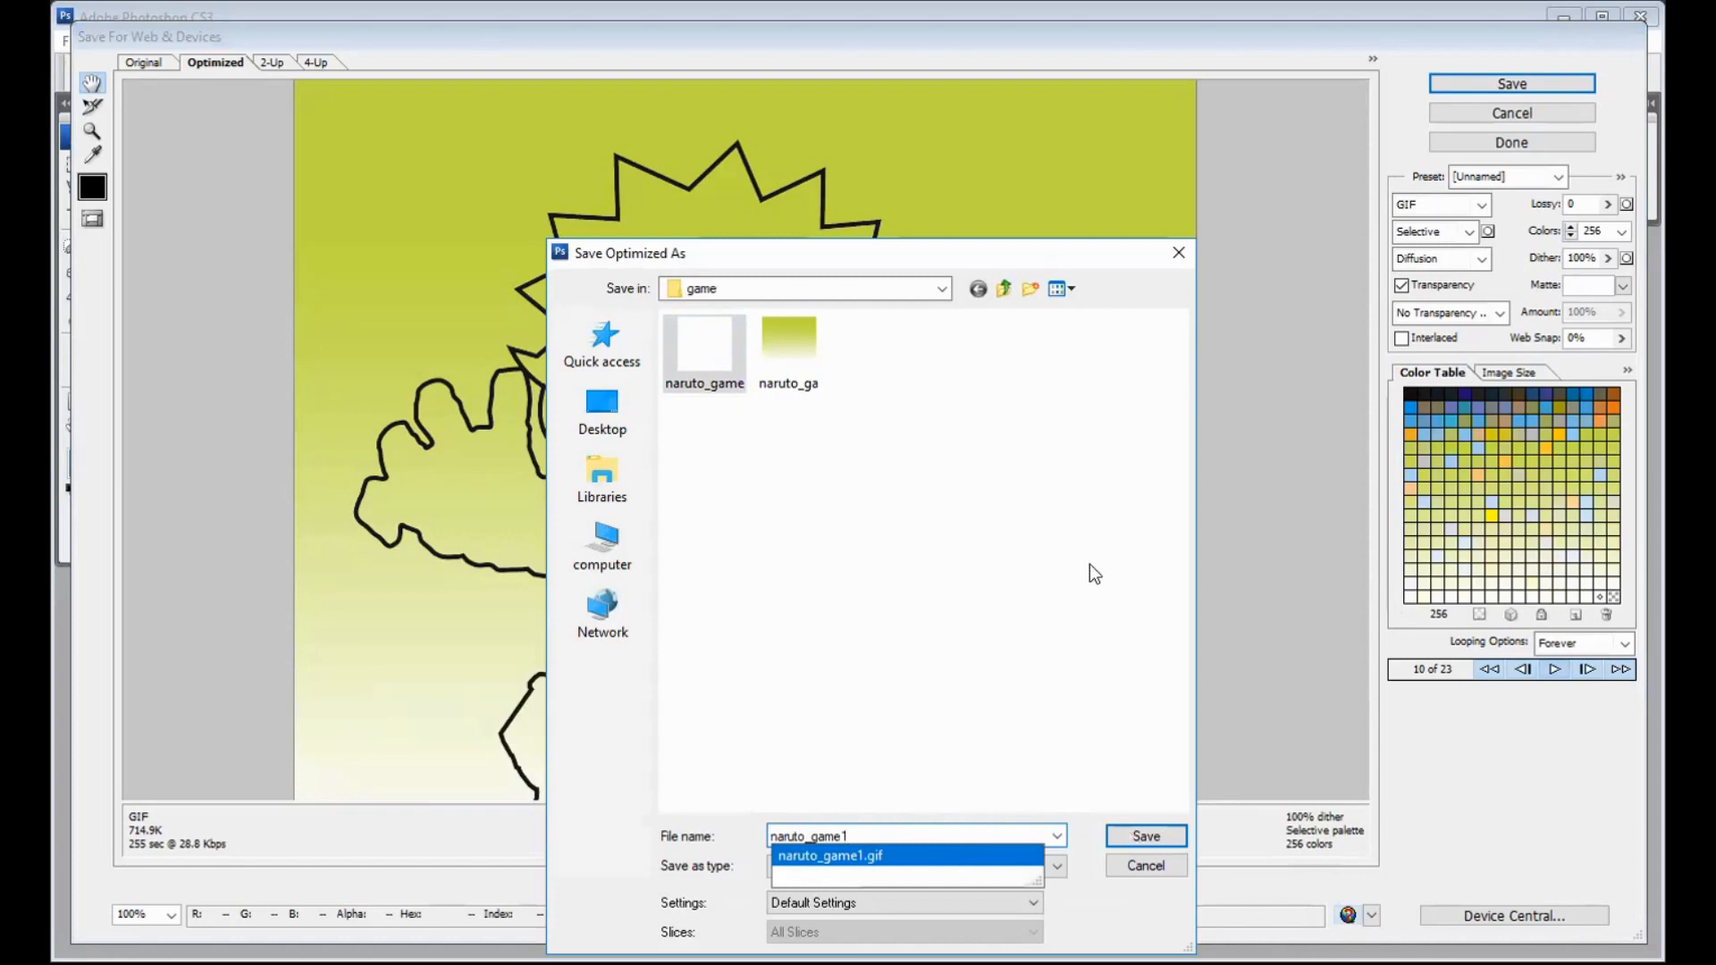
key("Return")
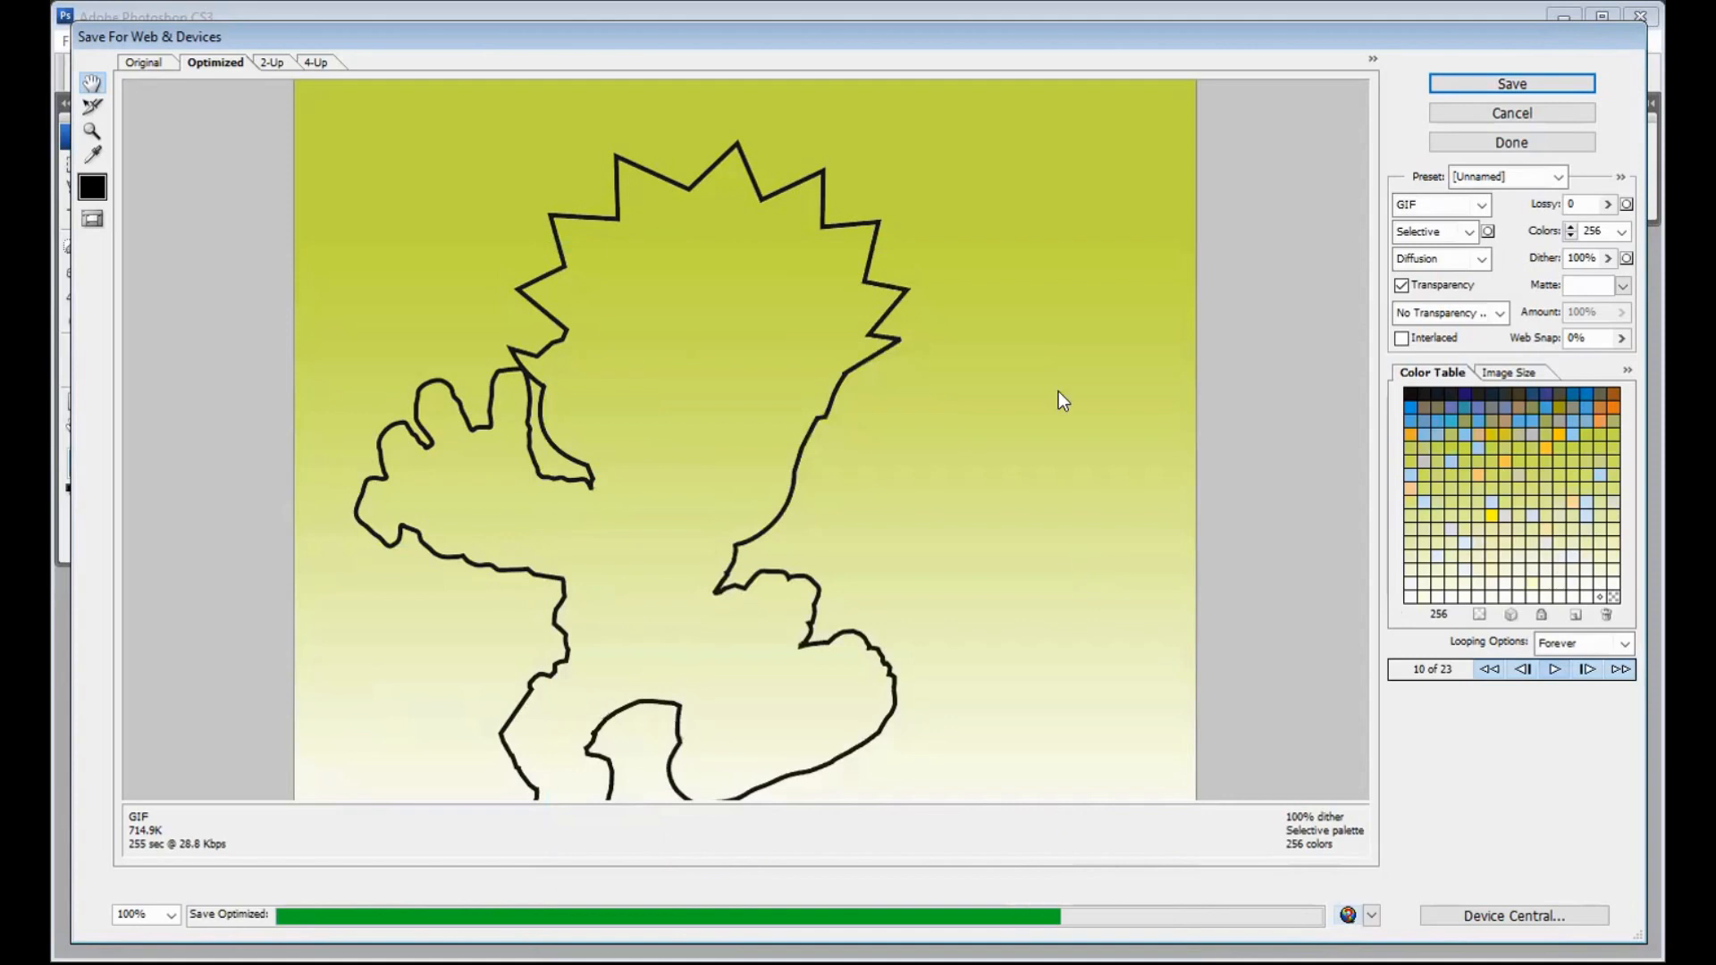